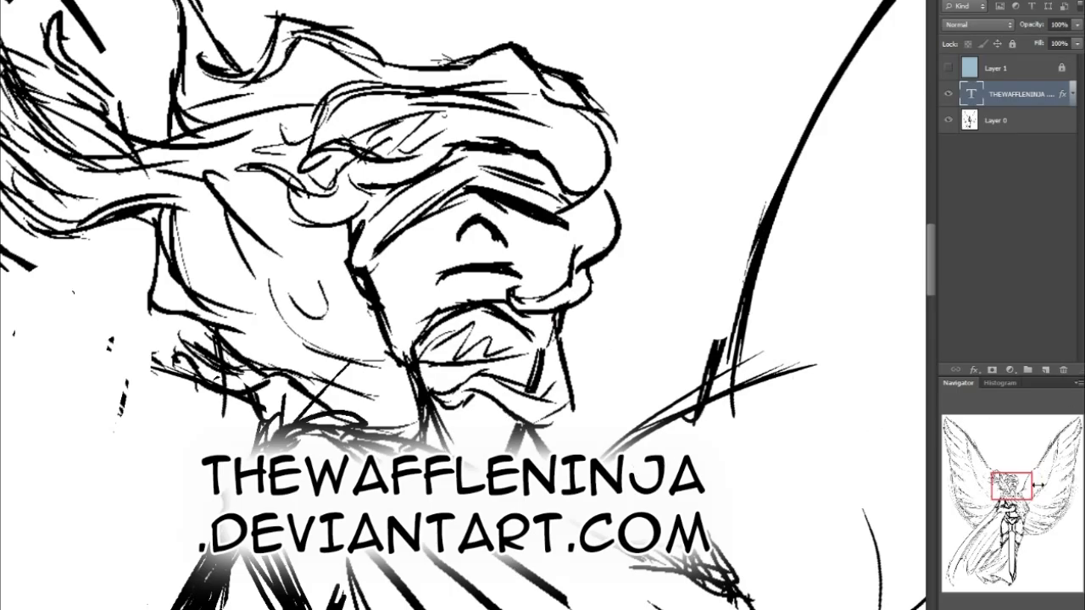
# Hide the web address text layer so that only the line sketch shows
pyautogui.click(949, 94)
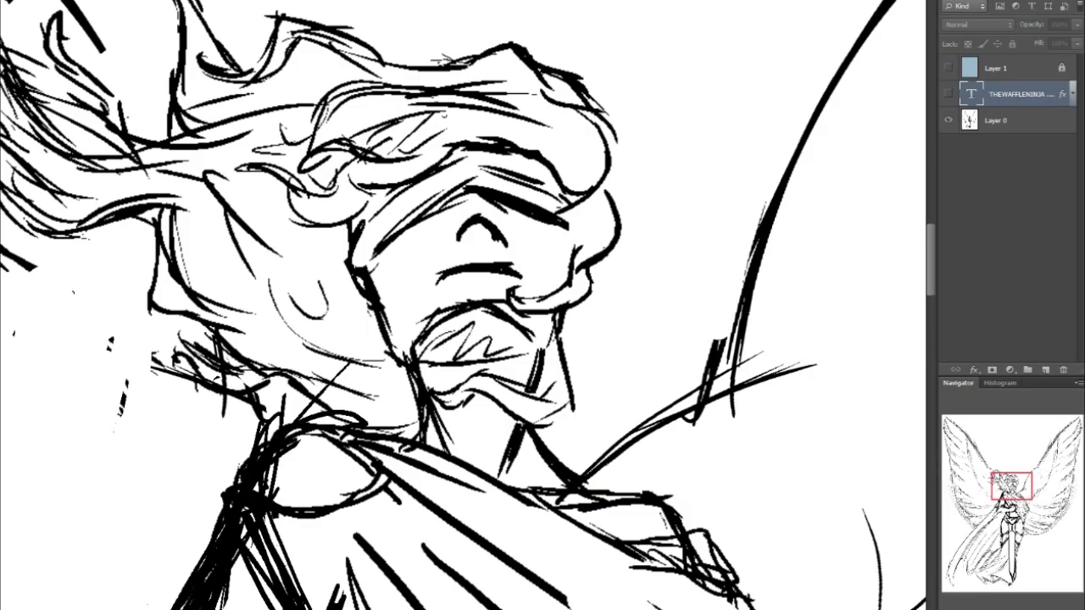
pyautogui.moveTo(1002, 609); pyautogui.dragTo(987, 609)
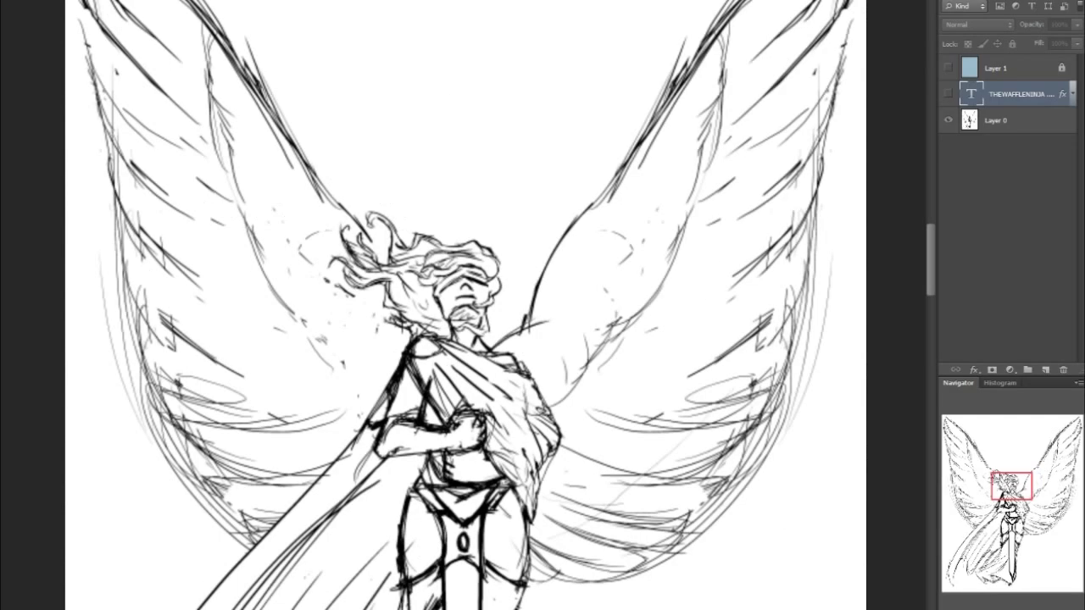
pyautogui.moveTo(1040, 480)
pyautogui.mouseDown()
pyautogui.moveTo(1042, 551)
pyautogui.moveTo(1029, 460)
pyautogui.moveTo(1035, 480)
pyautogui.mouseUp()
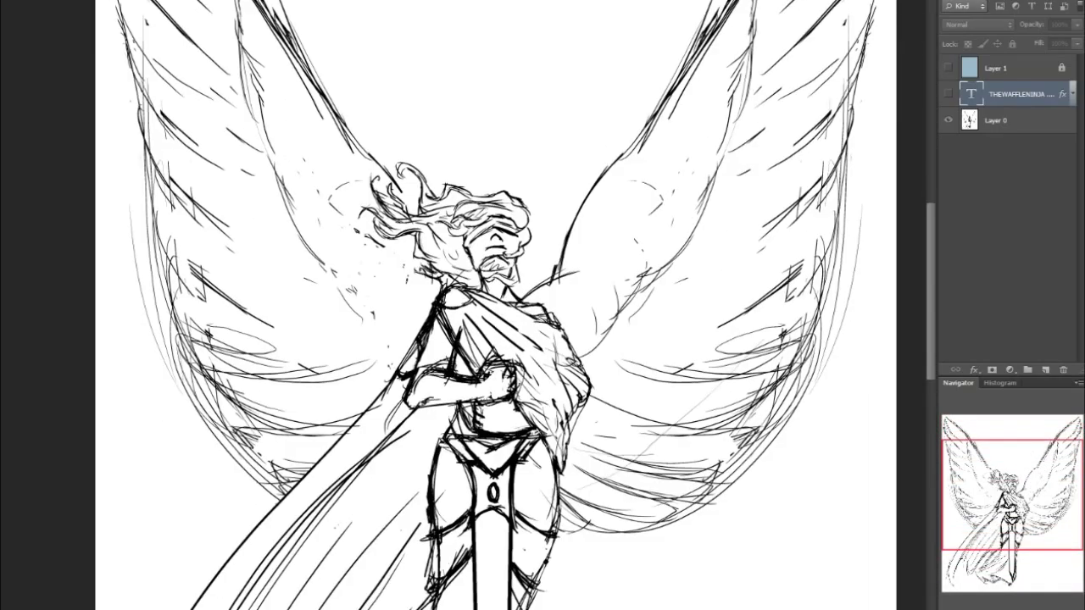
pyautogui.hotkey('ctrl', '0')
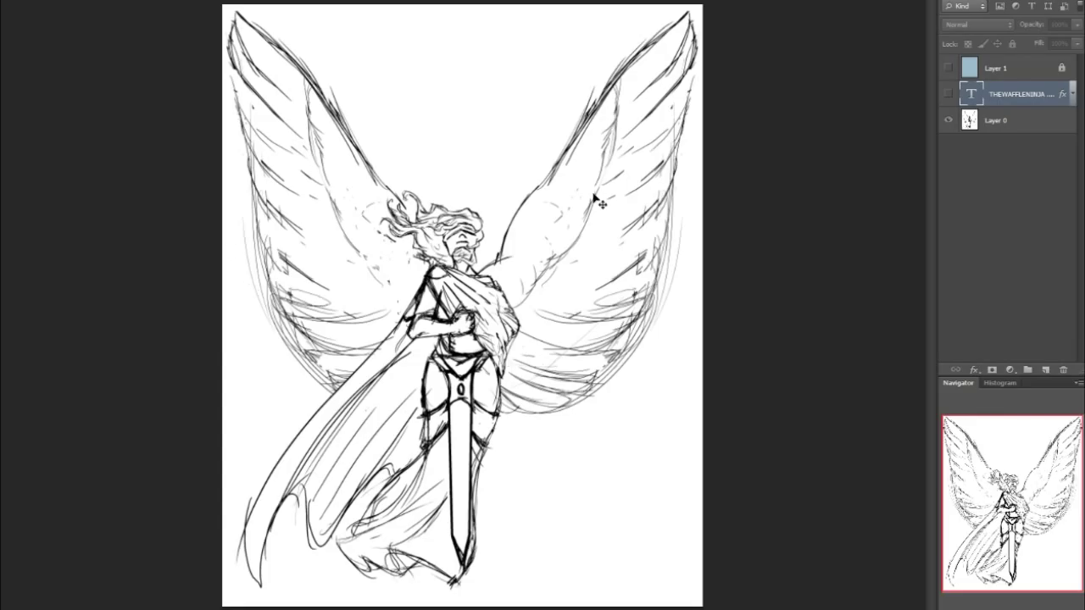
# Show the light blue Layer 1 over the sketch and lock Layer 0
pyautogui.click(1028, 71)
pyautogui.click(949, 67)
pyautogui.click(993, 126)
pyautogui.click(1012, 44)
pyautogui.click(1005, 73)
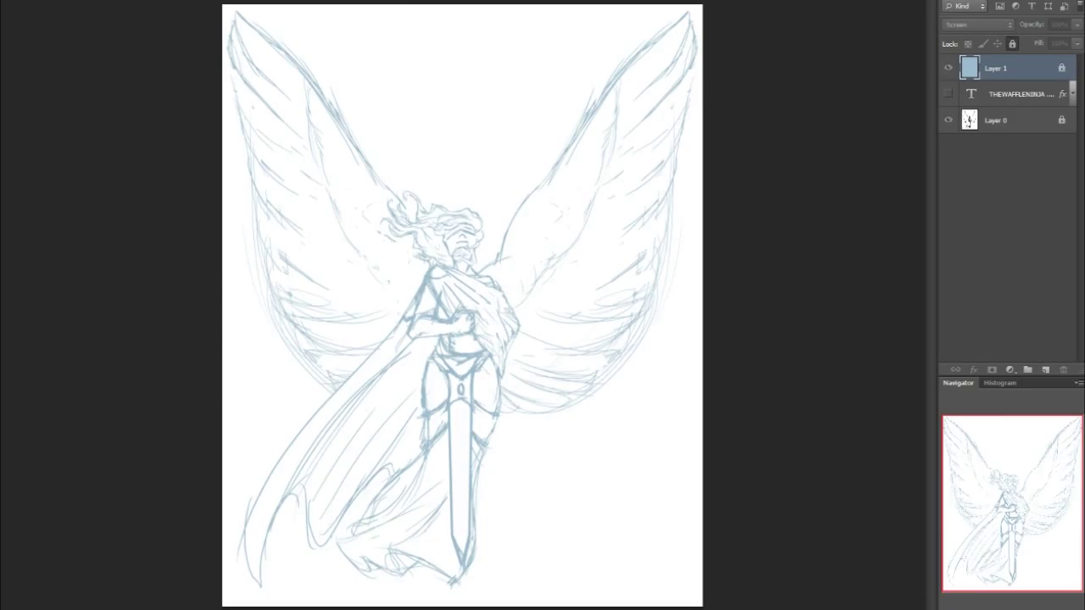
# Set up the brush for redrawing the face and add a new empty layer above Layer 1
pyautogui.hotkey('ctrl', '+')
pyautogui.hotkey('ctrl', '+')
pyautogui.hotkey('ctrl', '+')
pyautogui.hotkey('ctrl', '+')
pyautogui.hotkey('ctrl', '+')
pyautogui.hotkey('ctrl', '+')
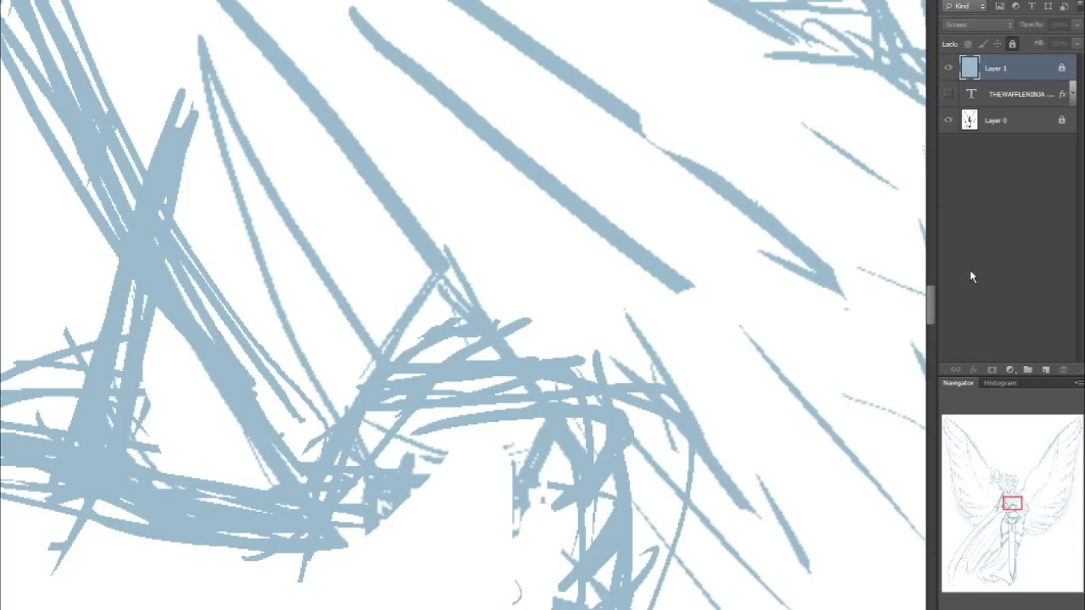
pyautogui.moveTo(1009, 505); pyautogui.dragTo(1005, 485)
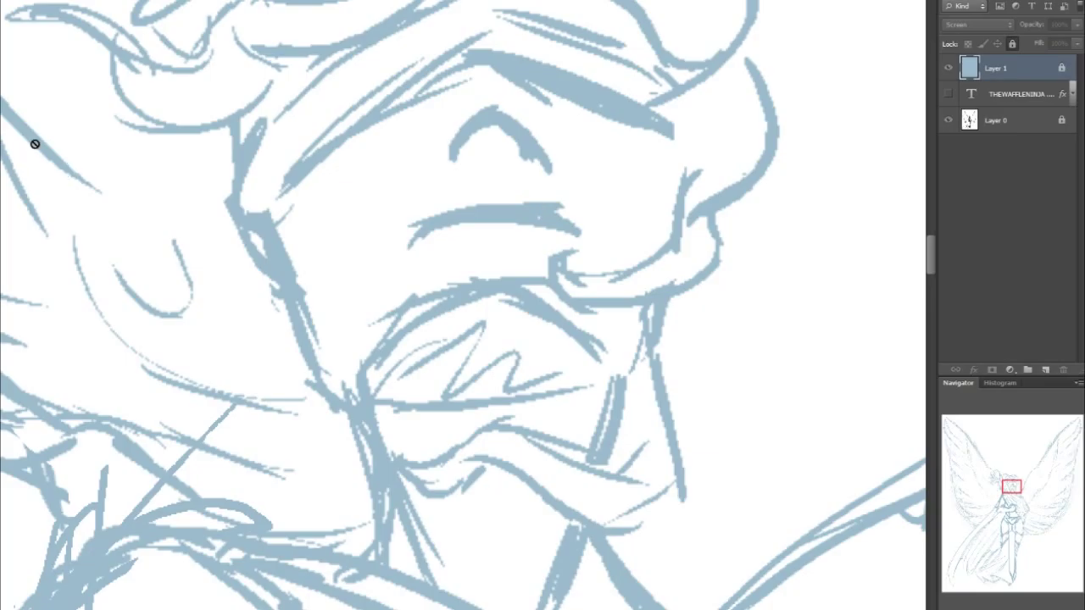
pyautogui.press('F5')
pyautogui.moveTo(125, 169); pyautogui.dragTo(113, 489)
pyautogui.click(78, 265)
pyautogui.click(324, 222)
pyautogui.click(608, 203)
pyautogui.click(1045, 370)
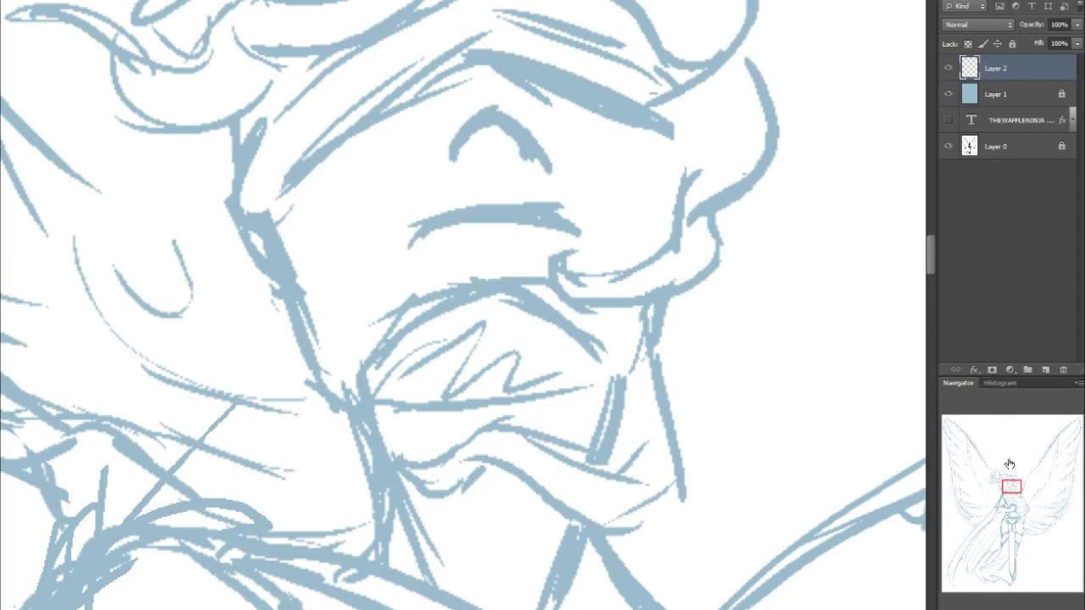
# Try a red zigzag stroke on Layer 2, undo it, and set the layer's blend mode to Multiply
pyautogui.moveTo(678, 243)
pyautogui.mouseDown()
pyautogui.moveTo(690, 303)
pyautogui.moveTo(746, 342)
pyautogui.mouseUp()
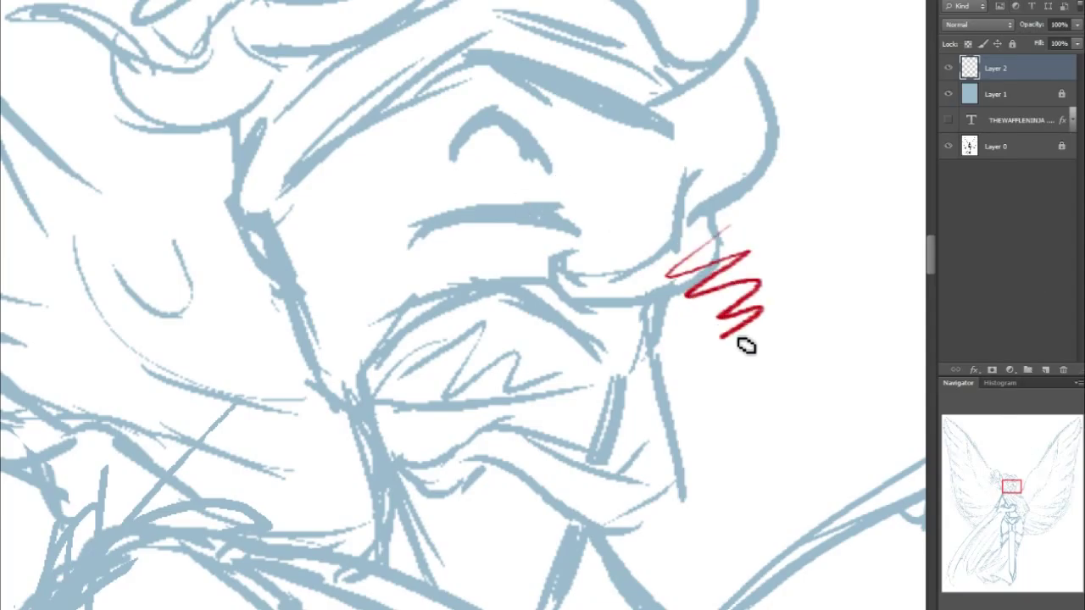
pyautogui.hotkey('ctrl', 'z')
pyautogui.click(975, 25)
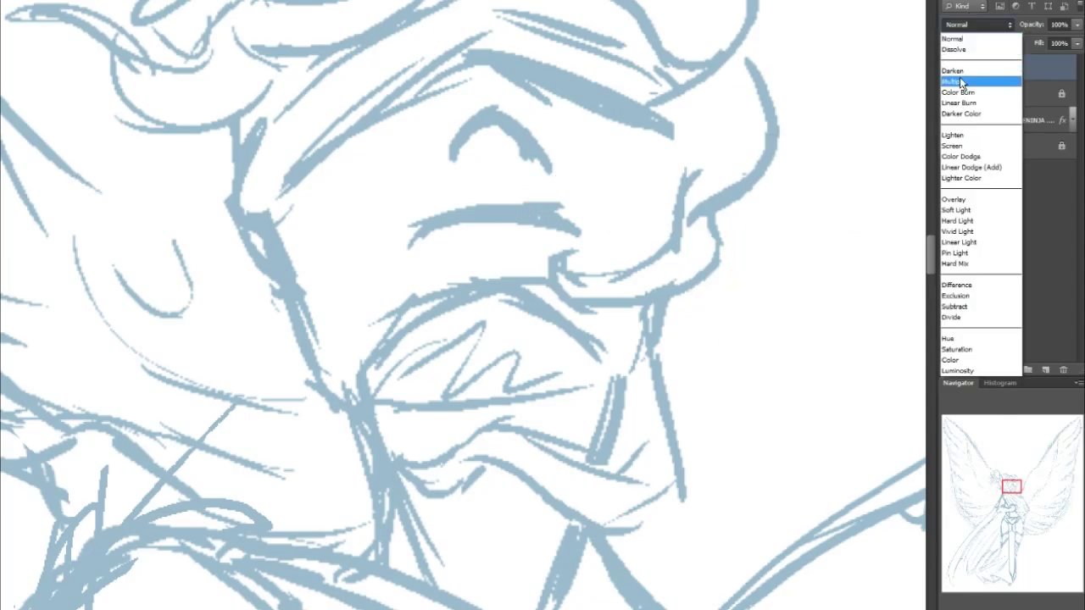
pyautogui.click(971, 78)
# Unlock Layer 1, lighten it with Hue/Saturation at a Lightness of about +37, and lock it again
pyautogui.hotkey('alt', '[')
pyautogui.click(1013, 43)
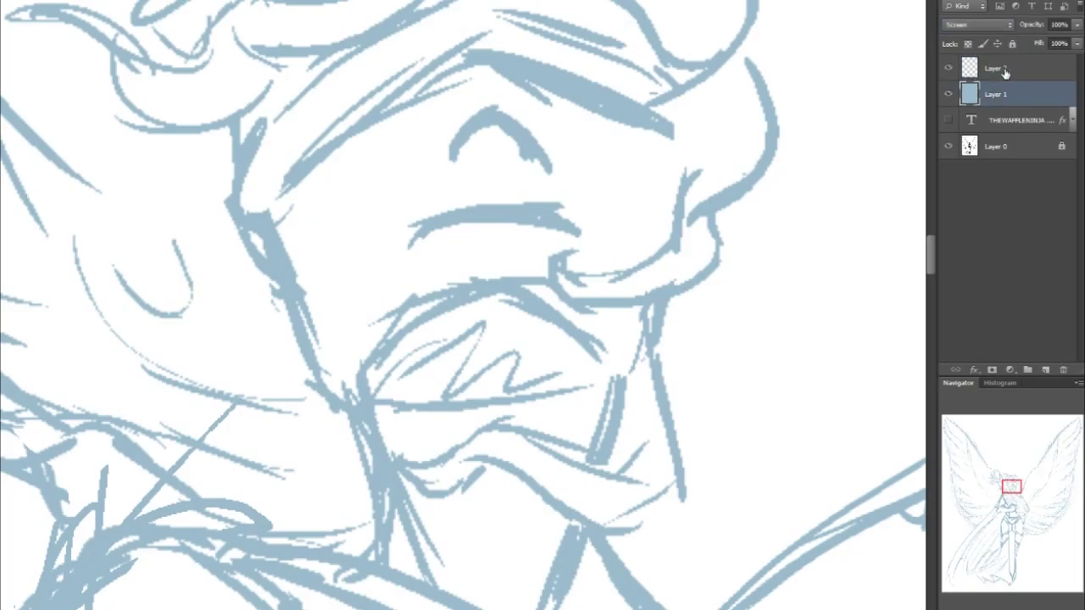
pyautogui.hotkey('ctrl', 'u')
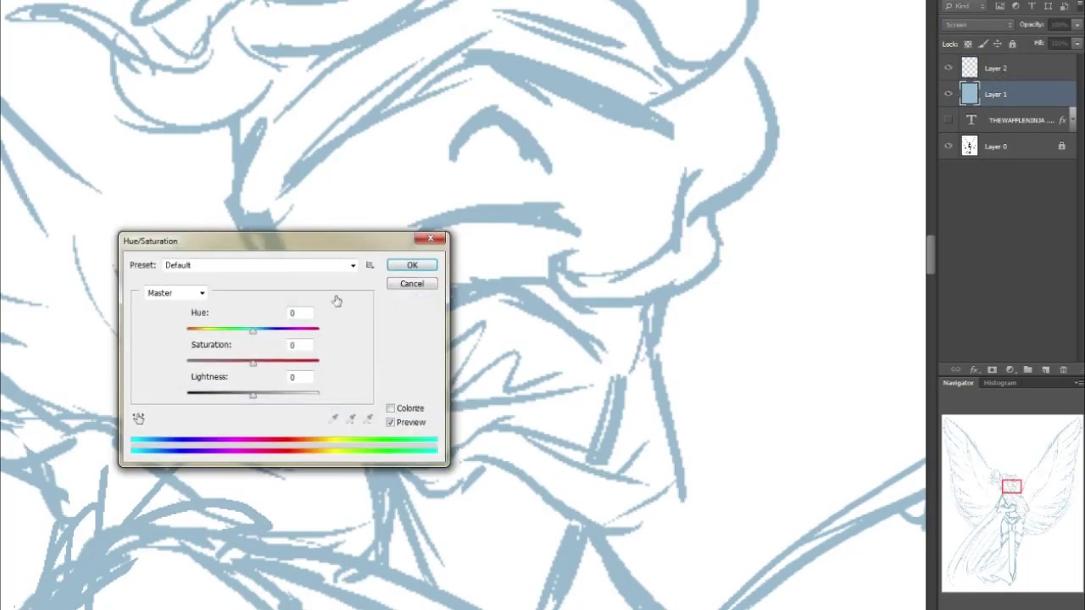
pyautogui.moveTo(252, 394); pyautogui.dragTo(283, 399)
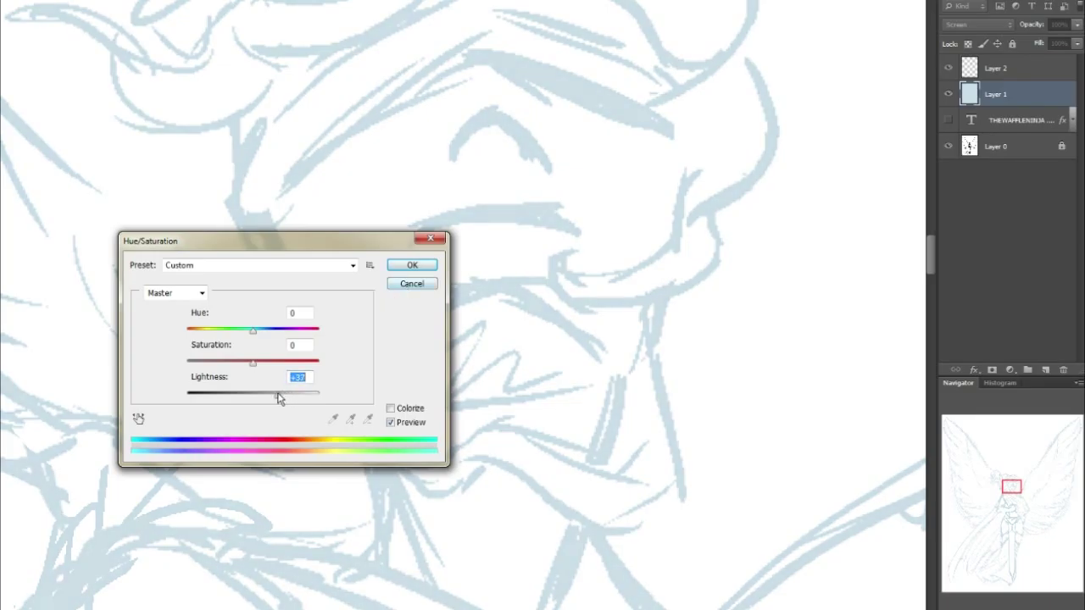
pyautogui.click(420, 265)
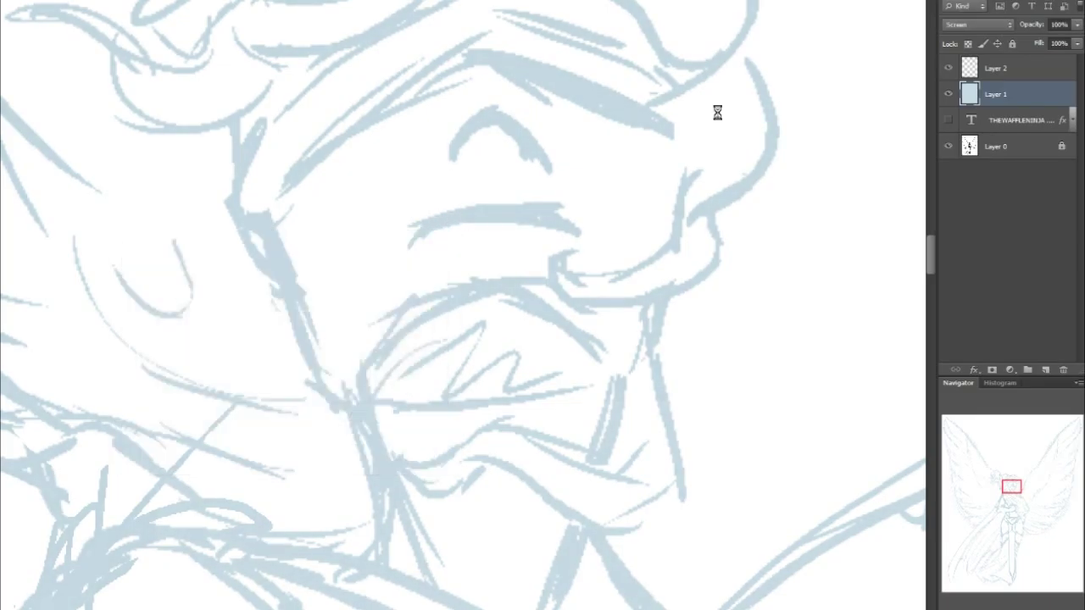
pyautogui.click(1013, 44)
pyautogui.click(1021, 68)
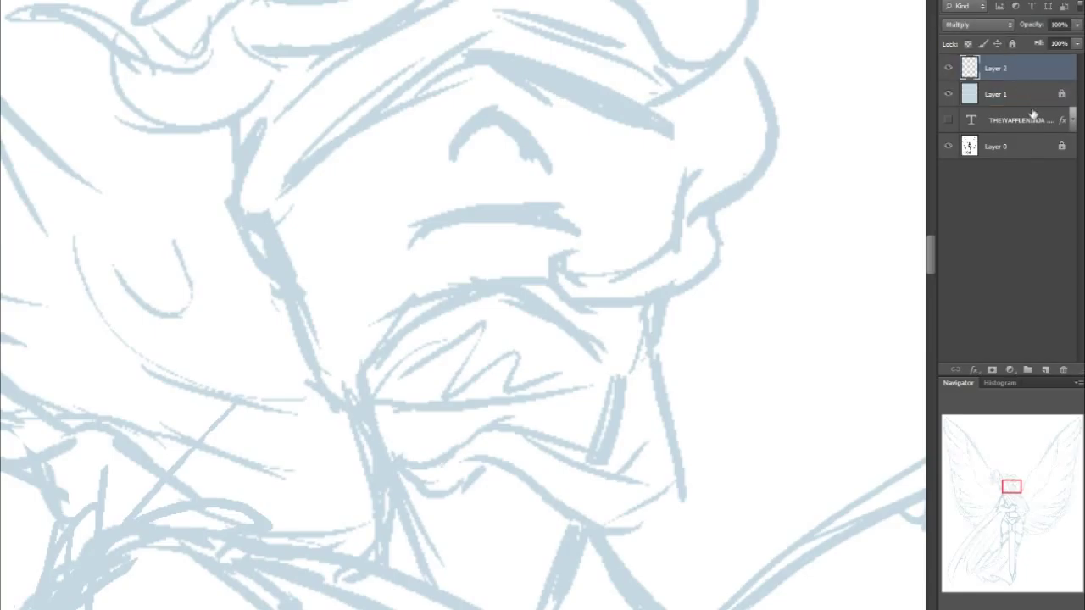
# Sketch the curved top of the head and a straight line down the temple in red on Layer 2
pyautogui.moveTo(1013, 487); pyautogui.dragTo(1011, 482)
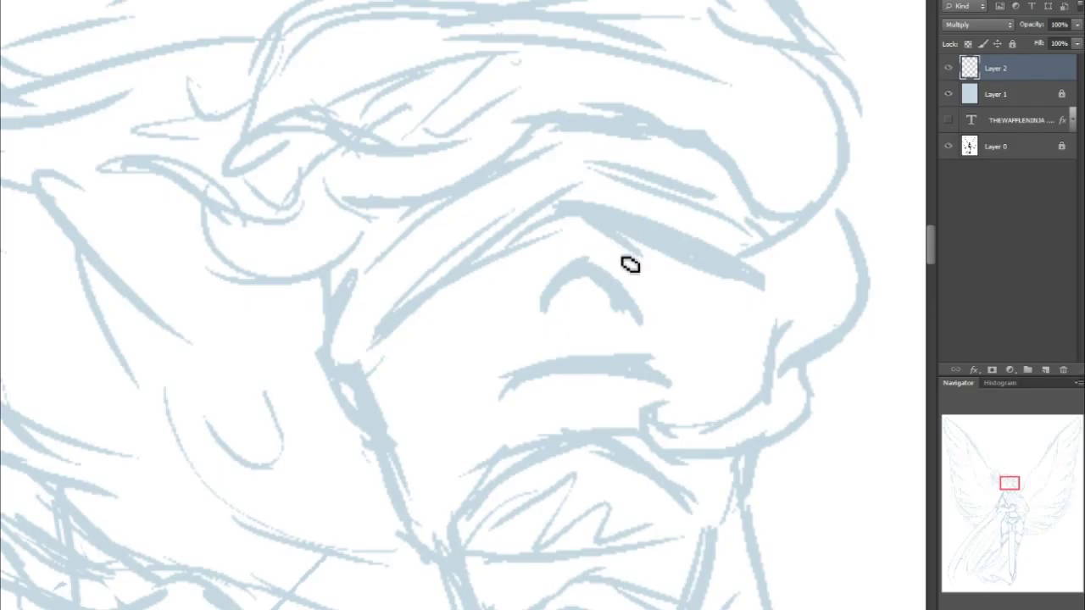
pyautogui.moveTo(1011, 486)
pyautogui.mouseDown()
pyautogui.moveTo(1011, 514)
pyautogui.moveTo(1016, 481)
pyautogui.moveTo(1006, 484)
pyautogui.mouseUp()
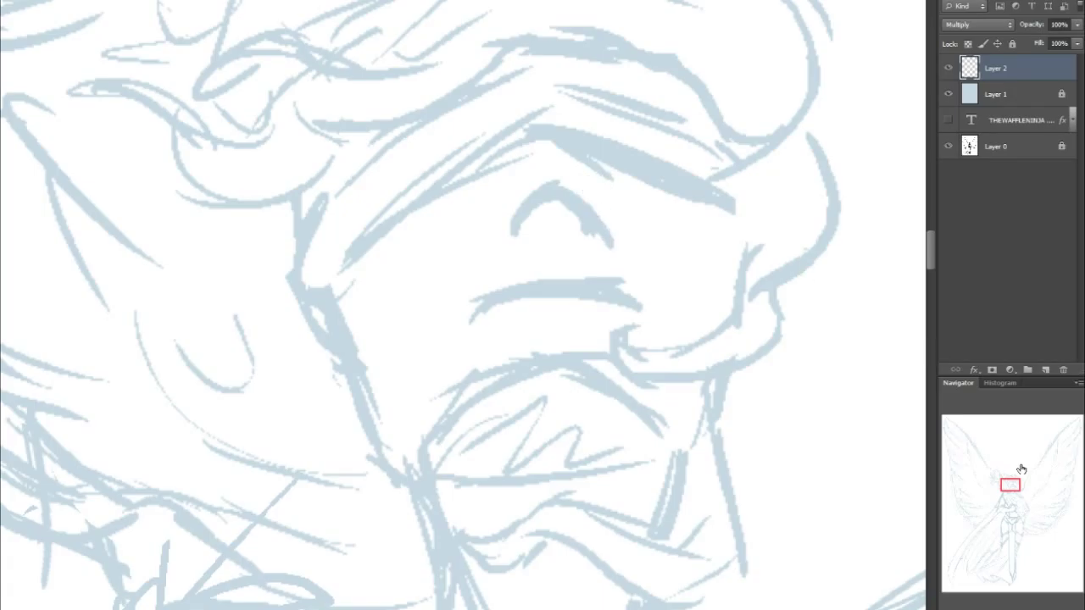
pyautogui.moveTo(1009, 487); pyautogui.dragTo(1011, 486)
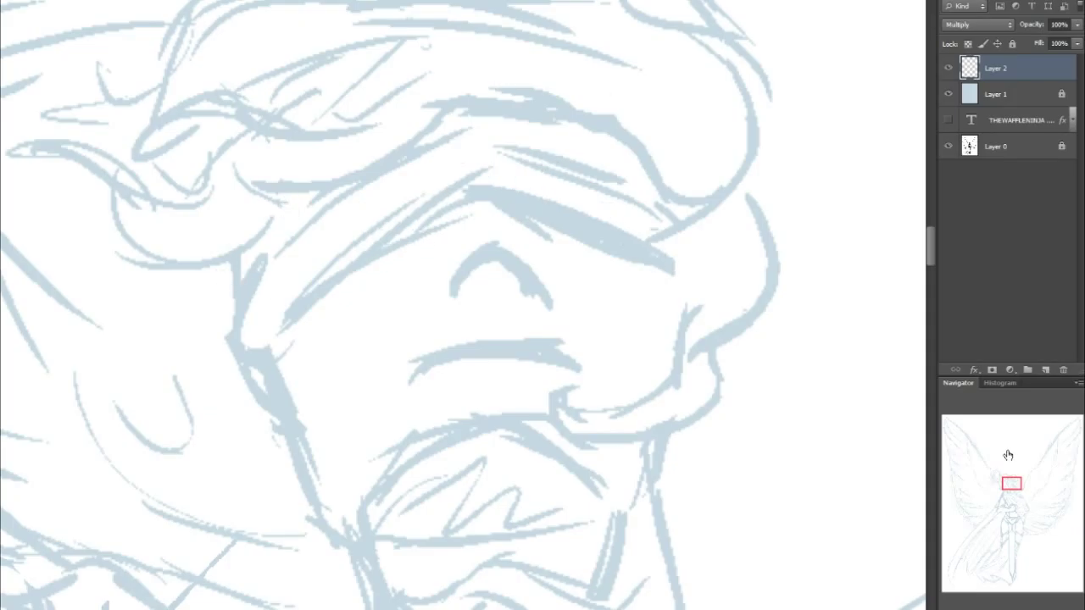
pyautogui.moveTo(1008, 485); pyautogui.dragTo(1002, 482)
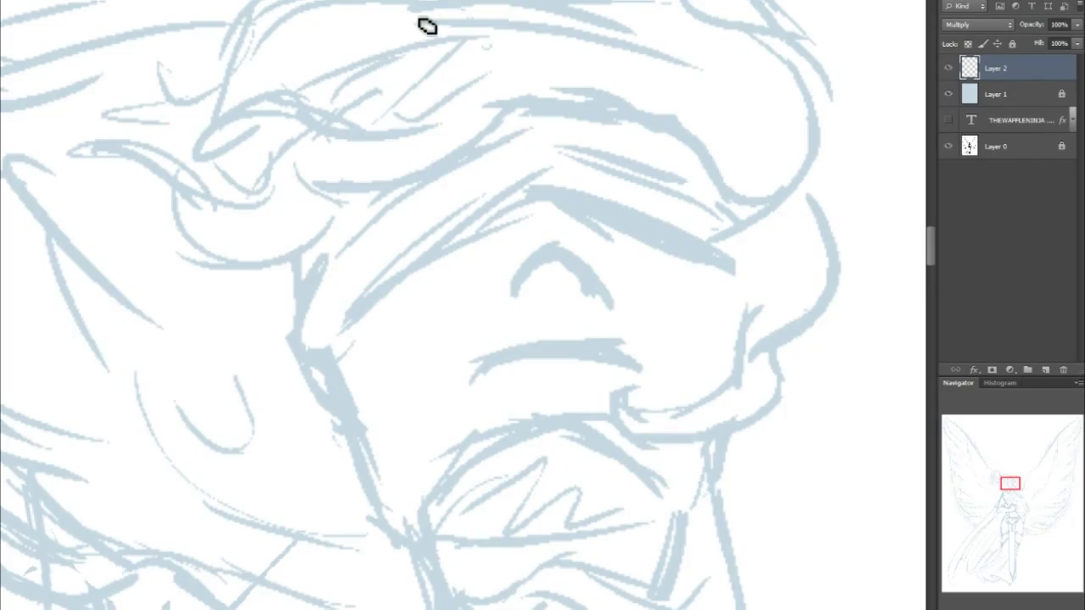
pyautogui.moveTo(1020, 483); pyautogui.dragTo(1020, 482)
pyautogui.moveTo(464, 43)
pyautogui.mouseDown()
pyautogui.moveTo(339, 128)
pyautogui.moveTo(315, 186)
pyautogui.moveTo(465, 41)
pyautogui.moveTo(533, 34)
pyautogui.moveTo(415, 64)
pyautogui.mouseUp()
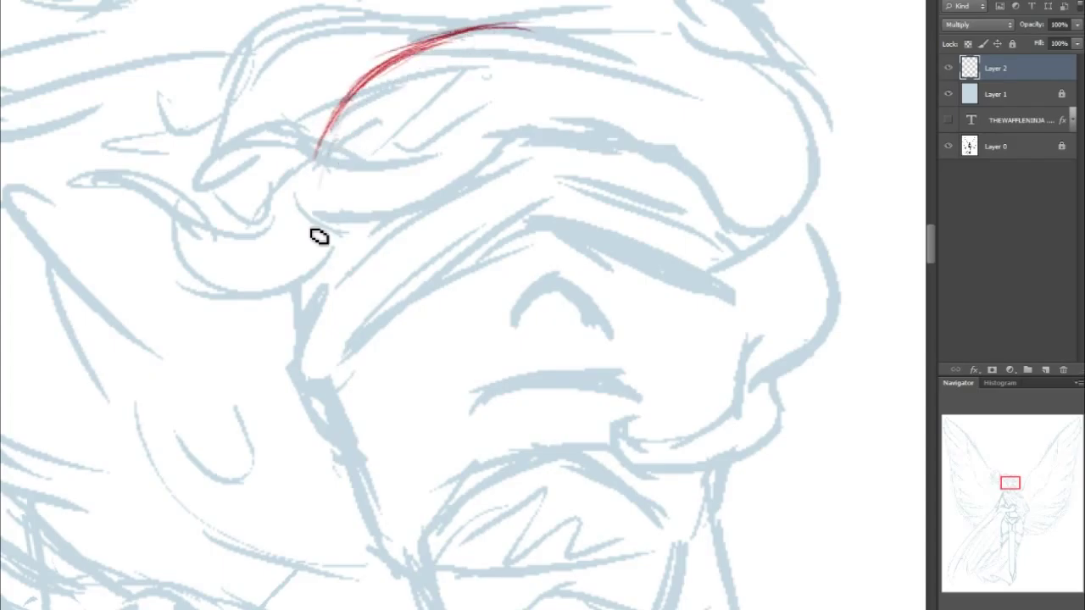
pyautogui.moveTo(344, 160)
pyautogui.mouseDown()
pyautogui.moveTo(350, 343)
pyautogui.moveTo(334, 159)
pyautogui.moveTo(339, 375)
pyautogui.moveTo(333, 200)
pyautogui.moveTo(334, 334)
pyautogui.mouseUp()
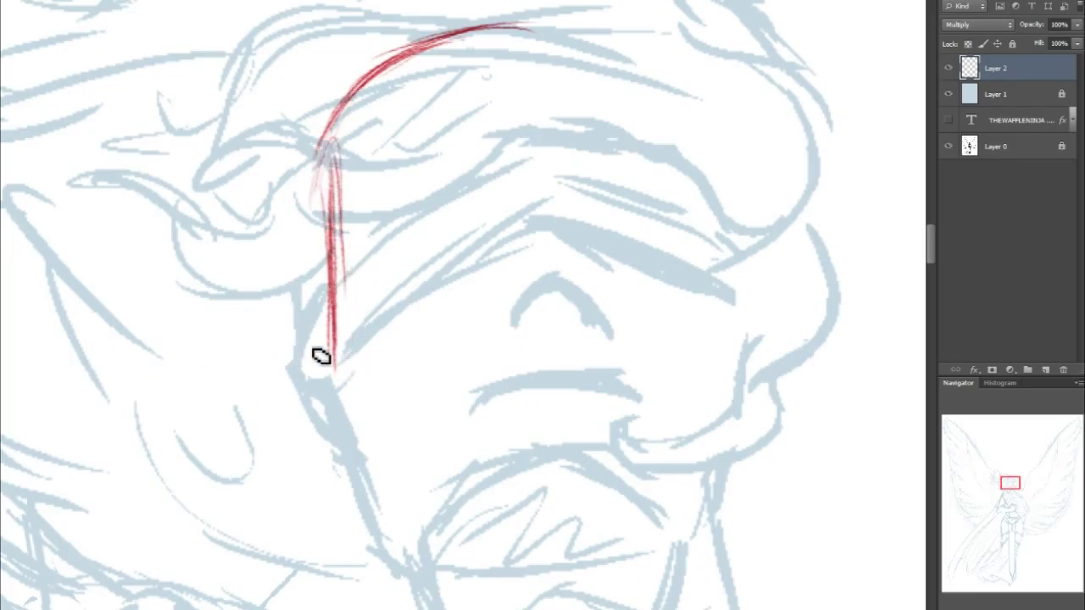
# Draw the outer side of the face down to the jaw corner and continue it into the curved chin line
pyautogui.moveTo(340, 412); pyautogui.dragTo(411, 540)
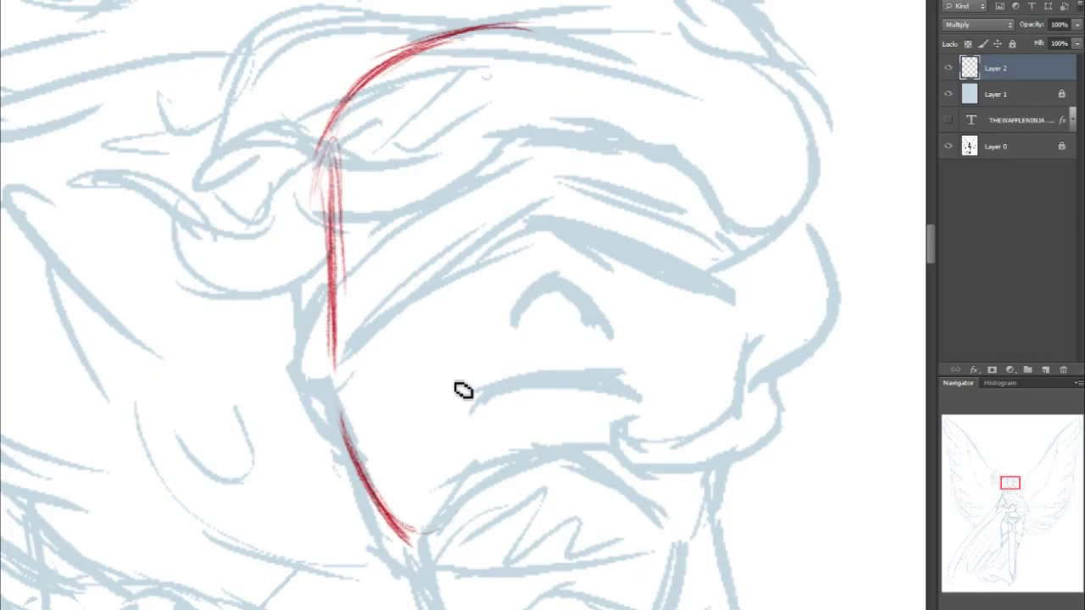
pyautogui.moveTo(313, 194)
pyautogui.mouseDown()
pyautogui.moveTo(305, 238)
pyautogui.moveTo(321, 330)
pyautogui.mouseUp()
pyautogui.moveTo(307, 231)
pyautogui.mouseDown()
pyautogui.moveTo(315, 341)
pyautogui.moveTo(336, 399)
pyautogui.moveTo(300, 349)
pyautogui.mouseUp()
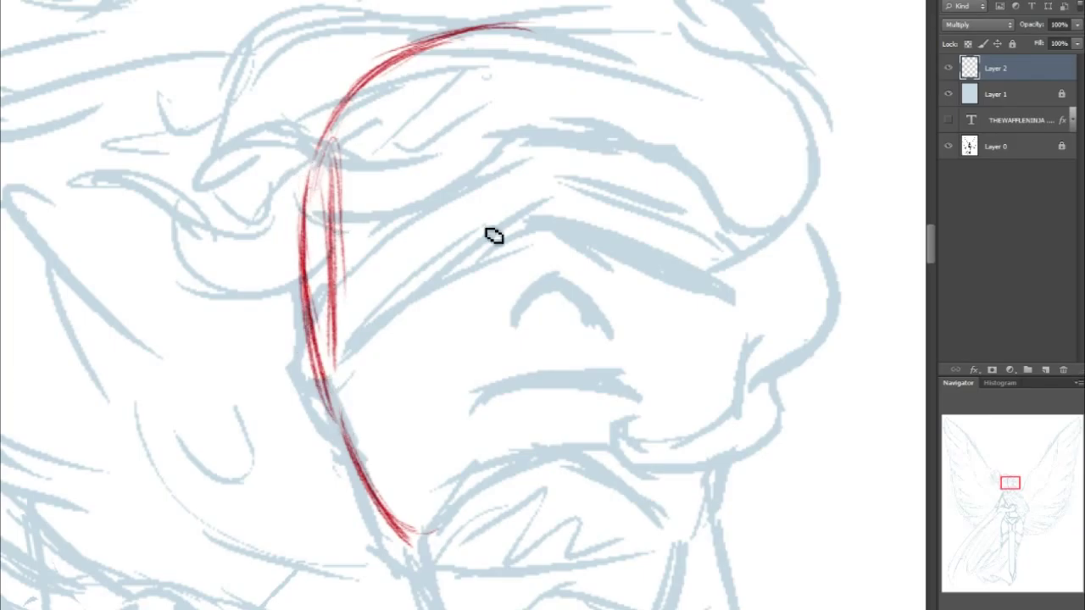
pyautogui.moveTo(1010, 488); pyautogui.dragTo(1009, 491)
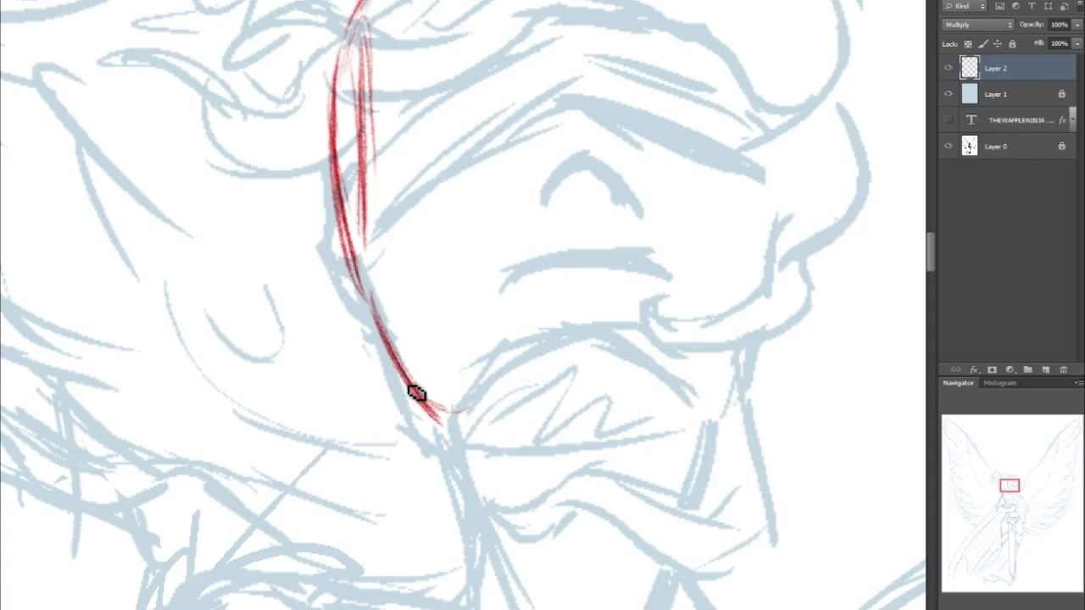
pyautogui.moveTo(453, 413)
pyautogui.mouseDown()
pyautogui.moveTo(552, 356)
pyautogui.moveTo(600, 346)
pyautogui.mouseUp()
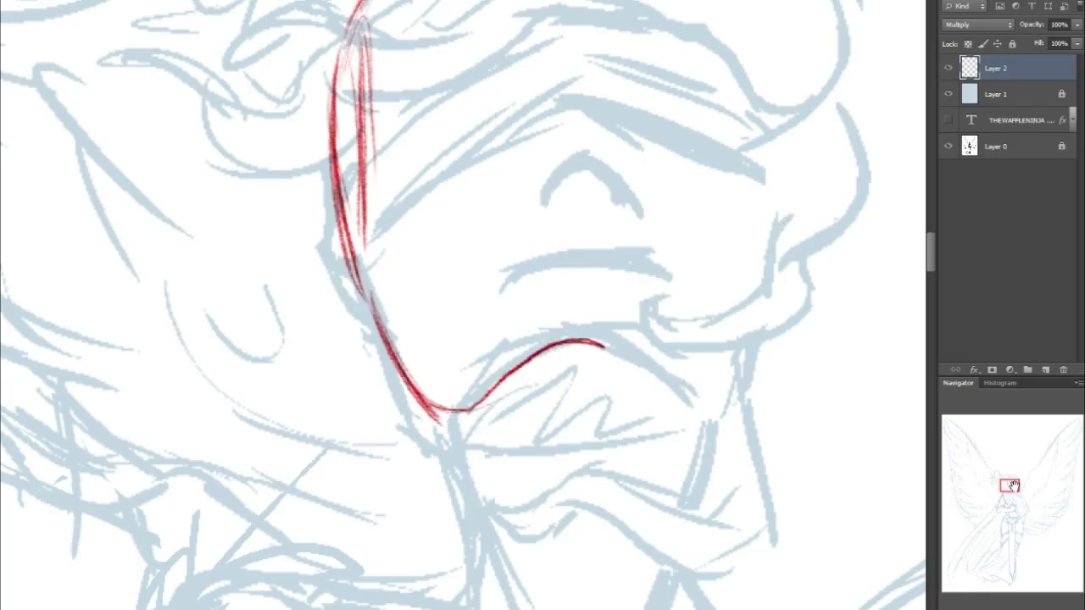
# Draw a straight vertical guide through the middle of the face past the chin and extend the top arc to meet it
pyautogui.moveTo(1014, 485); pyautogui.dragTo(1012, 482)
pyautogui.moveTo(601, 10); pyautogui.dragTo(593, 362)
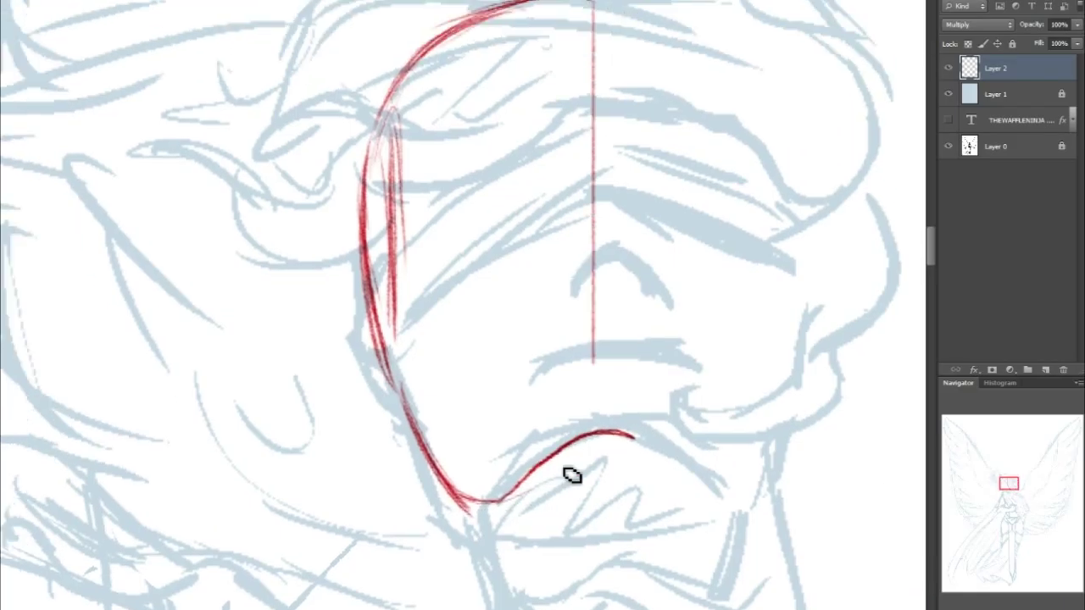
pyautogui.hotkey('ctrl', 'z')
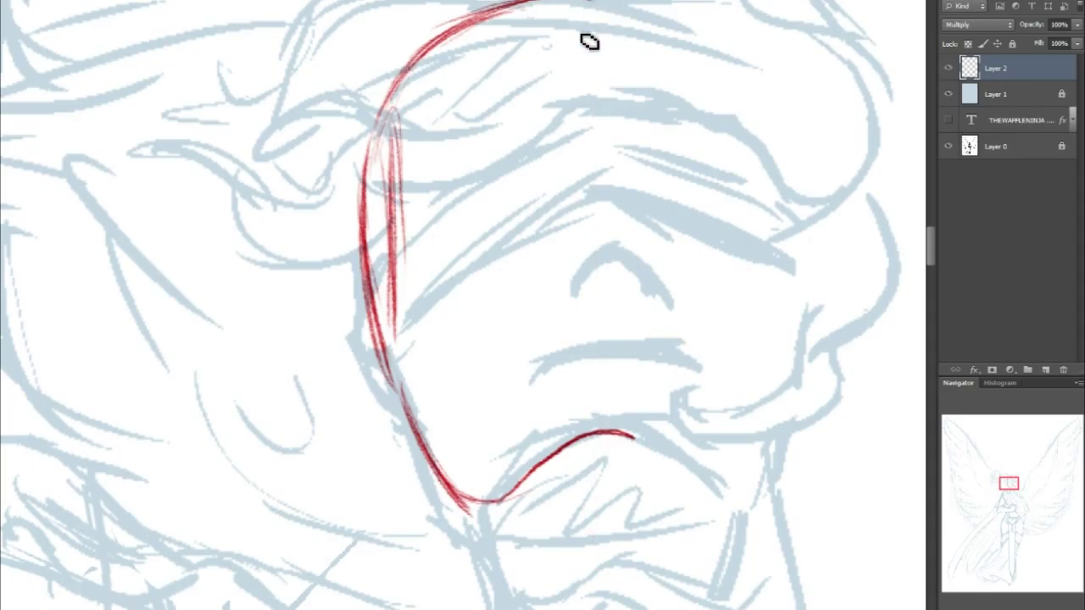
pyautogui.moveTo(589, 41); pyautogui.dragTo(616, 552)
pyautogui.hotkey('ctrl', 'z')
pyautogui.moveTo(611, 431)
pyautogui.mouseDown()
pyautogui.moveTo(611, 2)
pyautogui.moveTo(581, 361)
pyautogui.moveTo(610, 504)
pyautogui.moveTo(602, 499)
pyautogui.mouseUp()
pyautogui.hotkey('ctrl', 'z')
pyautogui.moveTo(1010, 482); pyautogui.dragTo(1008, 480)
pyautogui.moveTo(710, 92); pyautogui.dragTo(653, 101)
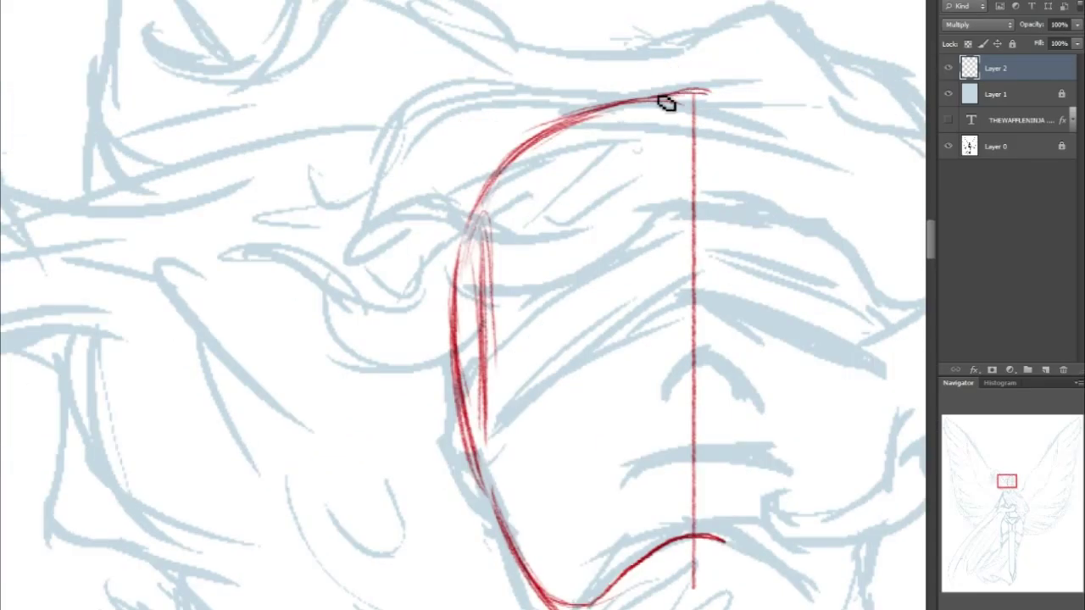
# Draw the neck line with overlapping red strokes from the jaw corner diagonally down to the garment's neckline
pyautogui.click(1012, 481)
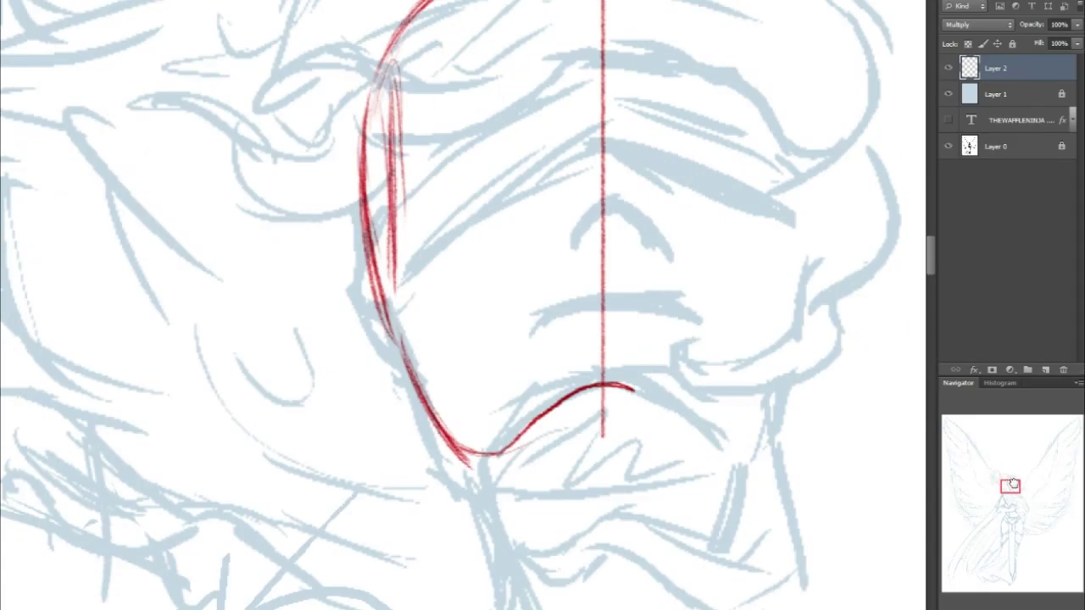
pyautogui.moveTo(1012, 481); pyautogui.dragTo(1011, 484)
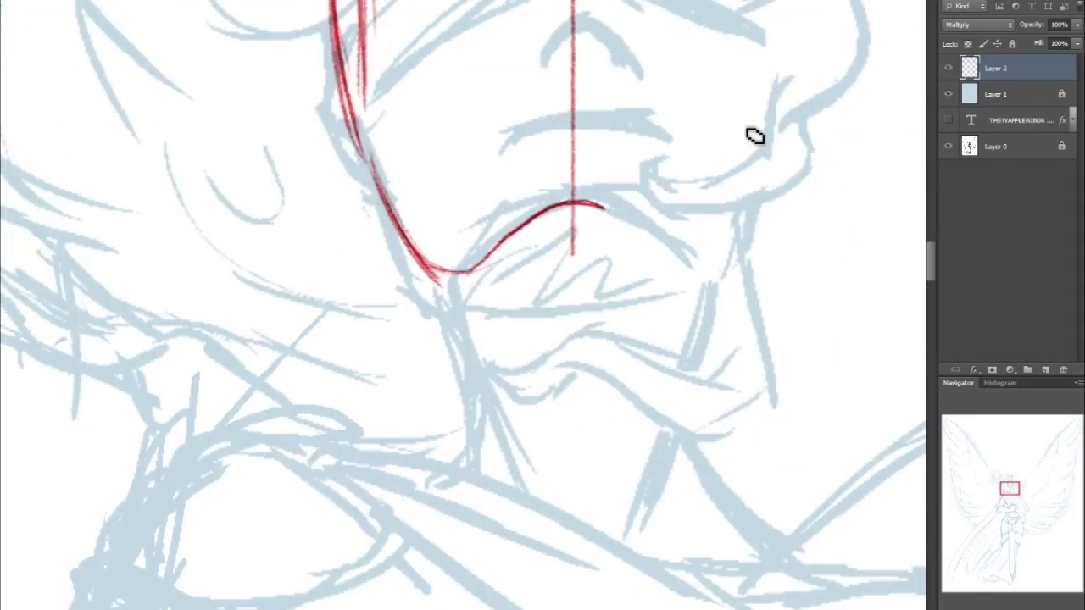
pyautogui.moveTo(484, 283); pyautogui.dragTo(646, 252)
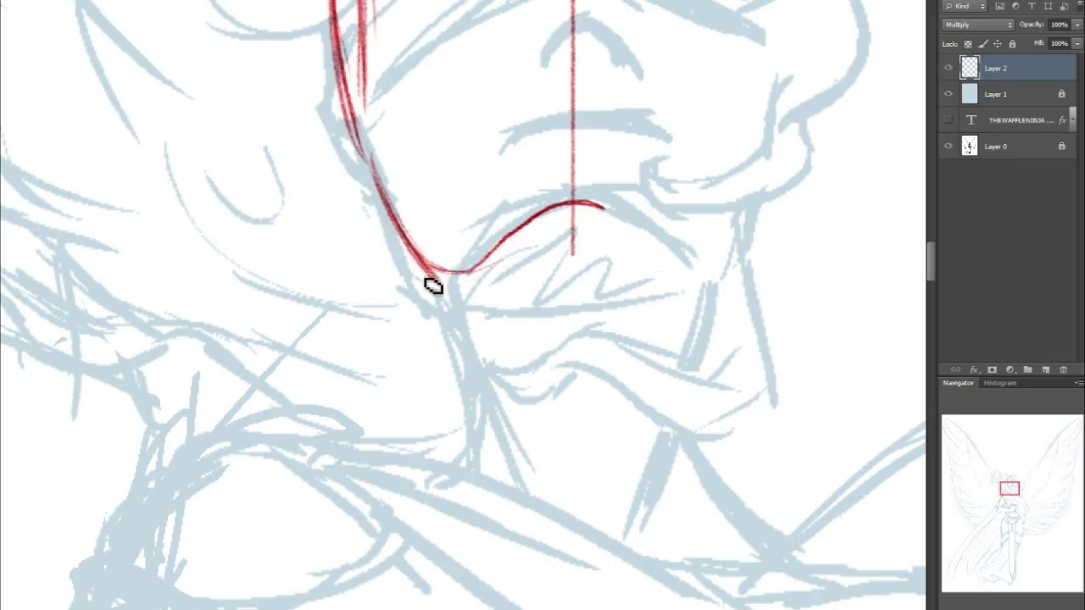
pyautogui.moveTo(410, 250); pyautogui.dragTo(401, 230)
pyautogui.moveTo(416, 268)
pyautogui.mouseDown()
pyautogui.moveTo(402, 245)
pyautogui.moveTo(451, 346)
pyautogui.mouseUp()
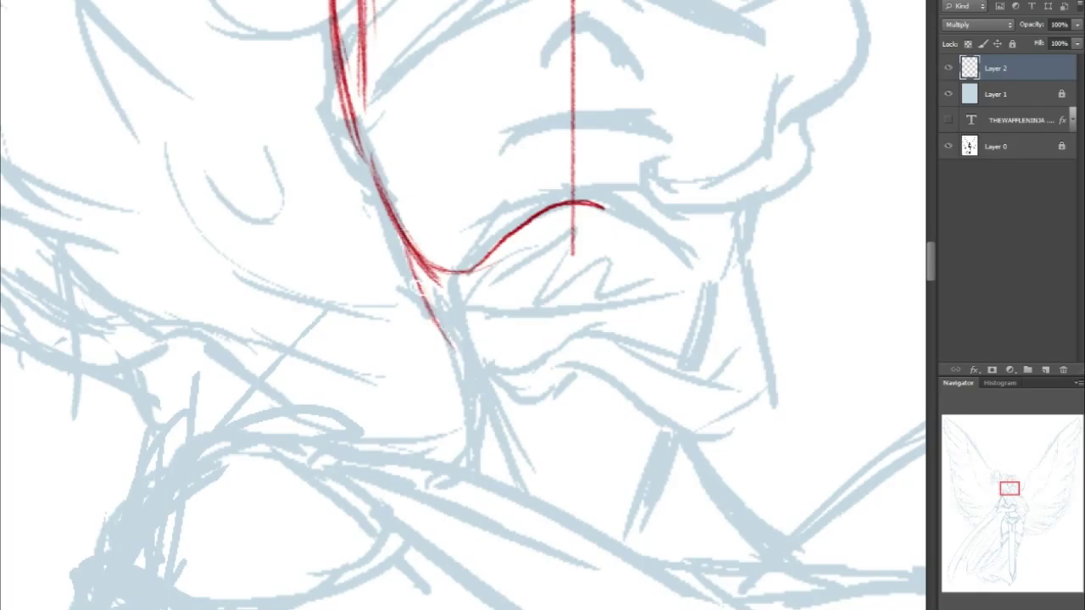
pyautogui.moveTo(417, 266); pyautogui.dragTo(539, 507)
pyautogui.moveTo(440, 325); pyautogui.dragTo(539, 504)
pyautogui.moveTo(422, 268); pyautogui.dragTo(536, 502)
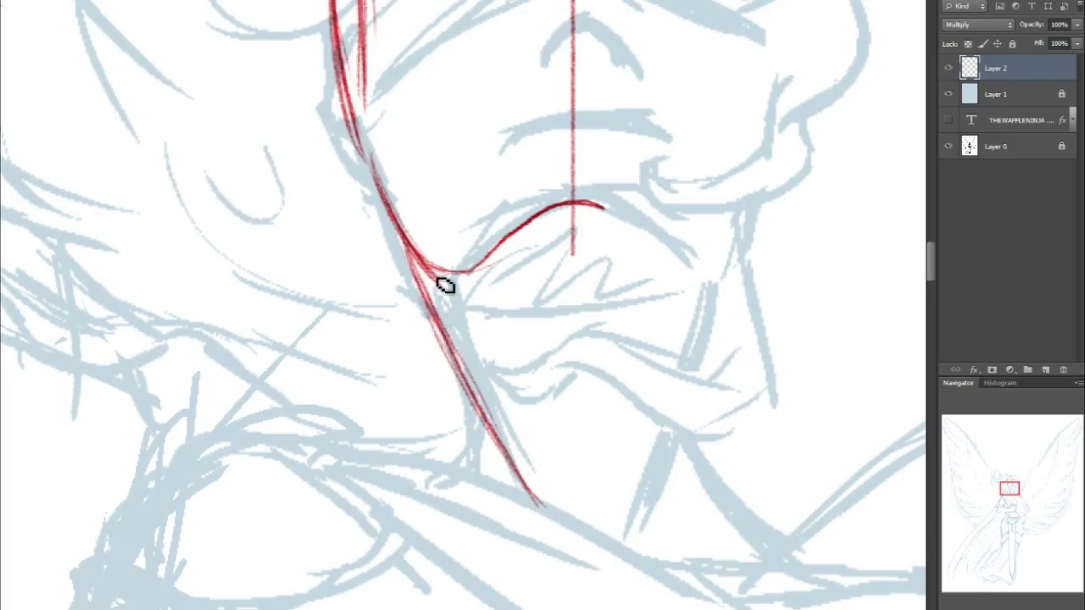
pyautogui.moveTo(387, 424); pyautogui.dragTo(460, 373)
pyautogui.moveTo(381, 420)
pyautogui.mouseDown()
pyautogui.moveTo(437, 431)
pyautogui.moveTo(453, 367)
pyautogui.mouseUp()
pyautogui.moveTo(371, 340)
pyautogui.mouseDown()
pyautogui.moveTo(399, 395)
pyautogui.moveTo(425, 374)
pyautogui.mouseUp()
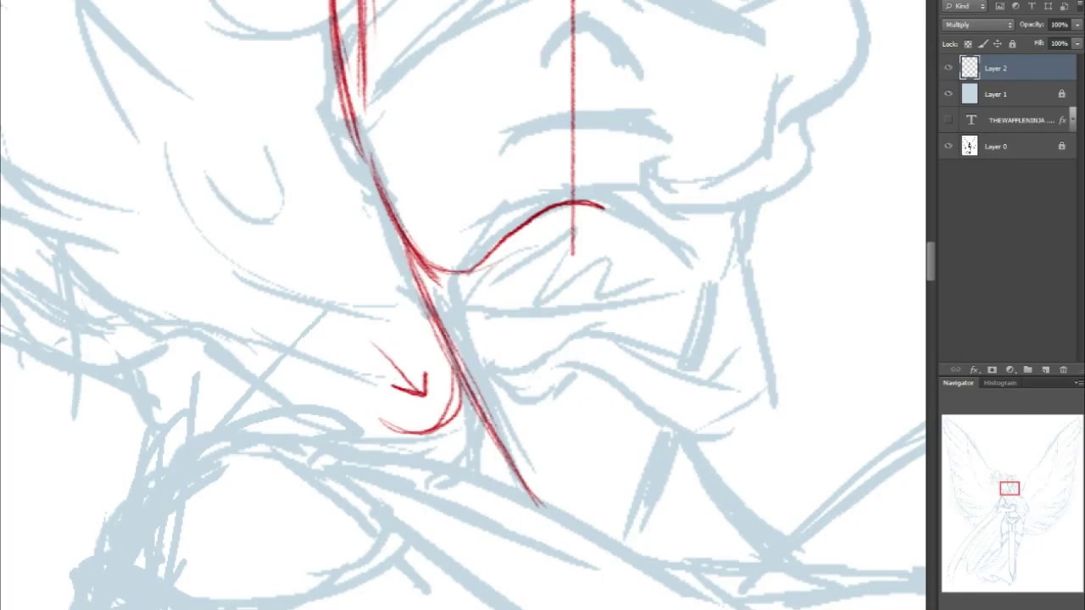
pyautogui.hotkey('ctrl', 'alt', 'z')
pyautogui.hotkey('ctrl', 'alt', 'z')
pyautogui.hotkey('ctrl', 'alt', 'z')
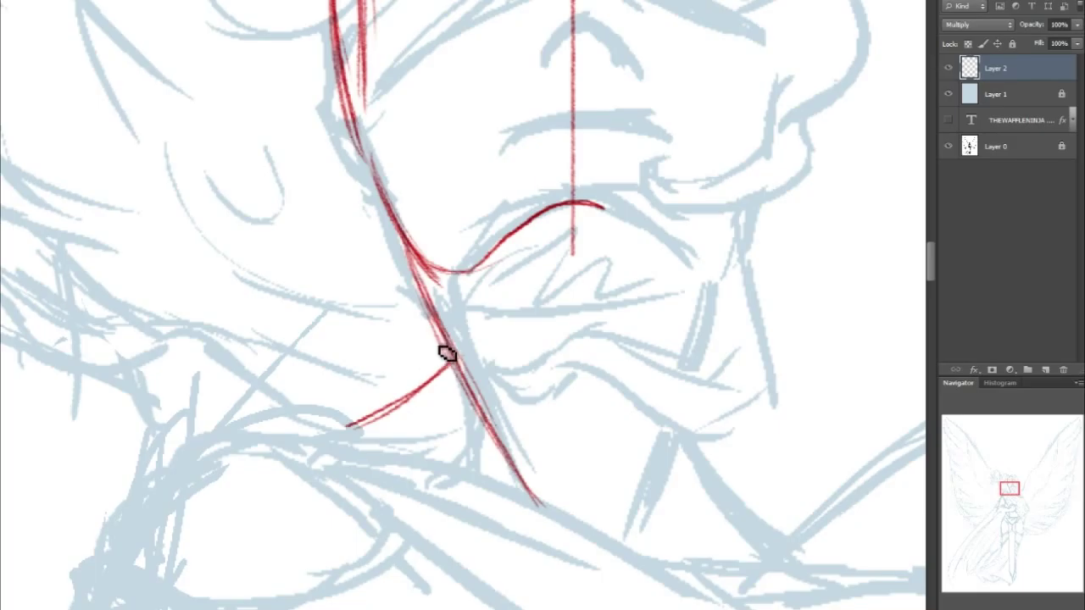
# Draw the shoulder contour in overlapping red strokes, curving from the base of the neck outward and down over the shoulder
pyautogui.moveTo(442, 369)
pyautogui.mouseDown()
pyautogui.moveTo(335, 444)
pyautogui.moveTo(439, 386)
pyautogui.moveTo(375, 426)
pyautogui.moveTo(241, 441)
pyautogui.moveTo(287, 430)
pyautogui.moveTo(158, 510)
pyautogui.moveTo(323, 413)
pyautogui.moveTo(373, 416)
pyautogui.mouseUp()
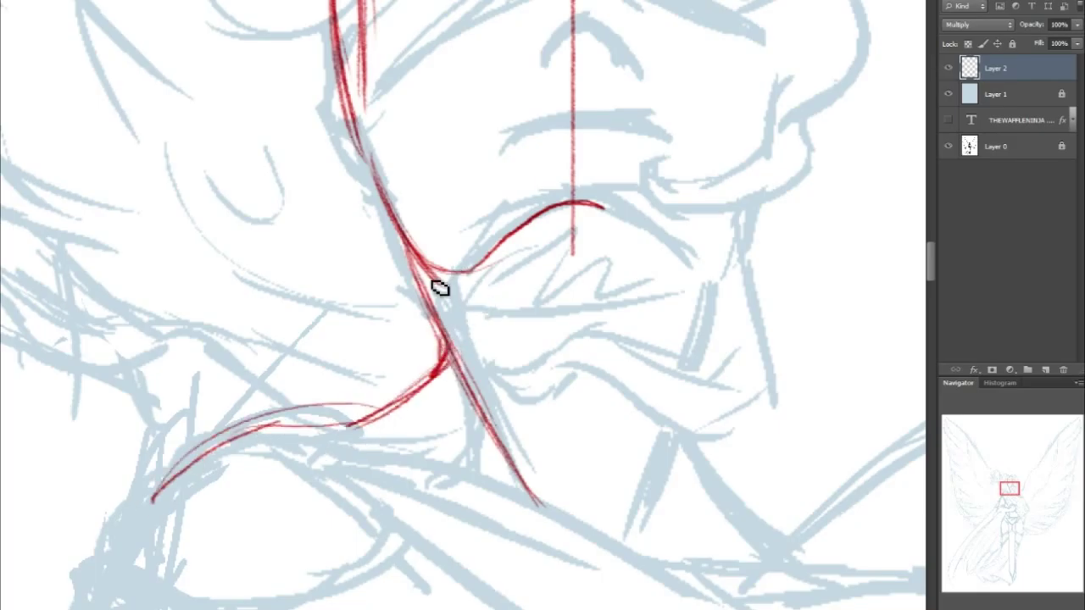
pyautogui.moveTo(447, 354)
pyautogui.mouseDown()
pyautogui.moveTo(345, 425)
pyautogui.moveTo(428, 403)
pyautogui.moveTo(303, 442)
pyautogui.mouseUp()
pyautogui.moveTo(111, 583); pyautogui.dragTo(278, 411)
pyautogui.moveTo(117, 525); pyautogui.dragTo(329, 427)
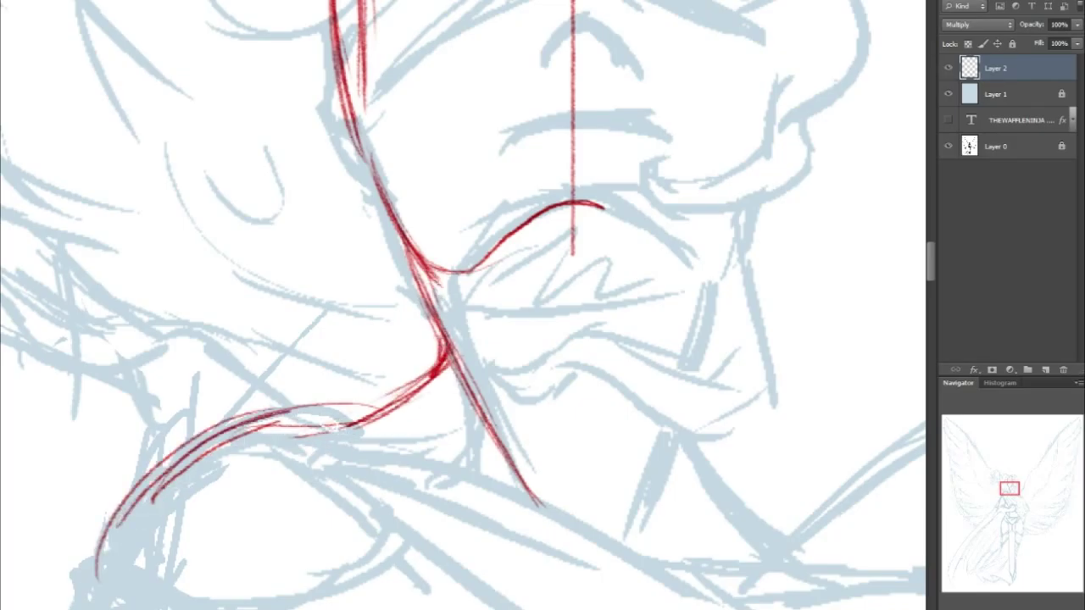
pyautogui.moveTo(181, 455); pyautogui.dragTo(339, 415)
# Sketch a slanted oval eye socket between the temple and the vertical centre guide of the face
pyautogui.moveTo(1008, 486); pyautogui.dragTo(1009, 482)
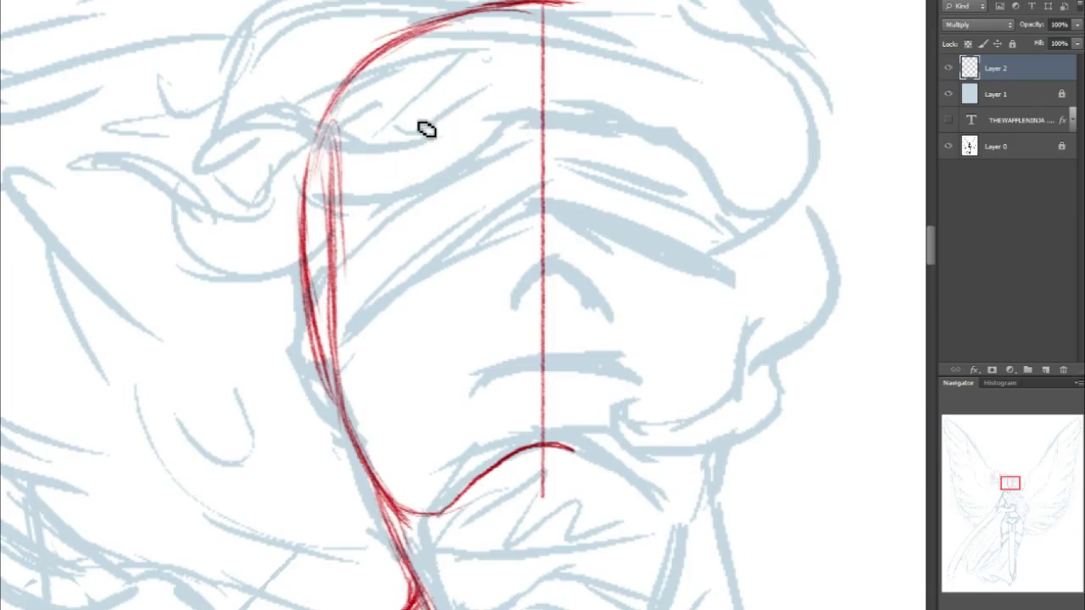
pyautogui.moveTo(381, 136)
pyautogui.mouseDown()
pyautogui.moveTo(509, 118)
pyautogui.moveTo(419, 131)
pyautogui.moveTo(393, 153)
pyautogui.moveTo(410, 130)
pyautogui.moveTo(484, 111)
pyautogui.mouseUp()
pyautogui.hotkey('ctrl', 'z')
pyautogui.moveTo(367, 165); pyautogui.dragTo(482, 110)
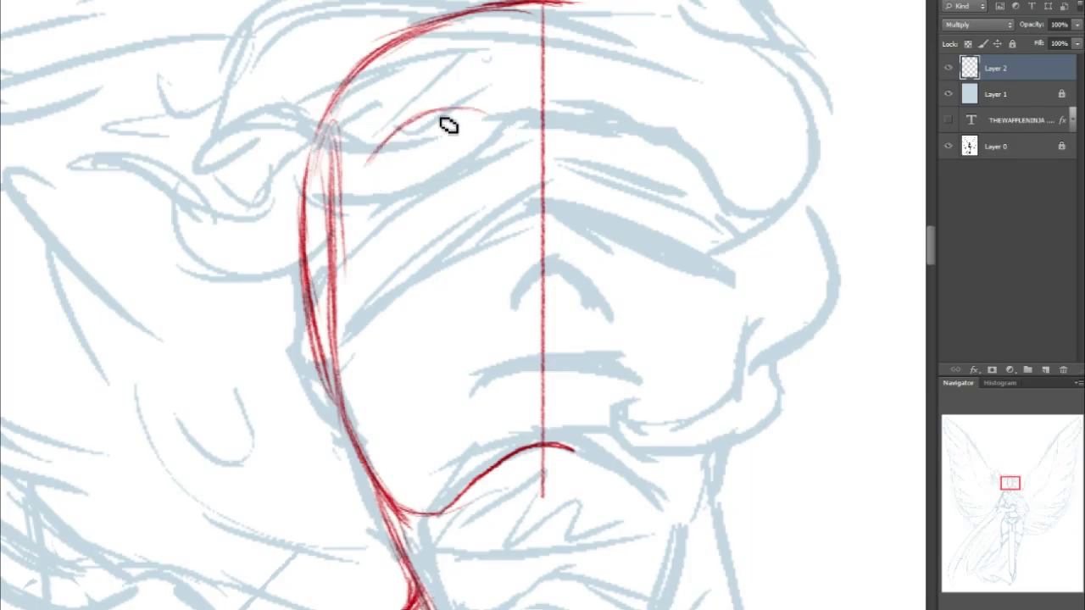
pyautogui.moveTo(364, 161); pyautogui.dragTo(441, 110)
pyautogui.moveTo(382, 158); pyautogui.dragTo(472, 122)
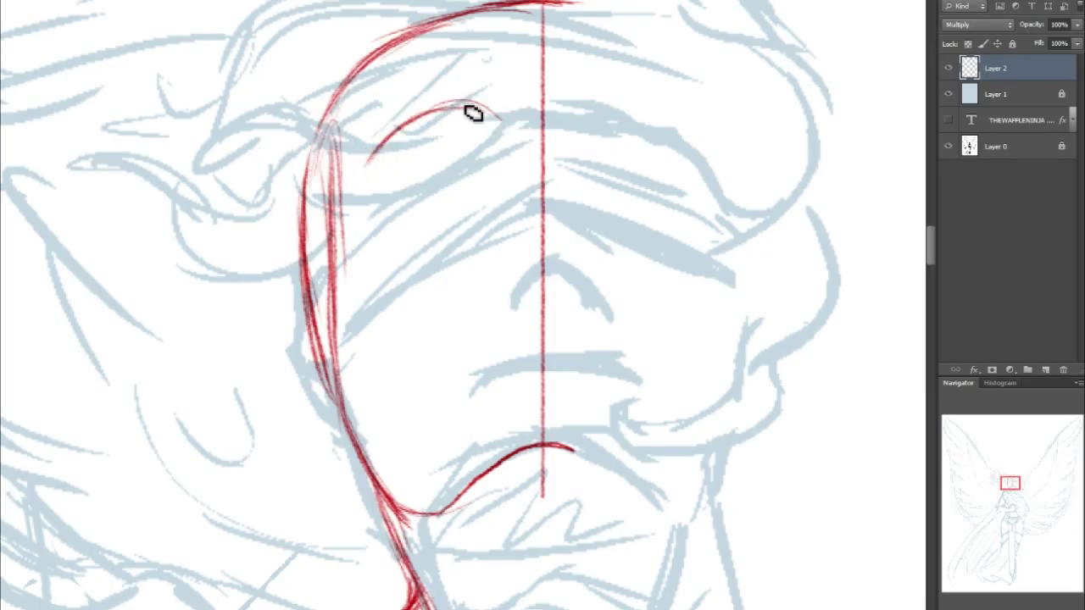
pyautogui.moveTo(387, 157)
pyautogui.mouseDown()
pyautogui.moveTo(404, 167)
pyautogui.moveTo(387, 235)
pyautogui.moveTo(453, 223)
pyautogui.moveTo(475, 202)
pyautogui.mouseUp()
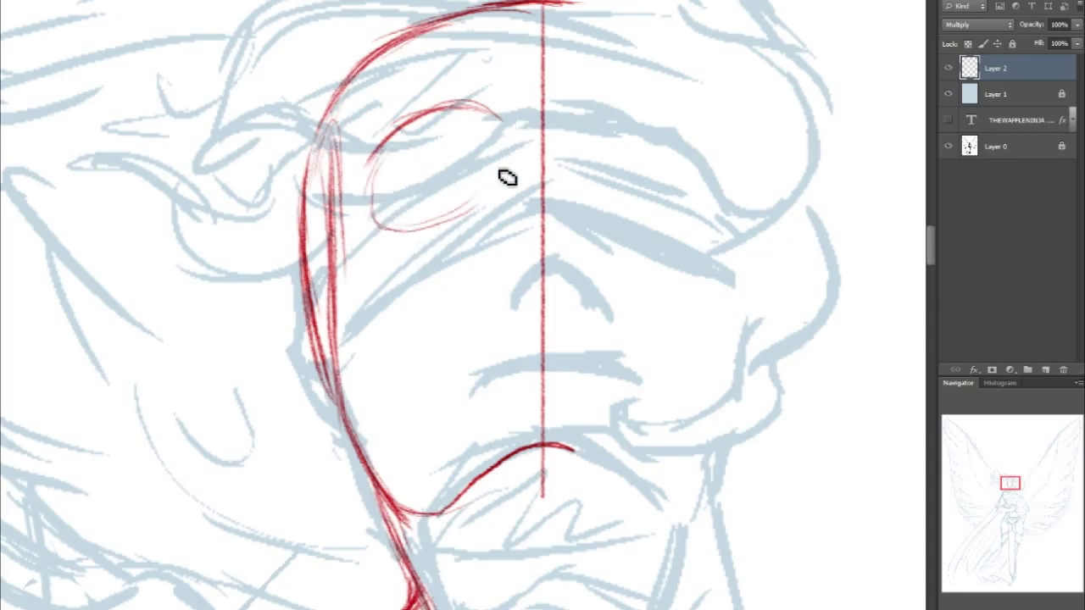
pyautogui.moveTo(491, 122)
pyautogui.mouseDown()
pyautogui.moveTo(511, 147)
pyautogui.moveTo(475, 203)
pyautogui.mouseUp()
pyautogui.moveTo(376, 172)
pyautogui.mouseDown()
pyautogui.moveTo(375, 214)
pyautogui.moveTo(394, 175)
pyautogui.moveTo(425, 203)
pyautogui.moveTo(377, 191)
pyautogui.moveTo(483, 205)
pyautogui.mouseUp()
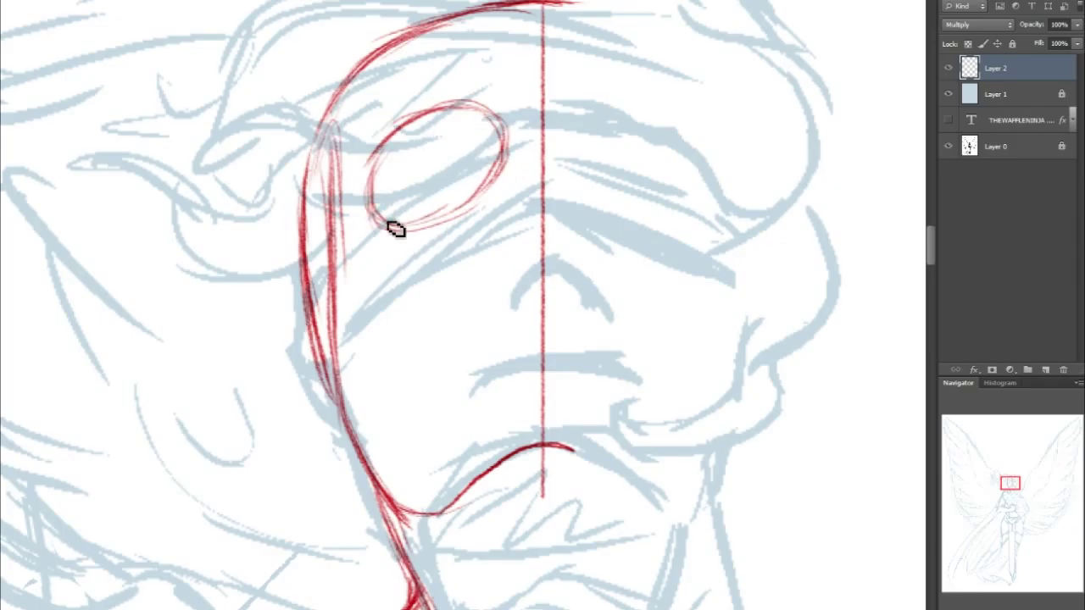
# Sketch a separate eye study beside the head as a rounded box containing two concentric circles
pyautogui.moveTo(137, 370); pyautogui.dragTo(136, 450)
pyautogui.moveTo(143, 370); pyautogui.dragTo(217, 321)
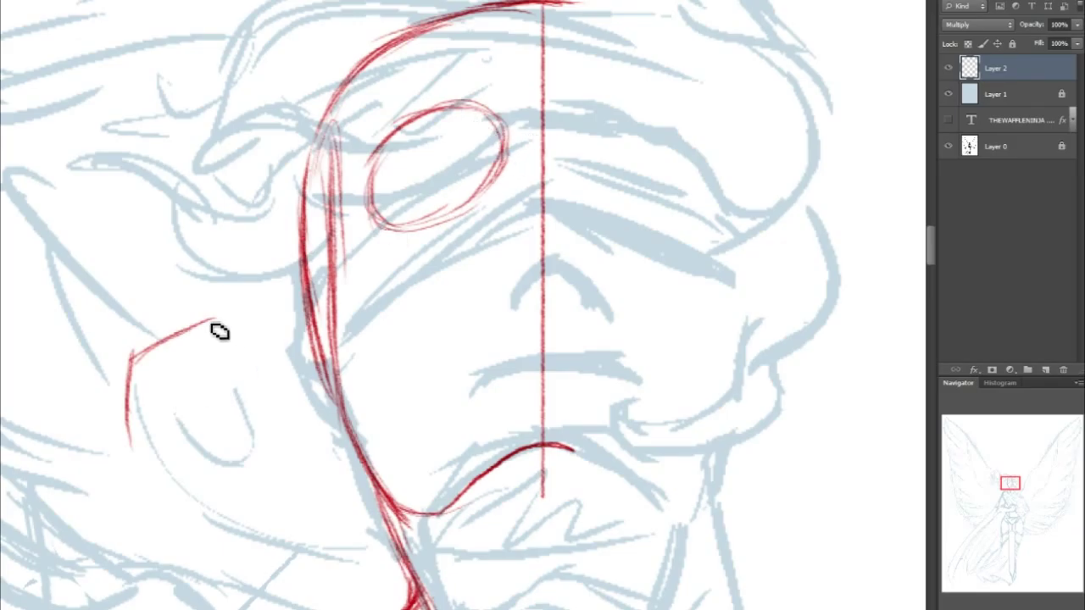
pyautogui.moveTo(243, 356)
pyautogui.mouseDown()
pyautogui.moveTo(258, 414)
pyautogui.moveTo(245, 345)
pyautogui.moveTo(240, 429)
pyautogui.mouseUp()
pyautogui.moveTo(135, 449)
pyautogui.mouseDown()
pyautogui.moveTo(242, 431)
pyautogui.moveTo(149, 445)
pyautogui.mouseUp()
pyautogui.moveTo(136, 360)
pyautogui.mouseDown()
pyautogui.moveTo(141, 450)
pyautogui.moveTo(197, 440)
pyautogui.mouseUp()
pyautogui.moveTo(139, 386); pyautogui.dragTo(183, 435)
pyautogui.moveTo(237, 359)
pyautogui.mouseDown()
pyautogui.moveTo(151, 386)
pyautogui.moveTo(238, 408)
pyautogui.moveTo(188, 340)
pyautogui.moveTo(183, 439)
pyautogui.moveTo(223, 357)
pyautogui.moveTo(145, 368)
pyautogui.moveTo(235, 374)
pyautogui.moveTo(219, 358)
pyautogui.moveTo(225, 423)
pyautogui.mouseUp()
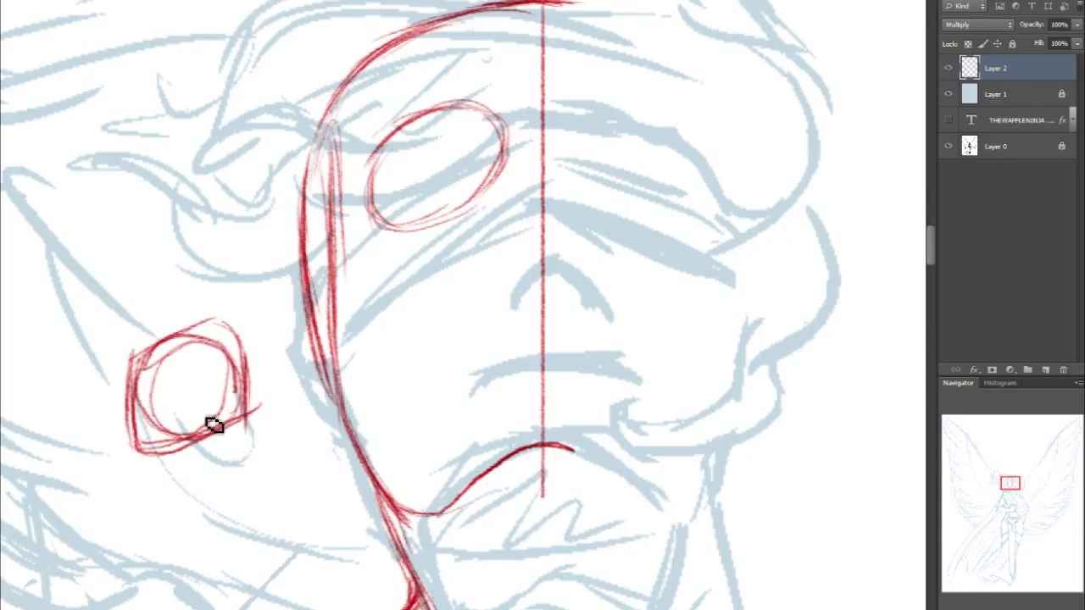
pyautogui.moveTo(182, 375); pyautogui.dragTo(208, 374)
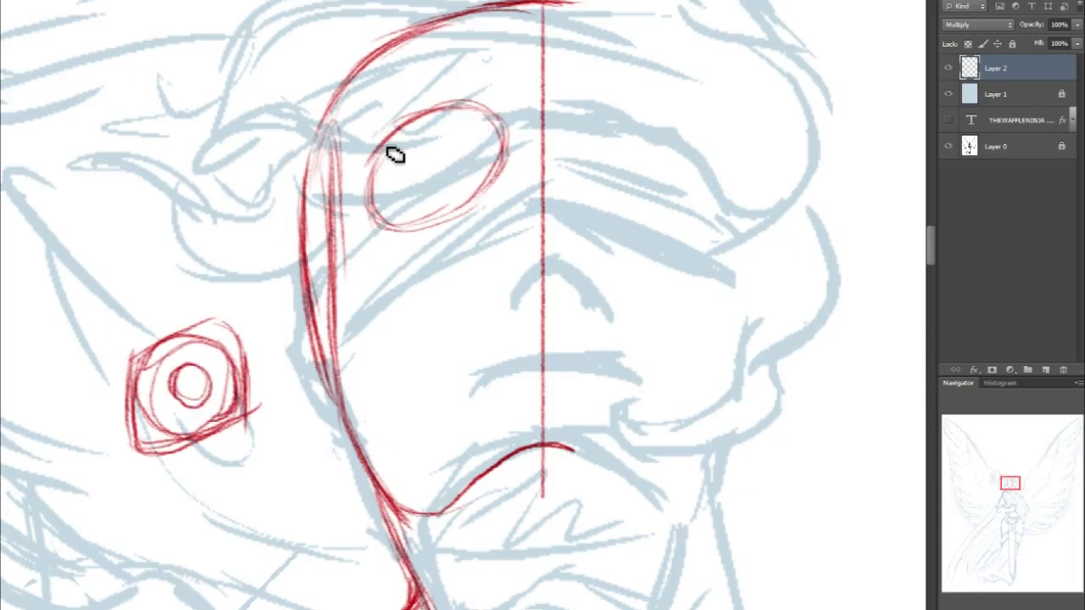
# Draw the eyeball as a circle inside the eye socket and add the nose bridge curve across the centre guide
pyautogui.moveTo(378, 186); pyautogui.dragTo(390, 223)
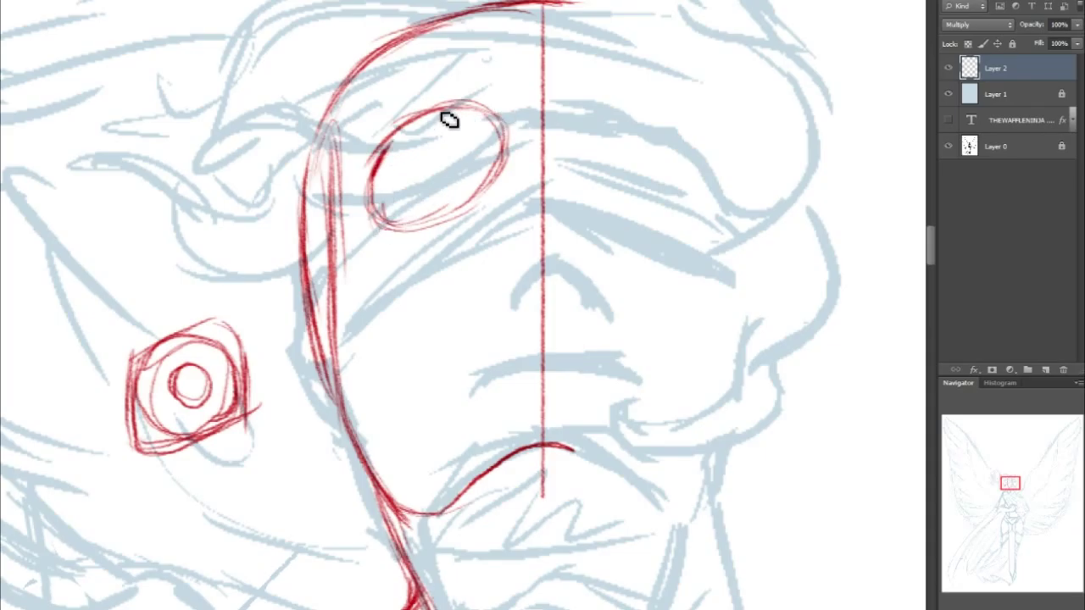
pyautogui.moveTo(387, 162)
pyautogui.mouseDown()
pyautogui.moveTo(384, 220)
pyautogui.moveTo(415, 160)
pyautogui.moveTo(484, 127)
pyautogui.moveTo(503, 178)
pyautogui.mouseUp()
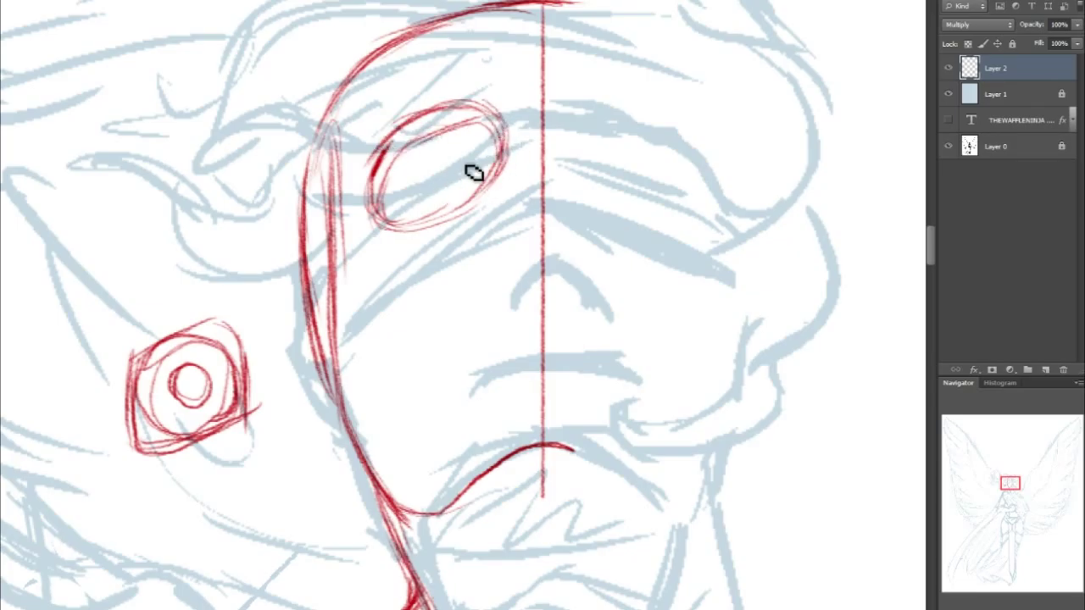
pyautogui.moveTo(412, 149)
pyautogui.mouseDown()
pyautogui.moveTo(401, 203)
pyautogui.moveTo(424, 218)
pyautogui.mouseUp()
pyautogui.moveTo(463, 132); pyautogui.dragTo(485, 174)
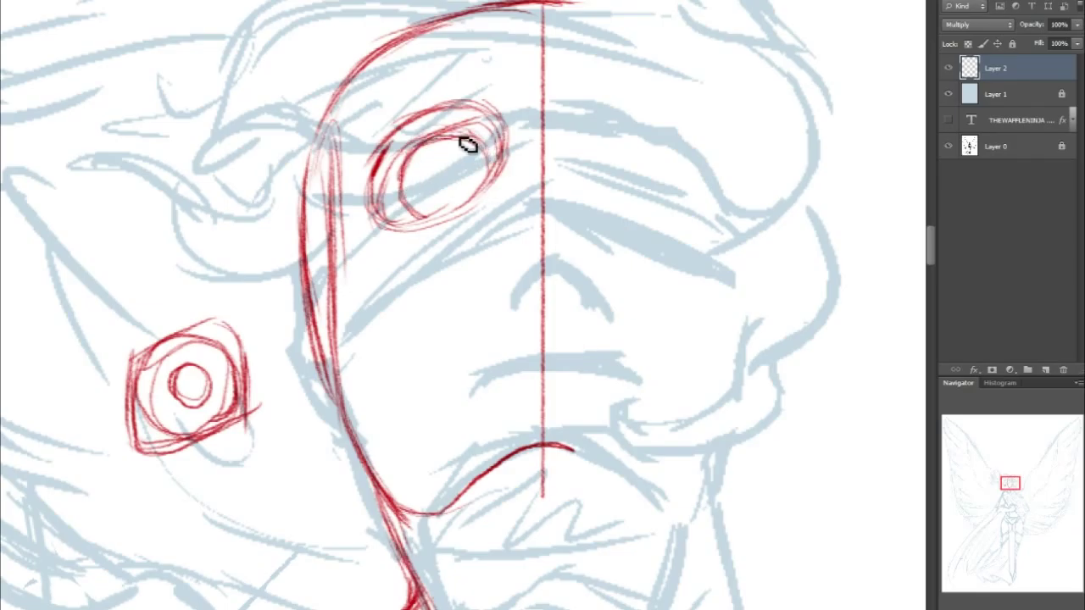
pyautogui.moveTo(473, 139); pyautogui.dragTo(487, 182)
pyautogui.moveTo(401, 172); pyautogui.dragTo(418, 214)
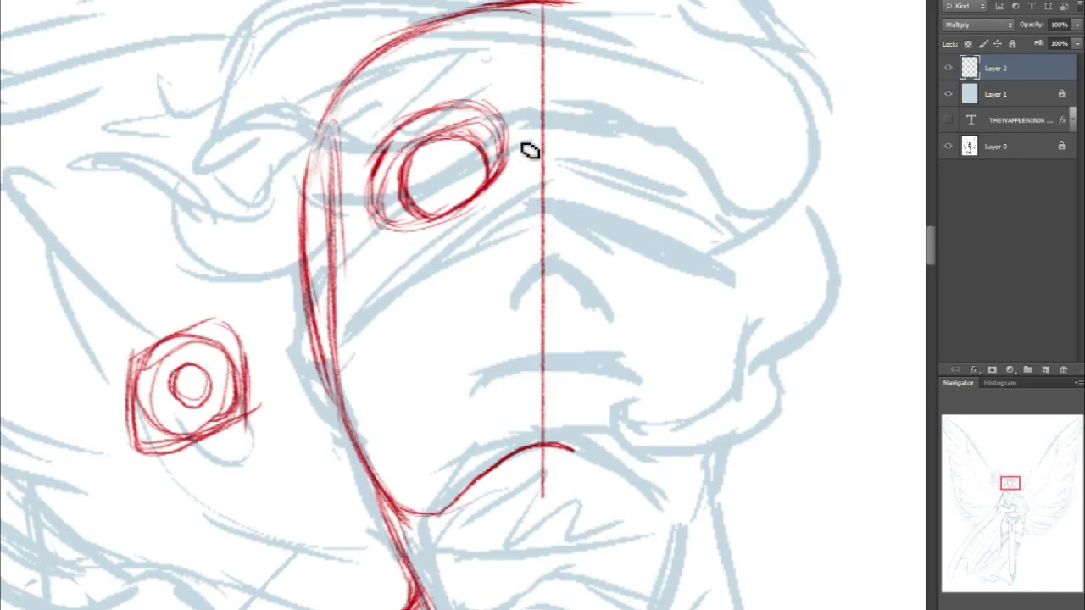
pyautogui.moveTo(509, 123)
pyautogui.mouseDown()
pyautogui.moveTo(516, 175)
pyautogui.moveTo(505, 191)
pyautogui.moveTo(515, 189)
pyautogui.mouseUp()
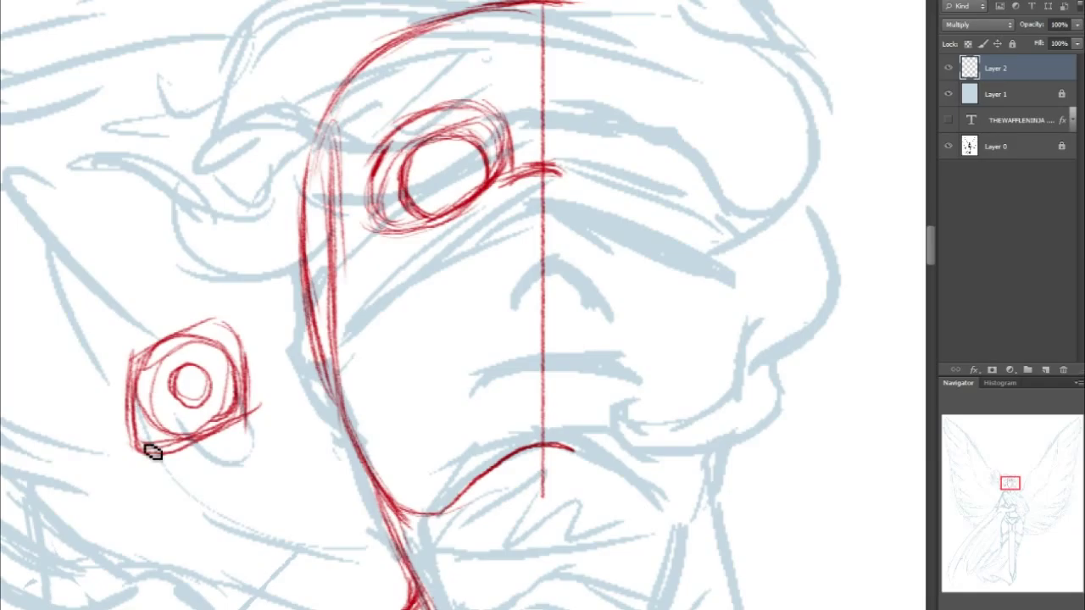
# Draw the nose wing and dark nostril beside the centre guide, plus a nose profile with a nostril in the side study
pyautogui.moveTo(260, 367)
pyautogui.mouseDown()
pyautogui.moveTo(269, 413)
pyautogui.moveTo(245, 507)
pyautogui.mouseUp()
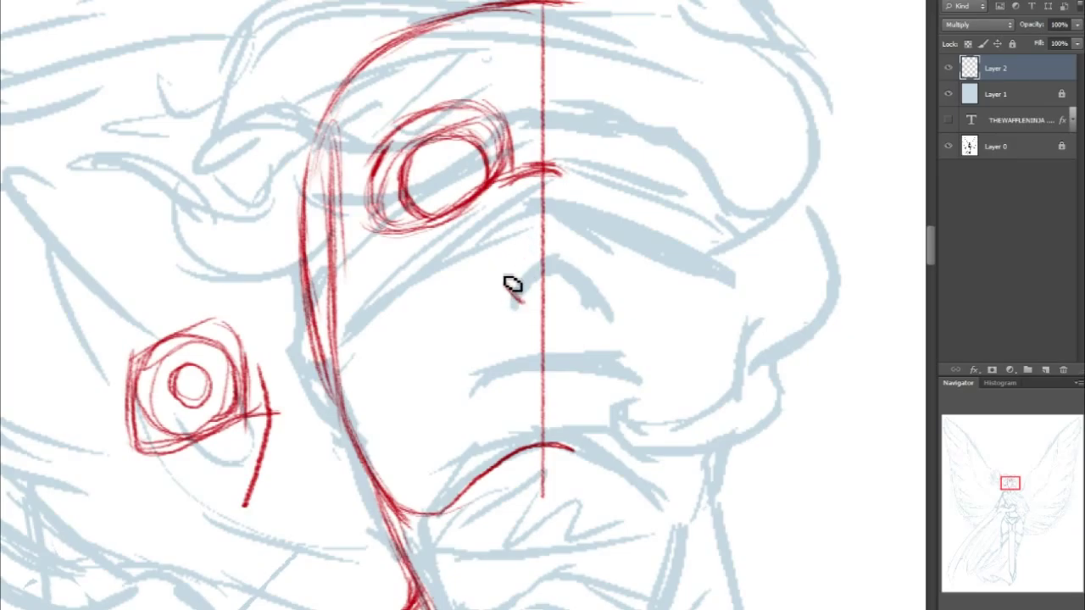
pyautogui.moveTo(536, 237); pyautogui.dragTo(507, 281)
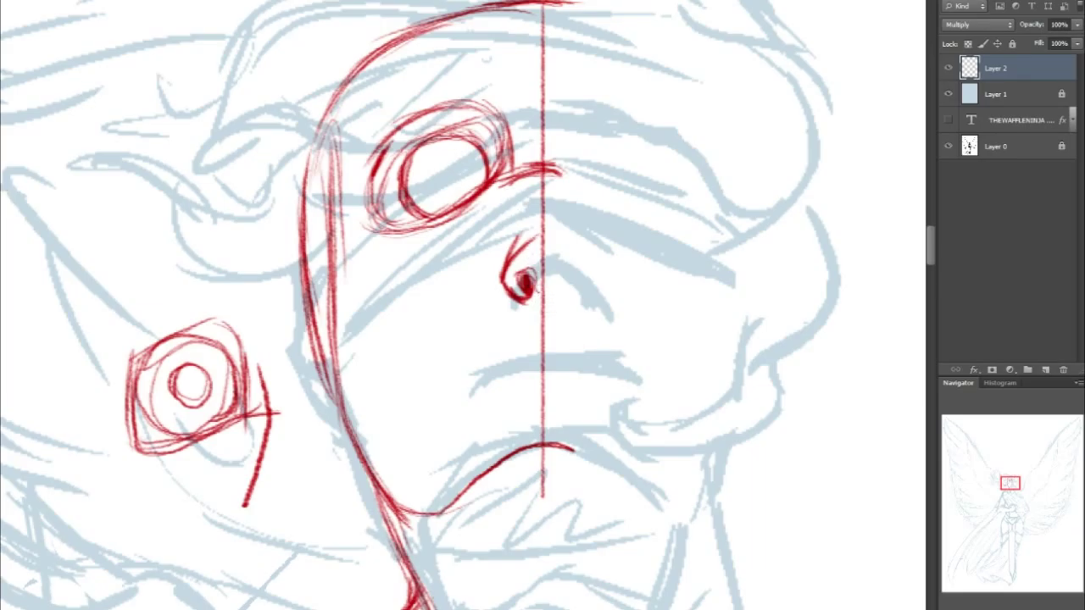
pyautogui.click(22, 2)
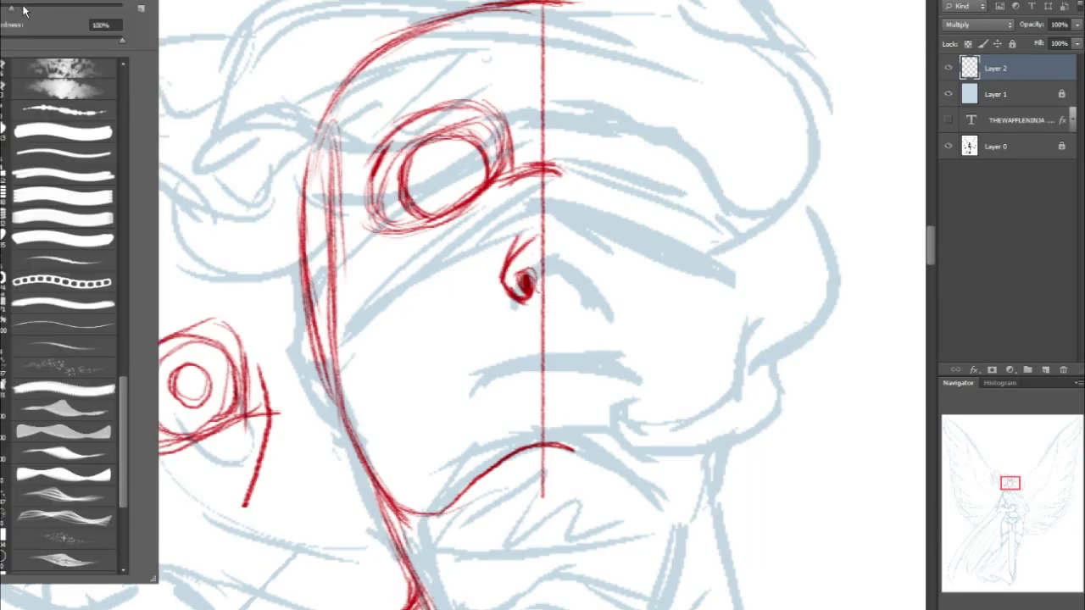
pyautogui.press('F5')
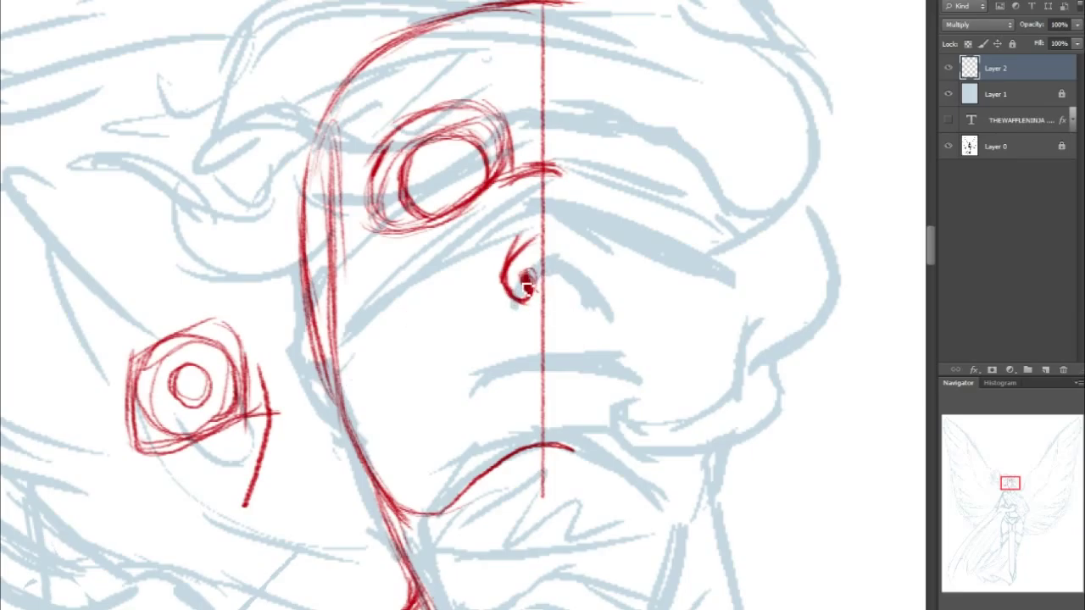
pyautogui.moveTo(244, 508)
pyautogui.mouseDown()
pyautogui.moveTo(253, 536)
pyautogui.moveTo(277, 532)
pyautogui.moveTo(241, 523)
pyautogui.moveTo(257, 538)
pyautogui.mouseUp()
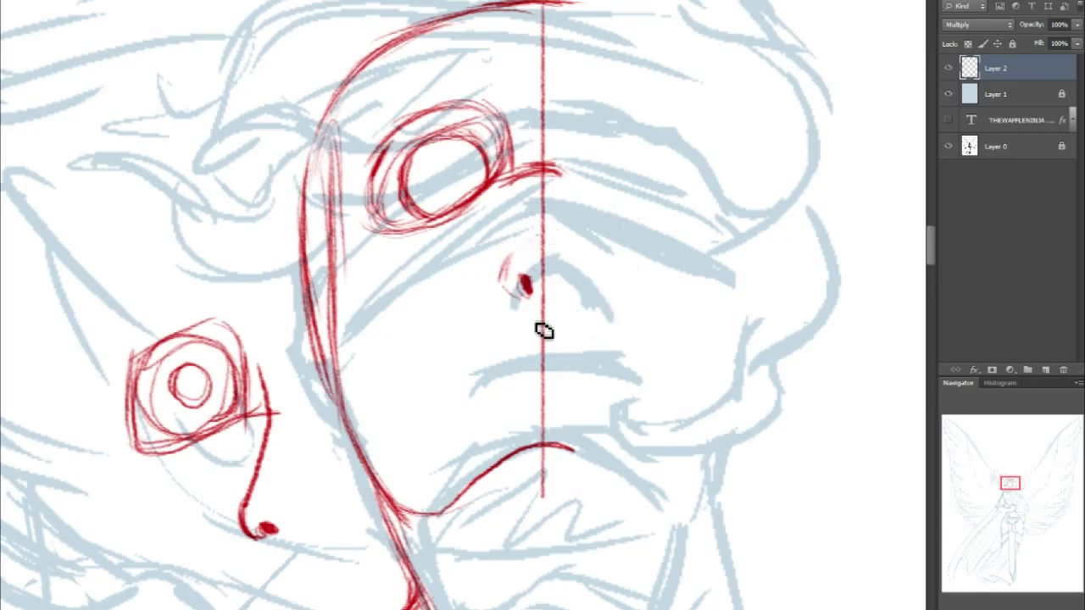
# Draw half of the upper lip up to the centre guide and a small lower lip mark beneath it
pyautogui.moveTo(539, 334)
pyautogui.mouseDown()
pyautogui.moveTo(465, 388)
pyautogui.moveTo(476, 383)
pyautogui.mouseUp()
pyautogui.moveTo(535, 358); pyautogui.dragTo(541, 358)
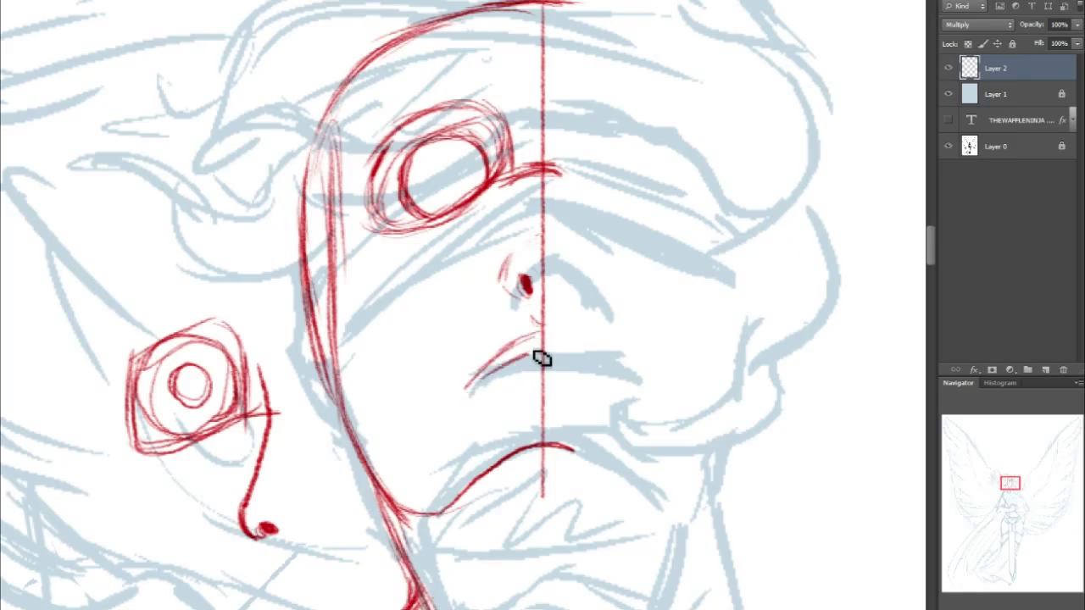
pyautogui.moveTo(487, 386); pyautogui.dragTo(496, 381)
pyautogui.moveTo(544, 345); pyautogui.dragTo(503, 363)
pyautogui.moveTo(528, 375); pyautogui.dragTo(554, 374)
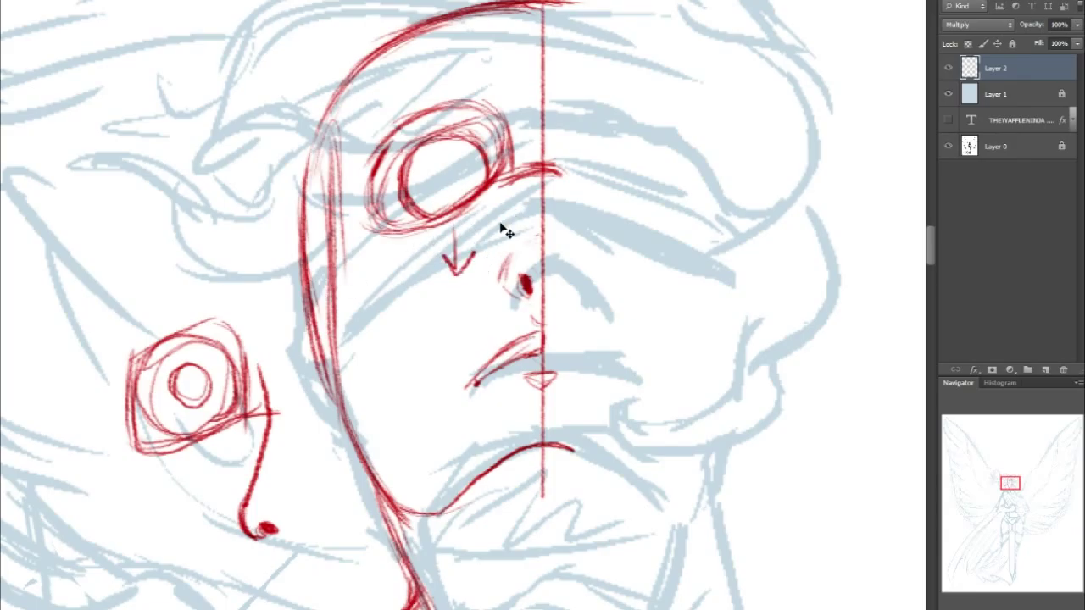
pyautogui.moveTo(480, 250); pyautogui.dragTo(433, 262)
pyautogui.hotkey('ctrl', 'z')
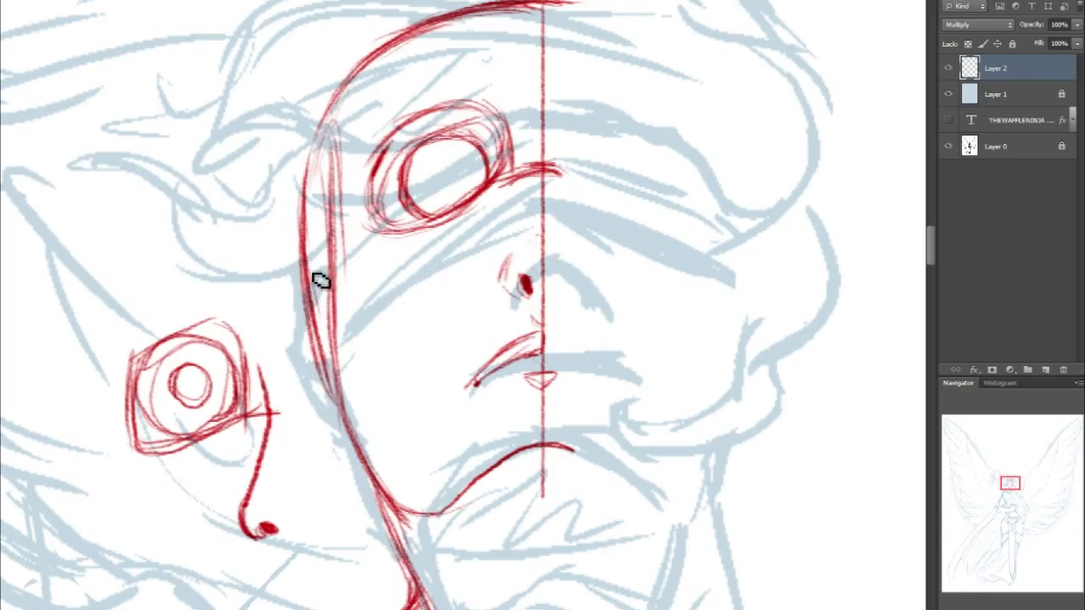
# Draw the ear with its lobe along the side of the head and thicken the jaw and upper neck lines
pyautogui.moveTo(318, 292)
pyautogui.mouseDown()
pyautogui.moveTo(333, 316)
pyautogui.moveTo(313, 268)
pyautogui.moveTo(331, 262)
pyautogui.moveTo(339, 284)
pyautogui.moveTo(318, 260)
pyautogui.moveTo(328, 316)
pyautogui.moveTo(306, 268)
pyautogui.moveTo(287, 328)
pyautogui.moveTo(306, 286)
pyautogui.moveTo(326, 430)
pyautogui.moveTo(355, 458)
pyautogui.moveTo(326, 392)
pyautogui.moveTo(316, 394)
pyautogui.moveTo(346, 448)
pyautogui.mouseUp()
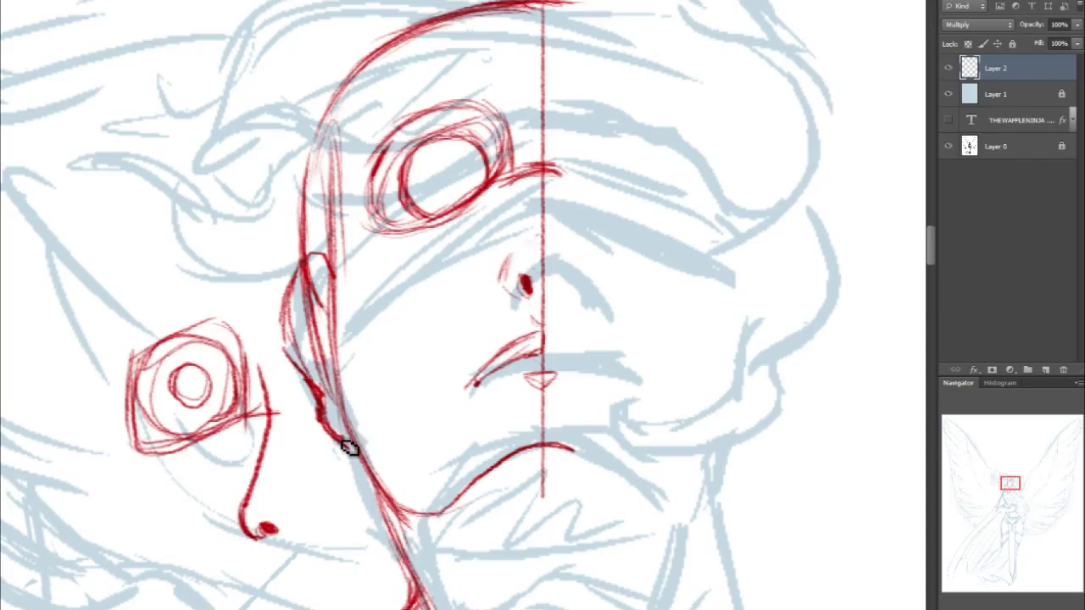
pyautogui.moveTo(1011, 481); pyautogui.dragTo(1010, 484)
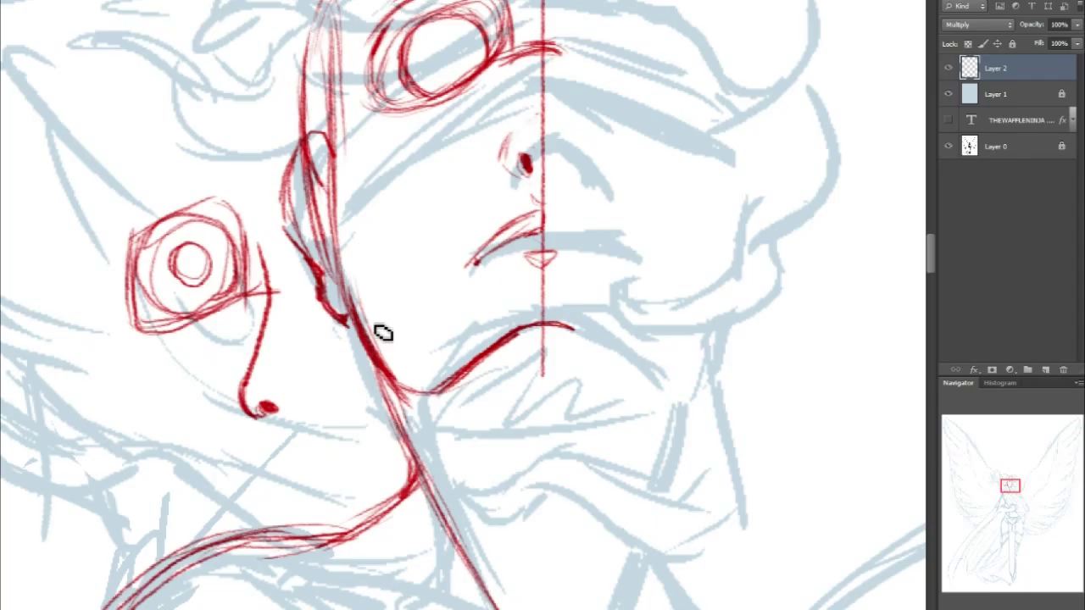
pyautogui.moveTo(369, 359); pyautogui.dragTo(412, 485)
pyautogui.moveTo(386, 390); pyautogui.dragTo(407, 500)
# Draw a thick upper eyelid across the eyeball, a bold eyebrow along the top of the socket, and a stroke within the eye
pyautogui.moveTo(1019, 487); pyautogui.dragTo(1010, 481)
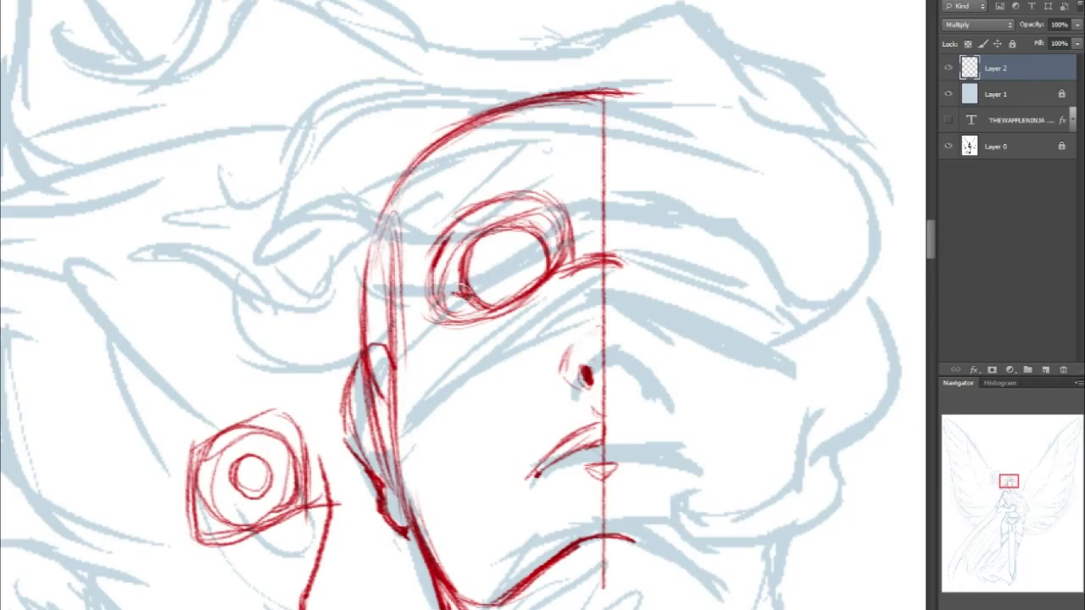
pyautogui.moveTo(460, 295); pyautogui.dragTo(521, 252)
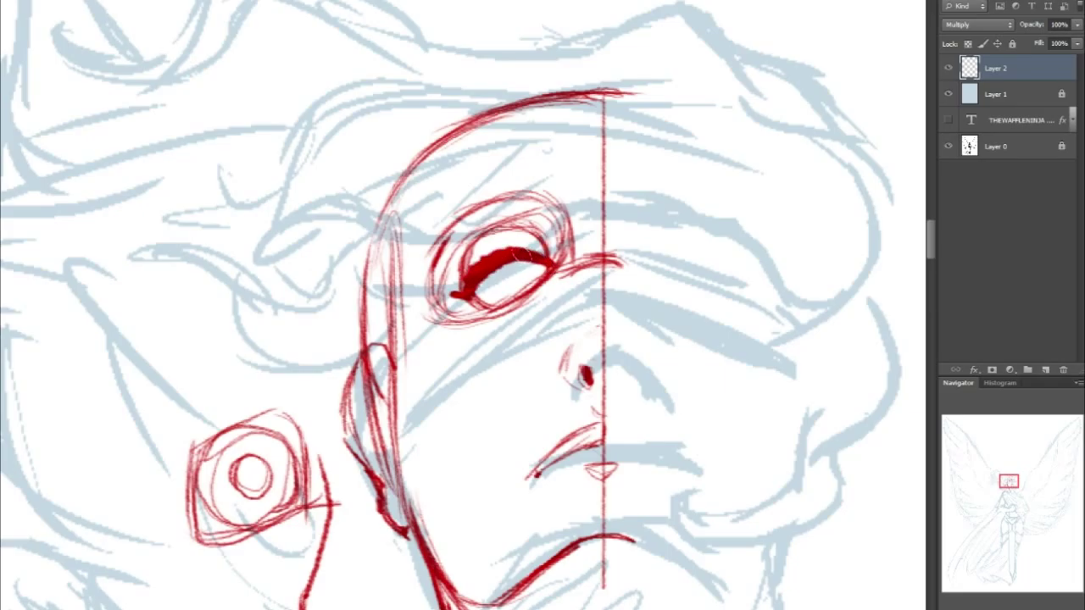
pyautogui.hotkey('ctrl', 'z')
pyautogui.moveTo(457, 295)
pyautogui.mouseDown()
pyautogui.moveTo(518, 248)
pyautogui.moveTo(552, 259)
pyautogui.mouseUp()
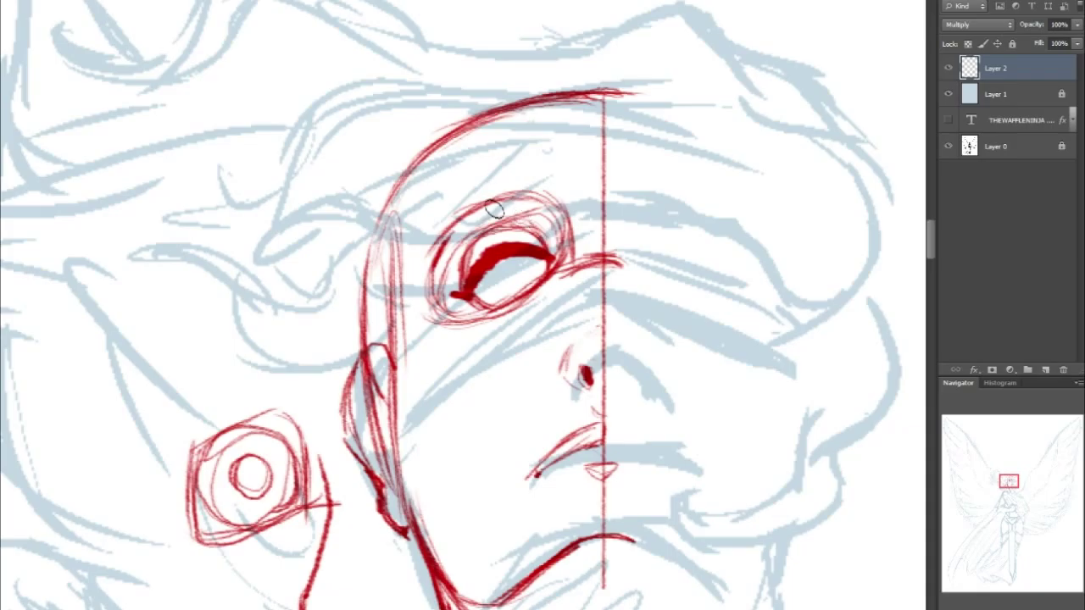
pyautogui.moveTo(428, 258)
pyautogui.mouseDown()
pyautogui.moveTo(443, 232)
pyautogui.moveTo(481, 207)
pyautogui.moveTo(534, 190)
pyautogui.mouseUp()
pyautogui.hotkey('ctrl', 'z')
pyautogui.moveTo(439, 247)
pyautogui.mouseDown()
pyautogui.moveTo(487, 198)
pyautogui.moveTo(551, 206)
pyautogui.mouseUp()
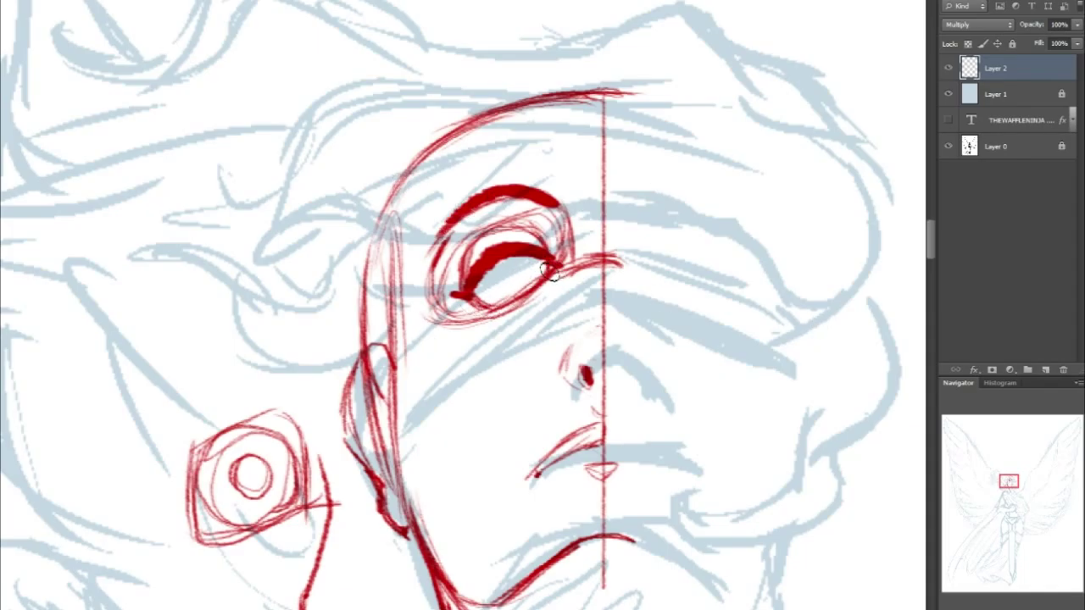
pyautogui.moveTo(480, 292); pyautogui.dragTo(513, 267)
# Unlock Layer 1 and lighten the blue sketch with a Hue/Saturation lightness of +27
pyautogui.moveTo(1007, 484); pyautogui.dragTo(1008, 488)
pyautogui.click(993, 100)
pyautogui.click(1004, 66)
pyautogui.click(982, 26)
pyautogui.click(981, 26)
pyautogui.click(1009, 96)
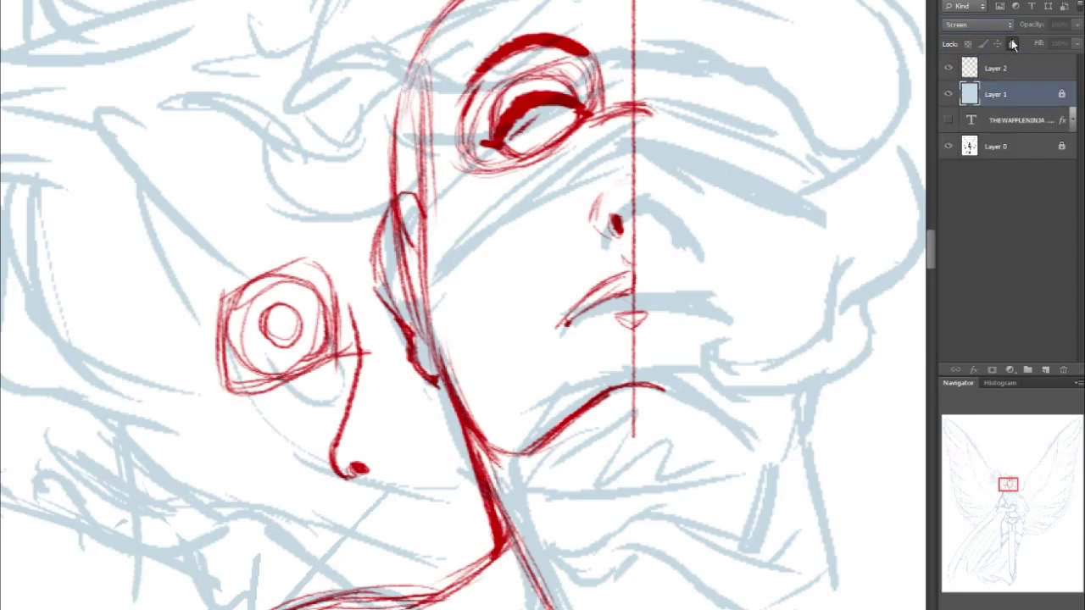
pyautogui.hotkey('ctrl', 'u')
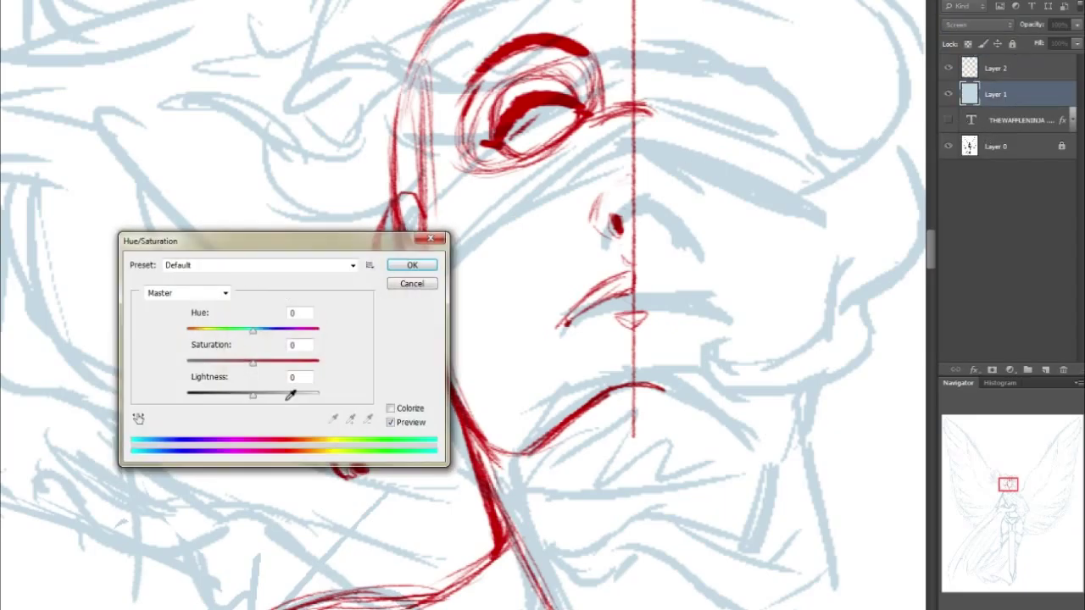
pyautogui.moveTo(254, 400); pyautogui.dragTo(270, 397)
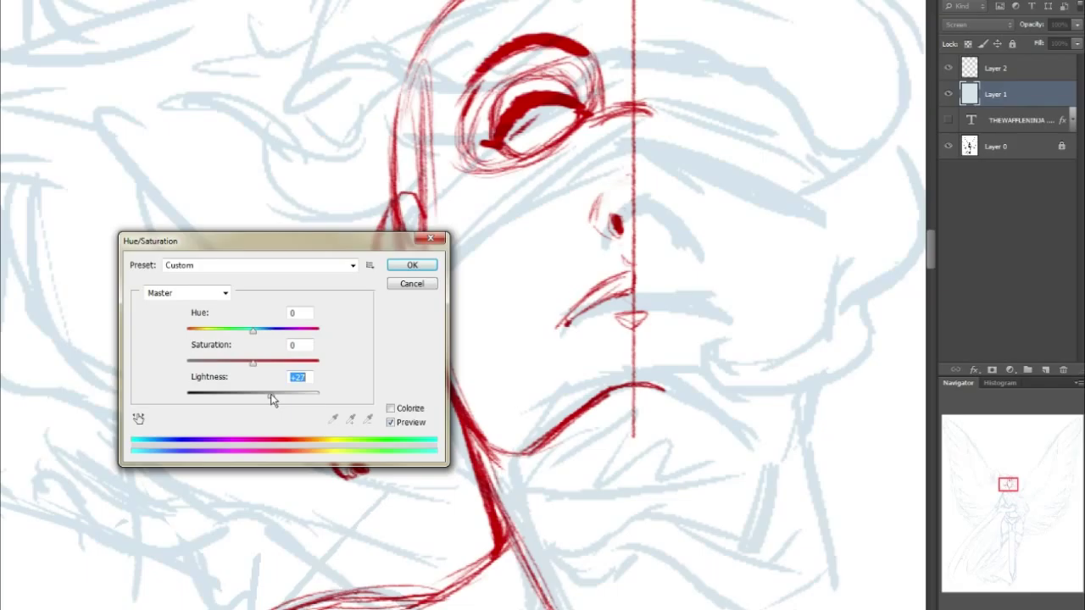
pyautogui.click(416, 266)
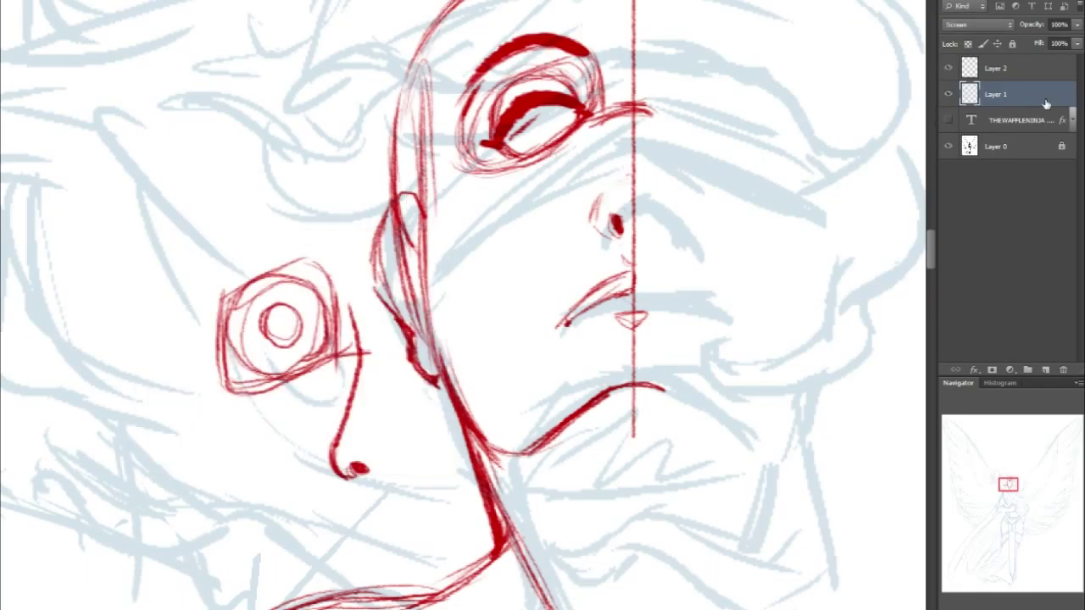
# Lock Layer 1 and delete the lassoed eye and nose study beside the head from Layer 2
pyautogui.click(1017, 69)
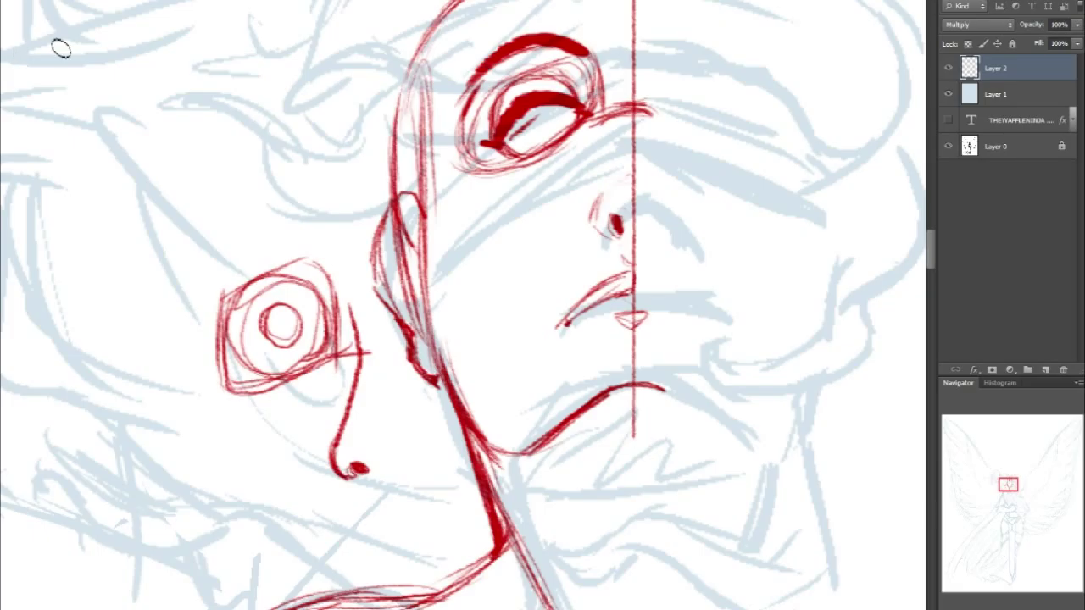
pyautogui.rightClick(2, 43)
pyautogui.click(18, 48)
pyautogui.click(357, 303)
pyautogui.click(293, 219)
pyautogui.click(144, 278)
pyautogui.click(135, 444)
pyautogui.click(285, 510)
pyautogui.click(426, 455)
pyautogui.click(357, 303)
pyautogui.click(1020, 100)
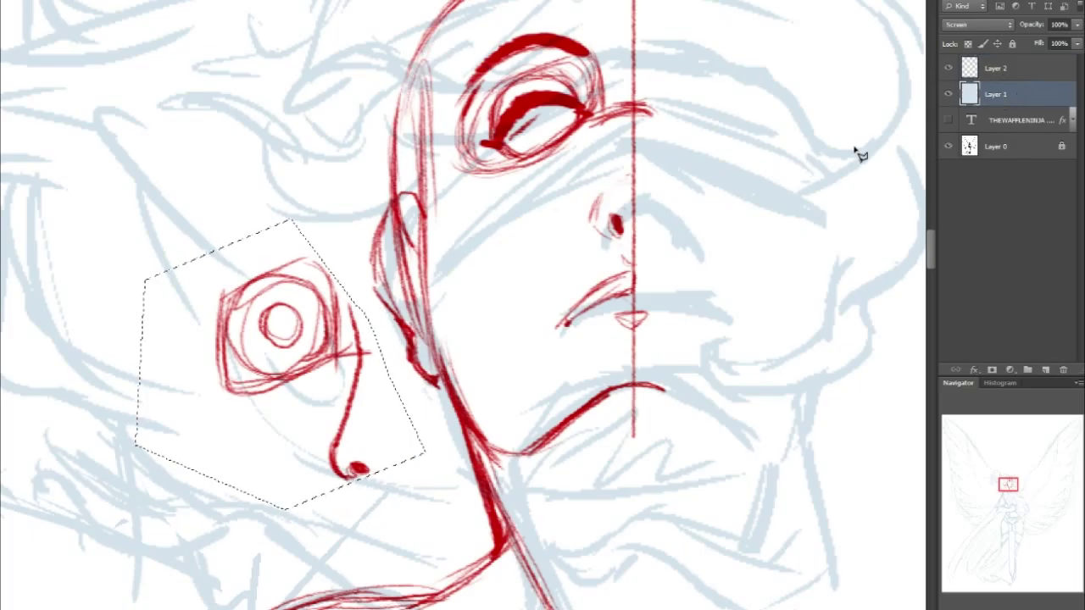
pyautogui.hotkey('ctrl', '/')
pyautogui.click(1015, 71)
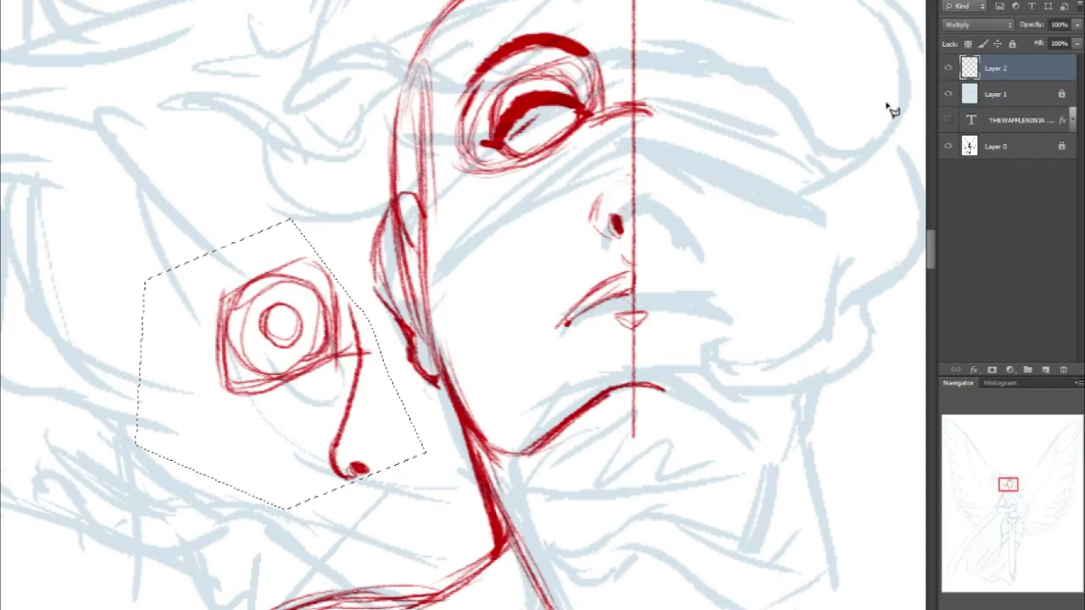
pyautogui.press('Delete')
pyautogui.hotkey('ctrl', 'd')
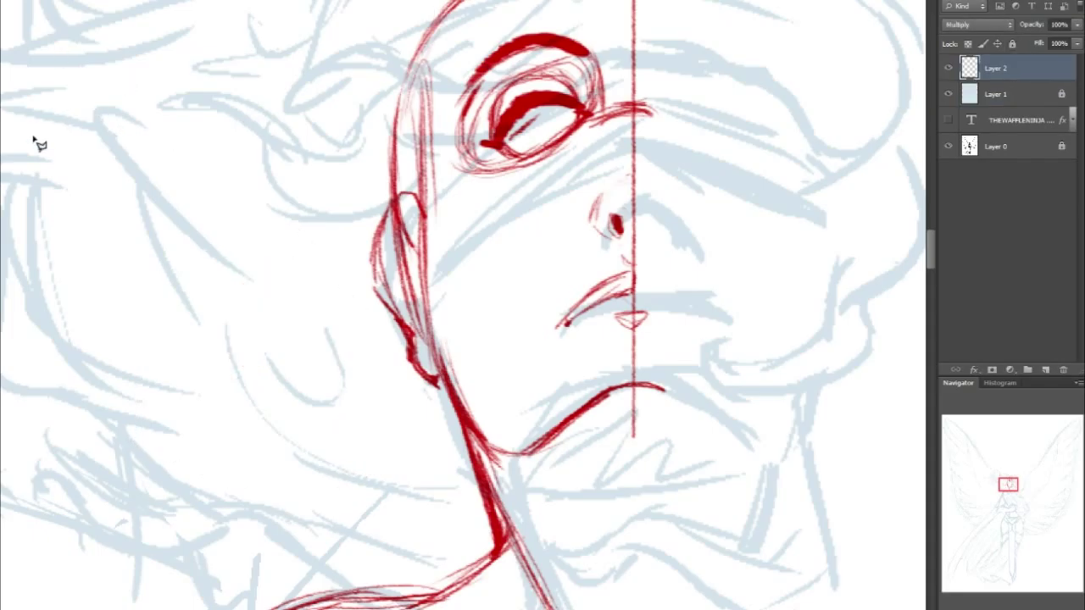
# Darken the inner contours of the ear with thick strokes
pyautogui.moveTo(396, 228)
pyautogui.mouseDown()
pyautogui.moveTo(403, 270)
pyautogui.moveTo(411, 251)
pyautogui.moveTo(417, 307)
pyautogui.mouseUp()
pyautogui.moveTo(388, 261); pyautogui.dragTo(412, 304)
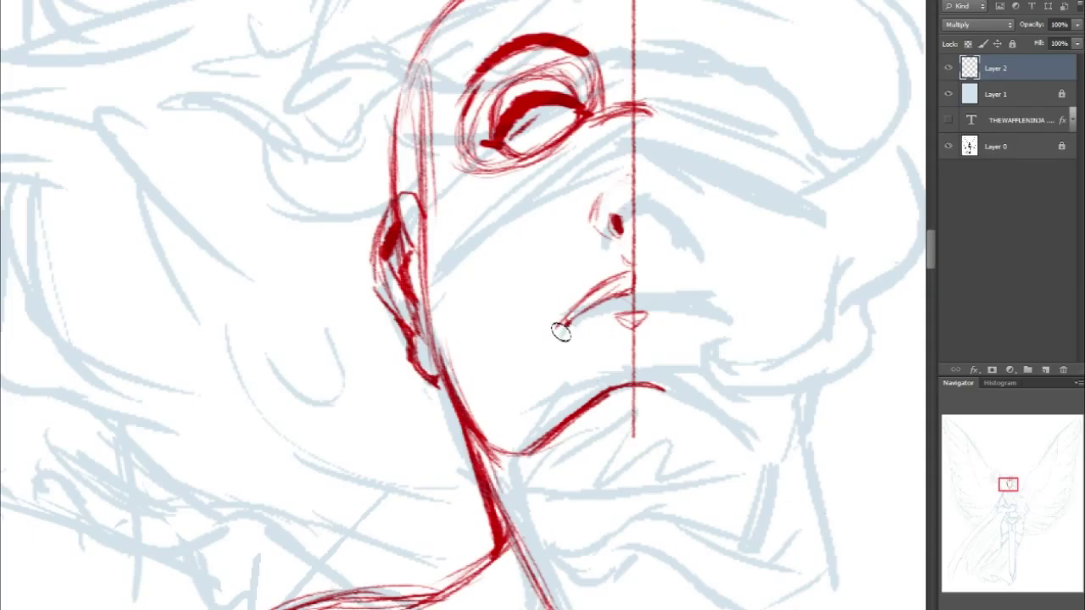
pyautogui.moveTo(567, 315); pyautogui.dragTo(624, 282)
pyautogui.hotkey('ctrl', 'z')
# Complete the face and shoulders with a horizontally flipped copy of Layer 2 aligned at the centre guide, and merge it into Layer 2
pyautogui.hotkey('ctrl', '-')
pyautogui.moveTo(1023, 81); pyautogui.dragTo(1045, 370)
pyautogui.hotkey('ctrl', 't')
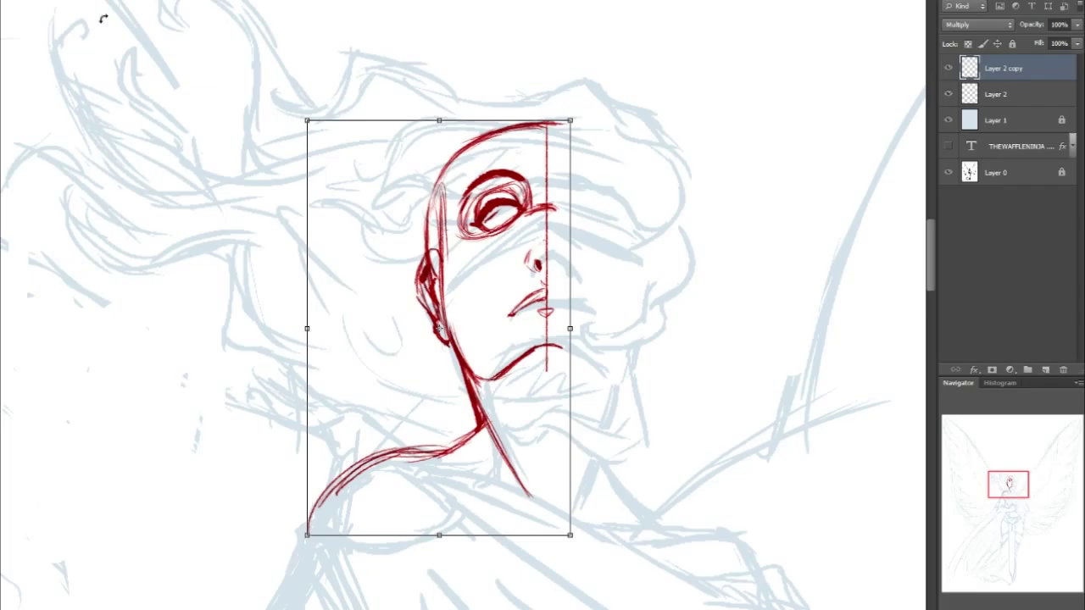
pyautogui.hotkey('alt', 'e')
pyautogui.press('a')
pyautogui.press('h')
pyautogui.moveTo(464, 358); pyautogui.dragTo(624, 357)
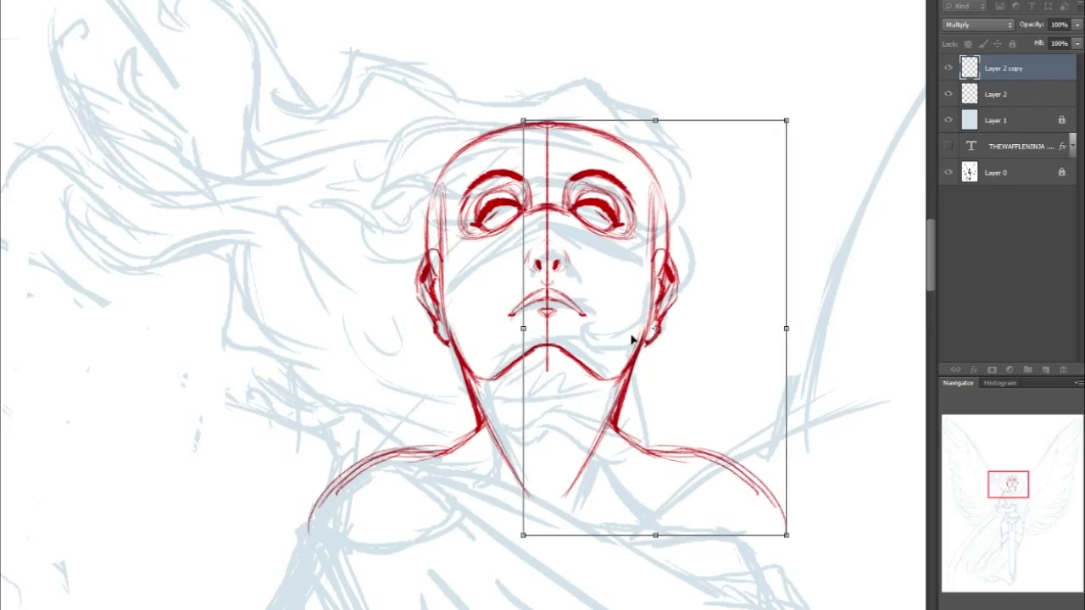
pyautogui.press('Return')
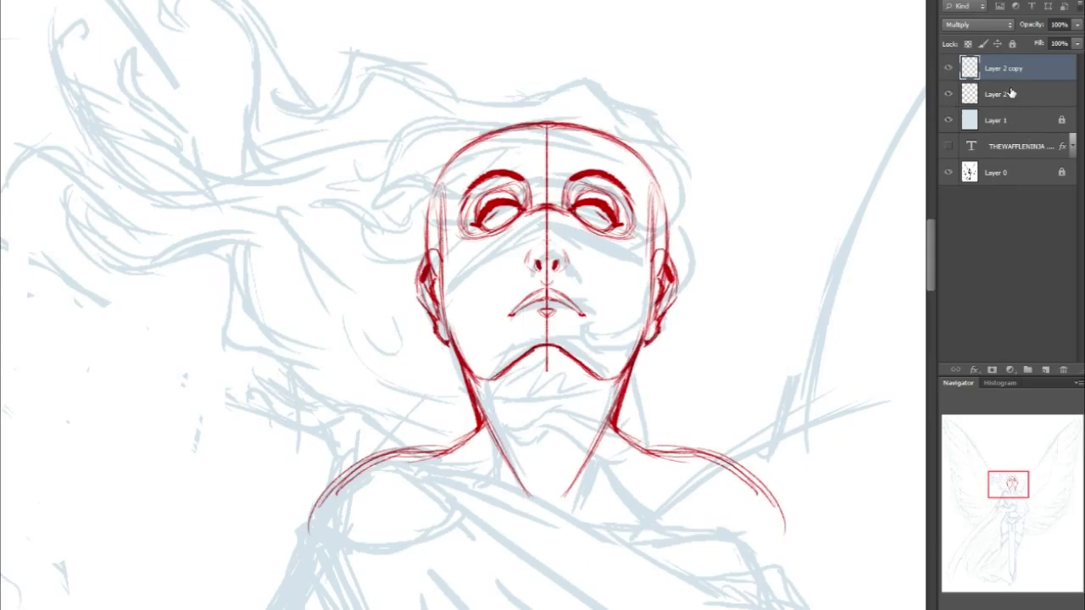
pyautogui.hotkey('ctrl', 'e')
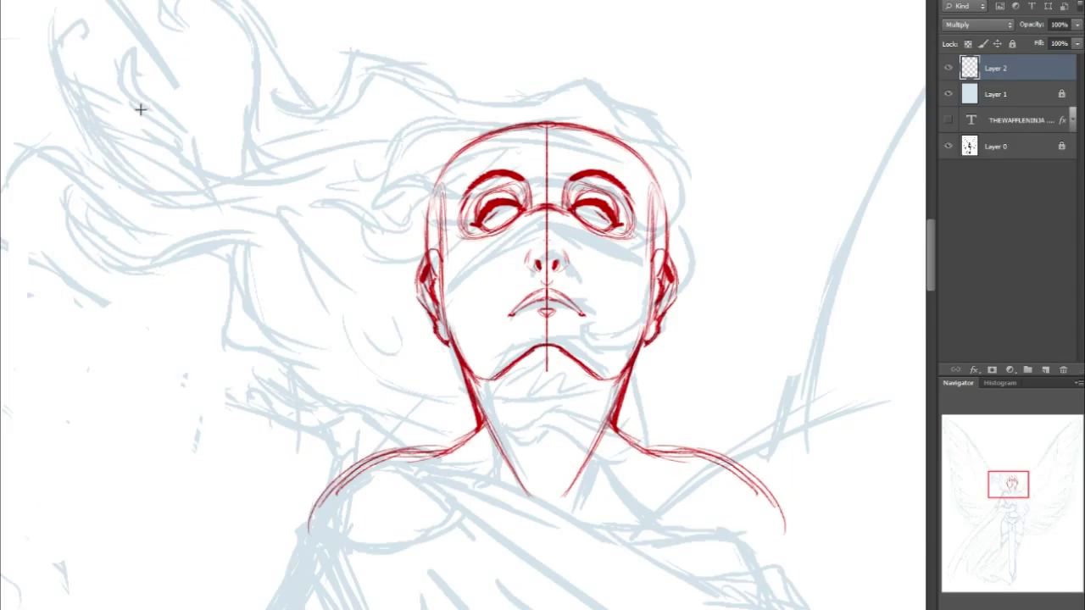
# Narrow the top of the lassoed head and neck with a Perspective transform and move them slightly down onto the shoulders
pyautogui.click(2, 37)
pyautogui.click(19, 38)
pyautogui.moveTo(487, 437)
pyautogui.mouseDown()
pyautogui.moveTo(529, 503)
pyautogui.moveTo(590, 494)
pyautogui.moveTo(607, 442)
pyautogui.mouseUp()
pyautogui.moveTo(734, 146)
pyautogui.mouseDown()
pyautogui.moveTo(410, 85)
pyautogui.moveTo(332, 368)
pyautogui.mouseUp()
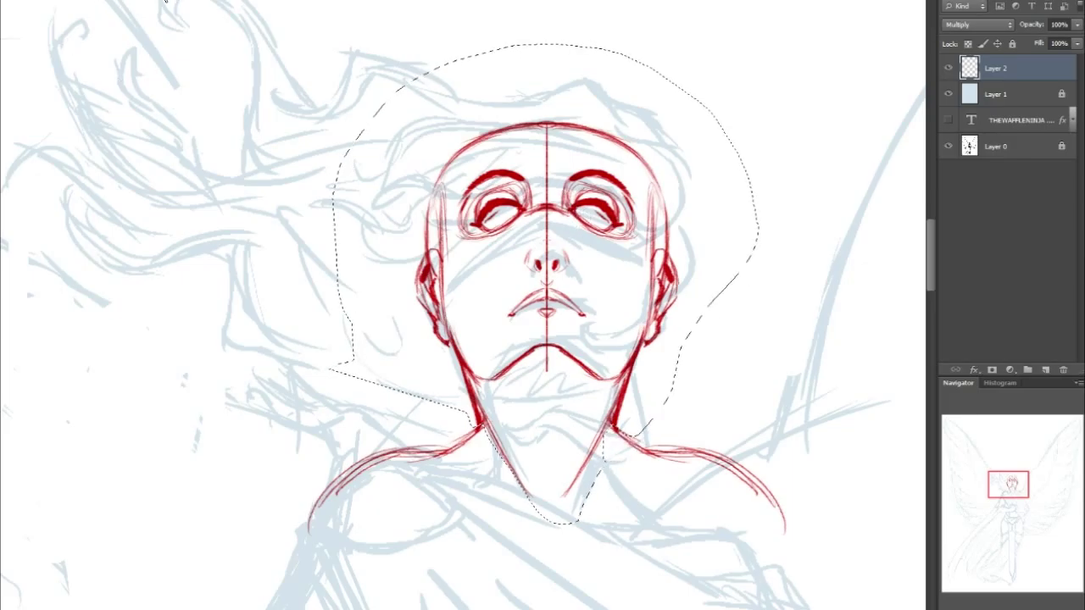
pyautogui.click(56, 0)
pyautogui.click(34, 0)
pyautogui.hotkey('alt', 'e')
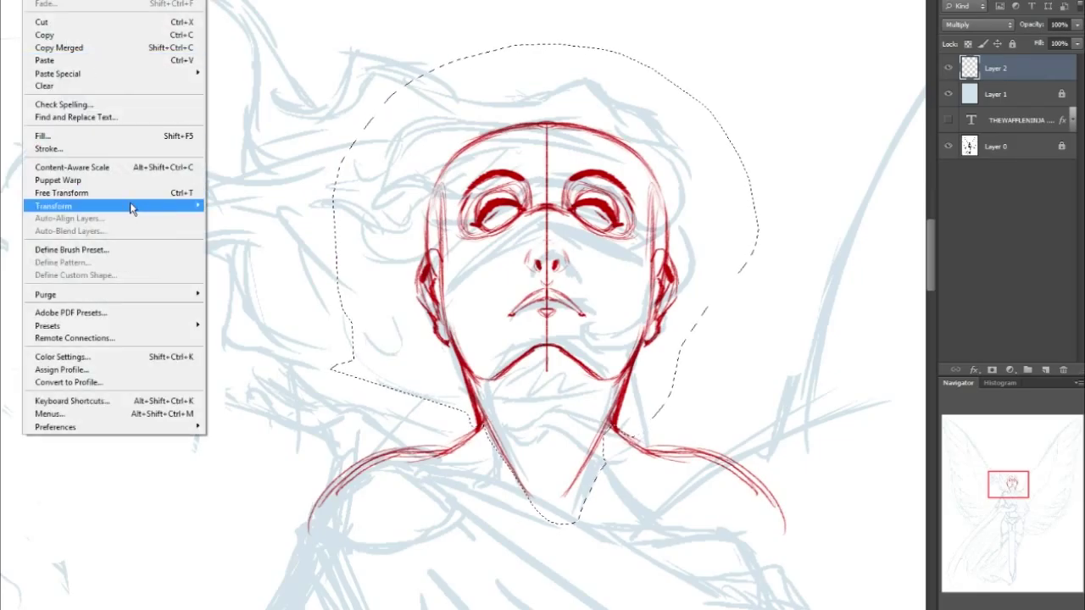
pyautogui.moveTo(164, 207)
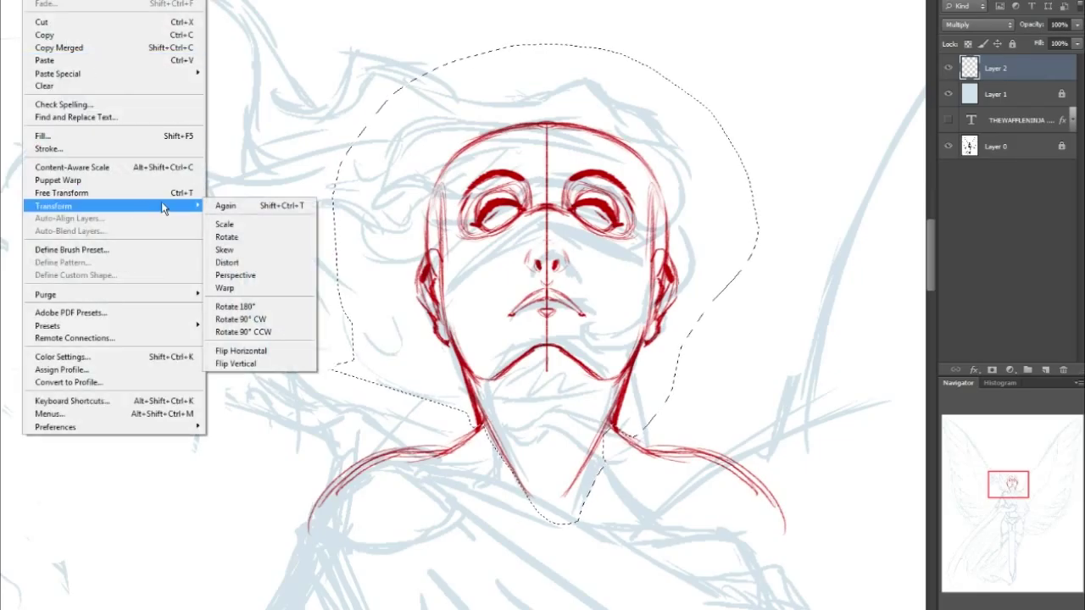
pyautogui.click(249, 277)
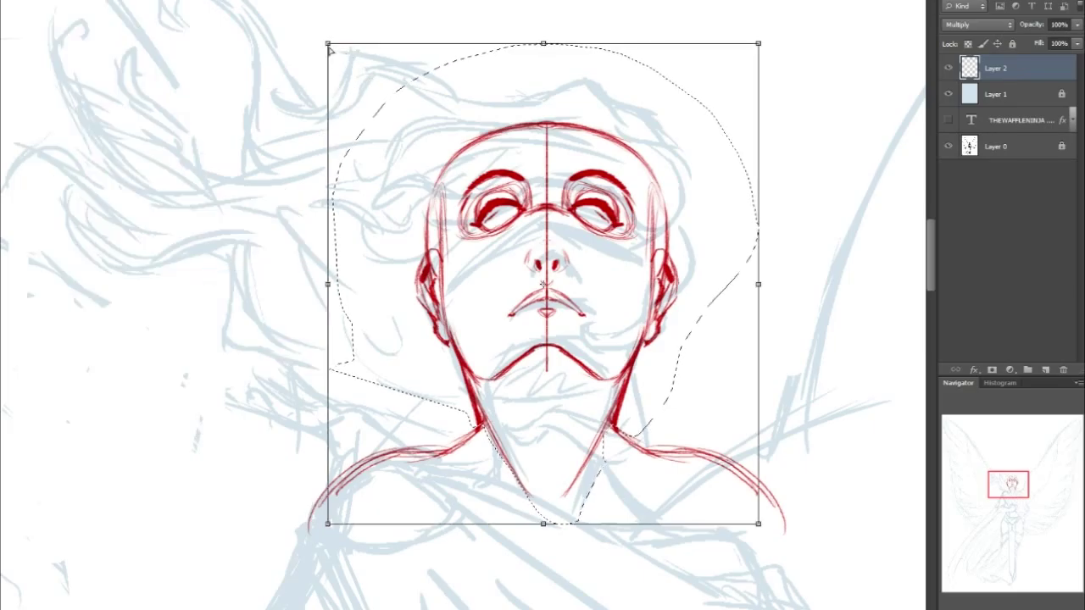
pyautogui.moveTo(330, 49); pyautogui.dragTo(341, 50)
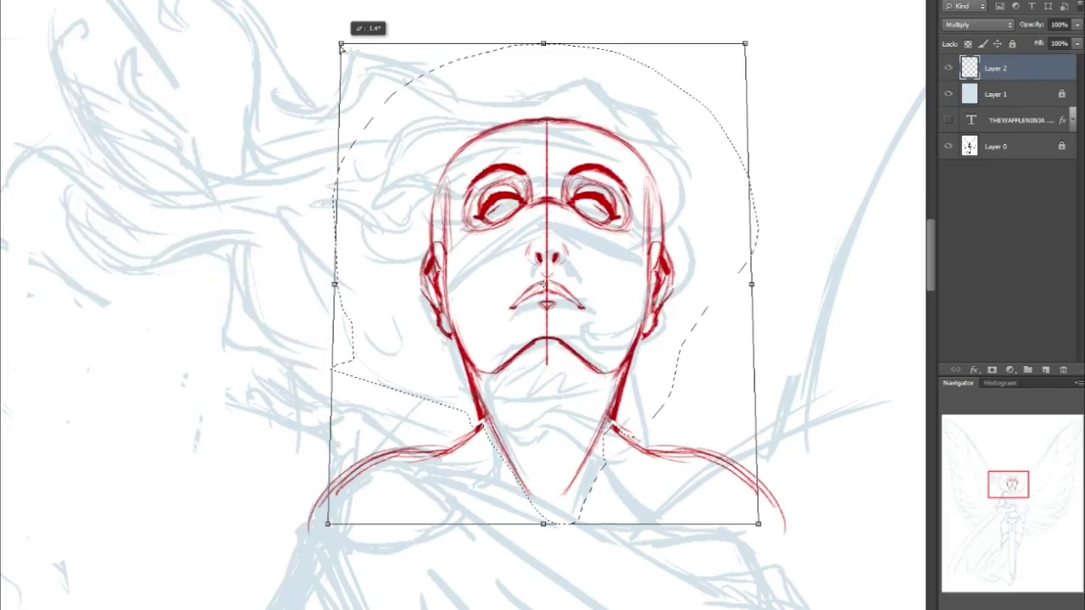
pyautogui.moveTo(744, 44); pyautogui.dragTo(740, 49)
pyautogui.press('Return')
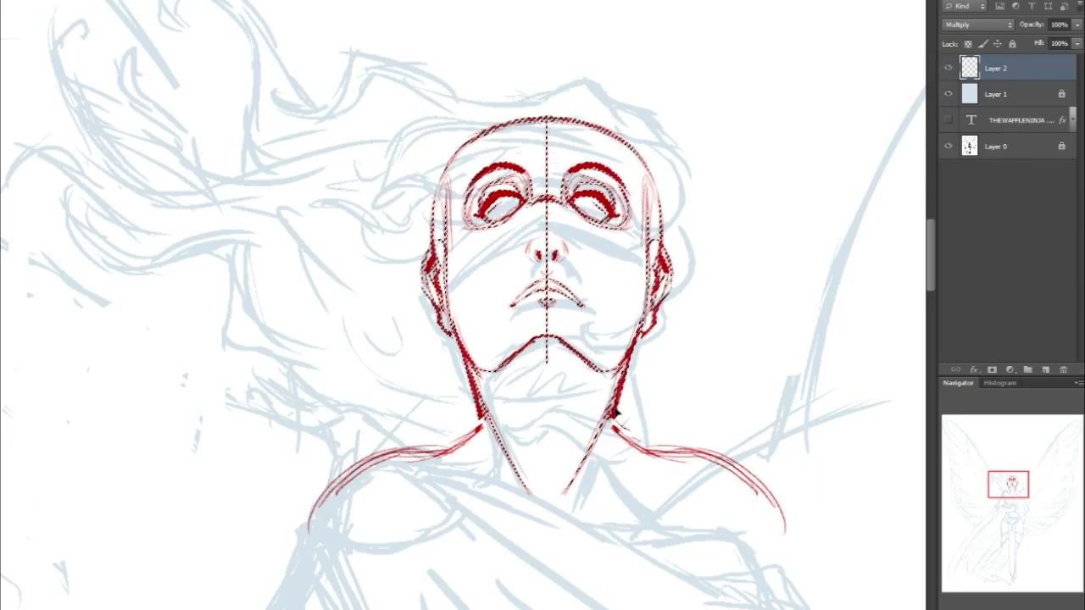
pyautogui.moveTo(614, 409); pyautogui.dragTo(618, 421)
pyautogui.hotkey('ctrl', 'd')
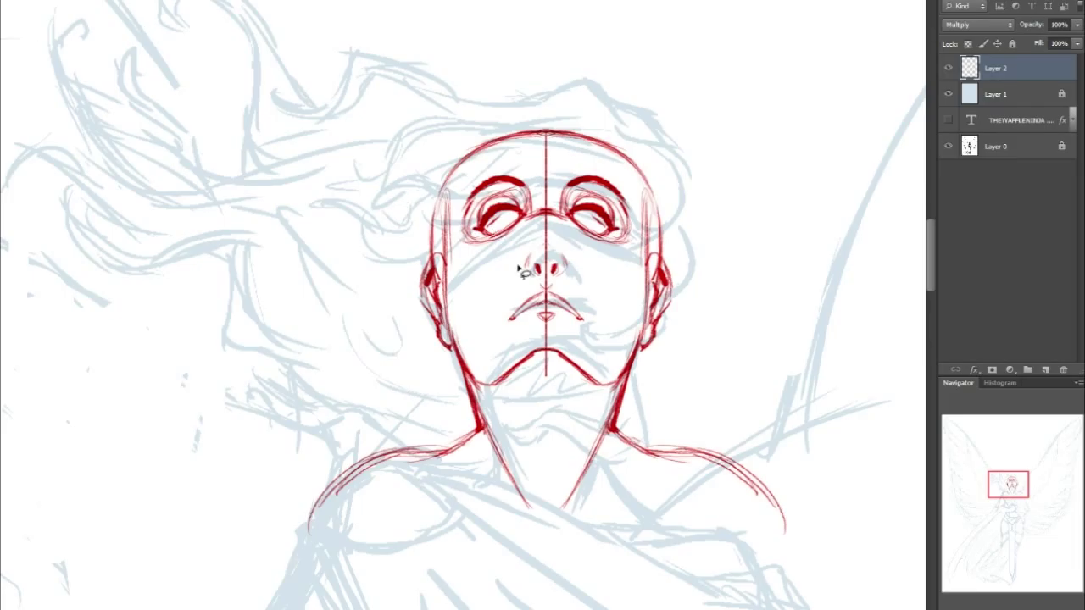
# Lasso the nose and mouth and compress them vertically with Free Transform
pyautogui.moveTo(600, 302); pyautogui.dragTo(568, 335)
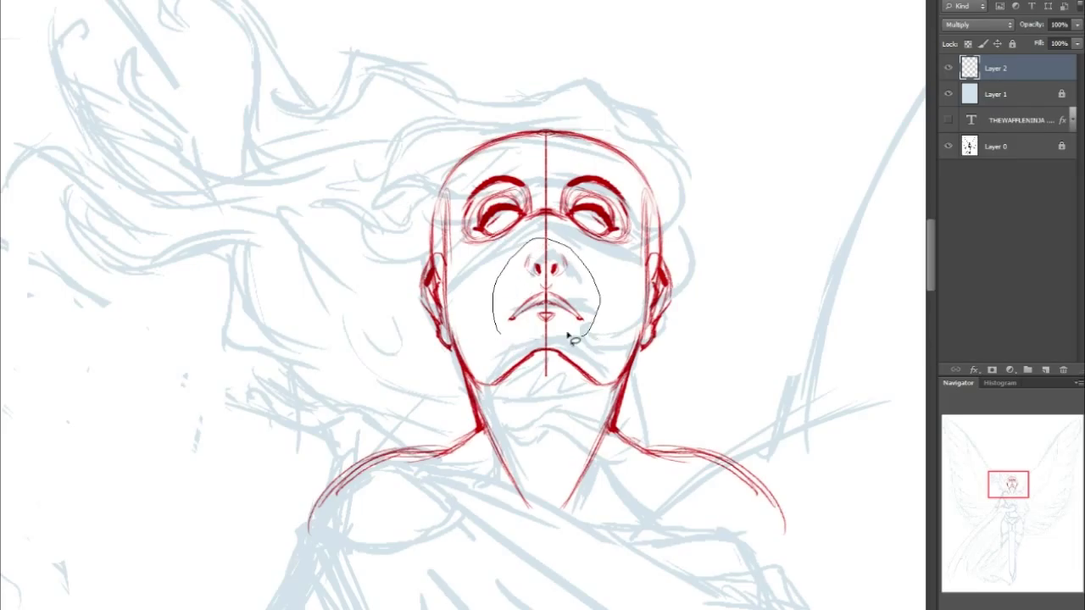
pyautogui.moveTo(500, 329); pyautogui.dragTo(494, 322)
pyautogui.hotkey('ctrl', 't')
pyautogui.moveTo(546, 239); pyautogui.dragTo(556, 268)
pyautogui.press('Return')
pyautogui.hotkey('ctrl', 'd')
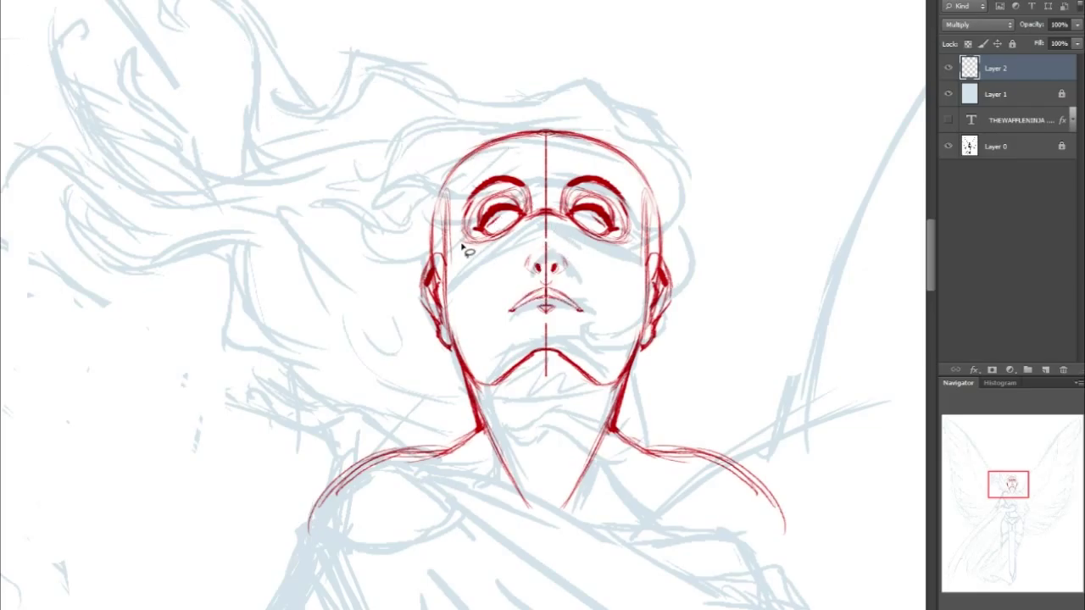
# Lasso both eyes and eyebrows and flatten them downwards with Free Transform
pyautogui.moveTo(601, 168); pyautogui.dragTo(635, 216)
pyautogui.moveTo(612, 261)
pyautogui.mouseDown()
pyautogui.moveTo(561, 230)
pyautogui.moveTo(466, 255)
pyautogui.mouseUp()
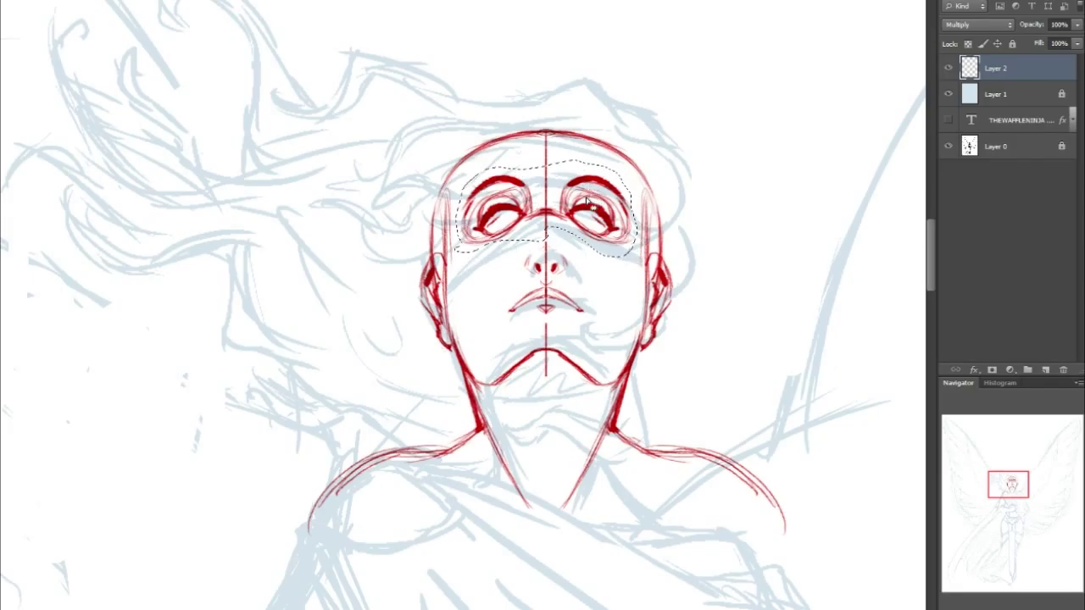
pyautogui.hotkey('ctrl', 't')
pyautogui.moveTo(546, 160); pyautogui.dragTo(549, 170)
pyautogui.press('Return')
pyautogui.hotkey('ctrl', 'd')
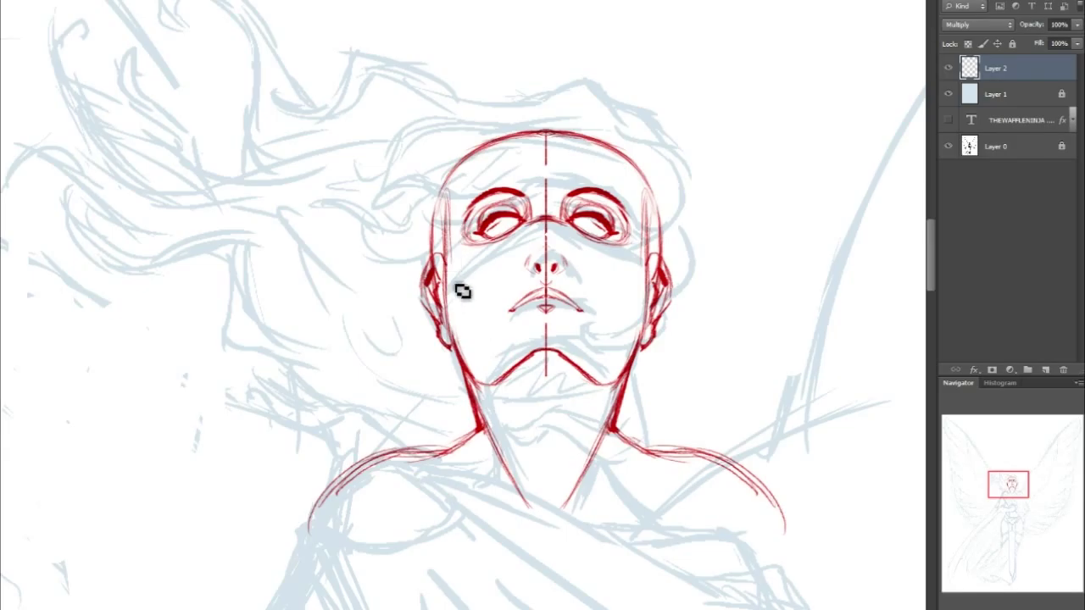
# Draw diagonal plane lines from both cheeks down to the sides of the chin
pyautogui.moveTo(512, 348)
pyautogui.mouseDown()
pyautogui.moveTo(475, 300)
pyautogui.moveTo(519, 360)
pyautogui.mouseUp()
pyautogui.moveTo(466, 296); pyautogui.dragTo(515, 354)
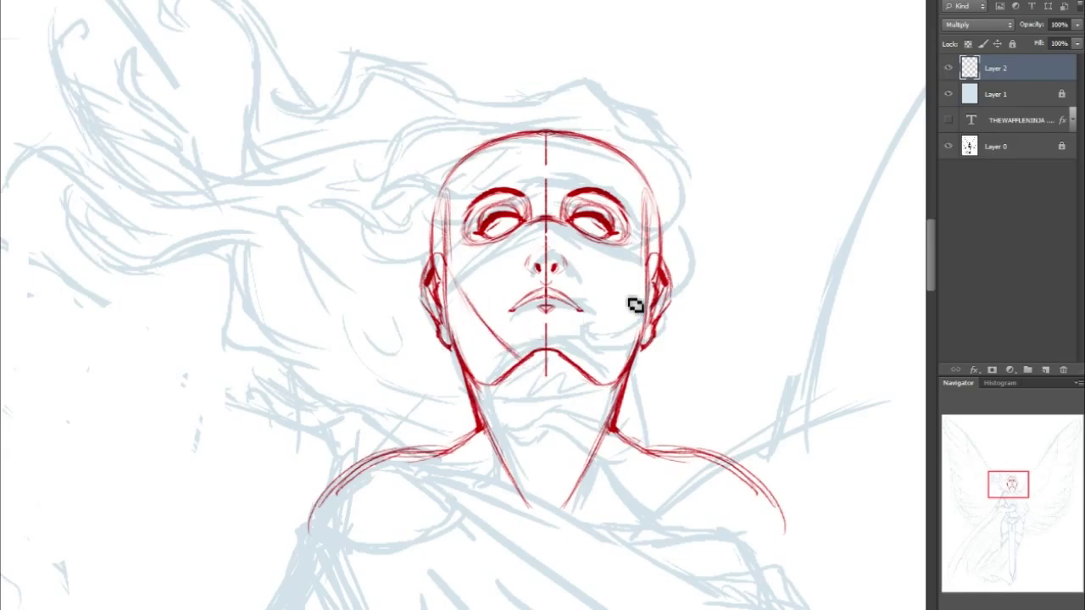
pyautogui.moveTo(643, 267); pyautogui.dragTo(600, 341)
pyautogui.moveTo(578, 376)
pyautogui.mouseDown()
pyautogui.moveTo(625, 314)
pyautogui.moveTo(584, 365)
pyautogui.moveTo(475, 371)
pyautogui.moveTo(482, 385)
pyautogui.moveTo(474, 372)
pyautogui.moveTo(524, 377)
pyautogui.moveTo(498, 389)
pyautogui.moveTo(544, 355)
pyautogui.moveTo(600, 374)
pyautogui.moveTo(551, 359)
pyautogui.moveTo(591, 350)
pyautogui.mouseUp()
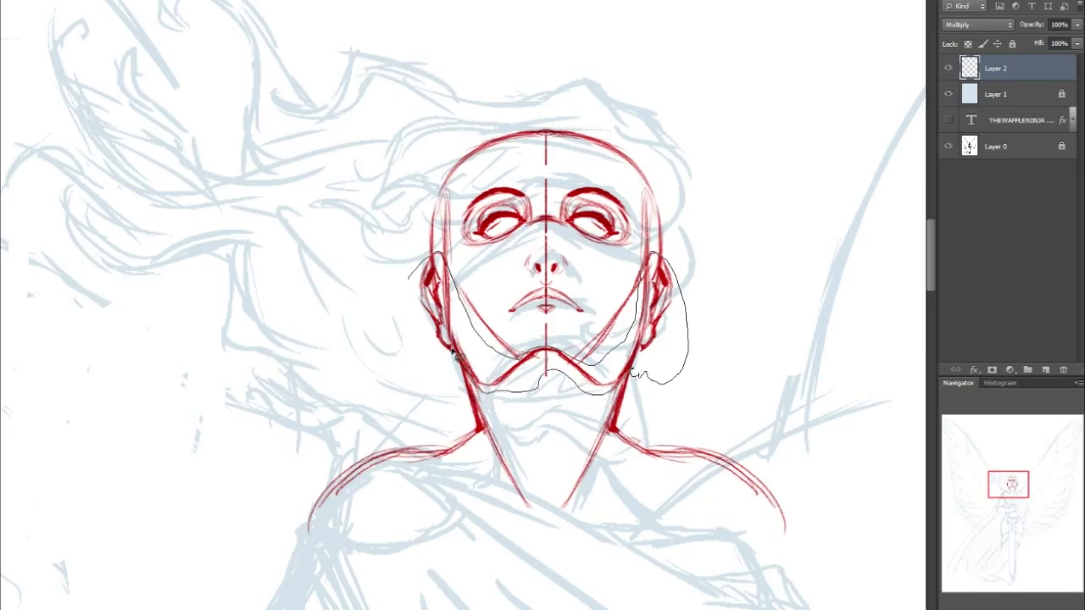
# Lasso the ears and jaw and narrow their lower edge slightly with a Perspective transform
pyautogui.moveTo(453, 237); pyautogui.dragTo(449, 243)
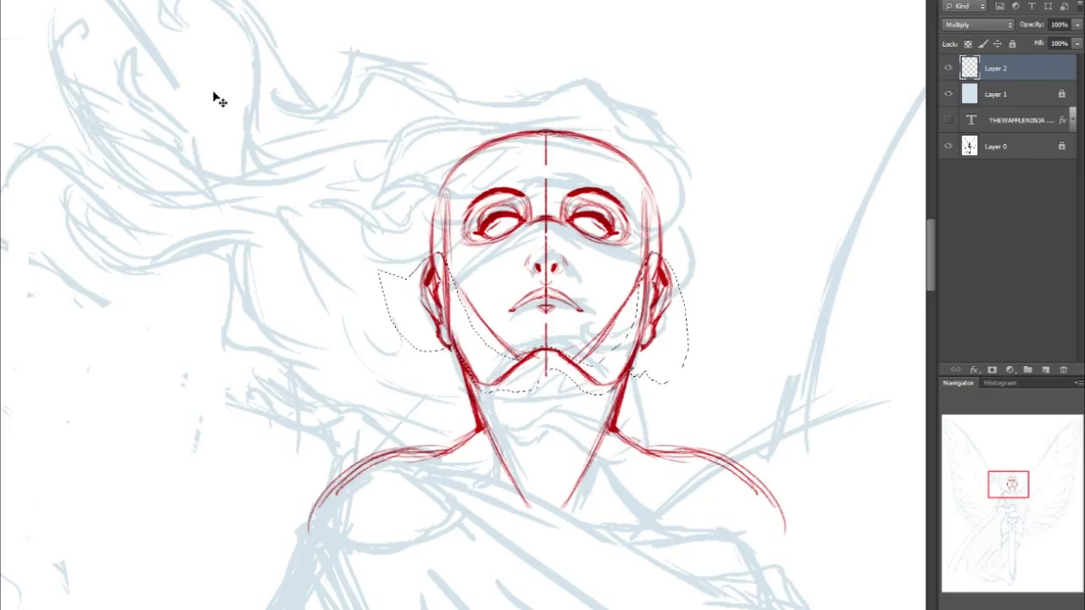
pyautogui.hotkey('ctrl', 't')
pyautogui.press('Escape')
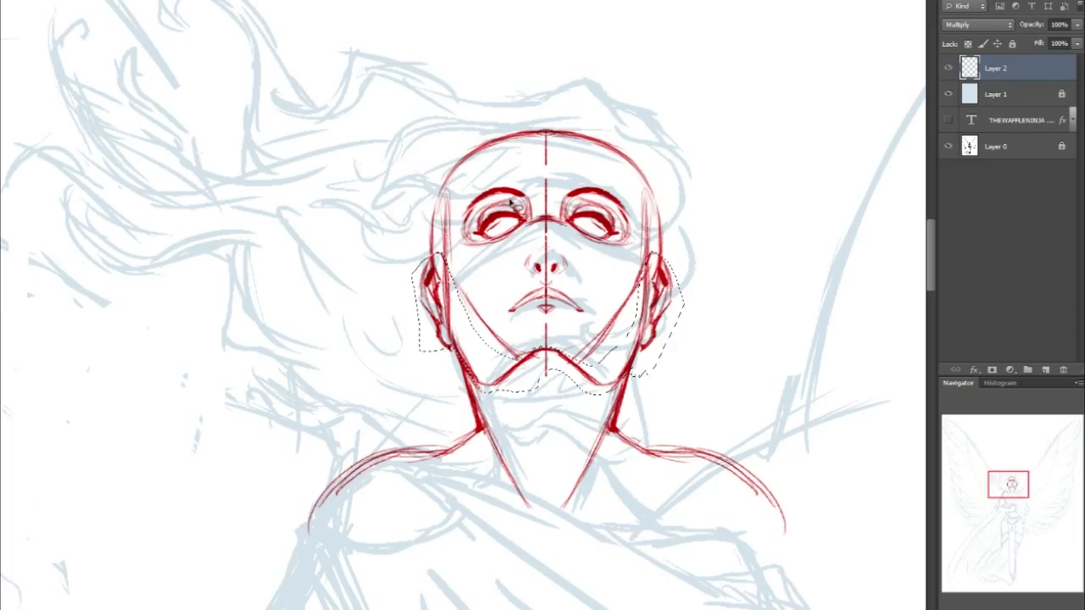
pyautogui.click(35, 1)
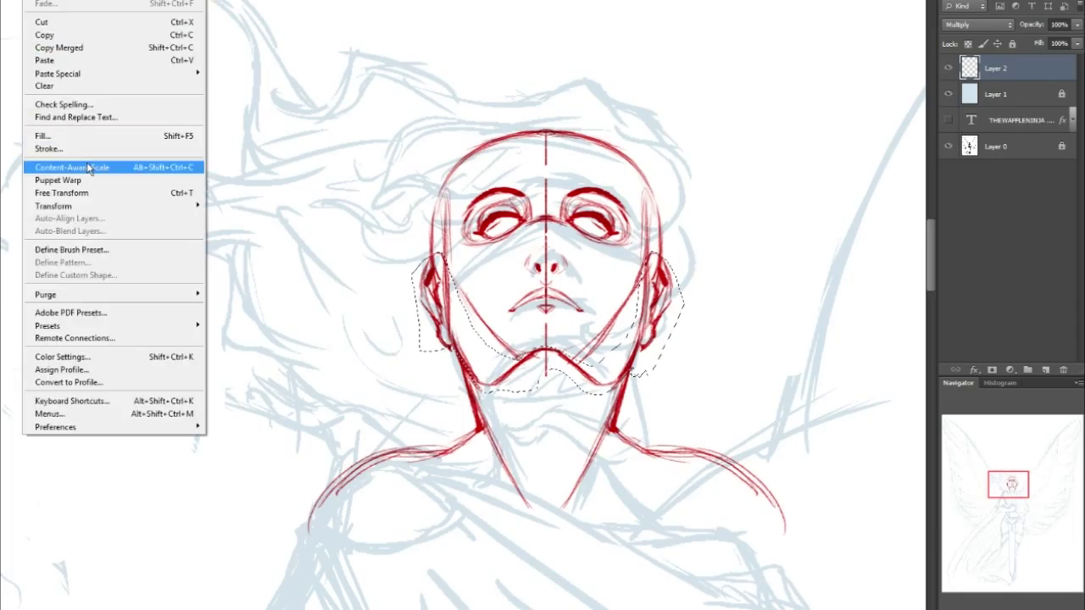
pyautogui.moveTo(82, 208)
pyautogui.click(236, 274)
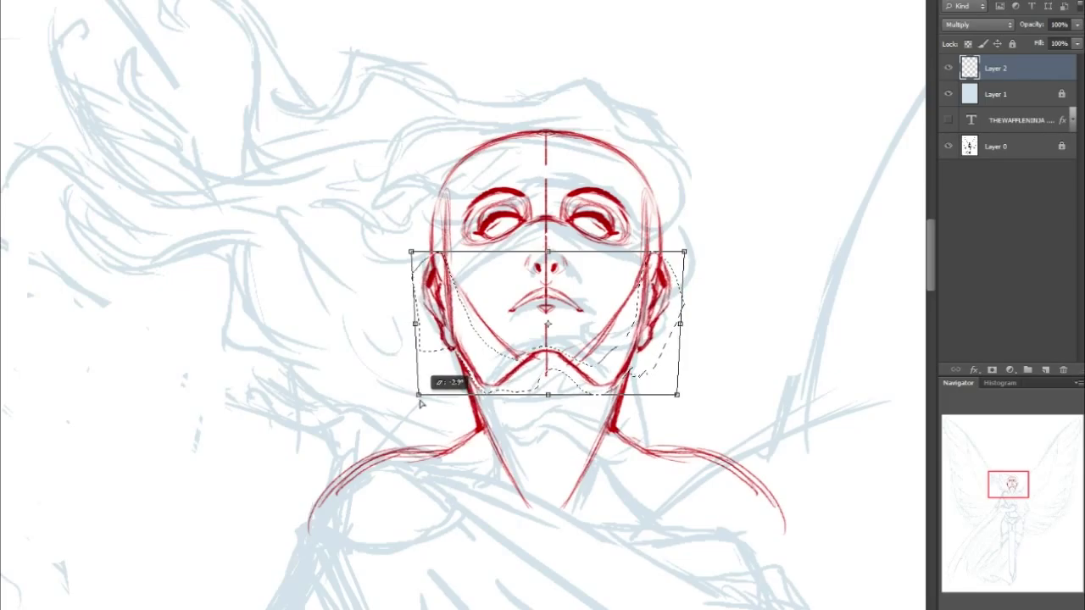
pyautogui.press('Return')
pyautogui.hotkey('ctrl', 'd')
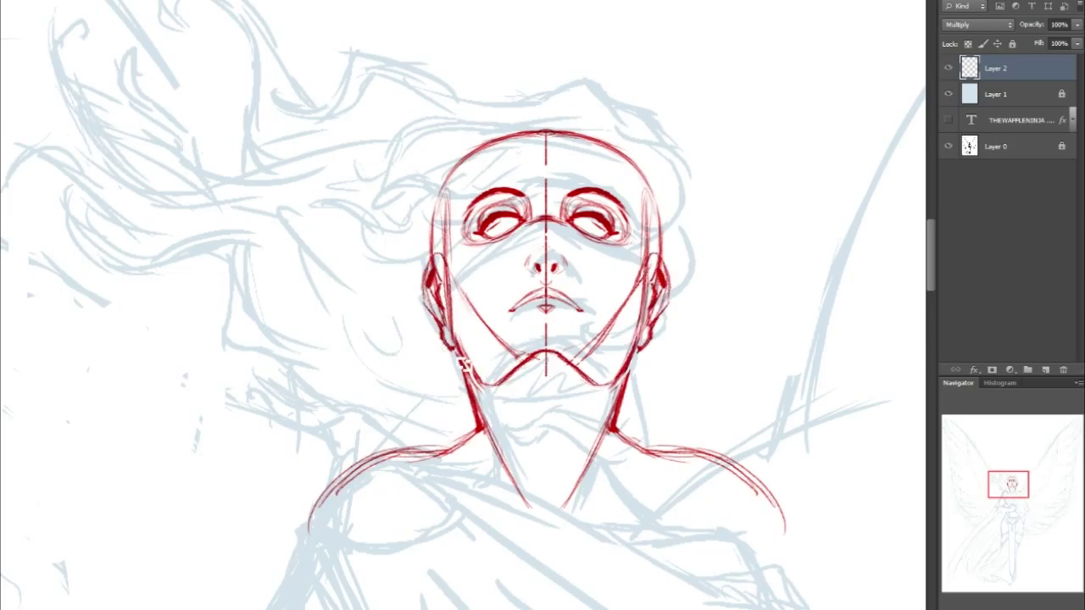
pyautogui.moveTo(1002, 479); pyautogui.dragTo(1007, 479)
pyautogui.hotkey('ctrl', 't')
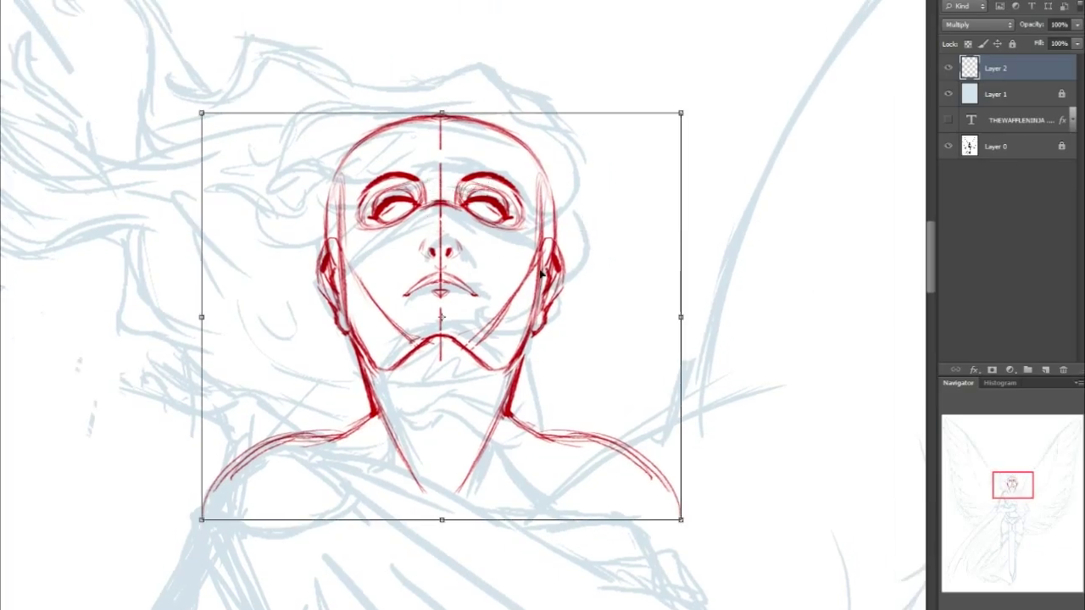
pyautogui.press('Return')
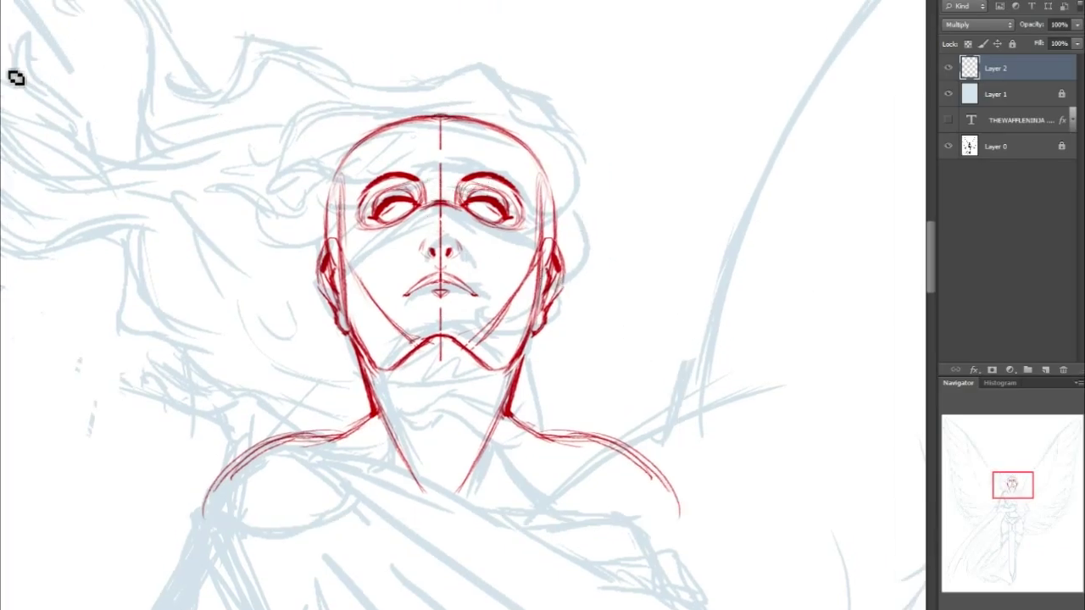
# Lasso the whole head and neck and scale them down slightly with Free Transform
pyautogui.moveTo(252, 218); pyautogui.dragTo(590, 363)
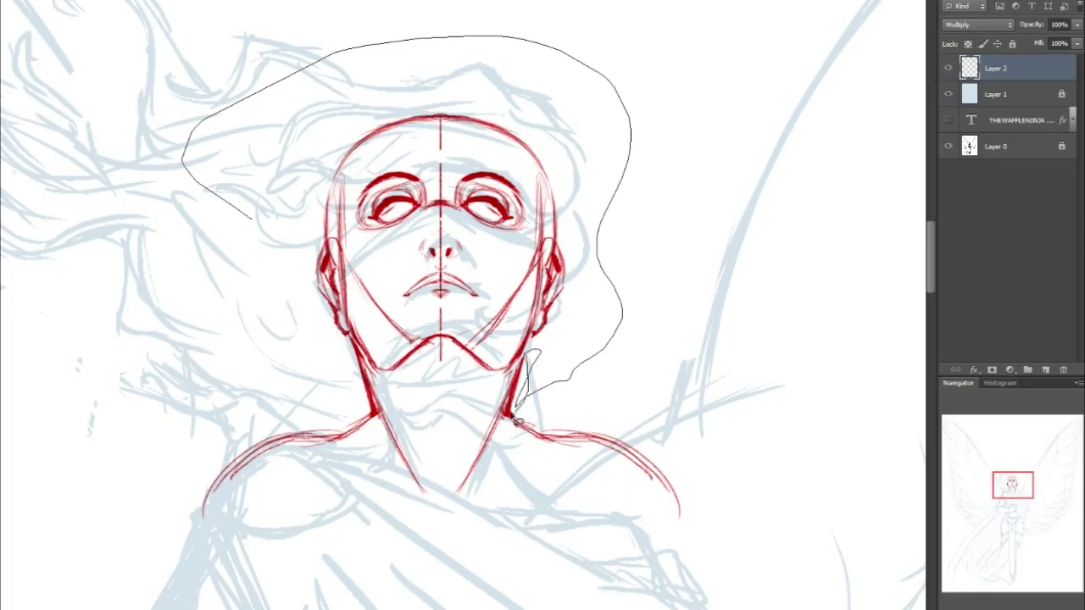
pyautogui.moveTo(193, 247); pyautogui.dragTo(204, 230)
pyautogui.hotkey('ctrl', 't')
pyautogui.moveTo(500, 298); pyautogui.dragTo(491, 292)
pyautogui.press('Return')
pyautogui.hotkey('ctrl', 'd')
# Thicken and shade the outer neck lines on both sides between the jaw and the shoulders
pyautogui.moveTo(986, 468)
pyautogui.mouseDown()
pyautogui.moveTo(976, 482)
pyautogui.moveTo(993, 466)
pyautogui.moveTo(991, 443)
pyautogui.moveTo(990, 458)
pyautogui.mouseUp()
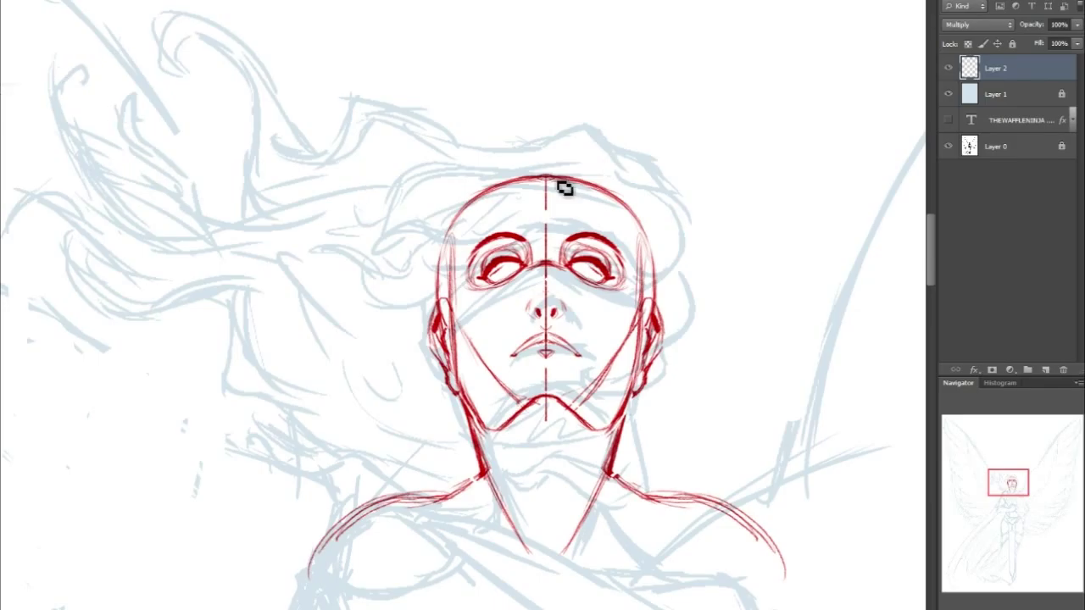
pyautogui.moveTo(477, 428); pyautogui.dragTo(485, 482)
pyautogui.moveTo(628, 425); pyautogui.dragTo(619, 481)
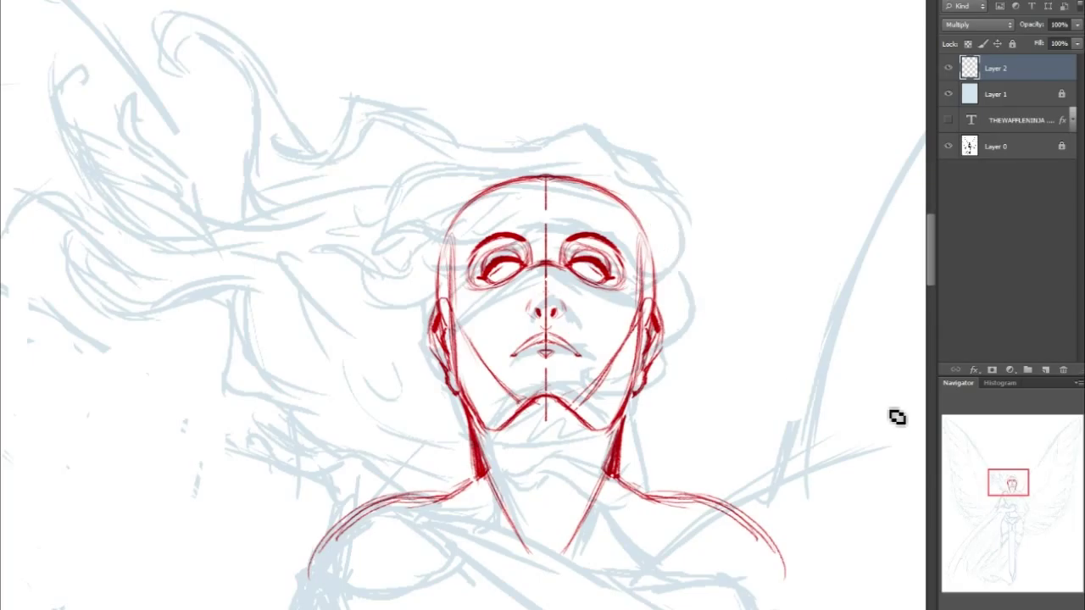
# Draw an angled plane line from beneath one jaw corner inwards and down the front of the neck
pyautogui.moveTo(1010, 489); pyautogui.dragTo(1008, 492)
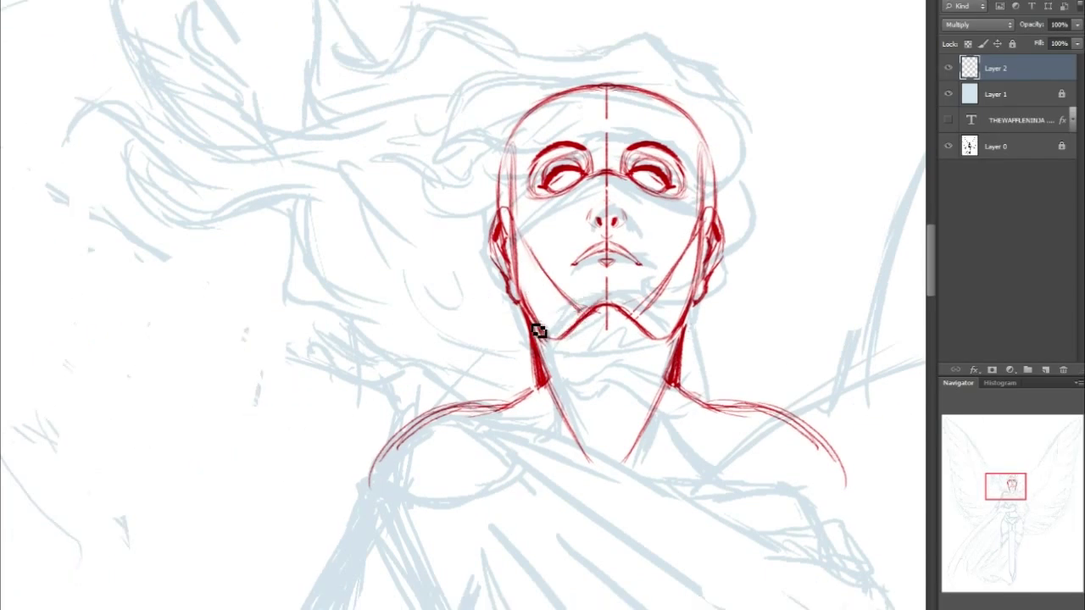
pyautogui.moveTo(544, 365)
pyautogui.mouseDown()
pyautogui.moveTo(628, 315)
pyautogui.moveTo(645, 330)
pyautogui.moveTo(627, 350)
pyautogui.moveTo(636, 362)
pyautogui.moveTo(669, 356)
pyautogui.mouseUp()
pyautogui.hotkey('ctrl', 'z')
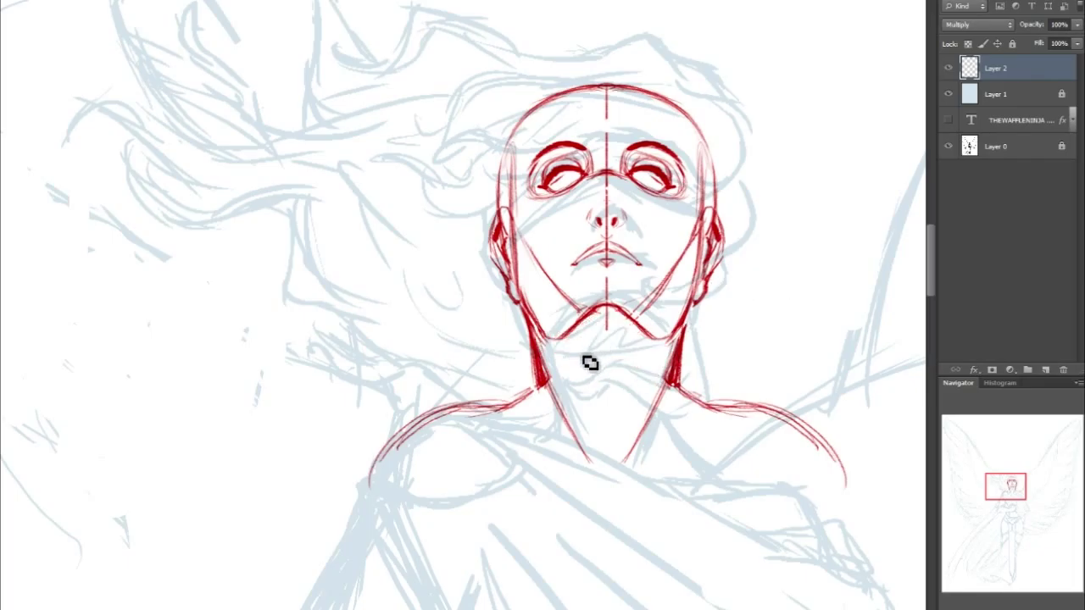
pyautogui.moveTo(646, 347); pyautogui.dragTo(598, 437)
pyautogui.hotkey('ctrl', 'z')
pyautogui.moveTo(649, 360); pyautogui.dragTo(616, 443)
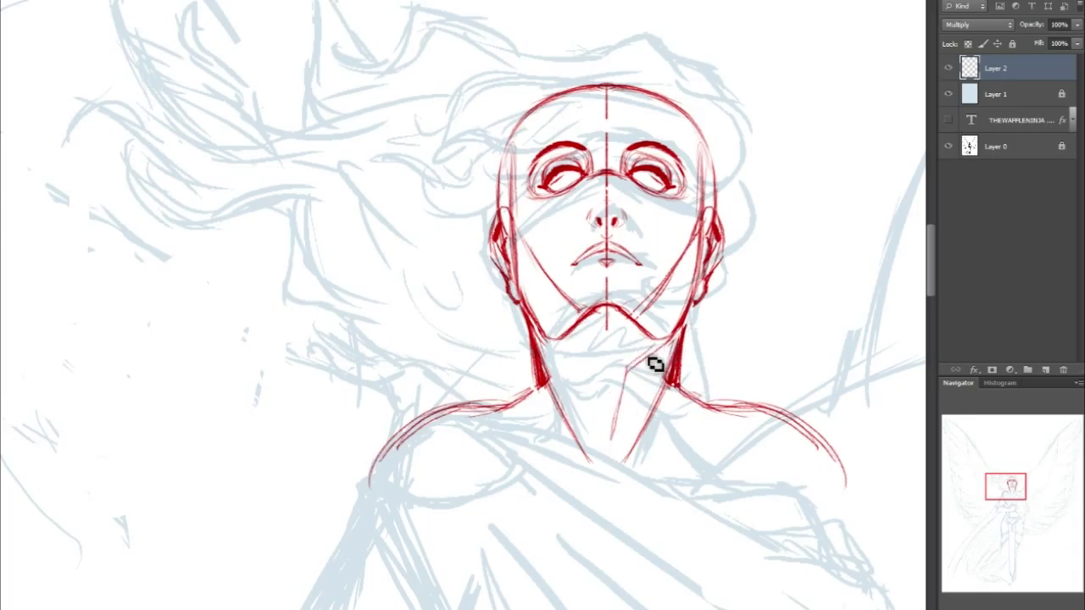
# Reinforce the angled plane line on the figure's left side of the neck and hatch the plane down to the throat pit
pyautogui.moveTo(628, 369); pyautogui.dragTo(613, 434)
pyautogui.moveTo(671, 341)
pyautogui.mouseDown()
pyautogui.moveTo(634, 382)
pyautogui.moveTo(615, 450)
pyautogui.moveTo(625, 389)
pyautogui.moveTo(609, 469)
pyautogui.mouseUp()
pyautogui.hotkey('ctrl', 'z')
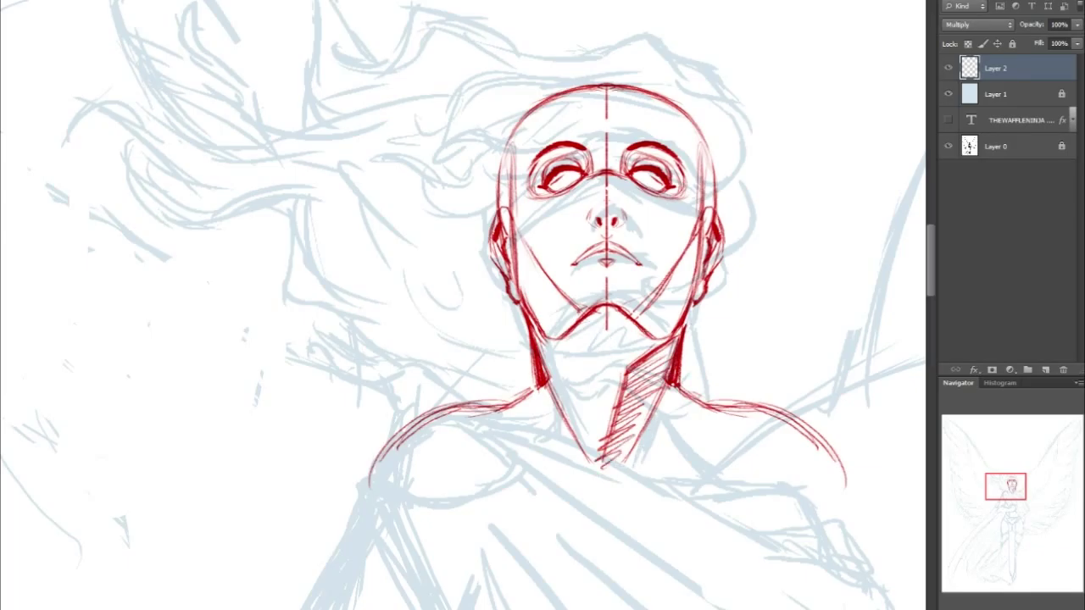
# Try a shallow curve beneath the chin from one jaw corner to the other, and undo it
pyautogui.moveTo(673, 353); pyautogui.dragTo(556, 344)
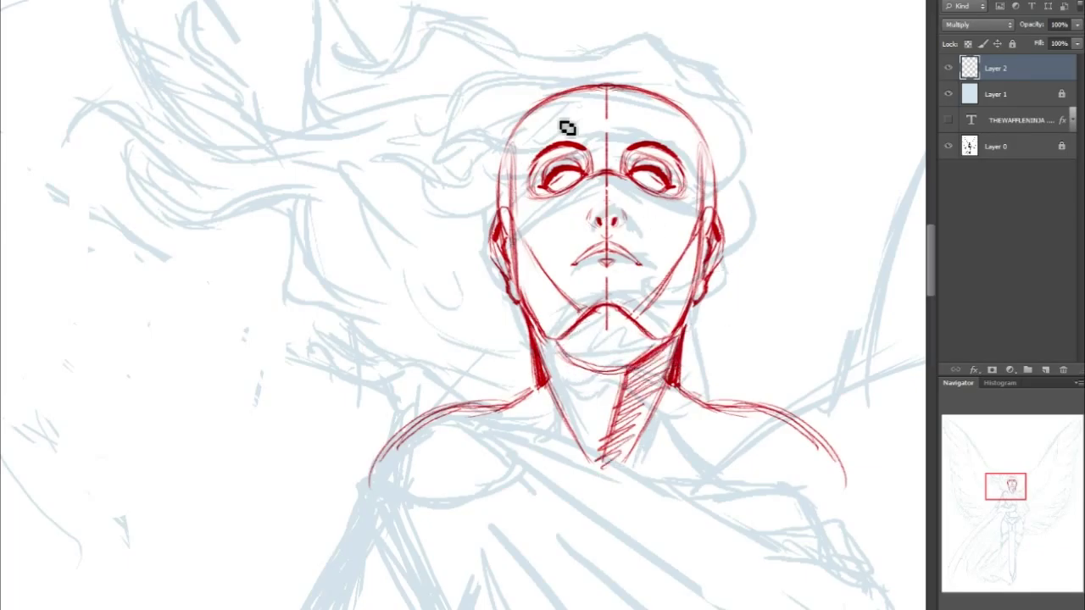
pyautogui.hotkey('ctrl', 'alt', 'z')
pyautogui.hotkey('ctrl', 'alt', 'z')
pyautogui.hotkey('ctrl', 'shift', 'z')
pyautogui.hotkey('ctrl', 'shift', 'z')
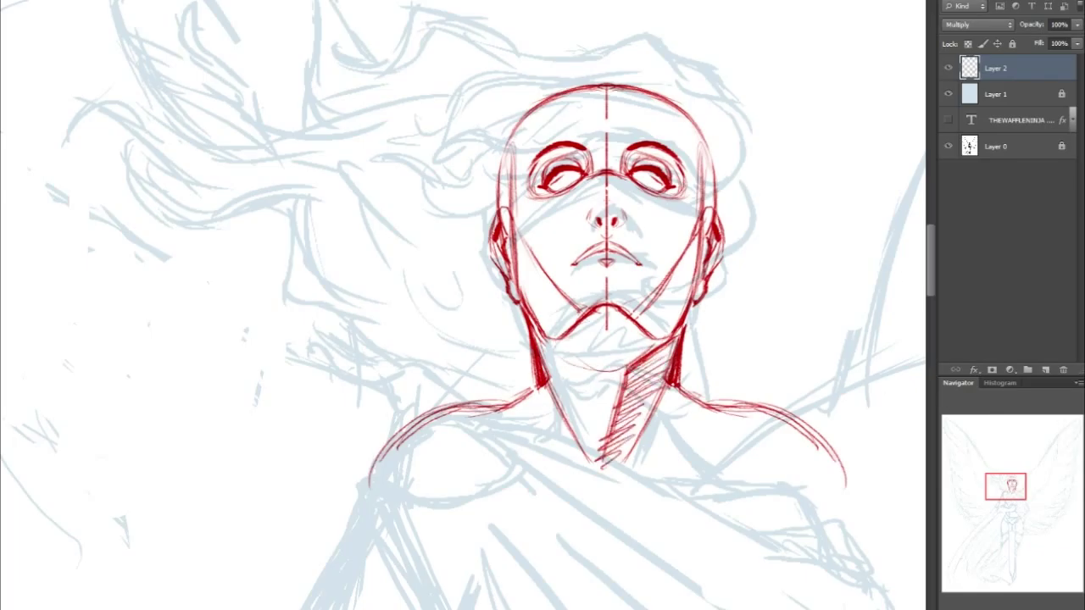
# Sketch the upper torso contour below the figure's right shoulder and two slanted guide lines across the chest
pyautogui.moveTo(1005, 477); pyautogui.dragTo(1007, 496)
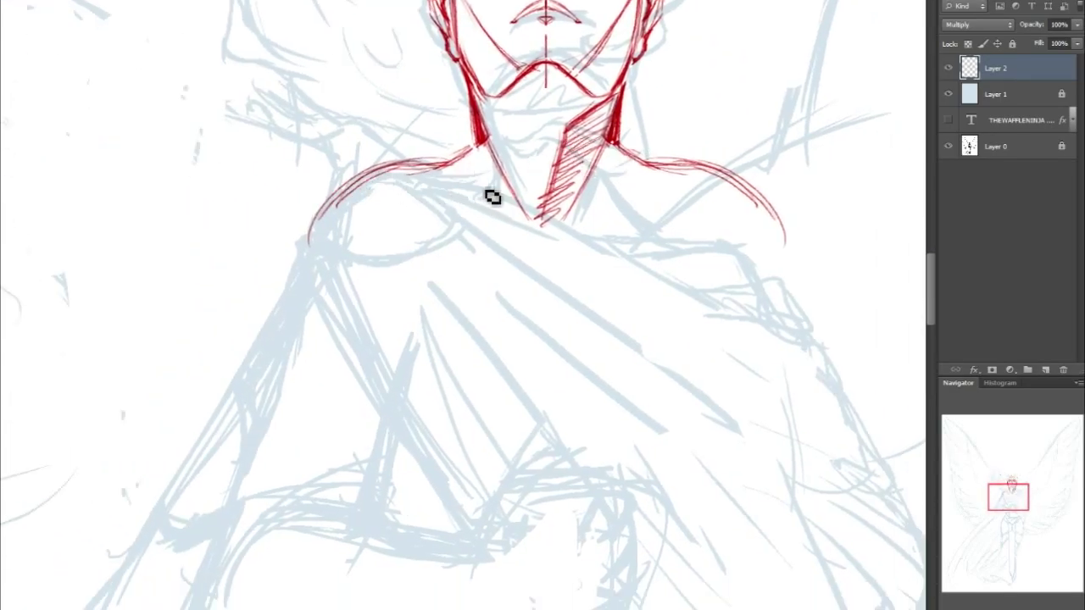
pyautogui.moveTo(373, 174); pyautogui.dragTo(398, 348)
pyautogui.moveTo(492, 194); pyautogui.dragTo(742, 290)
pyautogui.moveTo(463, 174); pyautogui.dragTo(743, 263)
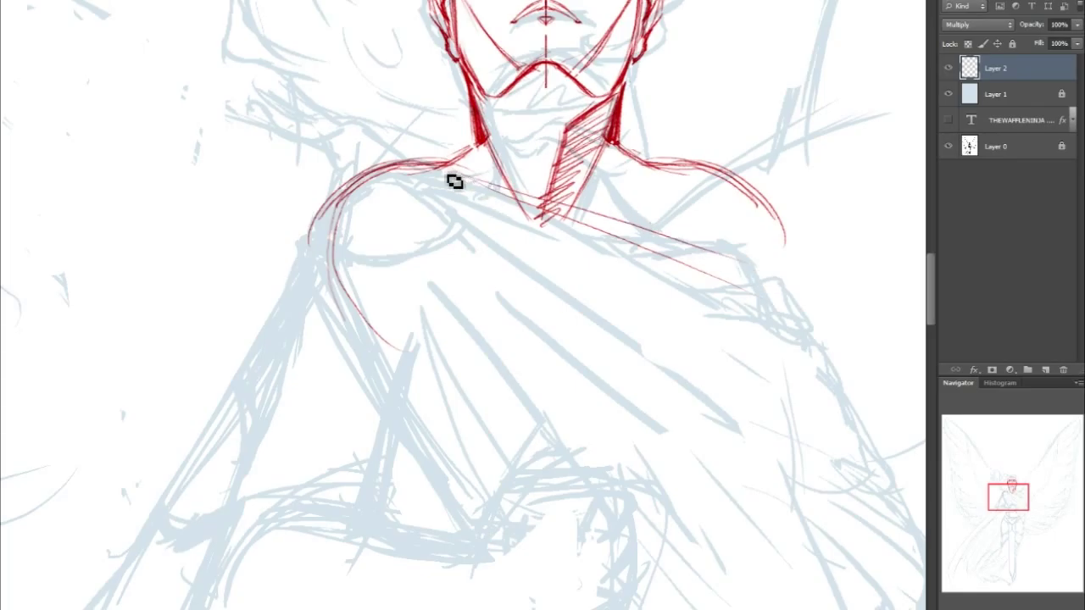
# Draw and darken the collarbone line from the figure's right shoulder down to the pit of the neck
pyautogui.moveTo(413, 171)
pyautogui.mouseDown()
pyautogui.moveTo(558, 239)
pyautogui.moveTo(470, 195)
pyautogui.moveTo(551, 229)
pyautogui.mouseUp()
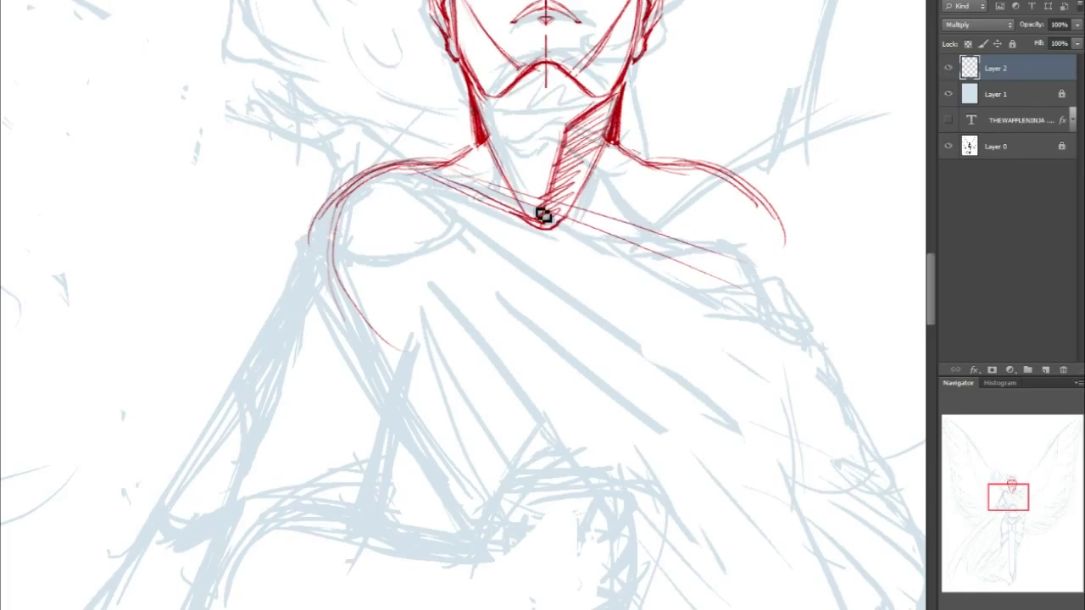
pyautogui.moveTo(430, 170); pyautogui.dragTo(551, 227)
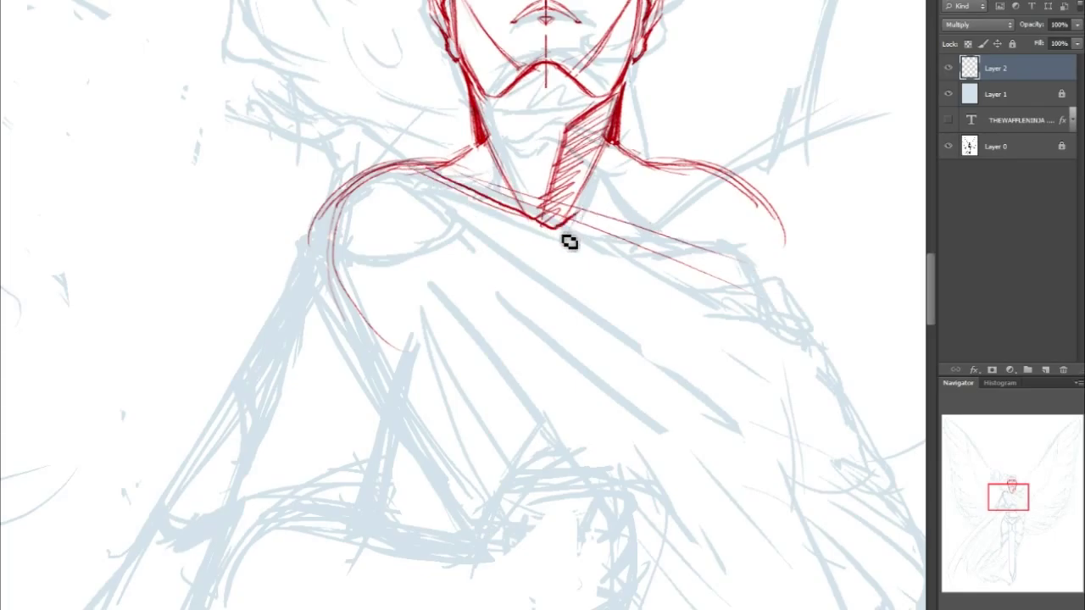
pyautogui.moveTo(447, 184); pyautogui.dragTo(562, 218)
# Reinforce the torso contour below the figure's right shoulder with repeated curved strokes
pyautogui.moveTo(1031, 496)
pyautogui.mouseDown()
pyautogui.moveTo(1034, 517)
pyautogui.moveTo(1019, 494)
pyautogui.mouseUp()
pyautogui.moveTo(284, 295); pyautogui.dragTo(331, 413)
pyautogui.moveTo(283, 326); pyautogui.dragTo(333, 424)
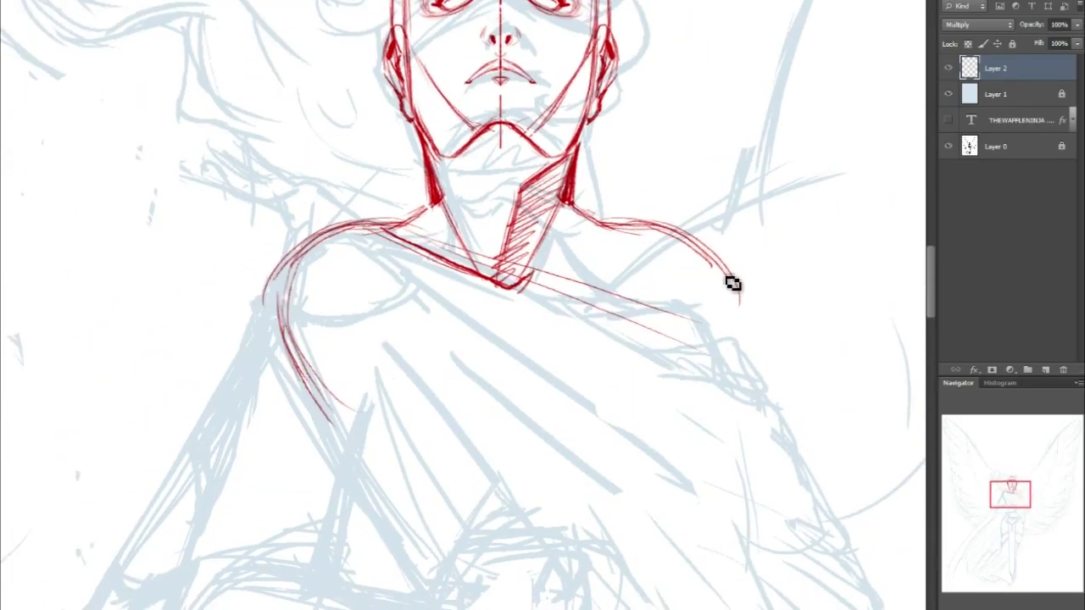
# Draw a steeper trapezius slope on the figure's left and thicken the neck-to-shoulder line on the right
pyautogui.moveTo(599, 220); pyautogui.dragTo(667, 291)
pyautogui.moveTo(437, 202)
pyautogui.mouseDown()
pyautogui.moveTo(385, 229)
pyautogui.moveTo(333, 228)
pyautogui.mouseUp()
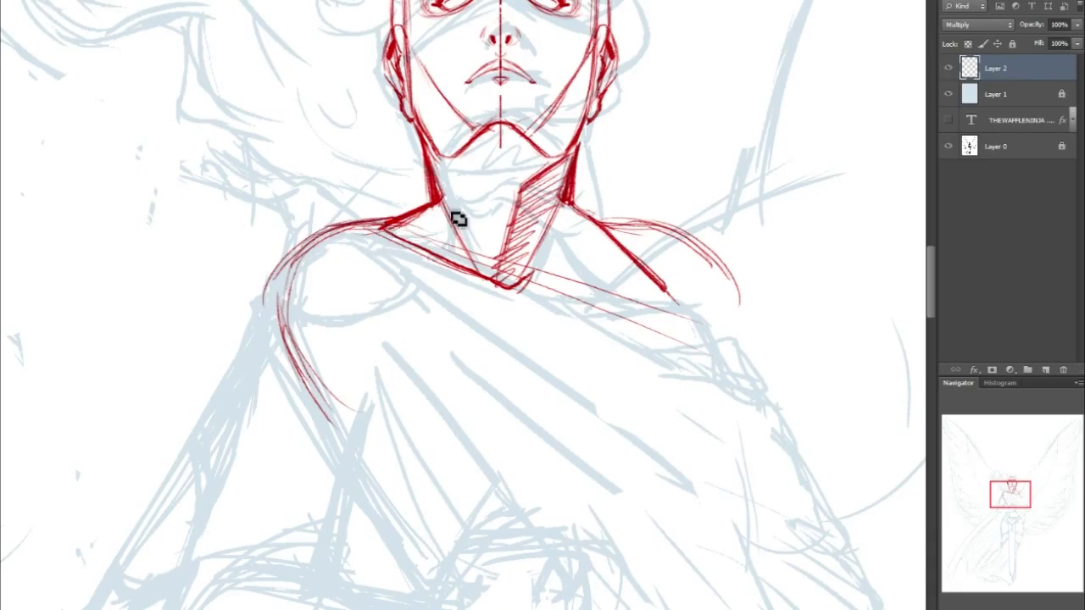
pyautogui.moveTo(436, 205); pyautogui.dragTo(426, 209)
# Draw a lower, rounded left shoulder from the new trapezius slope and continue its contour down the outer chest
pyautogui.moveTo(668, 295)
pyautogui.mouseDown()
pyautogui.moveTo(748, 356)
pyautogui.moveTo(767, 400)
pyautogui.mouseUp()
pyautogui.moveTo(698, 315)
pyautogui.mouseDown()
pyautogui.moveTo(761, 405)
pyautogui.moveTo(754, 401)
pyautogui.mouseUp()
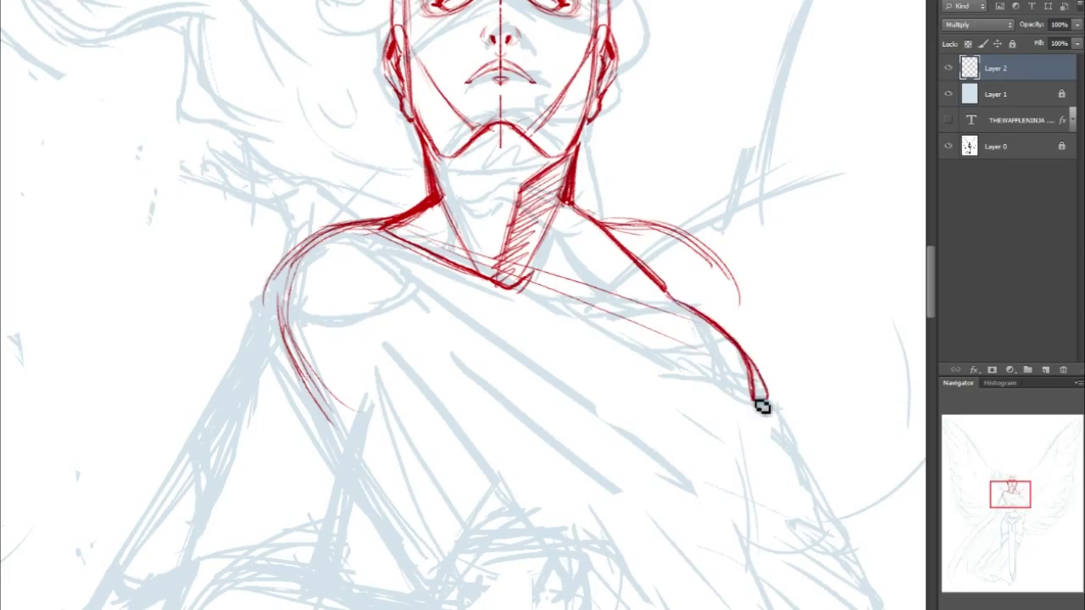
pyautogui.moveTo(703, 315)
pyautogui.mouseDown()
pyautogui.moveTo(760, 429)
pyautogui.moveTo(750, 501)
pyautogui.moveTo(759, 384)
pyautogui.moveTo(737, 483)
pyautogui.mouseUp()
pyautogui.moveTo(766, 412); pyautogui.dragTo(736, 484)
# Extend the right shoulder's outer contour downwards and erase the old, higher arc of the left shoulder
pyautogui.moveTo(271, 275); pyautogui.dragTo(316, 431)
pyautogui.moveTo(269, 329); pyautogui.dragTo(325, 442)
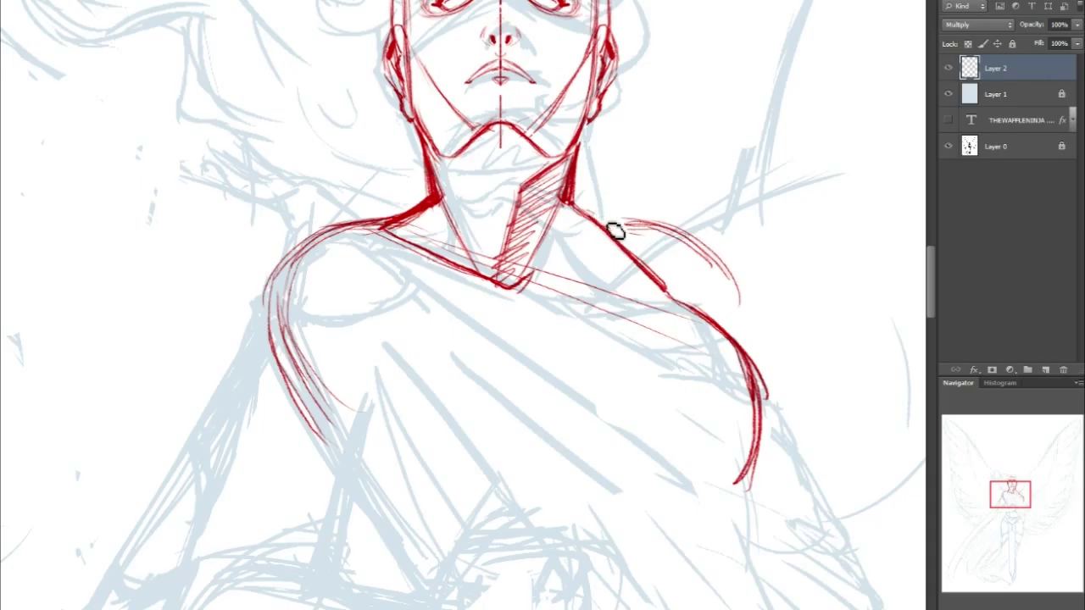
pyautogui.moveTo(637, 224)
pyautogui.mouseDown()
pyautogui.moveTo(666, 240)
pyautogui.moveTo(690, 230)
pyautogui.moveTo(731, 317)
pyautogui.moveTo(706, 269)
pyautogui.mouseUp()
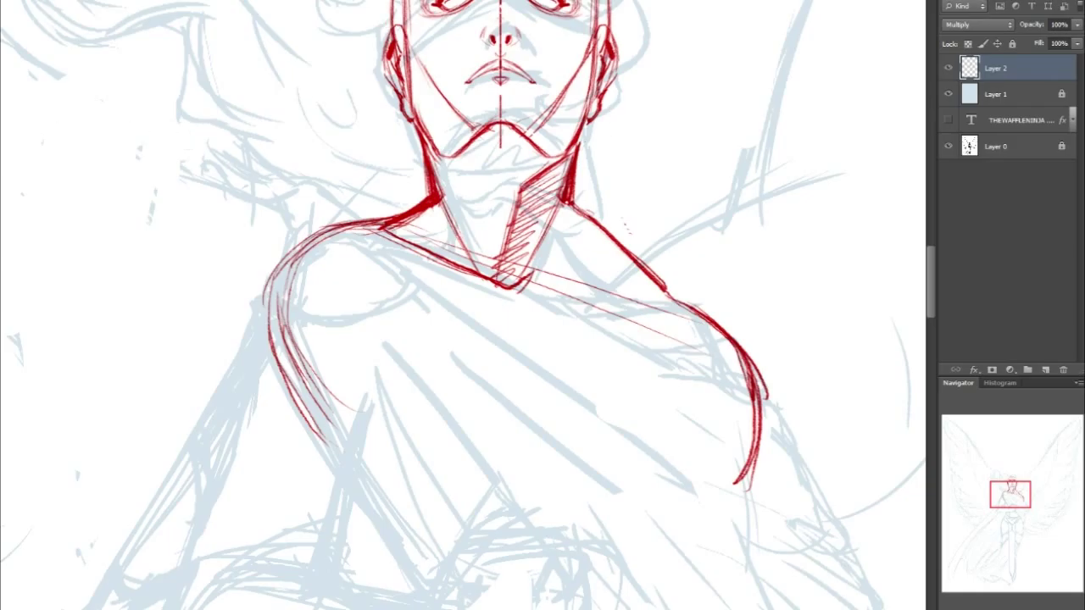
# Draw the left collarbone from the neck pit towards the shoulder and add a short centre line on the upper chest
pyautogui.moveTo(1018, 496); pyautogui.dragTo(1014, 490)
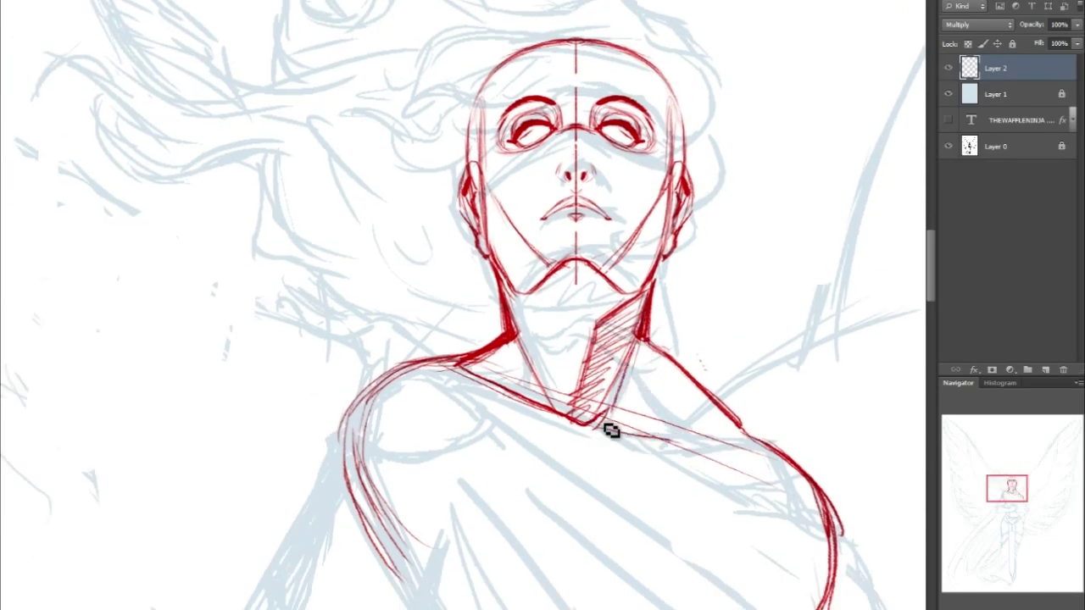
pyautogui.moveTo(610, 422)
pyautogui.mouseDown()
pyautogui.moveTo(639, 432)
pyautogui.moveTo(750, 463)
pyautogui.moveTo(624, 434)
pyautogui.moveTo(735, 455)
pyautogui.mouseUp()
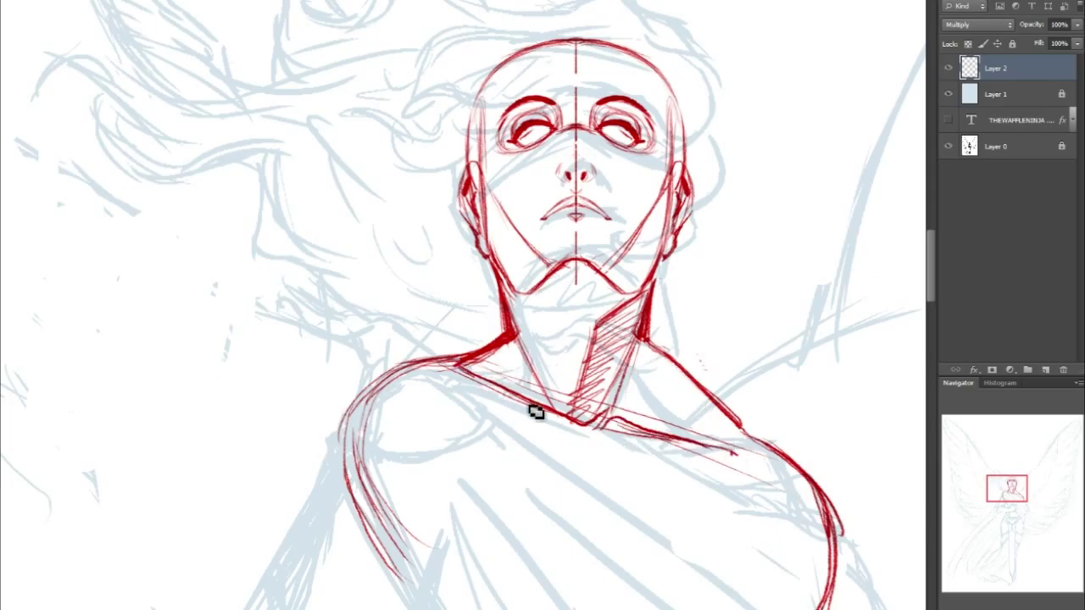
pyautogui.moveTo(591, 448); pyautogui.dragTo(593, 482)
# Draw the ribcage contours on both sides of the torso, tapering from the chest down to the waist
pyautogui.scroll(-10, 854, 456)
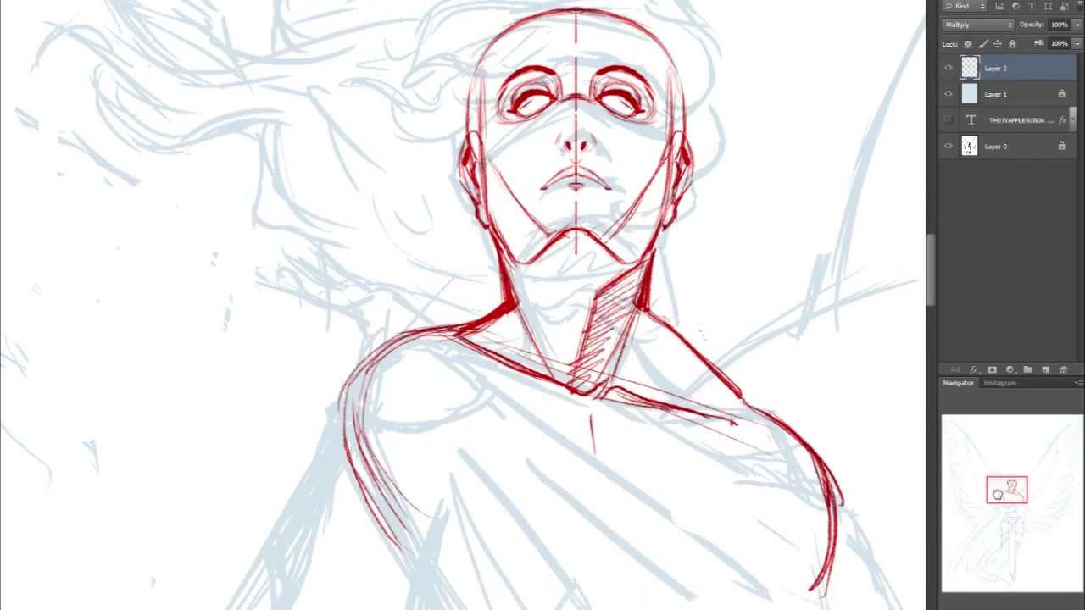
pyautogui.moveTo(290, 192); pyautogui.dragTo(344, 364)
pyautogui.moveTo(304, 211); pyautogui.dragTo(365, 391)
pyautogui.moveTo(305, 241); pyautogui.dragTo(362, 398)
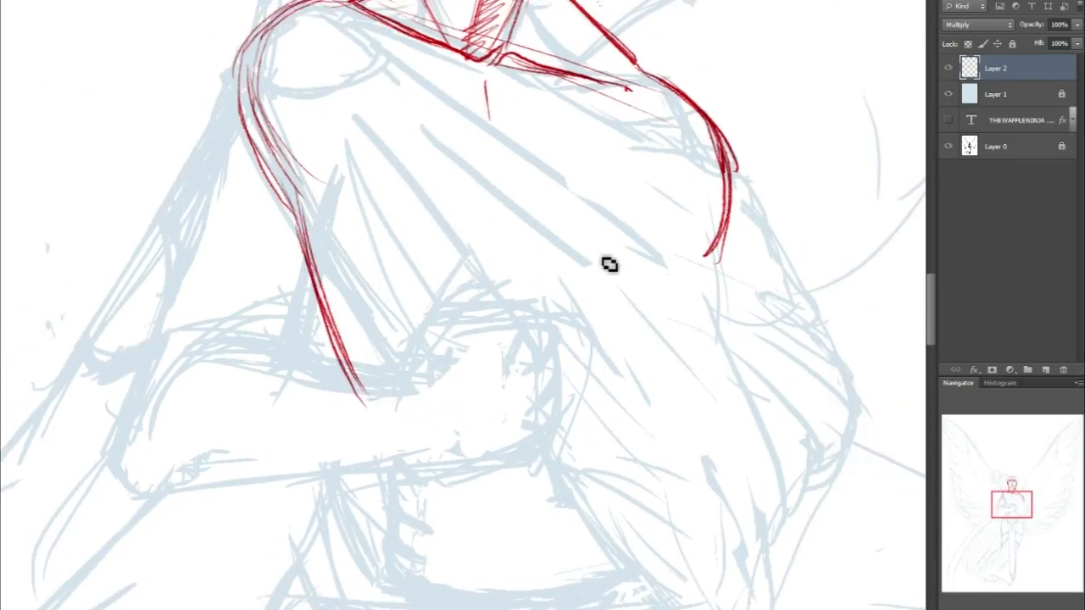
pyautogui.moveTo(718, 259); pyautogui.dragTo(678, 428)
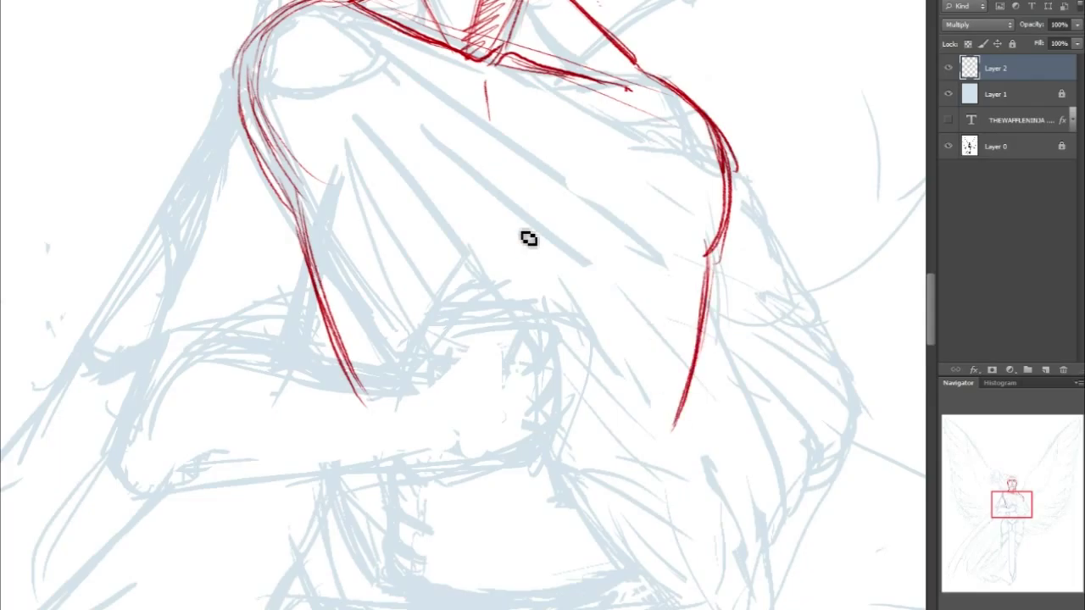
# Sketch the armpit creases and side chest contours on both sides and a short diagonal stroke in the middle of the chest
pyautogui.moveTo(294, 110)
pyautogui.mouseDown()
pyautogui.moveTo(309, 146)
pyautogui.moveTo(288, 197)
pyautogui.mouseUp()
pyautogui.moveTo(307, 143)
pyautogui.mouseDown()
pyautogui.moveTo(288, 245)
pyautogui.moveTo(378, 361)
pyautogui.mouseUp()
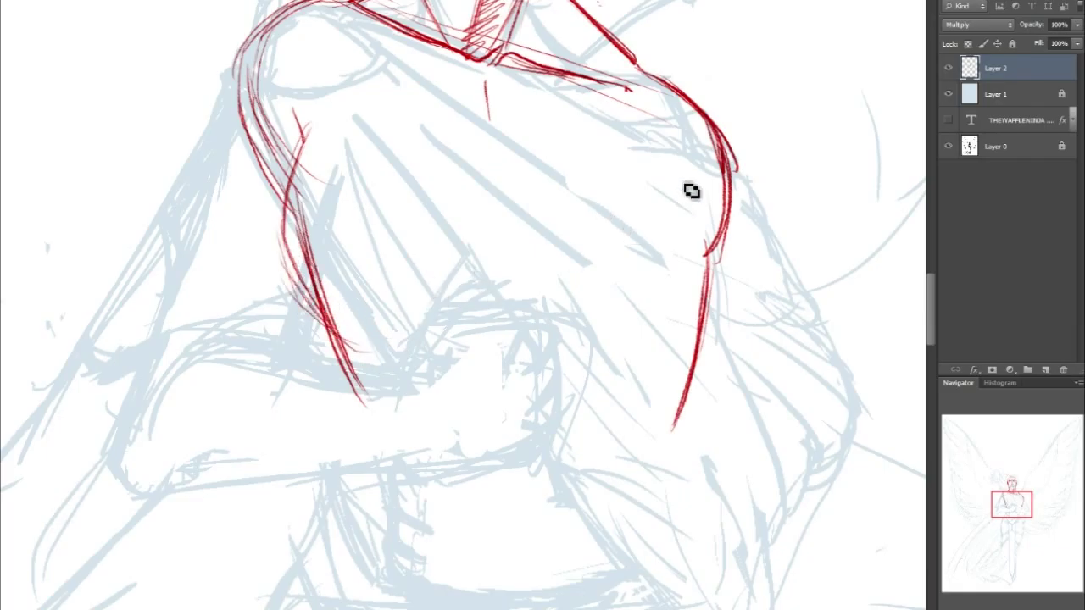
pyautogui.moveTo(704, 167)
pyautogui.mouseDown()
pyautogui.moveTo(685, 201)
pyautogui.moveTo(708, 258)
pyautogui.mouseUp()
pyautogui.moveTo(689, 195); pyautogui.dragTo(718, 303)
pyautogui.moveTo(458, 147); pyautogui.dragTo(509, 218)
# Draw the curved underside of the left breast and blend it up into the side contour
pyautogui.moveTo(697, 347); pyautogui.dragTo(588, 369)
pyautogui.moveTo(718, 321); pyautogui.dragTo(651, 368)
pyautogui.moveTo(723, 275); pyautogui.dragTo(601, 369)
pyautogui.moveTo(717, 326)
pyautogui.mouseDown()
pyautogui.moveTo(634, 391)
pyautogui.moveTo(570, 379)
pyautogui.moveTo(717, 280)
pyautogui.mouseUp()
# Draw the waist contours on both sides, flaring from the narrowest point down to the upper hips
pyautogui.moveTo(1034, 496); pyautogui.dragTo(1030, 519)
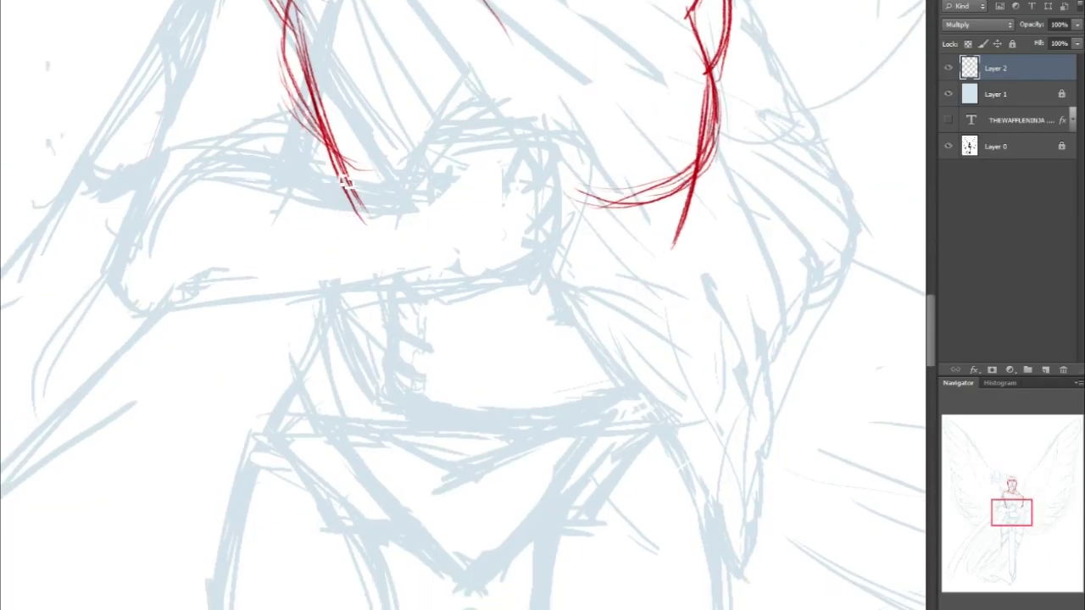
pyautogui.moveTo(361, 211); pyautogui.dragTo(292, 395)
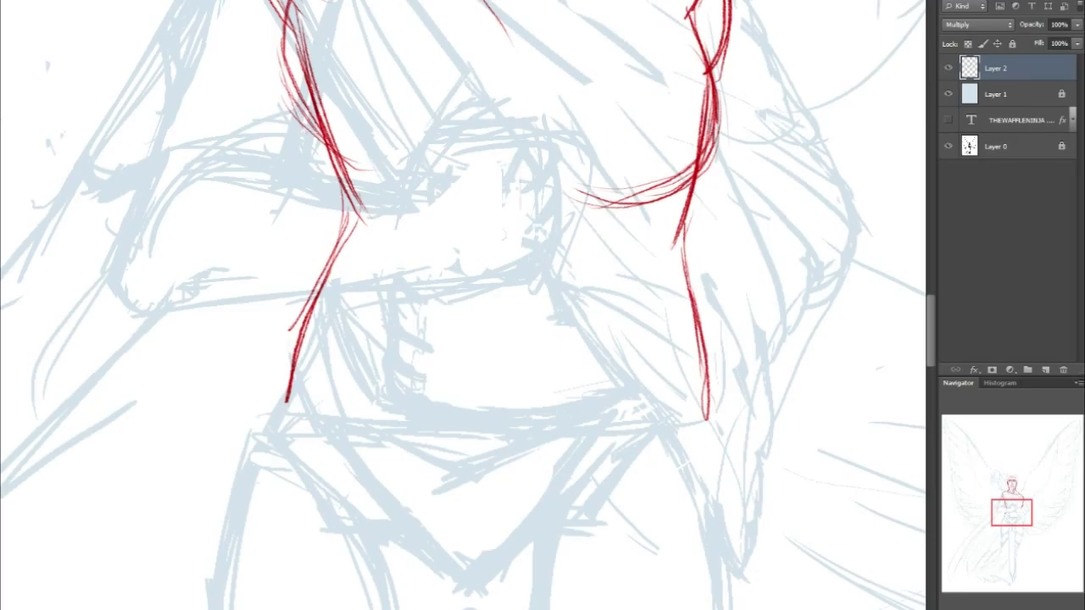
pyautogui.hotkey('ctrl', 'z')
# Draw a vertical centre line down the abdomen and mark the navel at its lower end
pyautogui.moveTo(523, 191); pyautogui.dragTo(523, 322)
pyautogui.hotkey('ctrl', 'z')
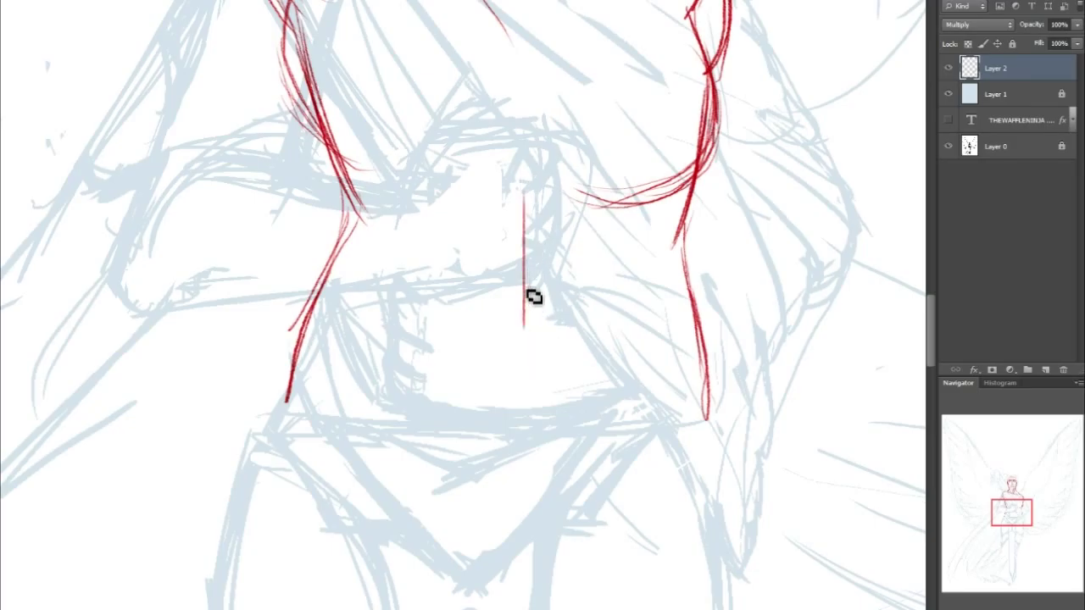
pyautogui.moveTo(522, 315); pyautogui.dragTo(517, 350)
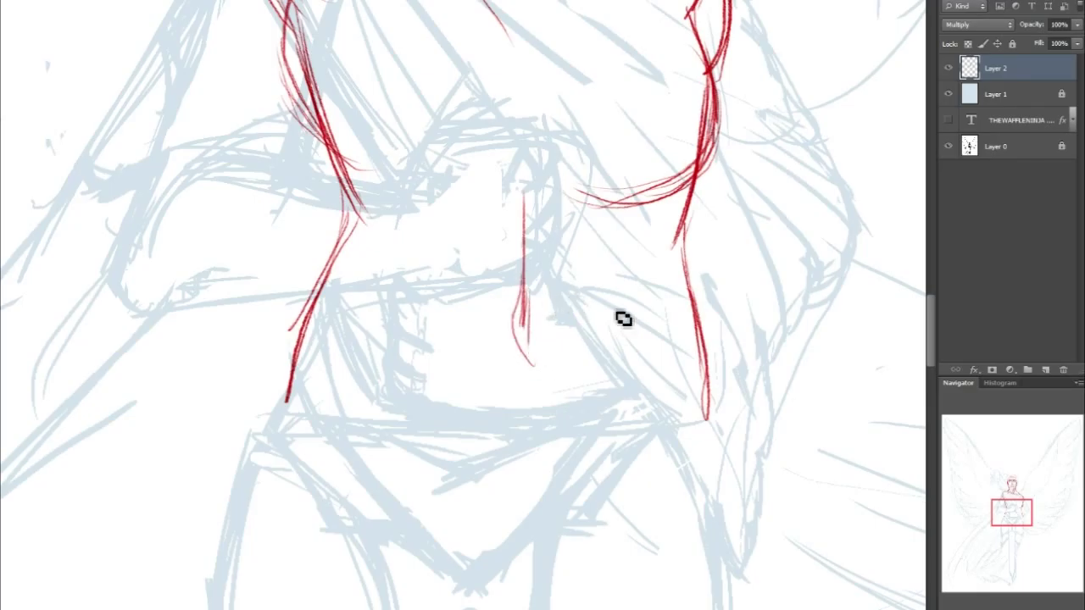
# Extend both waist contours outwards over the hips to the top of the thighs
pyautogui.moveTo(1001, 511); pyautogui.dragTo(1002, 521)
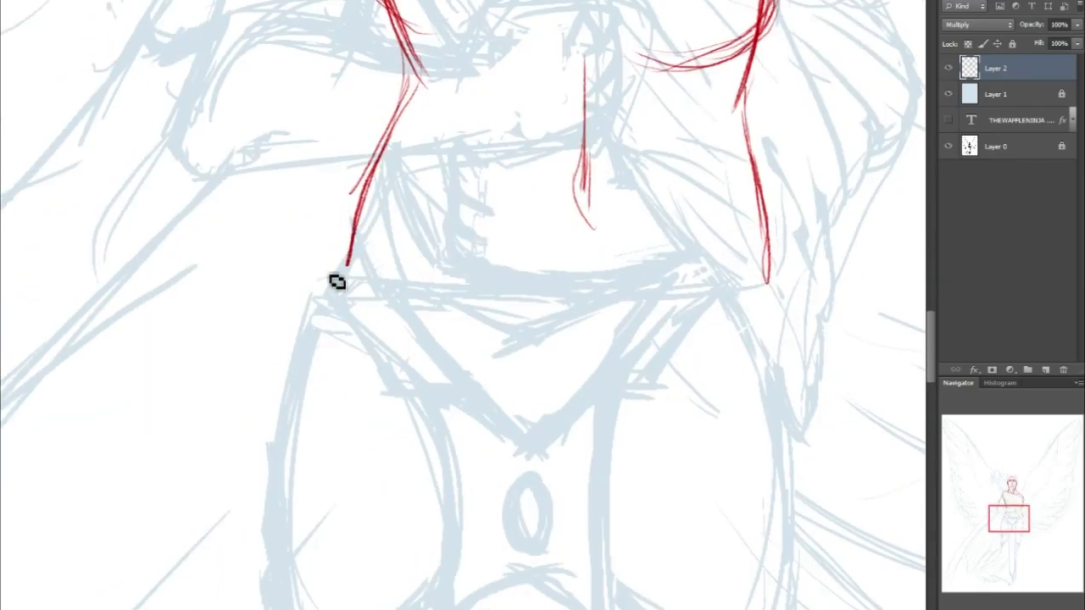
pyautogui.moveTo(349, 255); pyautogui.dragTo(316, 332)
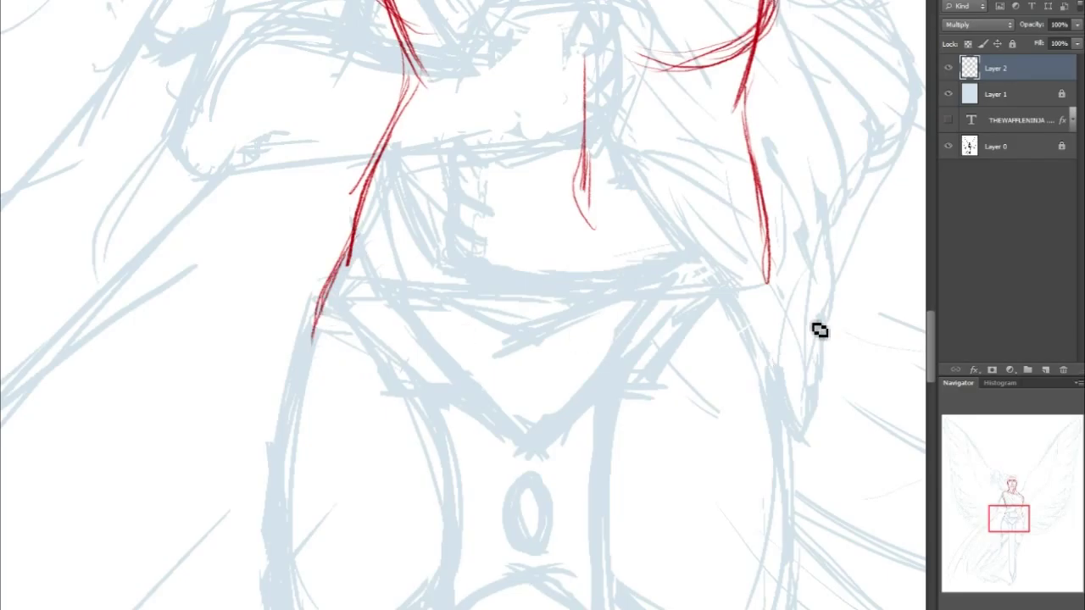
pyautogui.moveTo(776, 268); pyautogui.dragTo(799, 386)
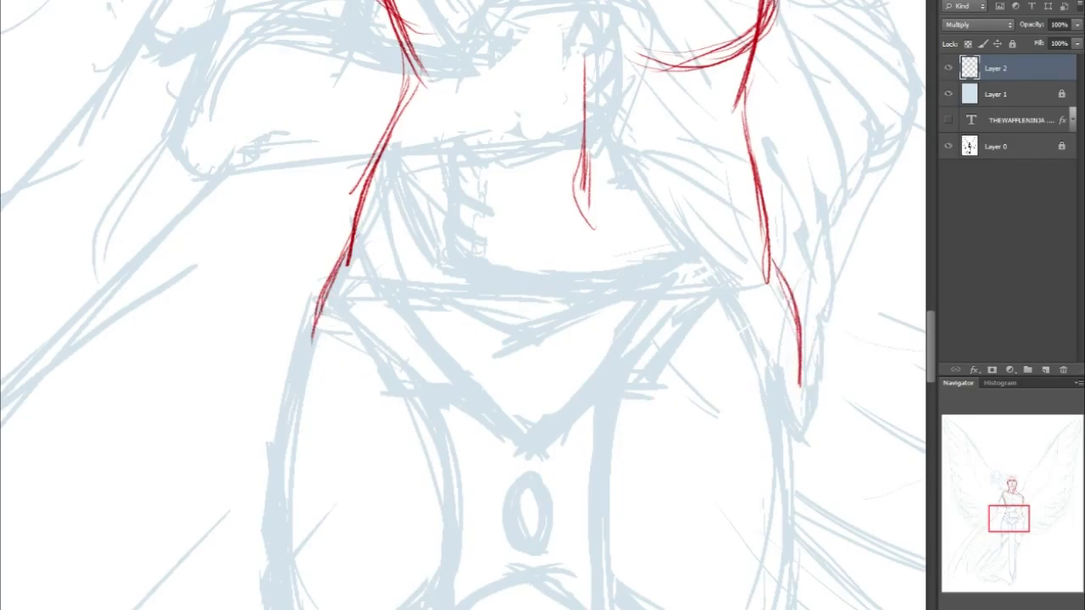
# Lasso the left torso contour from shoulder to hip, then use Free Transform to shift it inwards, narrow it and stretch it slightly upwards
pyautogui.hotkey('ctrl', '-')
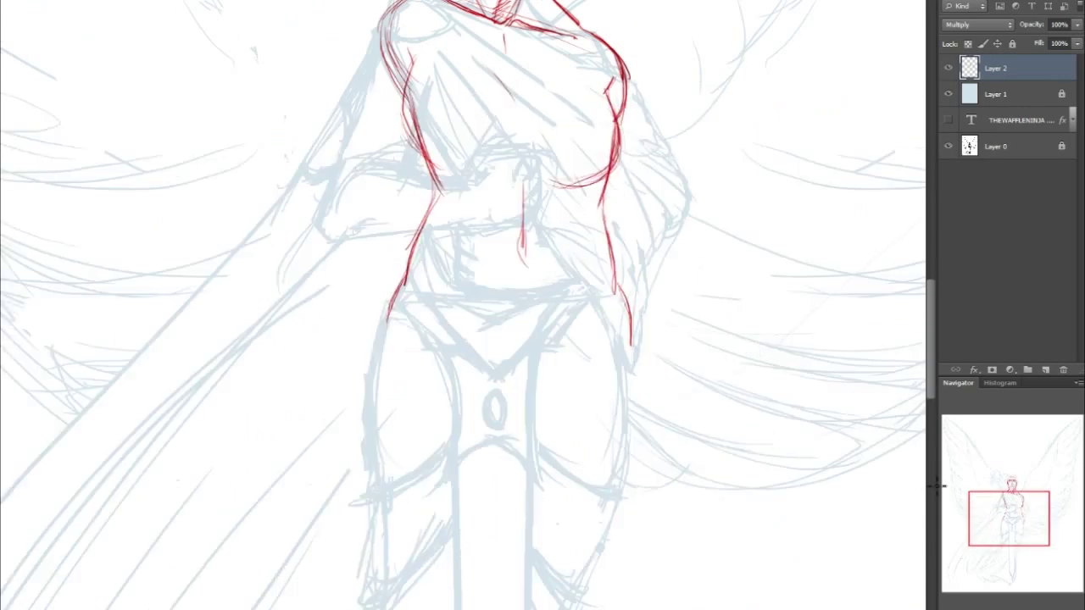
pyautogui.moveTo(1007, 486)
pyautogui.mouseDown()
pyautogui.moveTo(997, 472)
pyautogui.moveTo(1001, 505)
pyautogui.mouseUp()
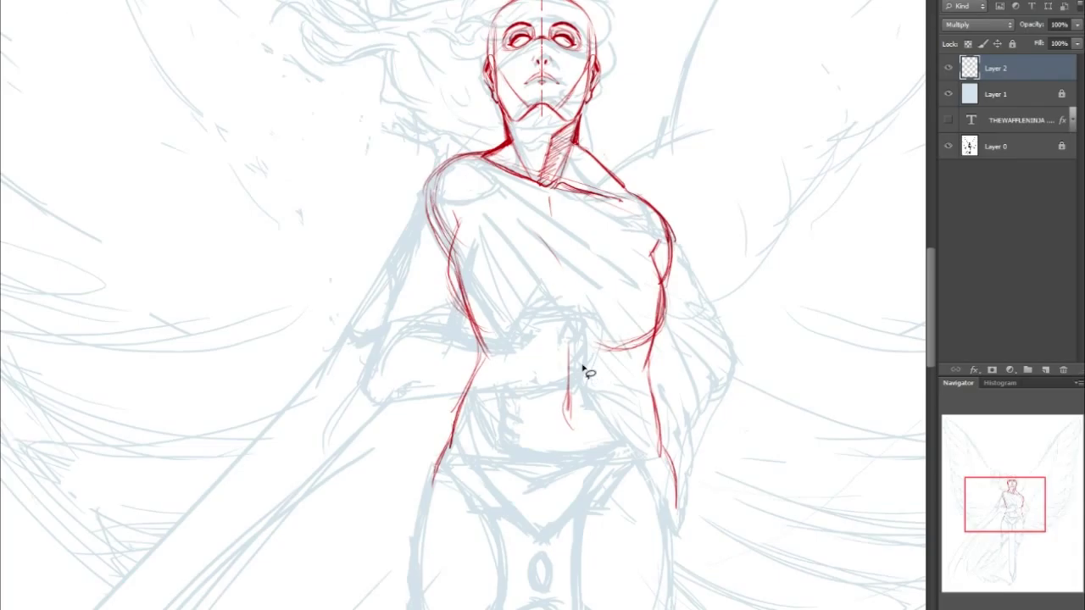
pyautogui.moveTo(633, 200)
pyautogui.mouseDown()
pyautogui.moveTo(718, 207)
pyautogui.moveTo(729, 539)
pyautogui.moveTo(617, 430)
pyautogui.mouseUp()
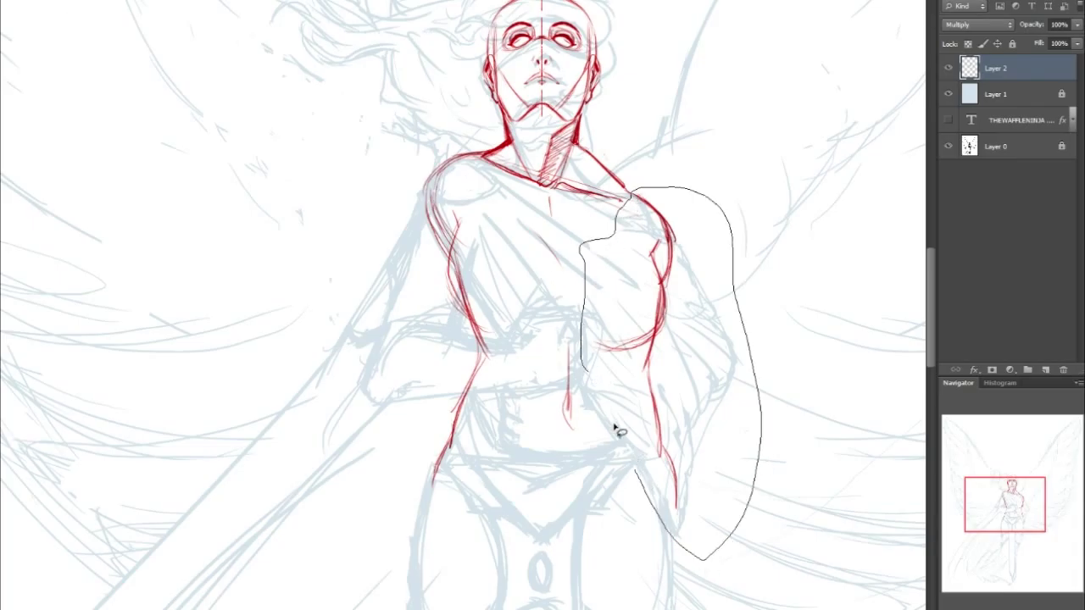
pyautogui.moveTo(585, 370); pyautogui.dragTo(594, 364)
pyautogui.hotkey('ctrl', 't')
pyautogui.moveTo(639, 271); pyautogui.dragTo(633, 264)
pyautogui.moveTo(755, 369); pyautogui.dragTo(741, 366)
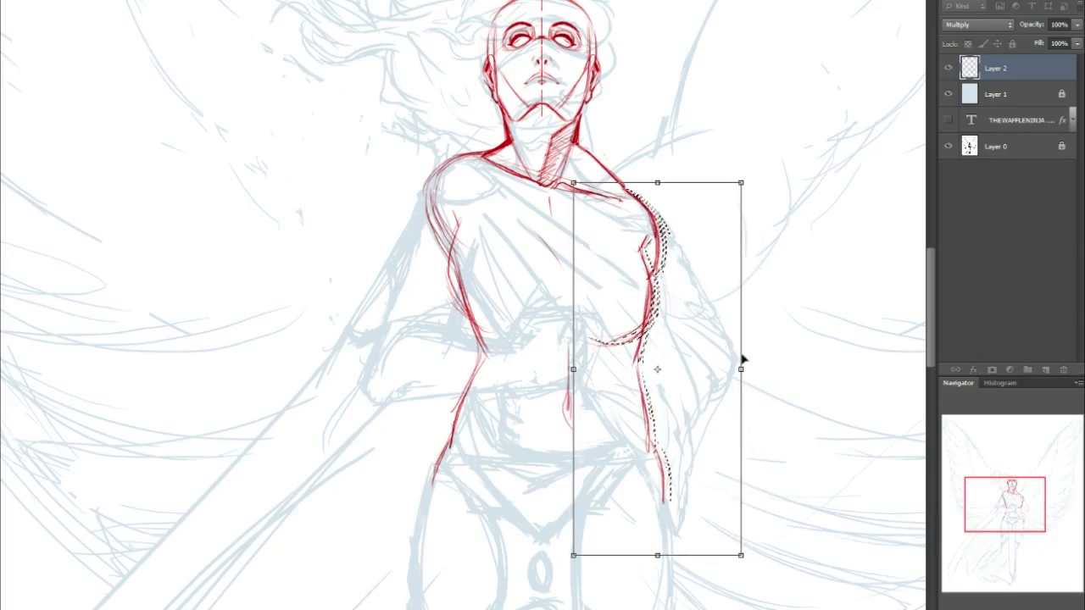
pyautogui.moveTo(657, 183); pyautogui.dragTo(657, 173)
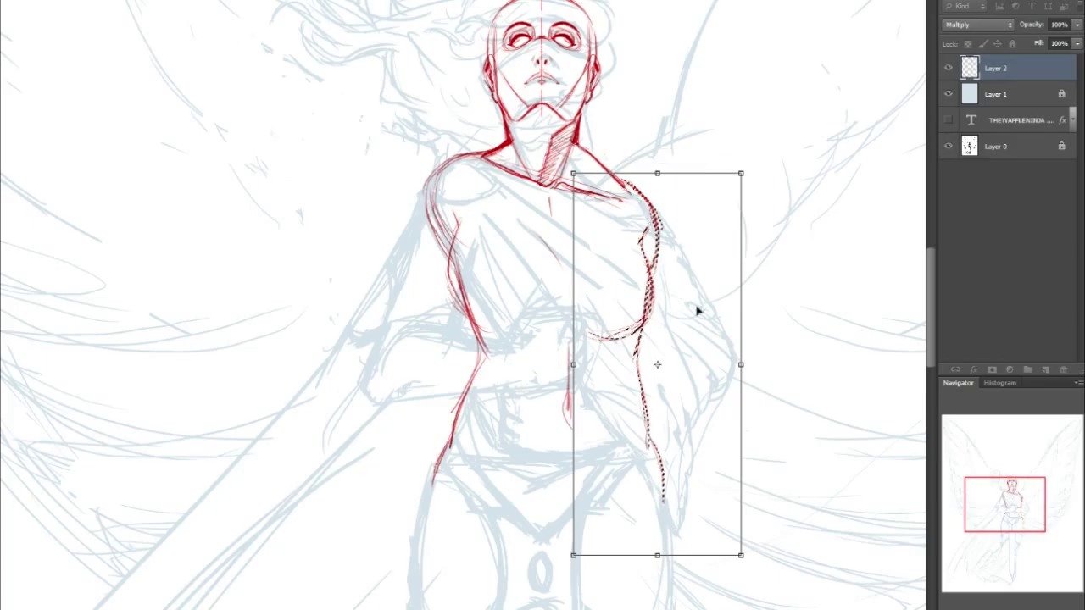
pyautogui.moveTo(735, 366); pyautogui.dragTo(727, 364)
pyautogui.press('Return')
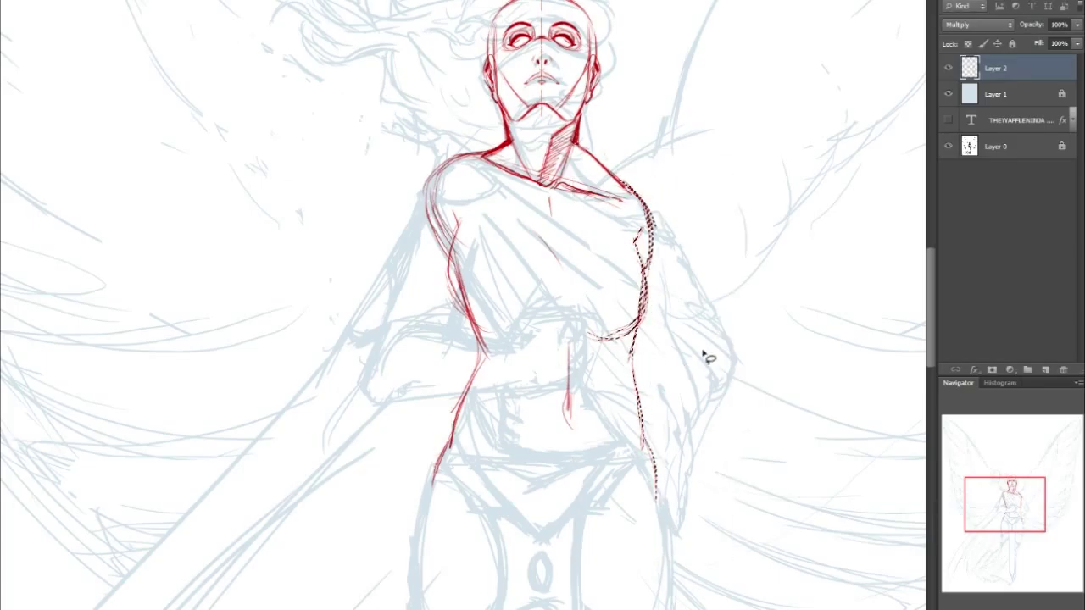
pyautogui.hotkey('ctrl', 'd')
# Draw a V-shaped pelvis line between the hips and the curved underside of the right breast
pyautogui.moveTo(1011, 496); pyautogui.dragTo(1022, 511)
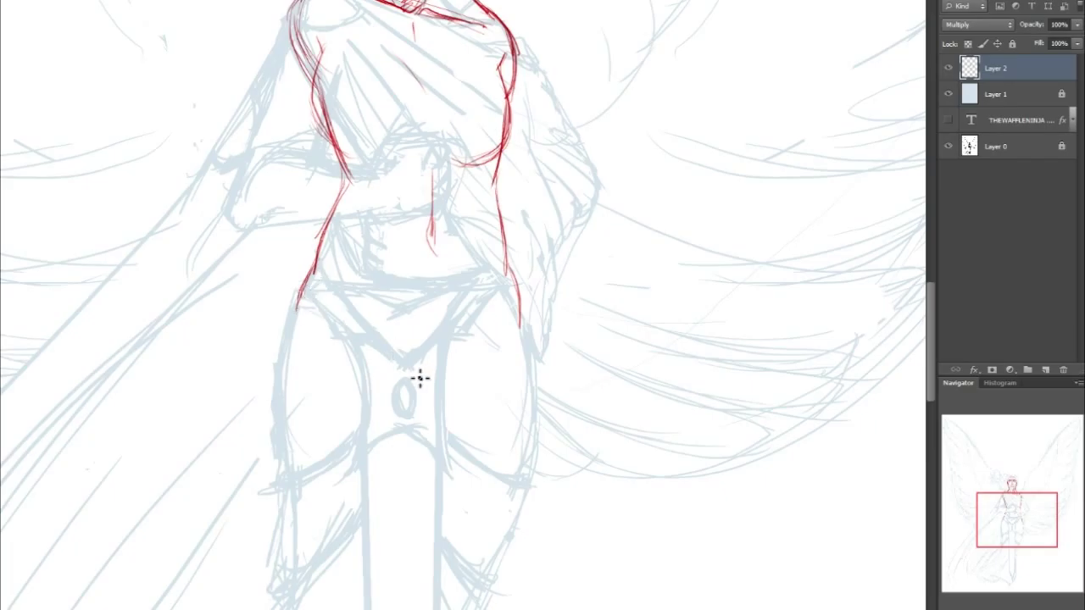
pyautogui.moveTo(352, 303)
pyautogui.mouseDown()
pyautogui.moveTo(401, 363)
pyautogui.moveTo(500, 279)
pyautogui.mouseUp()
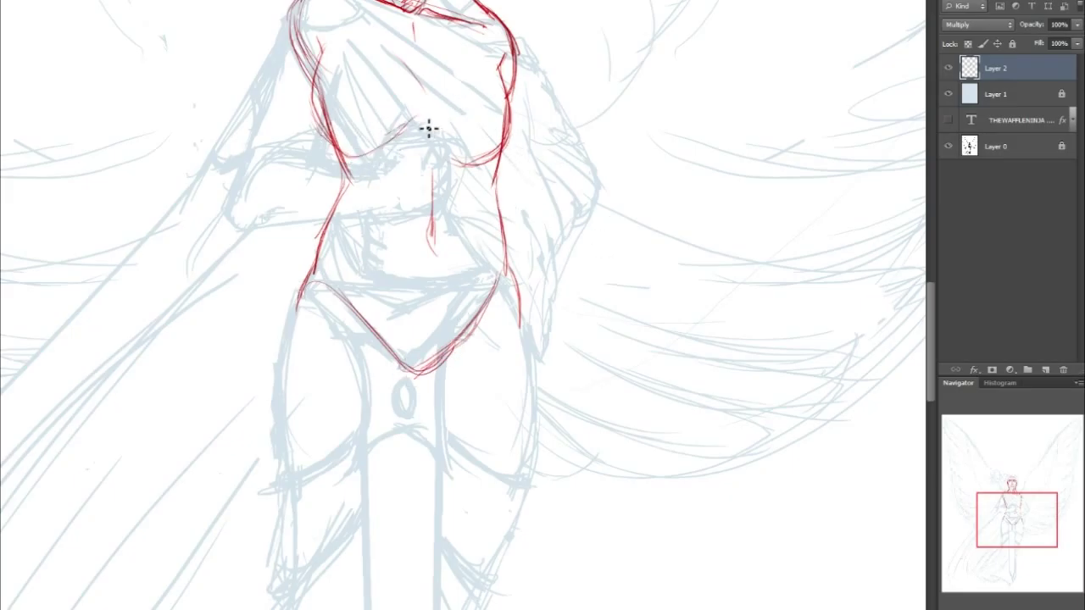
pyautogui.moveTo(1028, 498); pyautogui.dragTo(1024, 454)
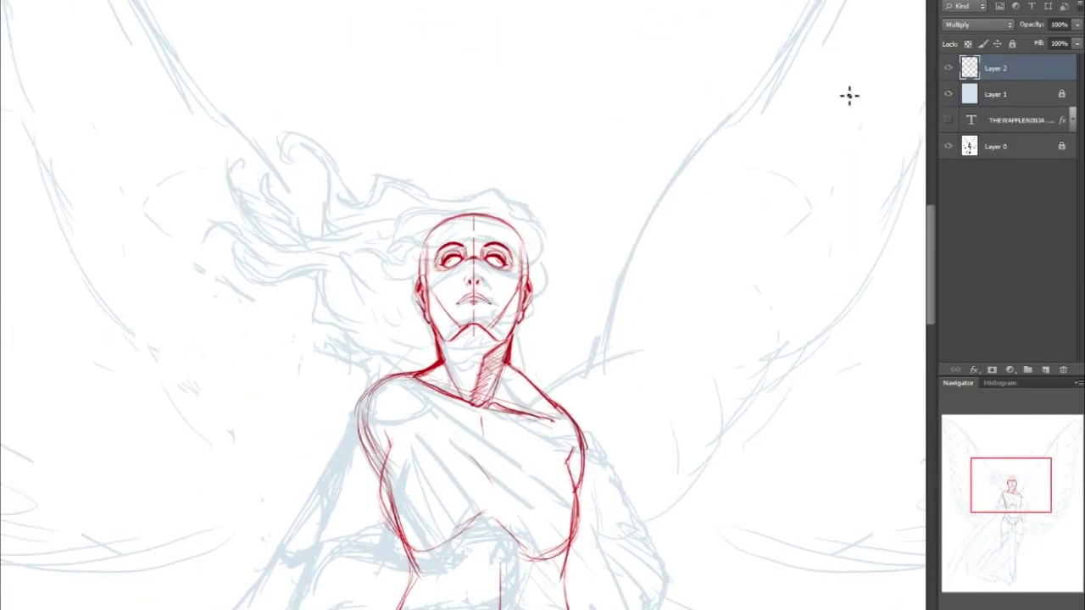
pyautogui.moveTo(1024, 473); pyautogui.dragTo(1022, 524)
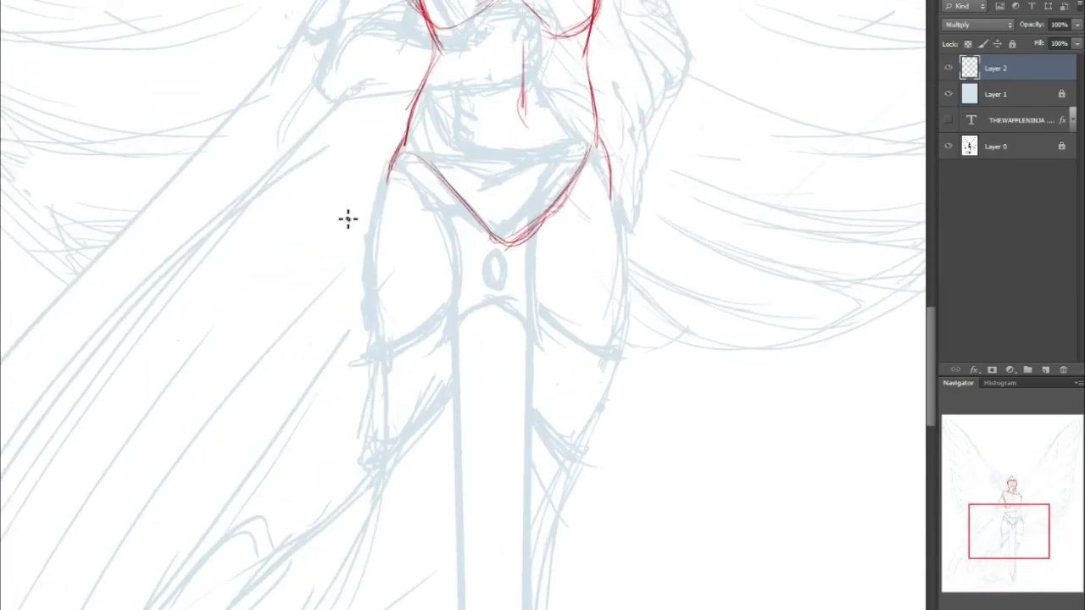
# Draw the outer contours of both thighs from the hips towards the knees and shade the crotch point below the pelvis line
pyautogui.moveTo(395, 162); pyautogui.dragTo(371, 264)
pyautogui.moveTo(384, 363); pyautogui.dragTo(413, 485)
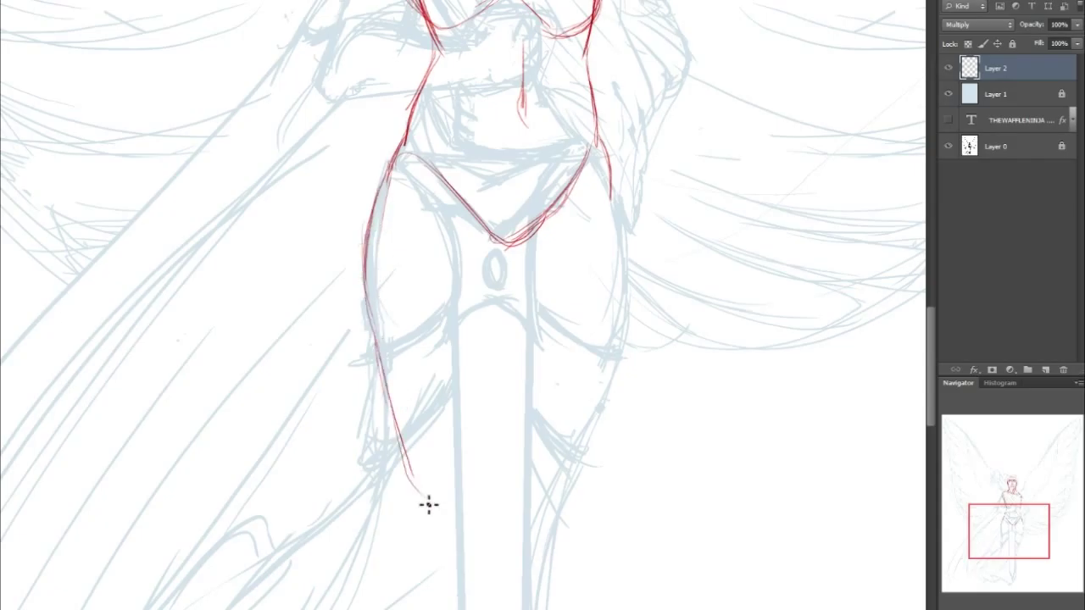
pyautogui.moveTo(607, 157)
pyautogui.mouseDown()
pyautogui.moveTo(622, 243)
pyautogui.moveTo(617, 360)
pyautogui.mouseUp()
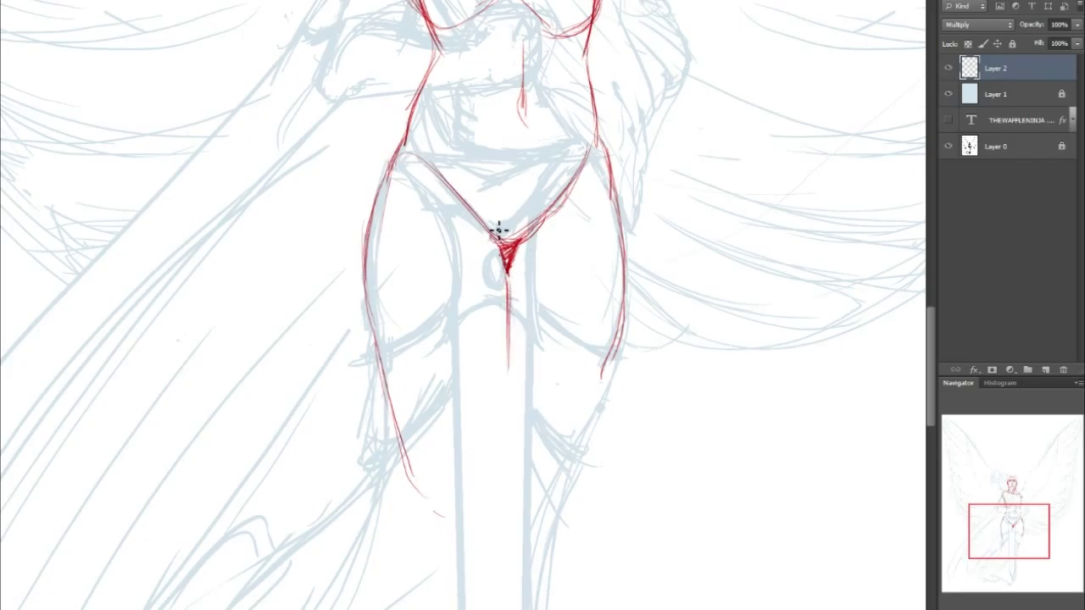
pyautogui.moveTo(623, 329); pyautogui.dragTo(574, 462)
pyautogui.moveTo(627, 348); pyautogui.dragTo(569, 462)
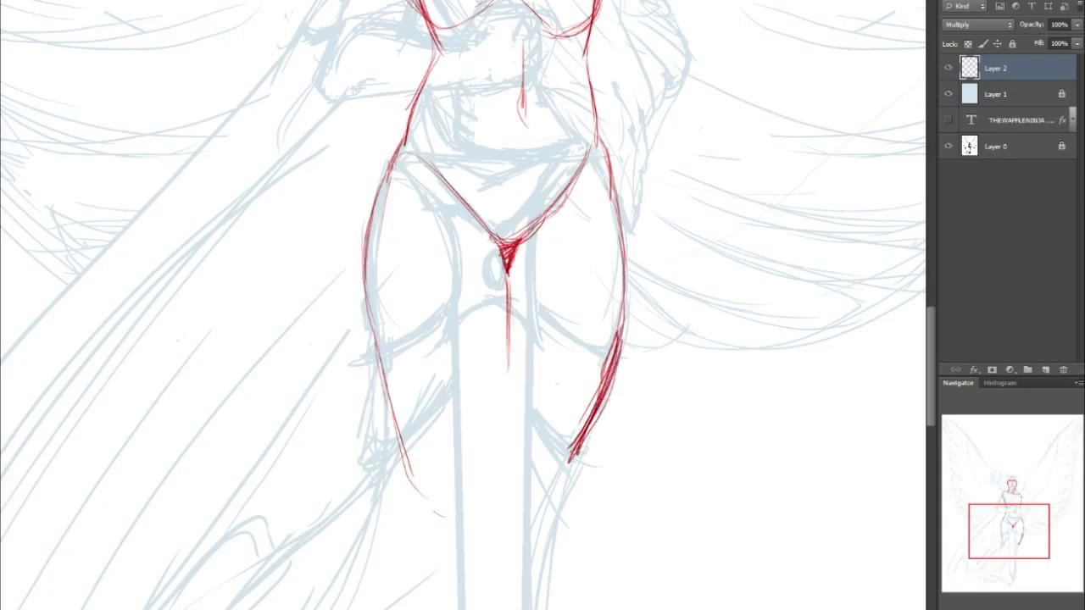
pyautogui.moveTo(606, 351)
pyautogui.mouseDown()
pyautogui.moveTo(577, 428)
pyautogui.moveTo(598, 424)
pyautogui.mouseUp()
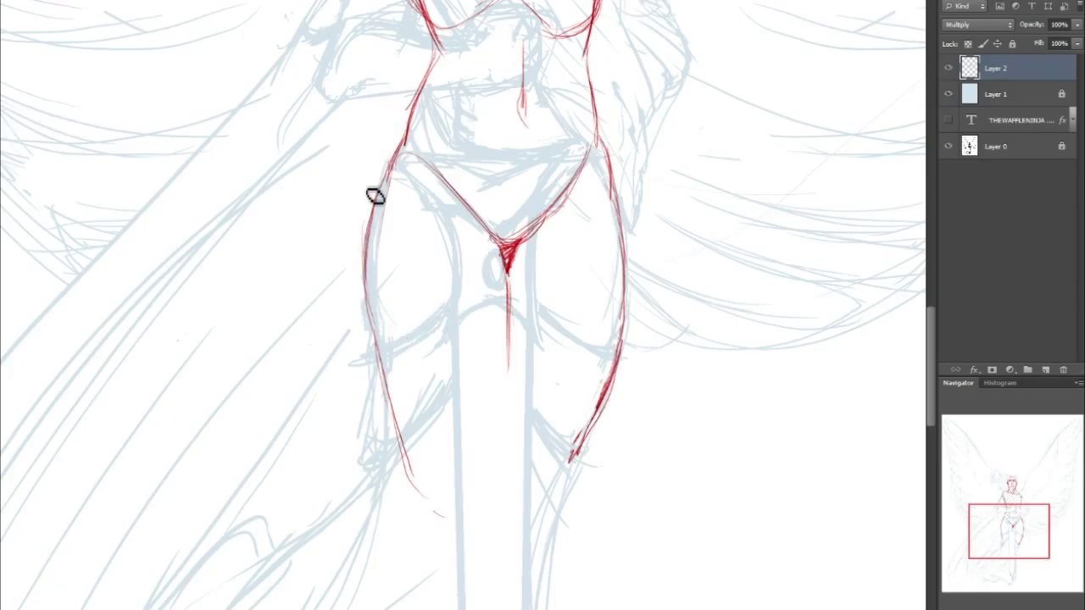
# Reinforce the outer curve of the left hip and the V-shaped pelvis line with heavier strokes
pyautogui.moveTo(371, 237)
pyautogui.mouseDown()
pyautogui.moveTo(401, 159)
pyautogui.moveTo(364, 250)
pyautogui.mouseUp()
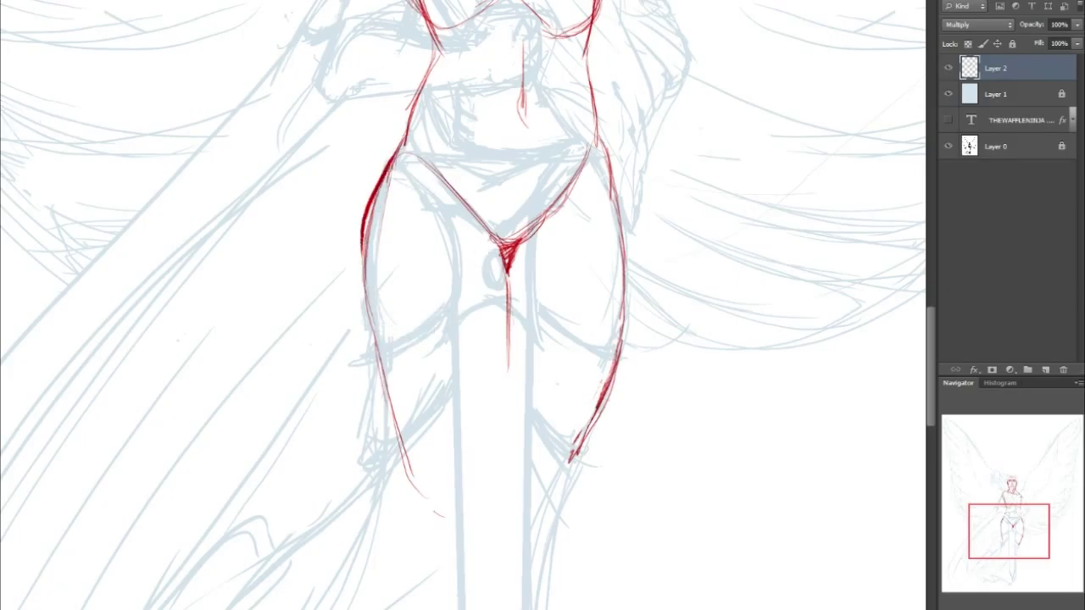
pyautogui.hotkey('ctrl', 'z')
pyautogui.moveTo(394, 165); pyautogui.dragTo(366, 276)
pyautogui.moveTo(372, 199); pyautogui.dragTo(366, 312)
pyautogui.hotkey('ctrl', 'z')
# Lasso both outer thigh contours, move them slightly upwards and narrow them from both sides with Free Transform
pyautogui.moveTo(1006, 519); pyautogui.dragTo(1001, 505)
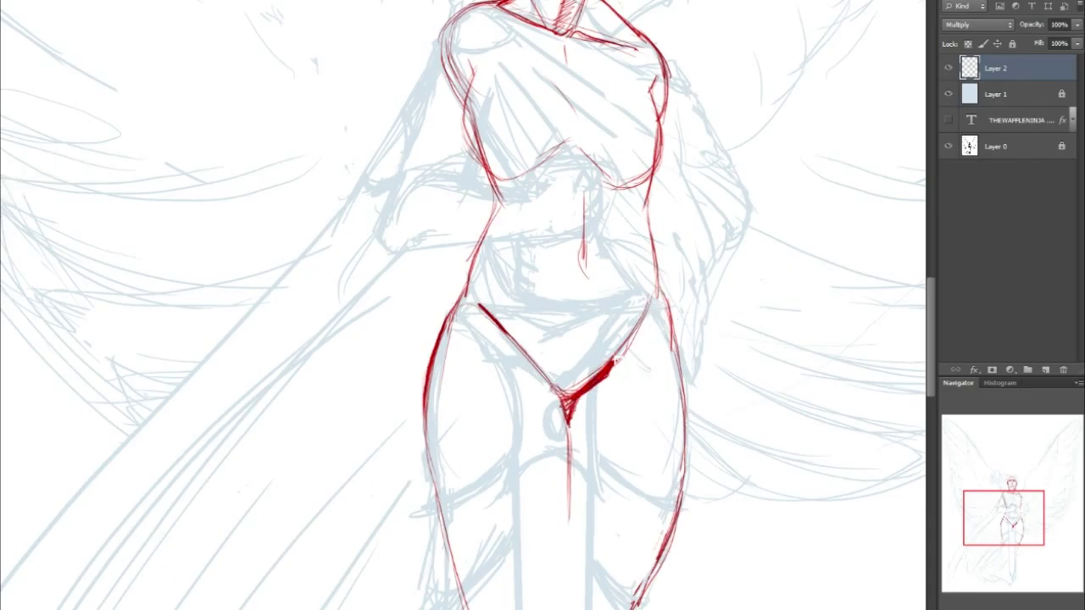
pyautogui.moveTo(964, 508); pyautogui.dragTo(960, 498)
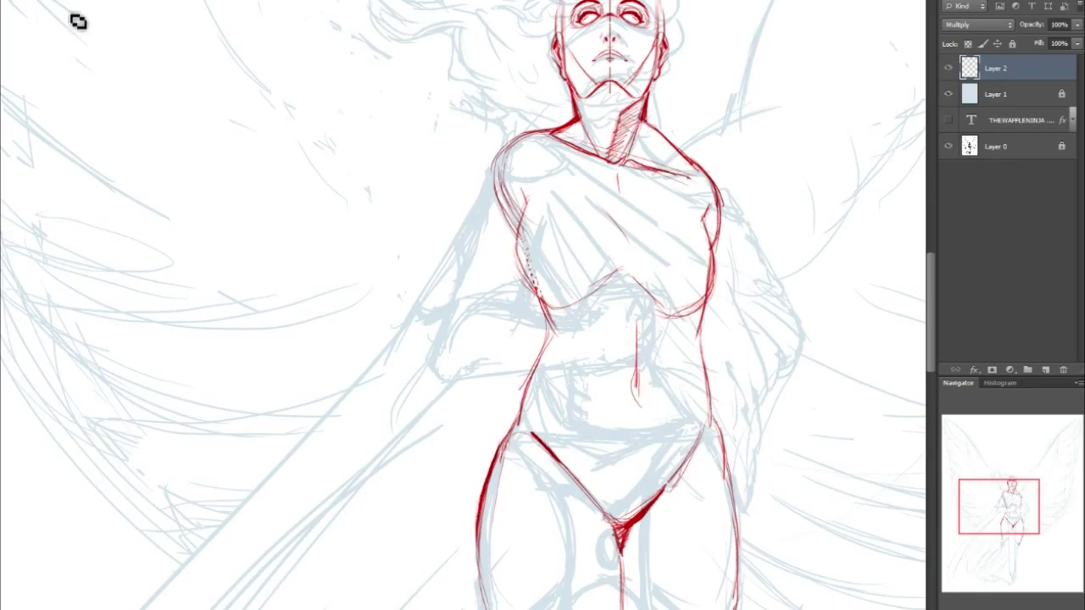
pyautogui.moveTo(1010, 507); pyautogui.dragTo(1023, 524)
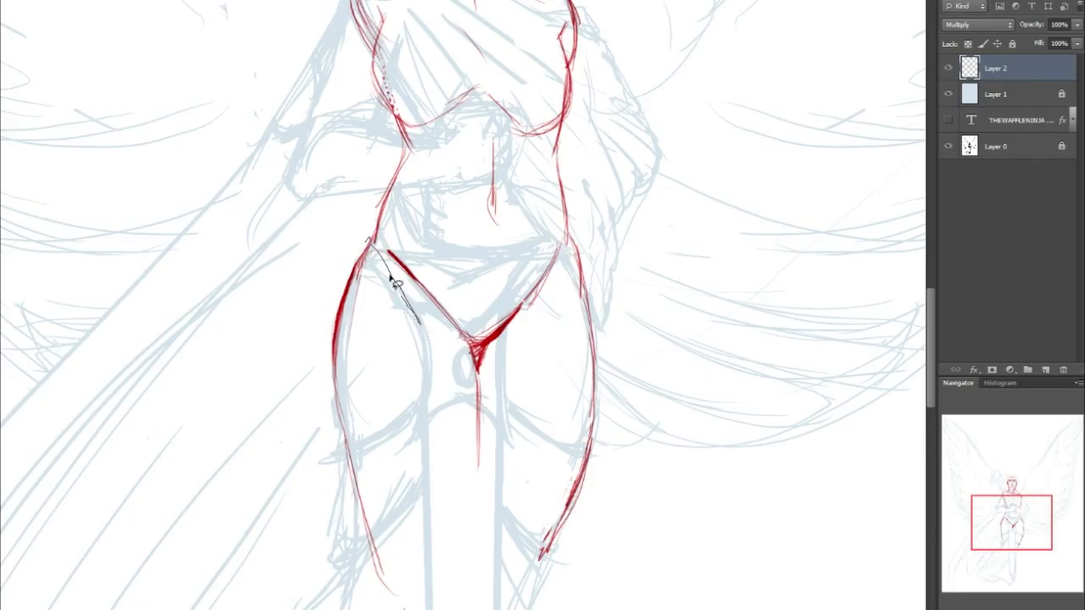
pyautogui.moveTo(385, 258)
pyautogui.mouseDown()
pyautogui.moveTo(470, 513)
pyautogui.moveTo(518, 468)
pyautogui.moveTo(557, 296)
pyautogui.mouseUp()
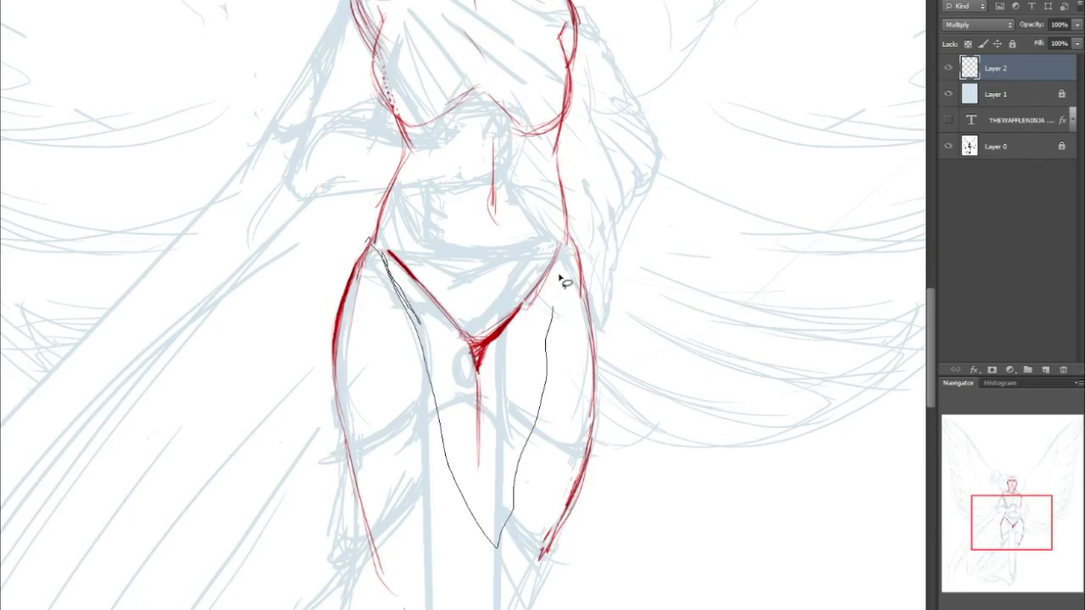
pyautogui.moveTo(625, 356)
pyautogui.mouseDown()
pyautogui.moveTo(384, 587)
pyautogui.moveTo(289, 572)
pyautogui.moveTo(346, 246)
pyautogui.mouseUp()
pyautogui.moveTo(351, 465)
pyautogui.mouseDown()
pyautogui.moveTo(464, 523)
pyautogui.moveTo(373, 498)
pyautogui.mouseUp()
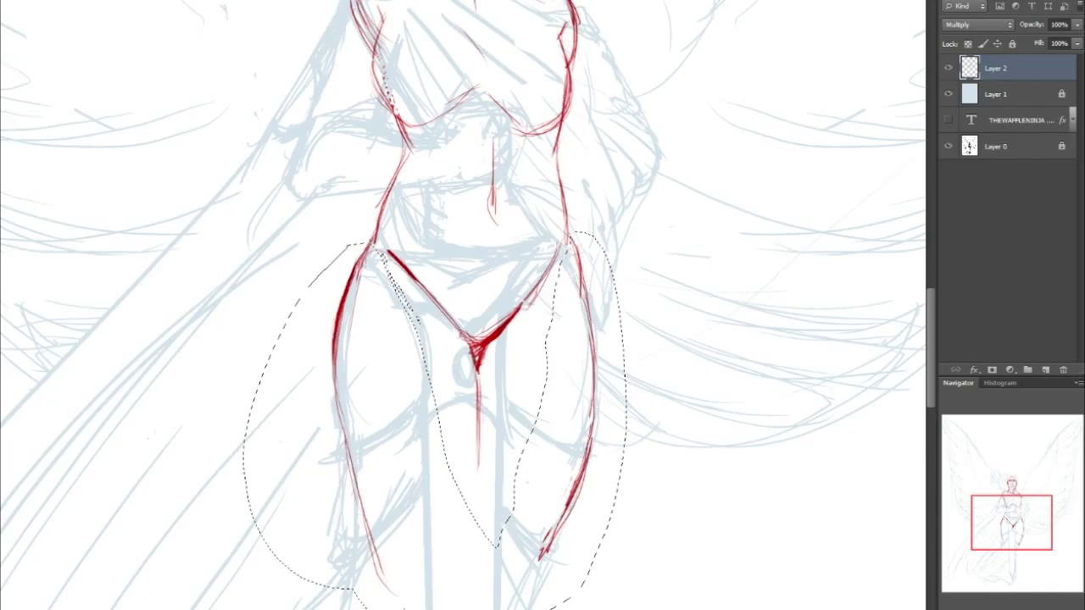
pyautogui.moveTo(389, 318); pyautogui.dragTo(388, 301)
pyautogui.hotkey('ctrl', 't')
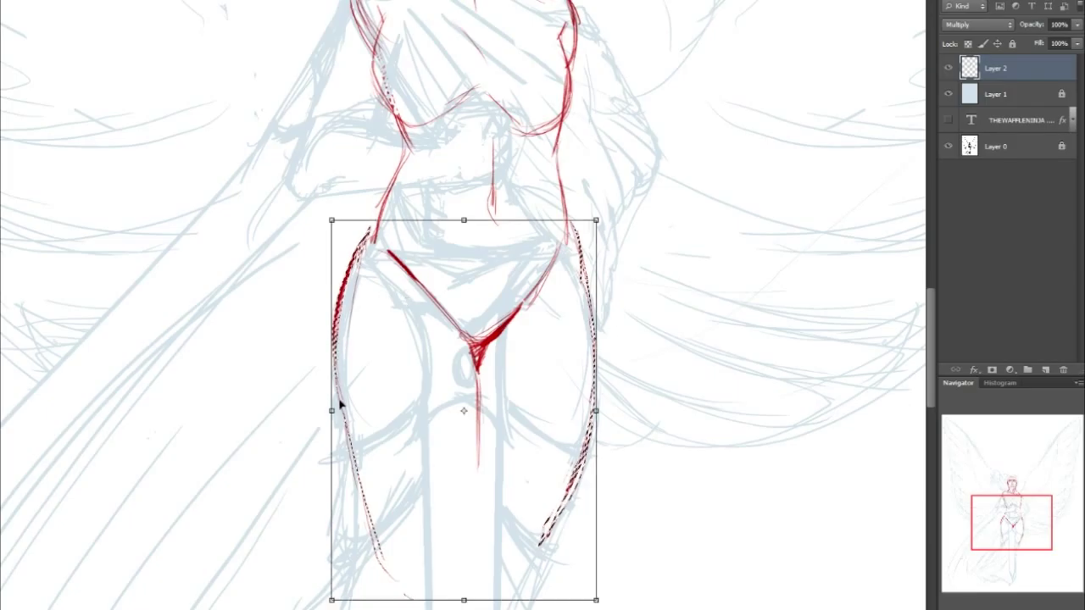
pyautogui.moveTo(332, 410); pyautogui.dragTo(337, 410)
pyautogui.moveTo(595, 410); pyautogui.dragTo(588, 407)
pyautogui.press('Return')
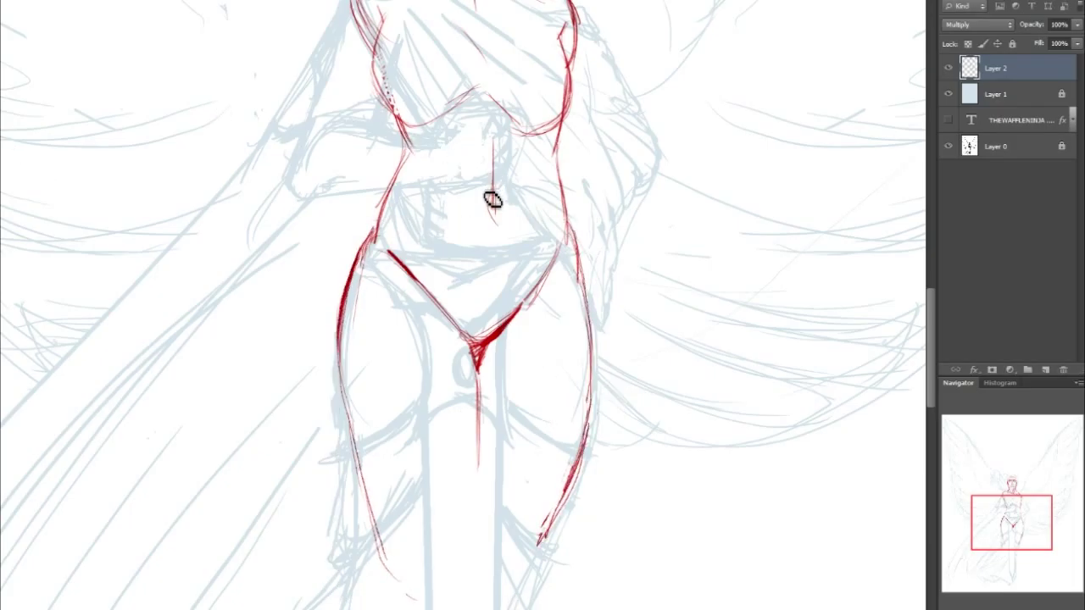
# Draw a curved line across the lower abdomen and outline the left upper arm from shoulder to elbow, including the inner elbow crease
pyautogui.moveTo(432, 267); pyautogui.dragTo(549, 264)
pyautogui.moveTo(1016, 518); pyautogui.dragTo(1025, 497)
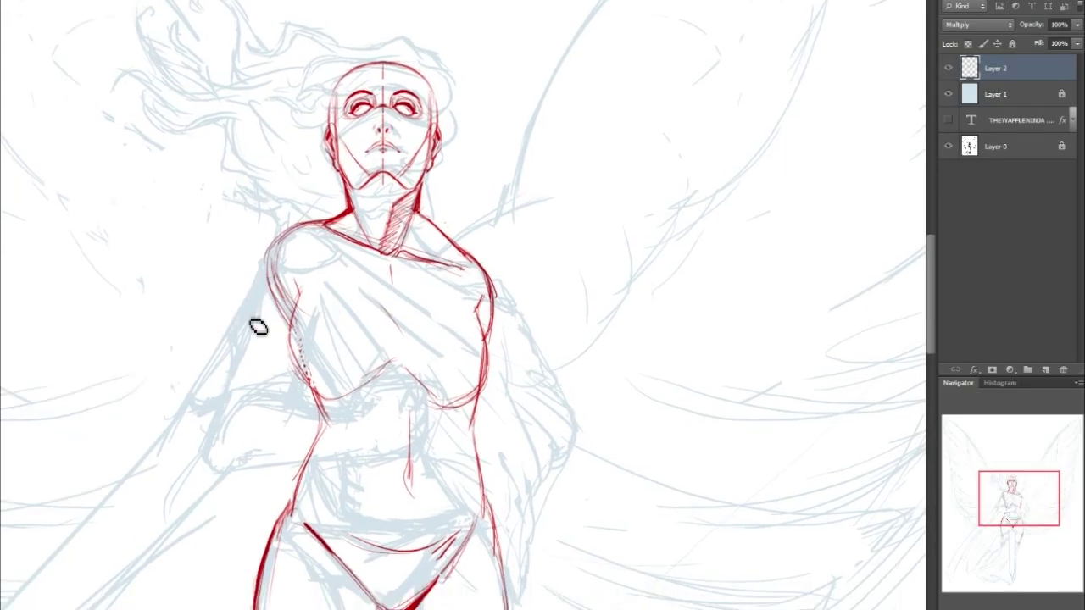
pyautogui.moveTo(235, 388); pyautogui.dragTo(273, 310)
pyautogui.moveTo(272, 267); pyautogui.dragTo(230, 393)
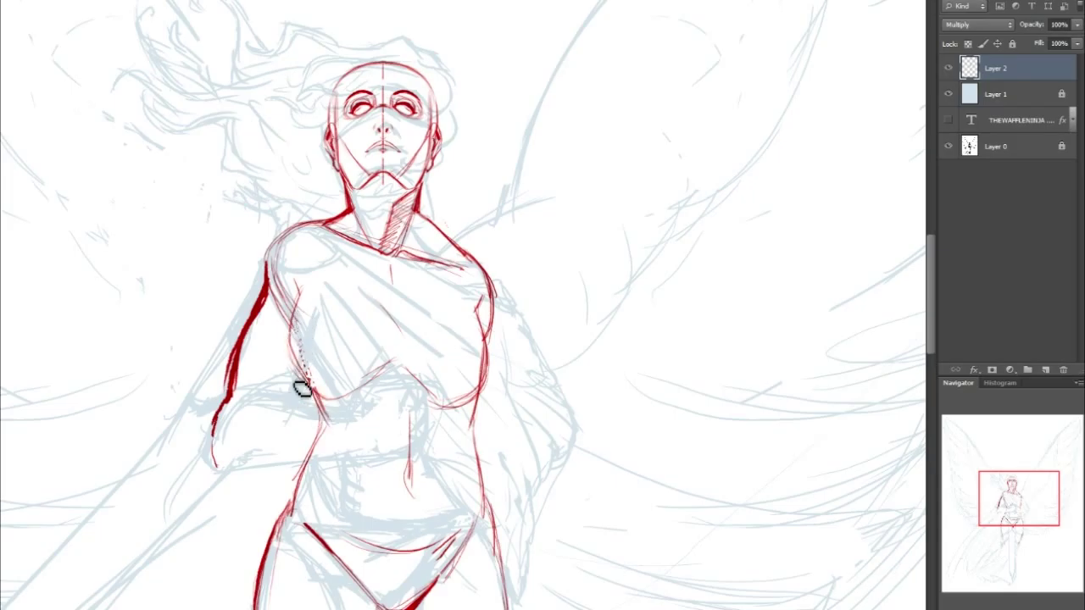
pyautogui.moveTo(299, 389)
pyautogui.mouseDown()
pyautogui.moveTo(289, 397)
pyautogui.moveTo(261, 376)
pyautogui.moveTo(290, 398)
pyautogui.mouseUp()
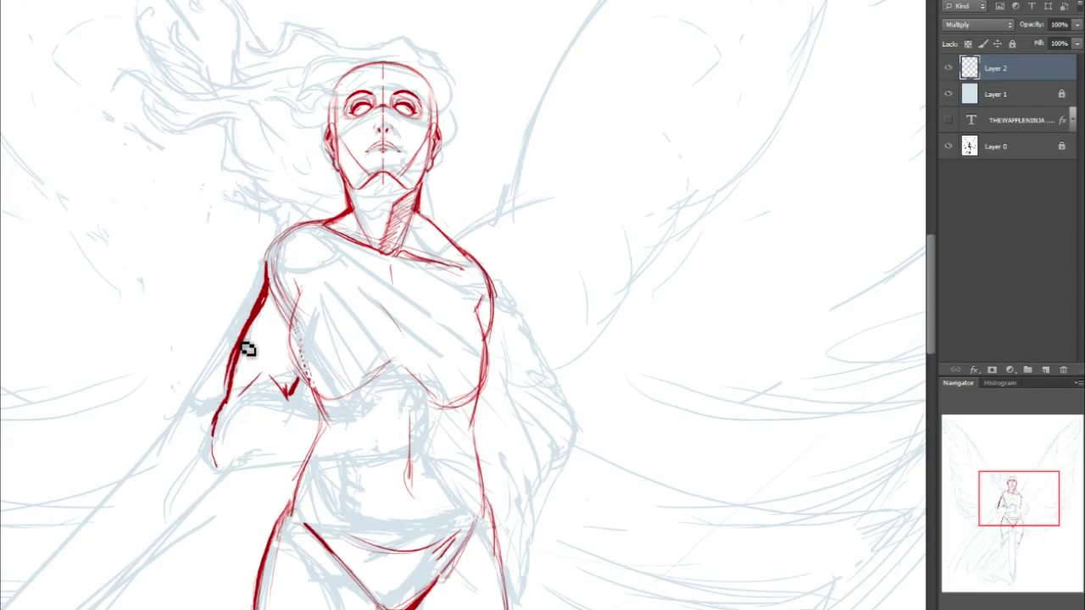
pyautogui.moveTo(229, 390); pyautogui.dragTo(246, 334)
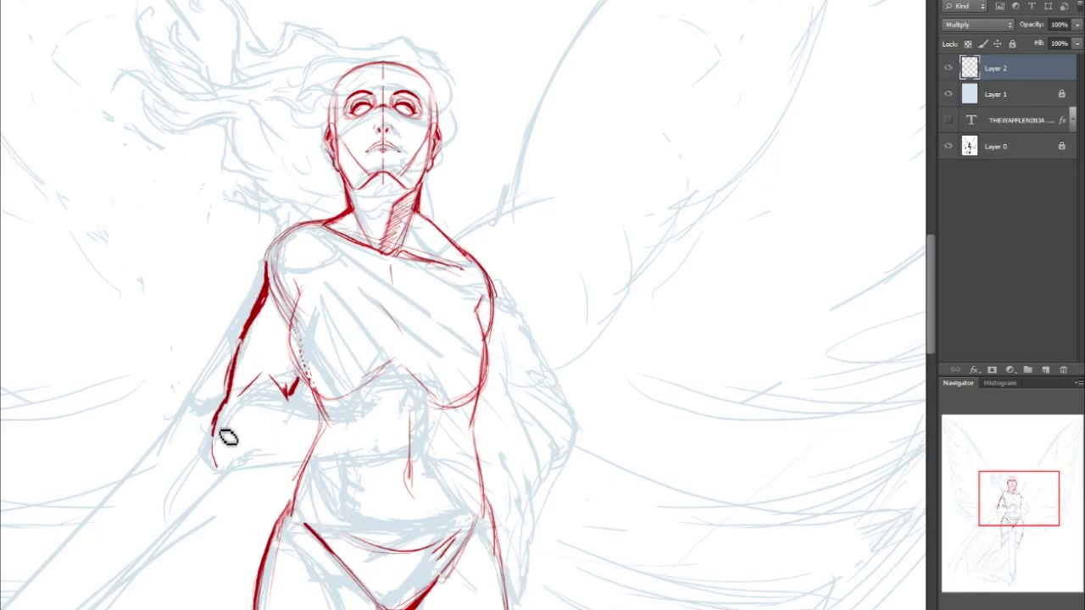
# Draw the left forearm across the waist and block in its wrist and fist below the chest
pyautogui.moveTo(246, 395); pyautogui.dragTo(365, 415)
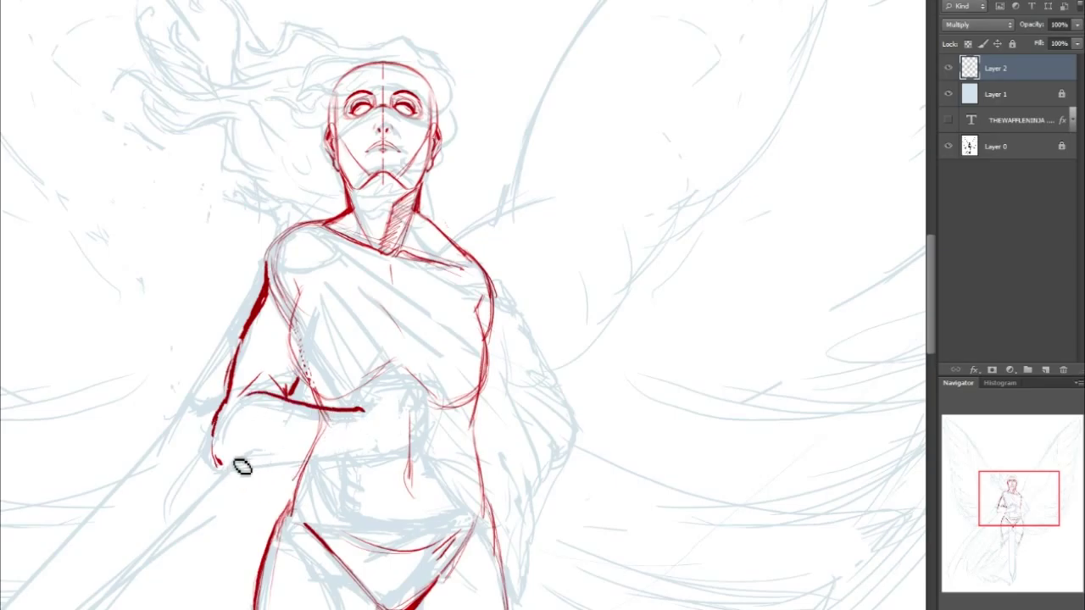
pyautogui.moveTo(222, 462)
pyautogui.mouseDown()
pyautogui.moveTo(376, 450)
pyautogui.moveTo(366, 414)
pyautogui.mouseUp()
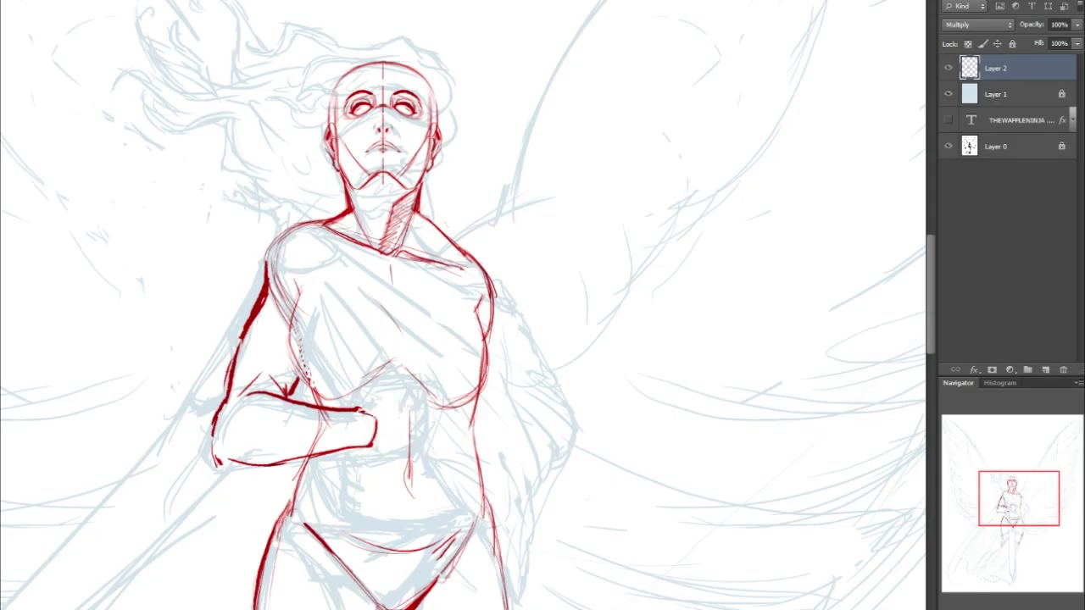
pyautogui.moveTo(375, 448); pyautogui.dragTo(419, 439)
pyautogui.moveTo(421, 395); pyautogui.dragTo(424, 437)
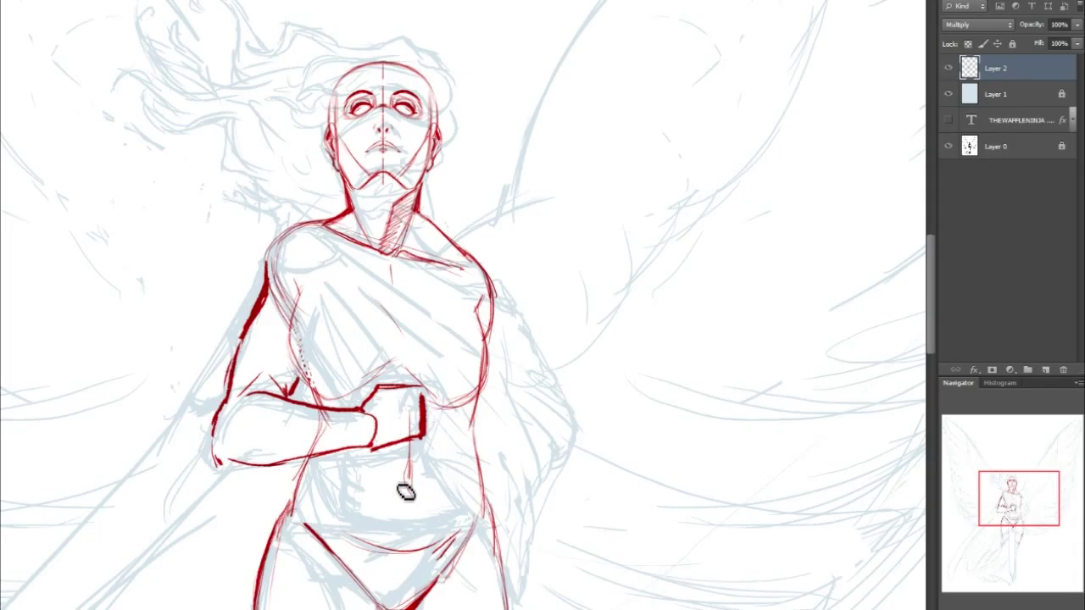
# Draw the outer contour of the right upper arm from the shoulder down to the elbow
pyautogui.moveTo(494, 332); pyautogui.dragTo(500, 359)
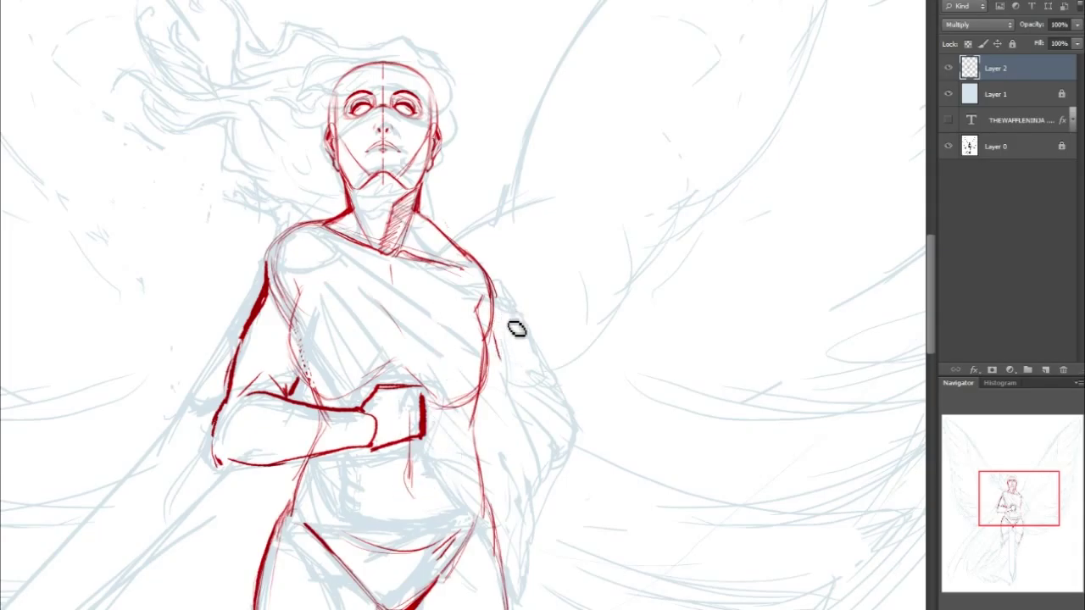
pyautogui.moveTo(495, 309)
pyautogui.mouseDown()
pyautogui.moveTo(553, 411)
pyautogui.moveTo(541, 447)
pyautogui.mouseUp()
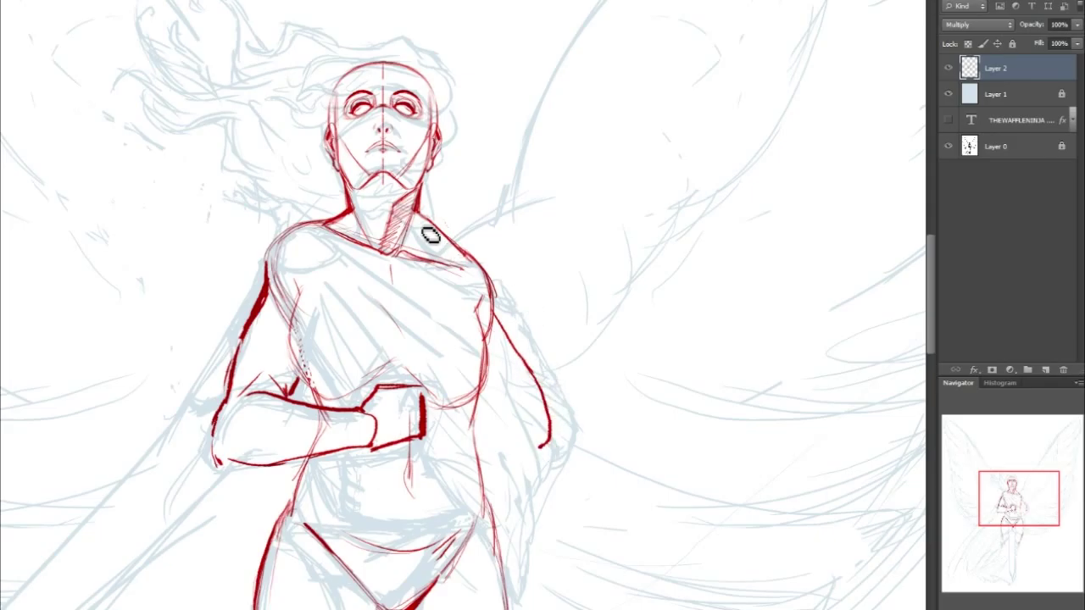
pyautogui.moveTo(1039, 488); pyautogui.dragTo(1033, 494)
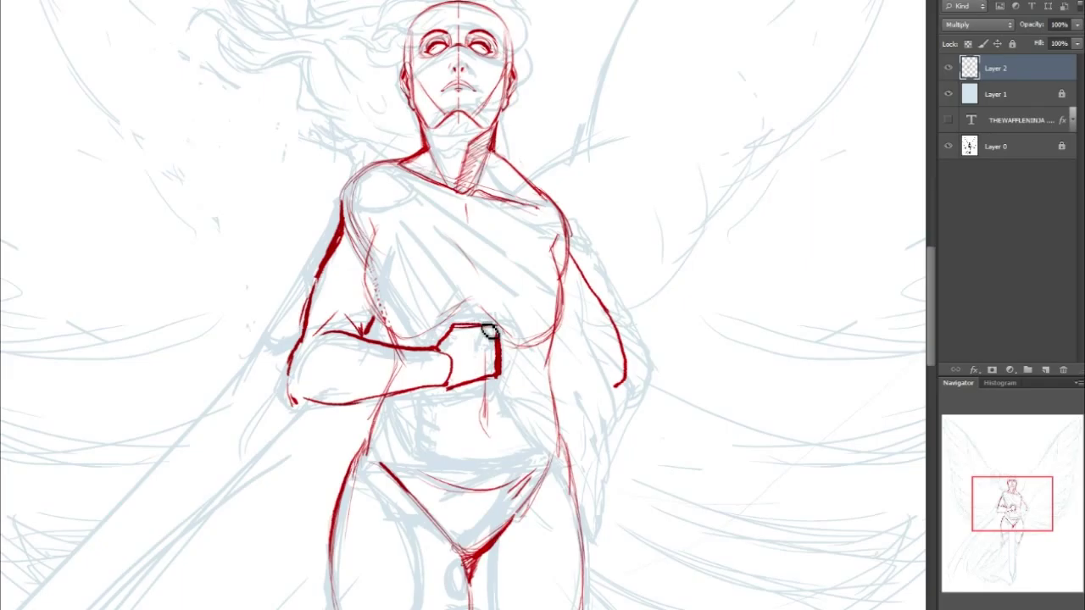
# Block in the second hand as a box directly beneath the first fist, with a short wrist line
pyautogui.moveTo(1023, 478)
pyautogui.mouseDown()
pyautogui.moveTo(1016, 468)
pyautogui.moveTo(973, 496)
pyautogui.moveTo(979, 506)
pyautogui.mouseUp()
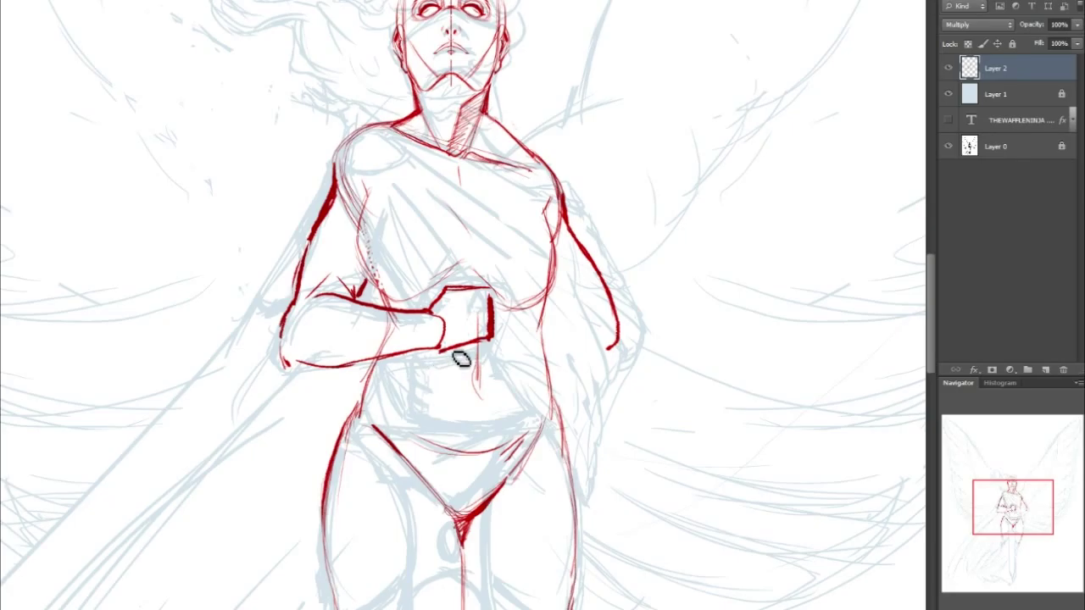
pyautogui.moveTo(429, 361)
pyautogui.mouseDown()
pyautogui.moveTo(436, 392)
pyautogui.moveTo(475, 432)
pyautogui.moveTo(441, 420)
pyautogui.moveTo(494, 411)
pyautogui.mouseUp()
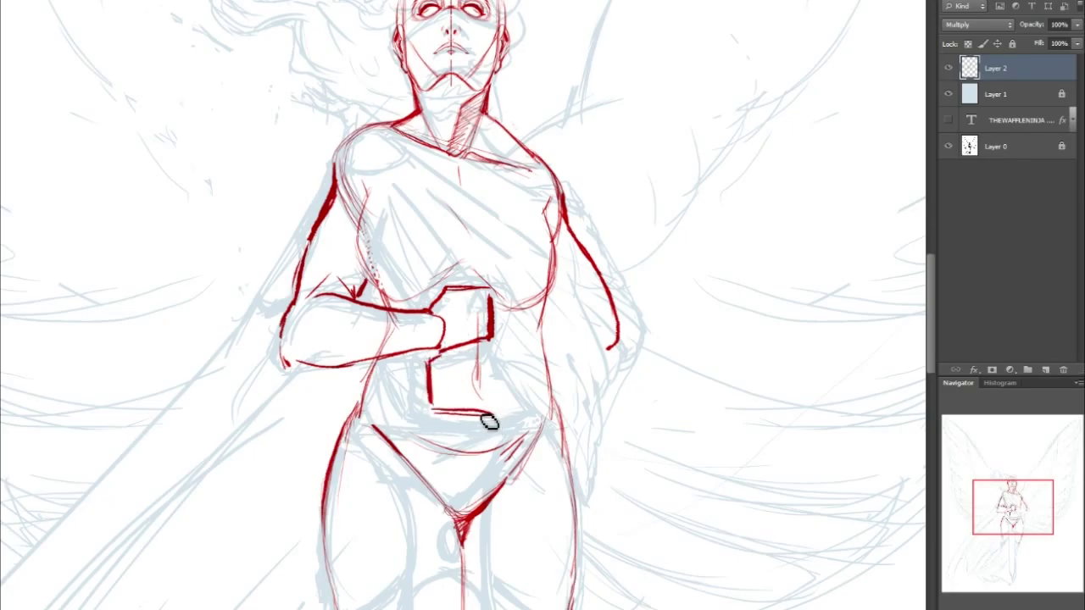
pyautogui.moveTo(484, 351); pyautogui.dragTo(501, 380)
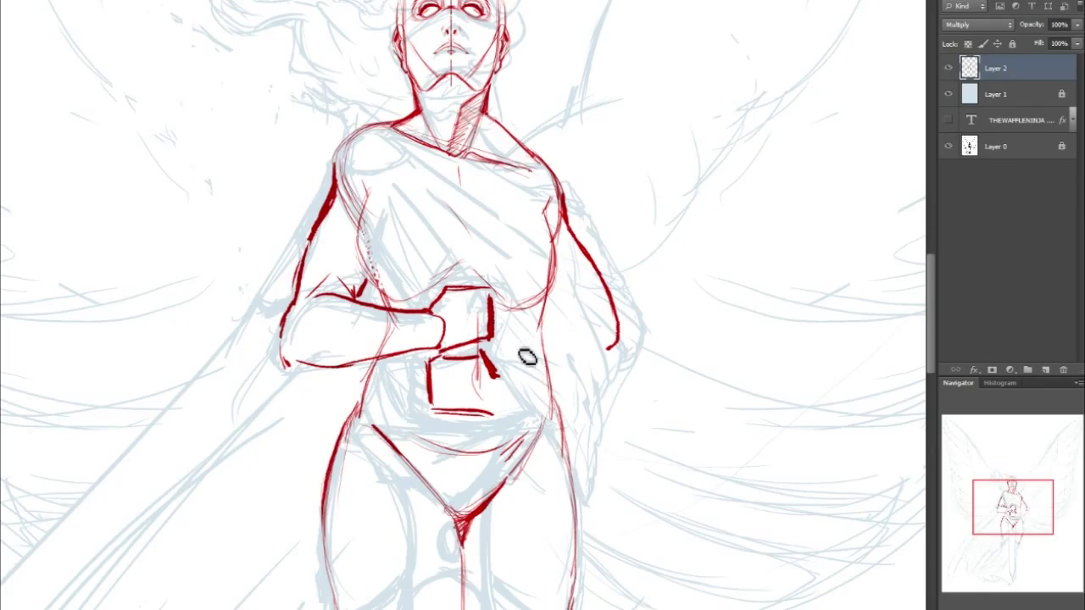
# Draw the right forearm from the lower hand back to the elbow and tighten the upper arm's outer contour
pyautogui.moveTo(585, 299)
pyautogui.mouseDown()
pyautogui.moveTo(502, 365)
pyautogui.moveTo(584, 327)
pyautogui.moveTo(606, 346)
pyautogui.mouseUp()
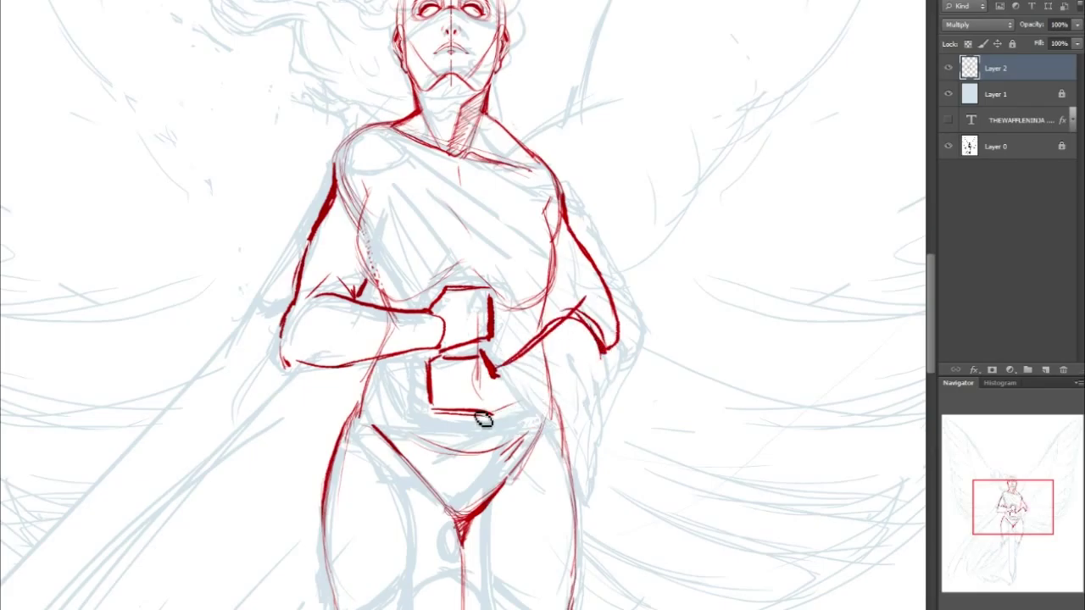
pyautogui.moveTo(494, 415)
pyautogui.mouseDown()
pyautogui.moveTo(610, 366)
pyautogui.moveTo(594, 265)
pyautogui.mouseUp()
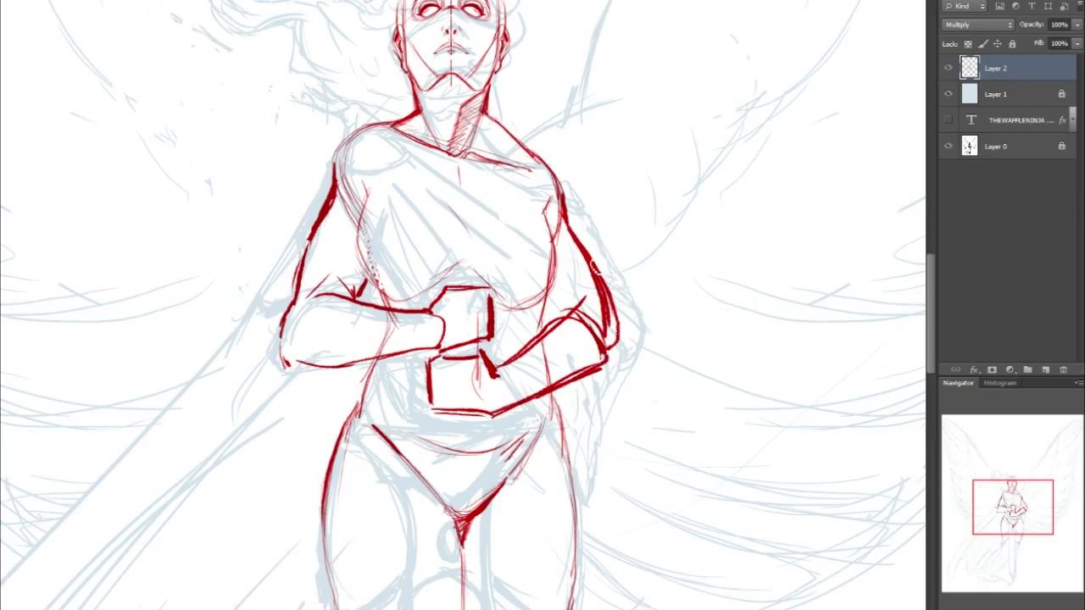
pyautogui.moveTo(555, 312)
pyautogui.mouseDown()
pyautogui.moveTo(555, 337)
pyautogui.moveTo(549, 329)
pyautogui.mouseUp()
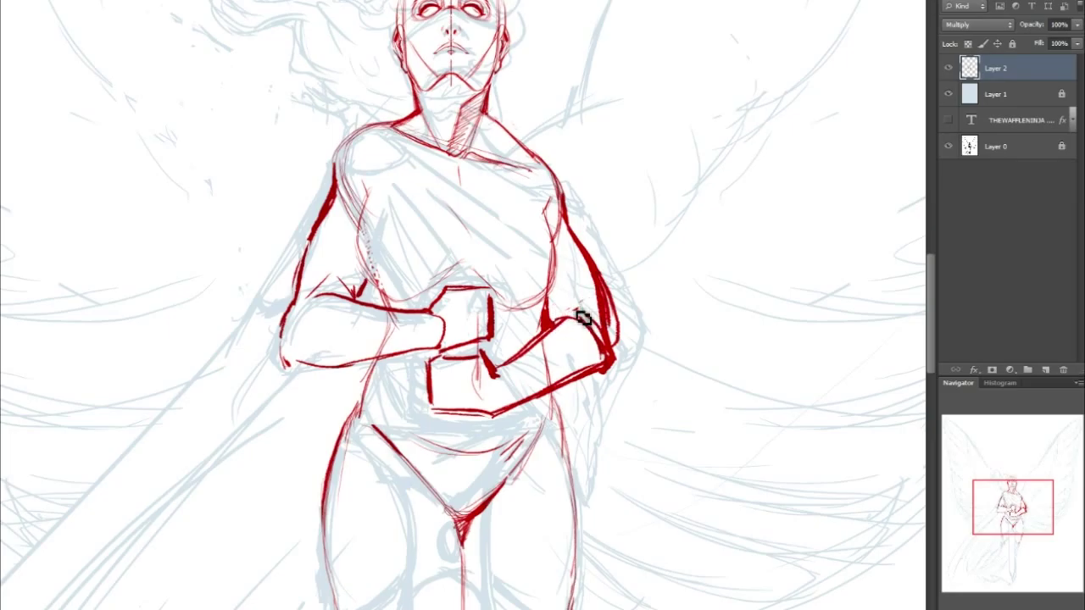
pyautogui.moveTo(621, 312)
pyautogui.mouseDown()
pyautogui.moveTo(610, 282)
pyautogui.moveTo(619, 313)
pyautogui.mouseUp()
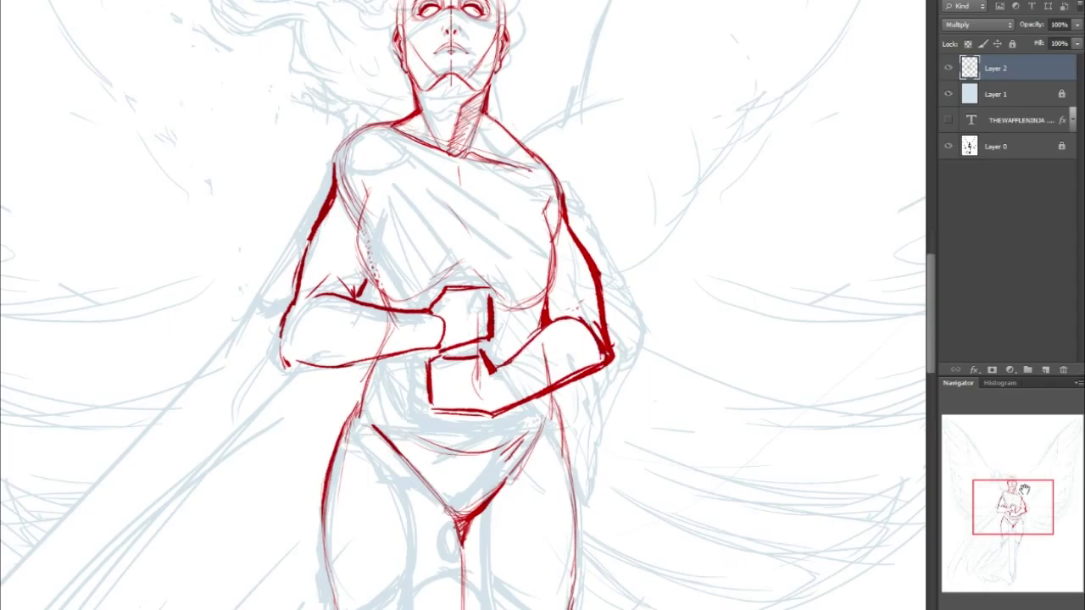
# Lasso the chest and waist contours together with the pelvis and thigh lines, leaving the arms and hands out of the selection
pyautogui.moveTo(997, 498)
pyautogui.mouseDown()
pyautogui.moveTo(995, 487)
pyautogui.moveTo(1002, 514)
pyautogui.moveTo(1002, 495)
pyautogui.mouseUp()
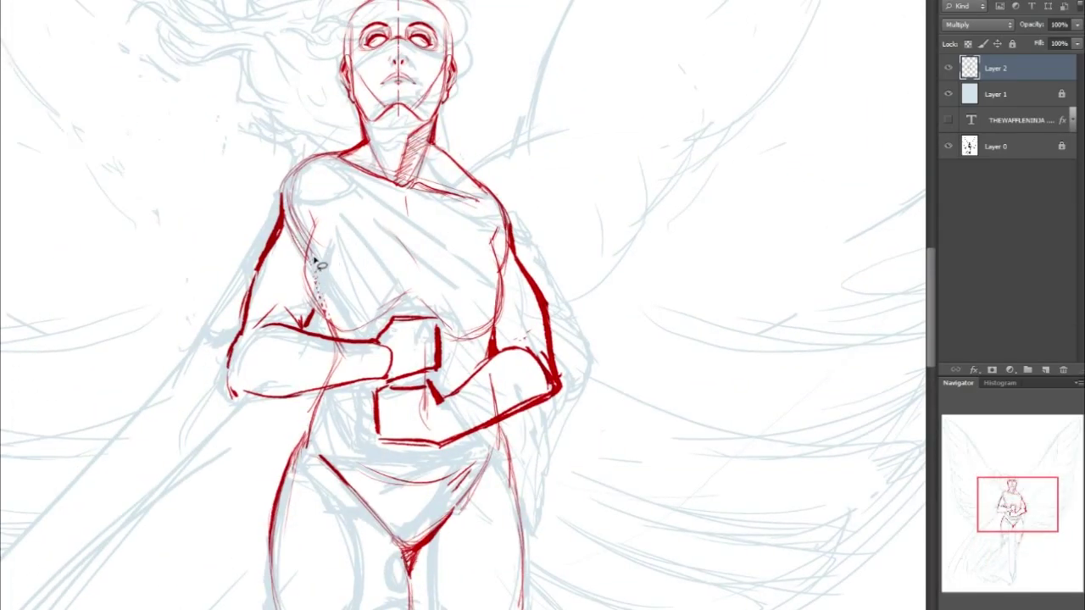
pyautogui.moveTo(362, 206)
pyautogui.mouseDown()
pyautogui.moveTo(423, 239)
pyautogui.moveTo(482, 220)
pyautogui.mouseUp()
pyautogui.click(471, 270)
pyautogui.moveTo(333, 198)
pyautogui.mouseDown()
pyautogui.moveTo(407, 245)
pyautogui.moveTo(480, 223)
pyautogui.mouseUp()
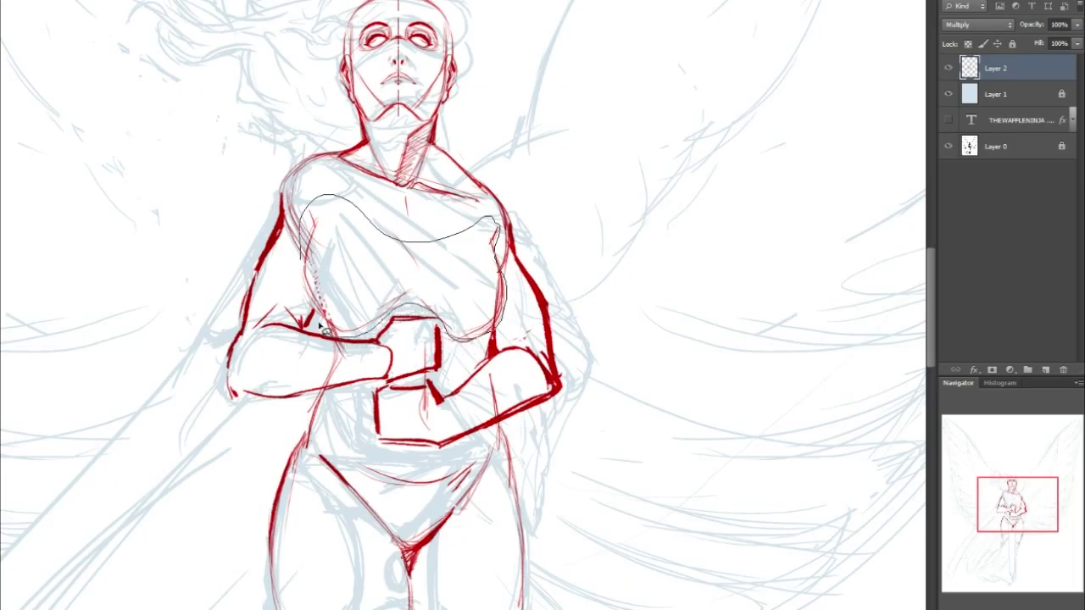
pyautogui.moveTo(290, 265); pyautogui.dragTo(288, 275)
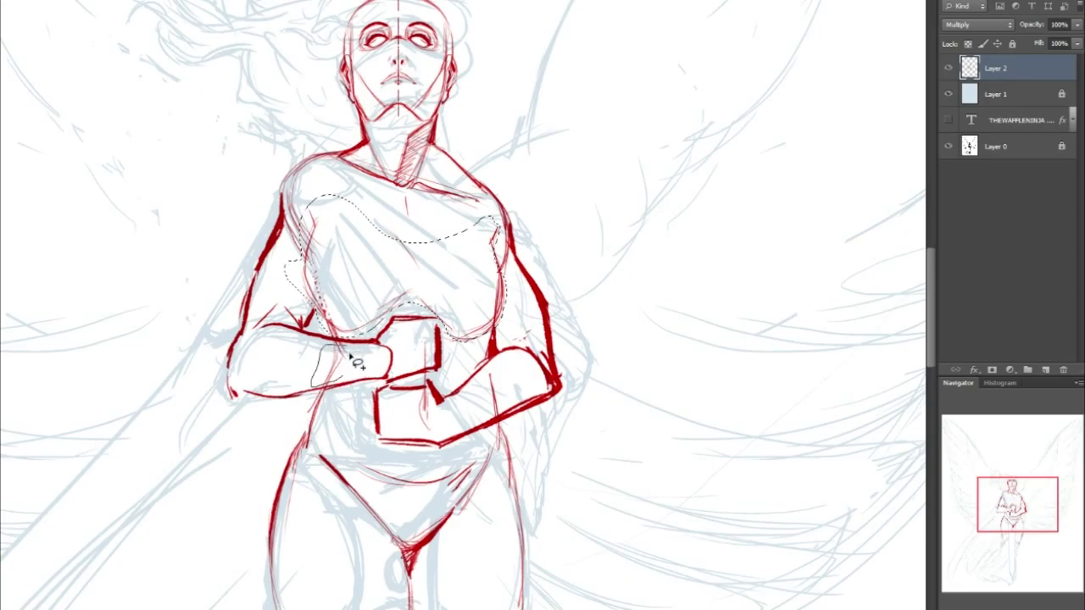
pyautogui.moveTo(349, 354); pyautogui.dragTo(351, 356)
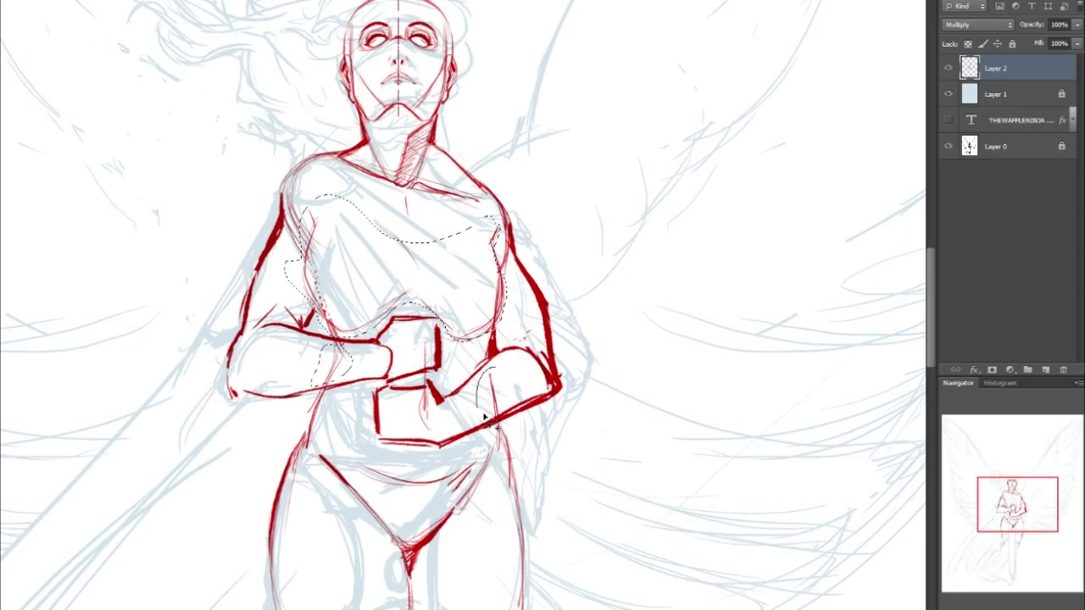
pyautogui.moveTo(490, 383); pyautogui.dragTo(489, 386)
pyautogui.moveTo(1003, 453); pyautogui.dragTo(1005, 525)
pyautogui.moveTo(413, 253)
pyautogui.mouseDown()
pyautogui.moveTo(440, 288)
pyautogui.moveTo(490, 324)
pyautogui.moveTo(552, 318)
pyautogui.mouseUp()
pyautogui.moveTo(642, 380)
pyautogui.mouseDown()
pyautogui.moveTo(291, 367)
pyautogui.moveTo(419, 255)
pyautogui.mouseUp()
pyautogui.moveTo(1001, 505)
pyautogui.mouseDown()
pyautogui.moveTo(1005, 516)
pyautogui.moveTo(1008, 497)
pyautogui.mouseUp()
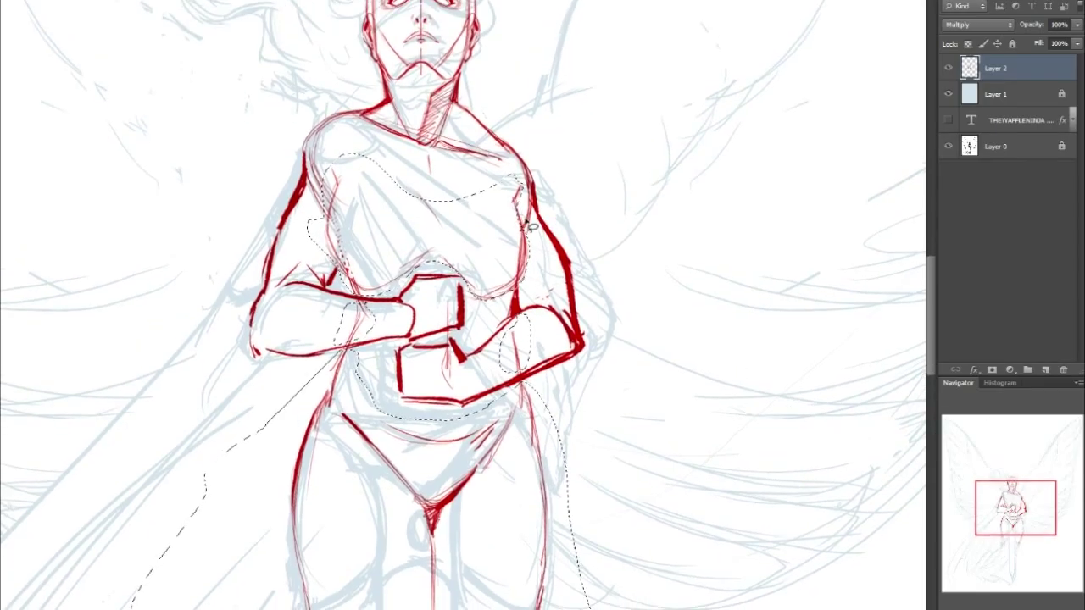
# Reposition the selected chest, waist, pelvis and thigh lines with Free Transform, apply the transformation and save the file
pyautogui.hotkey('ctrl', 't')
pyautogui.moveTo(1026, 511); pyautogui.dragTo(1021, 540)
pyautogui.moveTo(658, 511); pyautogui.dragTo(646, 491)
pyautogui.moveTo(1005, 516); pyautogui.dragTo(1014, 500)
pyautogui.moveTo(402, 357); pyautogui.dragTo(430, 365)
pyautogui.hotkey('ctrl', 's')
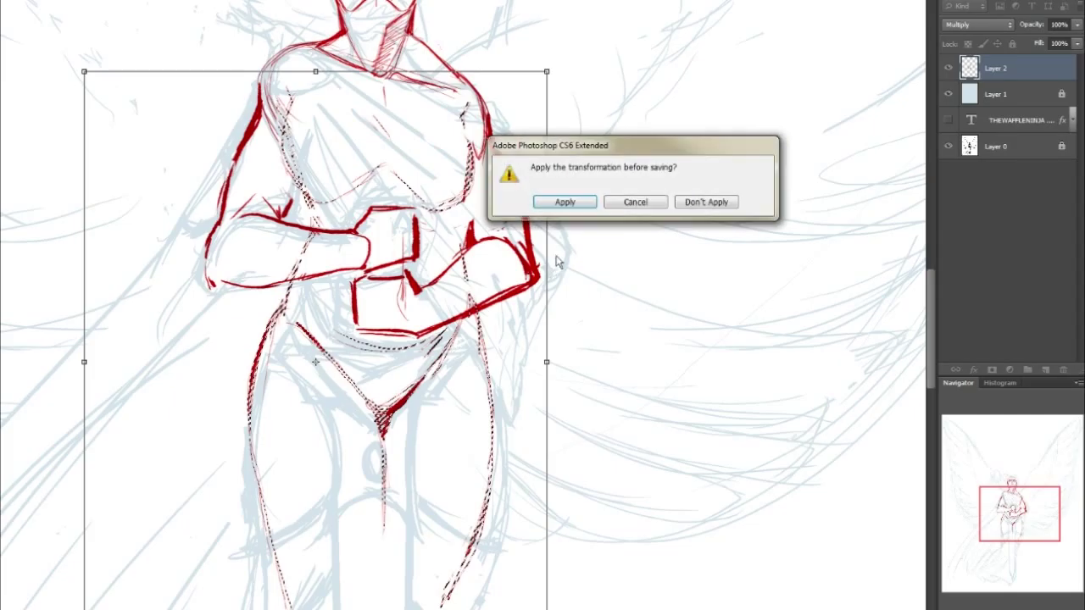
pyautogui.click(565, 201)
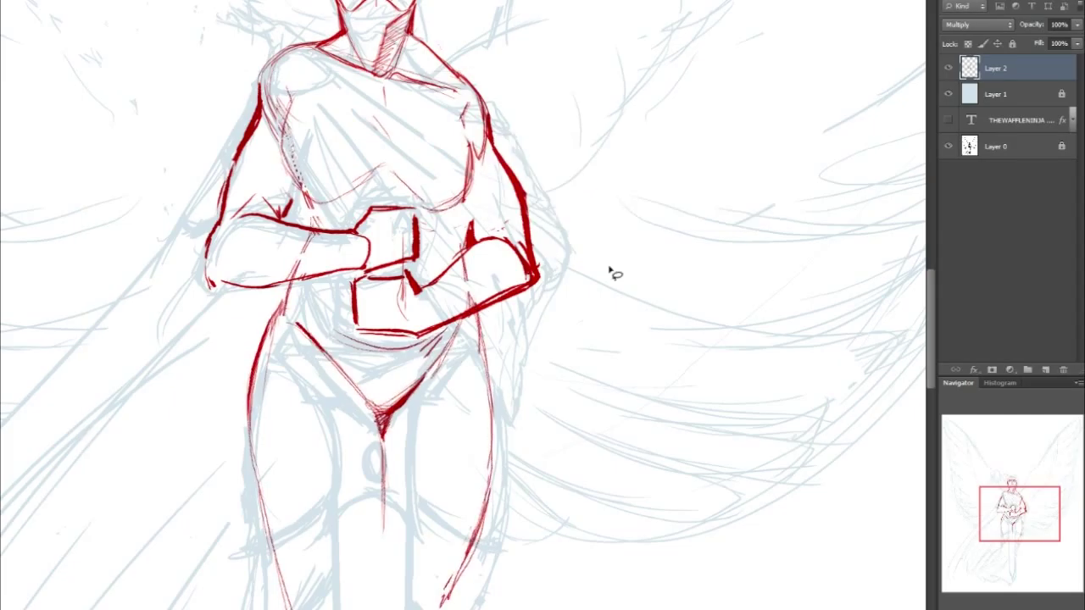
# Strengthen the chest contours and draw the torso's right side line from under the chest down to the right forearm
pyautogui.moveTo(1007, 506)
pyautogui.mouseDown()
pyautogui.moveTo(1002, 489)
pyautogui.moveTo(999, 532)
pyautogui.moveTo(999, 490)
pyautogui.mouseUp()
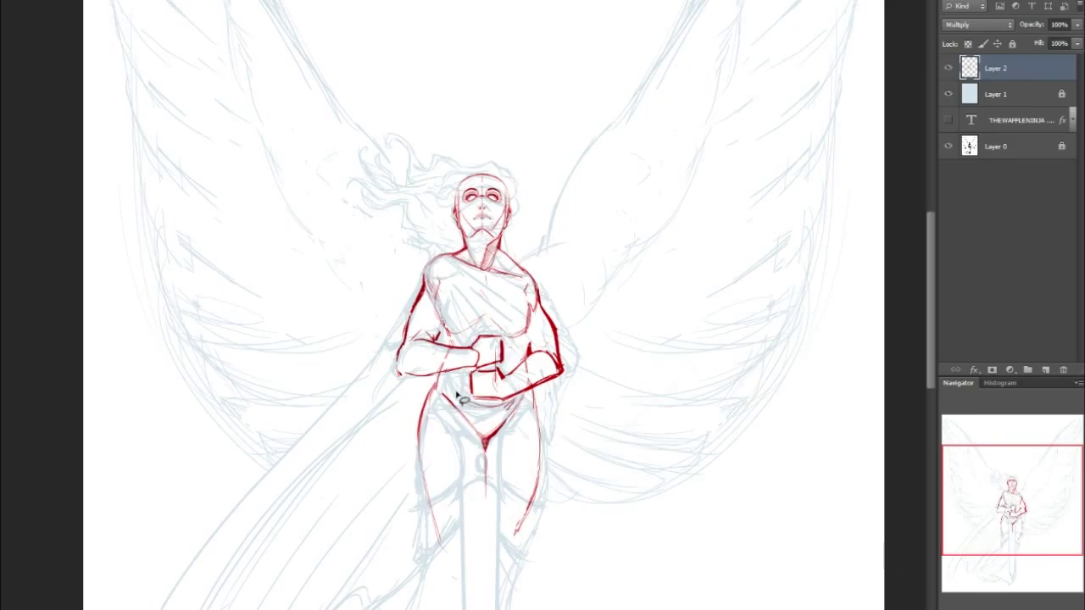
pyautogui.scroll(-3, 432, 386)
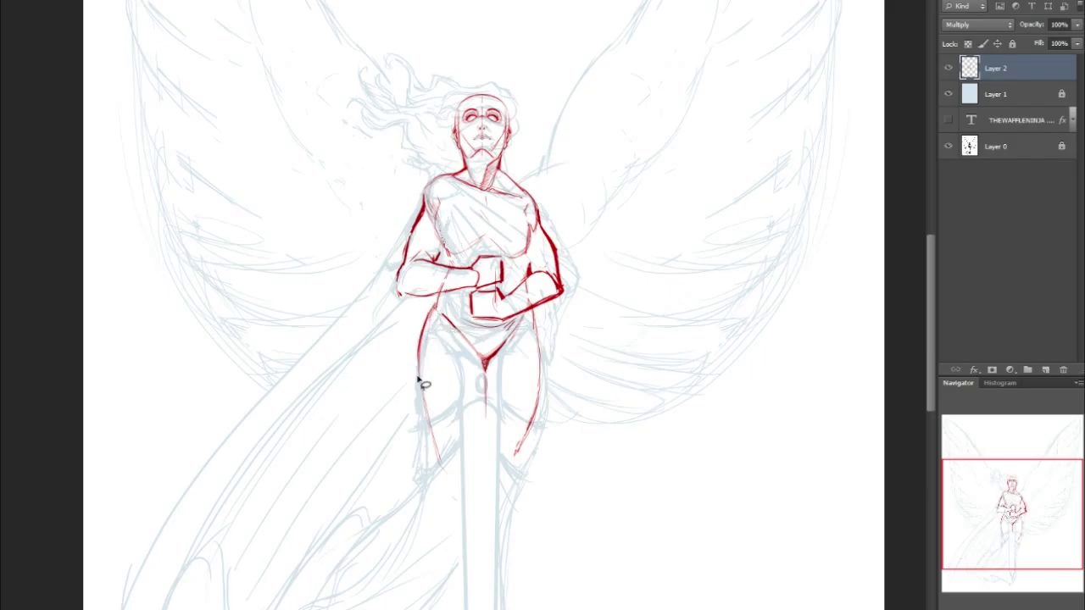
pyautogui.moveTo(1033, 509)
pyautogui.mouseDown()
pyautogui.moveTo(1028, 534)
pyautogui.moveTo(1023, 507)
pyautogui.mouseUp()
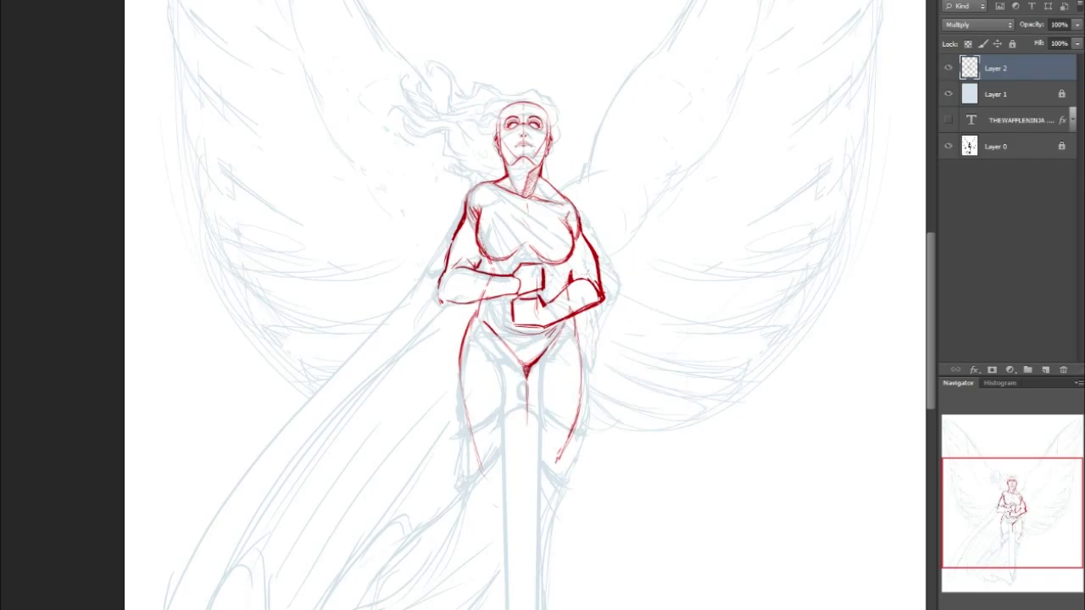
pyautogui.hotkey('ctrl', '+')
pyautogui.hotkey('ctrl', '+')
pyautogui.hotkey('ctrl', '+')
pyautogui.hotkey('ctrl', '+')
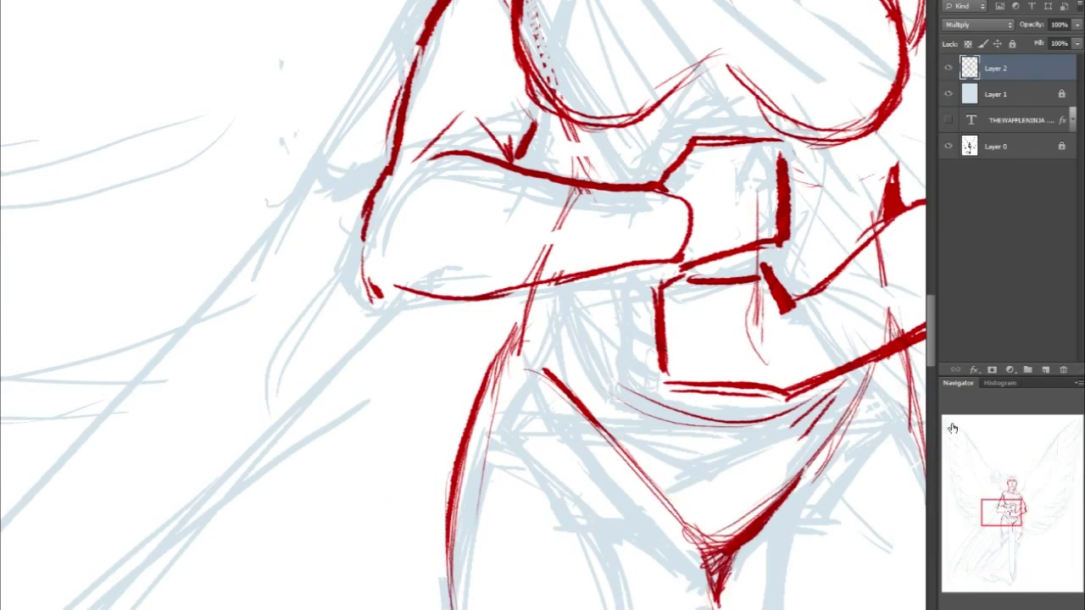
pyautogui.moveTo(1008, 514); pyautogui.dragTo(1014, 503)
pyautogui.moveTo(706, 385)
pyautogui.mouseDown()
pyautogui.moveTo(714, 471)
pyautogui.moveTo(715, 381)
pyautogui.moveTo(734, 408)
pyautogui.moveTo(736, 372)
pyautogui.moveTo(733, 437)
pyautogui.mouseUp()
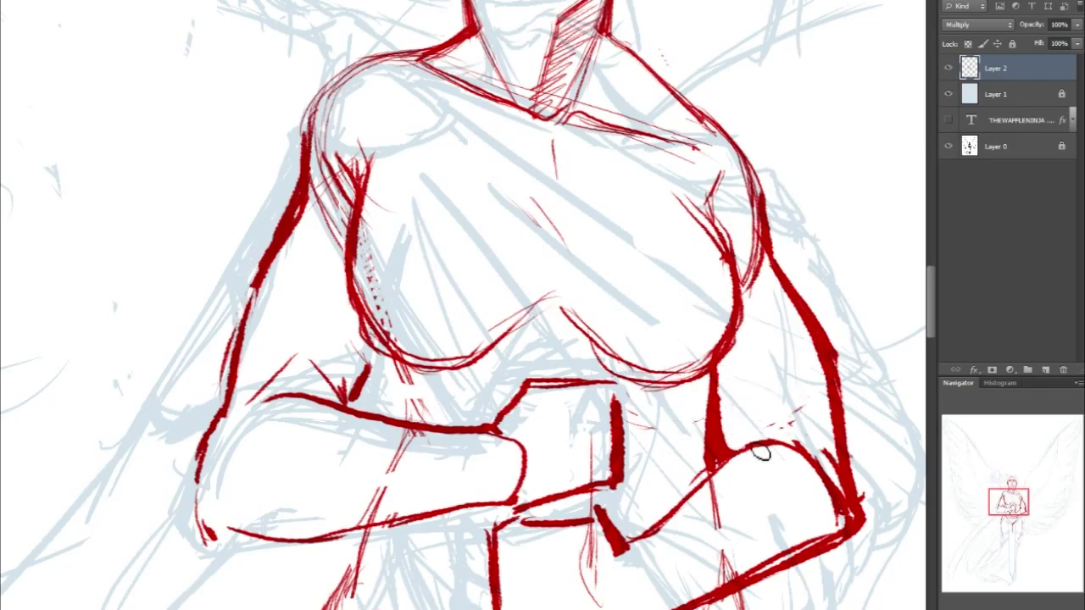
# Thicken the left outer contour of the chest from the armpit down to its lower curve
pyautogui.moveTo(1033, 505); pyautogui.dragTo(1028, 504)
pyautogui.keyDown('alt'); pyautogui.click(499, 236); pyautogui.keyUp('alt')
pyautogui.moveTo(494, 236)
pyautogui.mouseDown()
pyautogui.moveTo(500, 333)
pyautogui.moveTo(529, 364)
pyautogui.moveTo(501, 338)
pyautogui.mouseUp()
pyautogui.moveTo(497, 270); pyautogui.dragTo(527, 355)
pyautogui.moveTo(487, 308)
pyautogui.mouseDown()
pyautogui.moveTo(521, 364)
pyautogui.moveTo(503, 378)
pyautogui.moveTo(545, 383)
pyautogui.mouseUp()
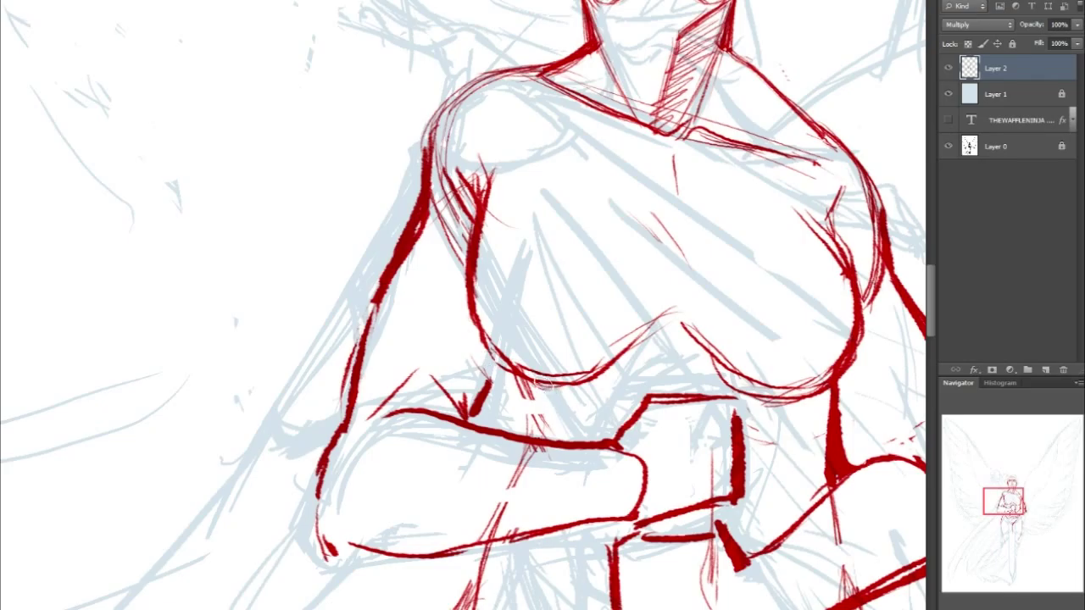
# Draw the short inner line of the left upper arm above the forearm, trim its thickness and refine the arm's outer contour
pyautogui.click(476, 397)
pyautogui.moveTo(495, 368)
pyautogui.mouseDown()
pyautogui.moveTo(476, 427)
pyautogui.moveTo(497, 401)
pyautogui.mouseUp()
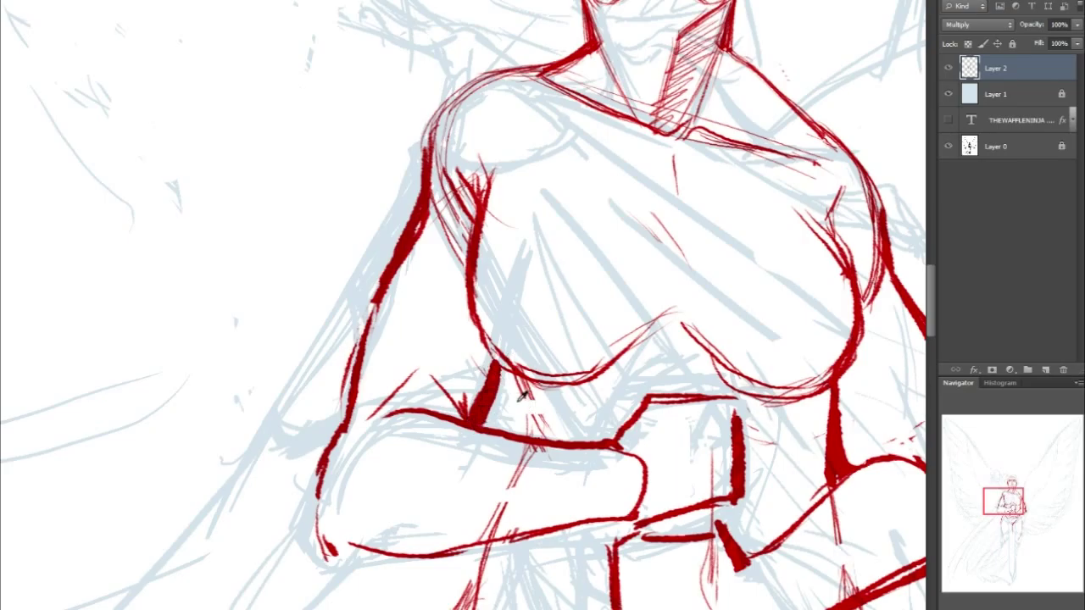
pyautogui.moveTo(483, 377); pyautogui.dragTo(480, 411)
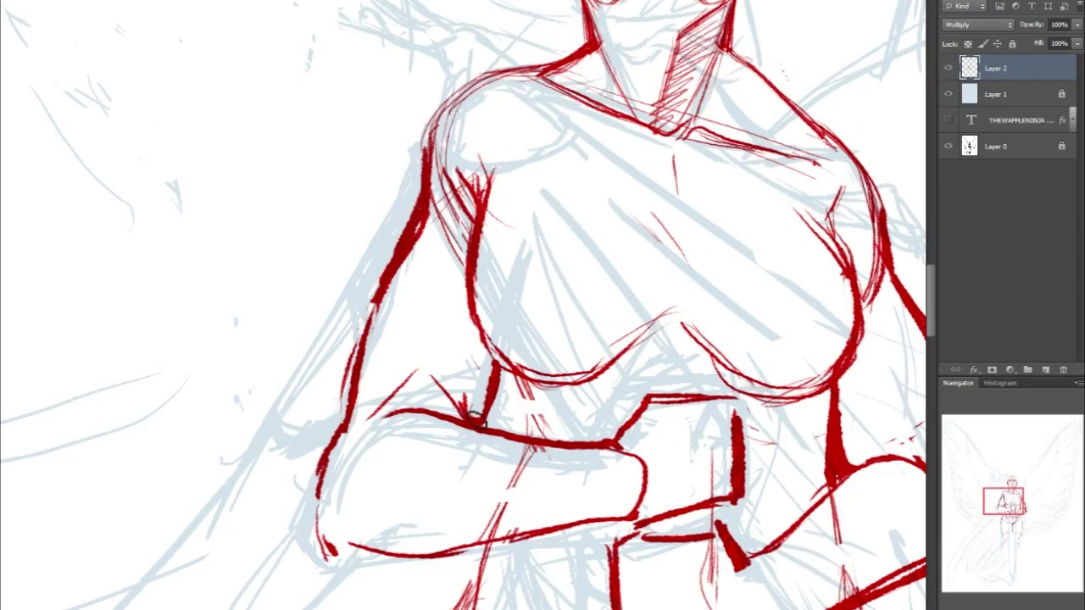
pyautogui.moveTo(435, 233)
pyautogui.mouseDown()
pyautogui.moveTo(426, 212)
pyautogui.moveTo(378, 315)
pyautogui.mouseUp()
pyautogui.moveTo(1007, 500)
pyautogui.mouseDown()
pyautogui.moveTo(1029, 505)
pyautogui.moveTo(1018, 507)
pyautogui.mouseUp()
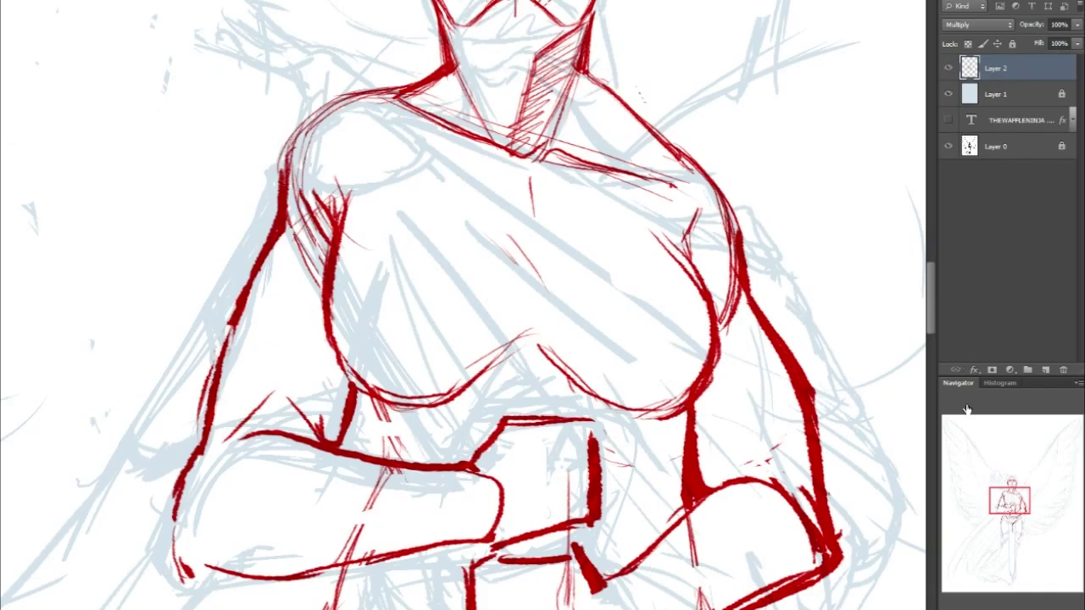
# Reshape the lower hand's box with a slanted knuckle side and a heavier bottom edge, trimming the excess line
pyautogui.moveTo(1015, 498); pyautogui.dragTo(1005, 506)
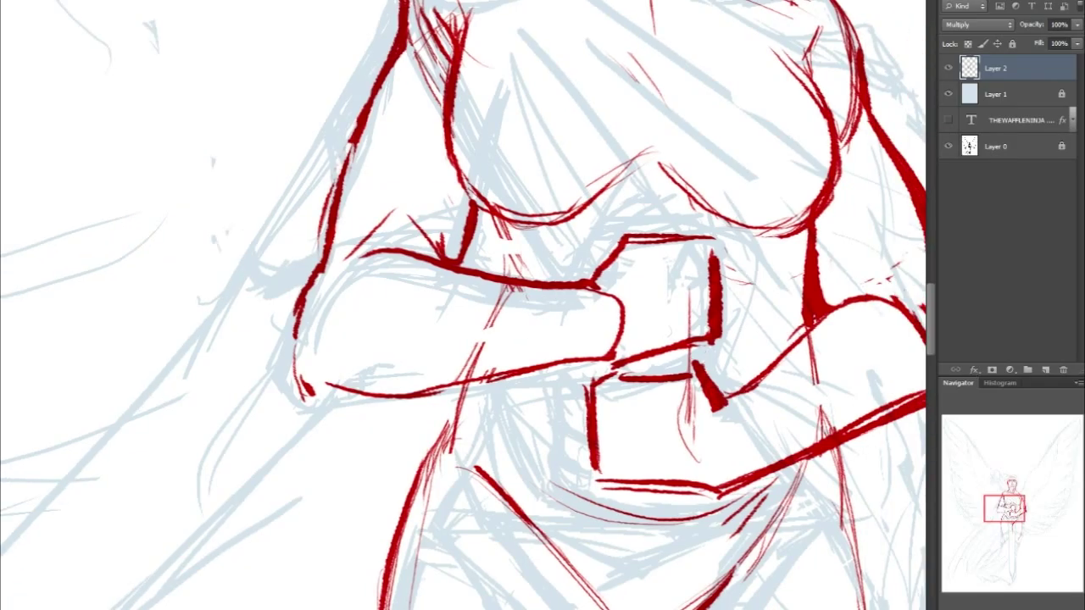
pyautogui.moveTo(714, 411); pyautogui.dragTo(730, 384)
pyautogui.moveTo(585, 479); pyautogui.dragTo(649, 485)
pyautogui.moveTo(622, 378)
pyautogui.mouseDown()
pyautogui.moveTo(612, 430)
pyautogui.moveTo(622, 485)
pyautogui.mouseUp()
pyautogui.moveTo(601, 420)
pyautogui.mouseDown()
pyautogui.moveTo(626, 488)
pyautogui.moveTo(717, 501)
pyautogui.mouseUp()
pyautogui.moveTo(631, 490); pyautogui.dragTo(720, 496)
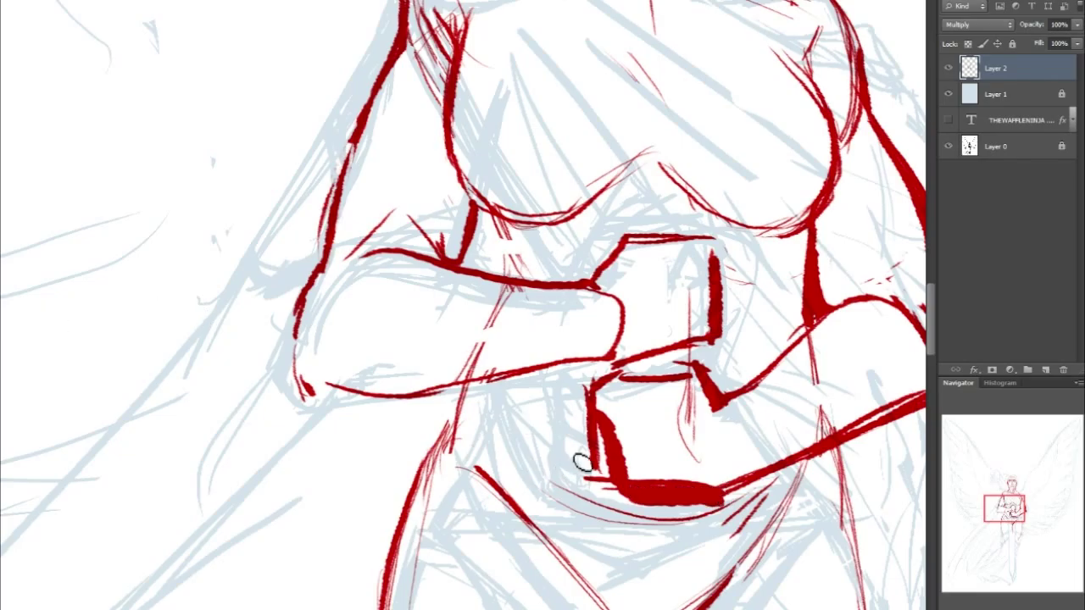
pyautogui.moveTo(596, 428)
pyautogui.mouseDown()
pyautogui.moveTo(603, 479)
pyautogui.moveTo(630, 507)
pyautogui.moveTo(610, 506)
pyautogui.moveTo(716, 511)
pyautogui.mouseUp()
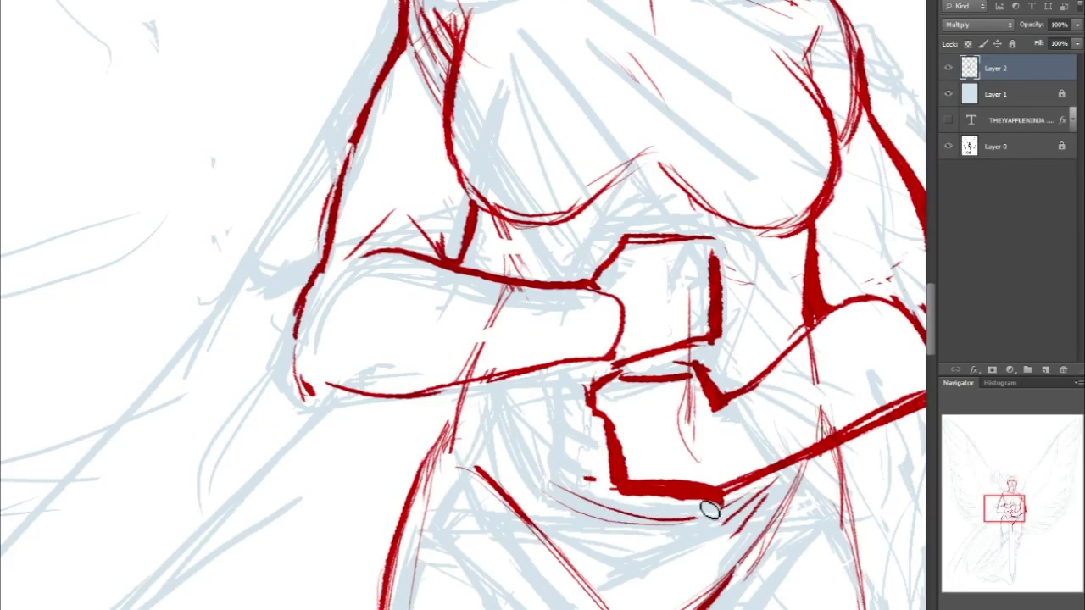
pyautogui.moveTo(650, 488); pyautogui.dragTo(715, 490)
pyautogui.moveTo(614, 417); pyautogui.dragTo(636, 481)
# Draw the left waist line above and below the forearm and thicken the left hip contour, trimming and redrawing its curve
pyautogui.moveTo(985, 495); pyautogui.dragTo(1014, 509)
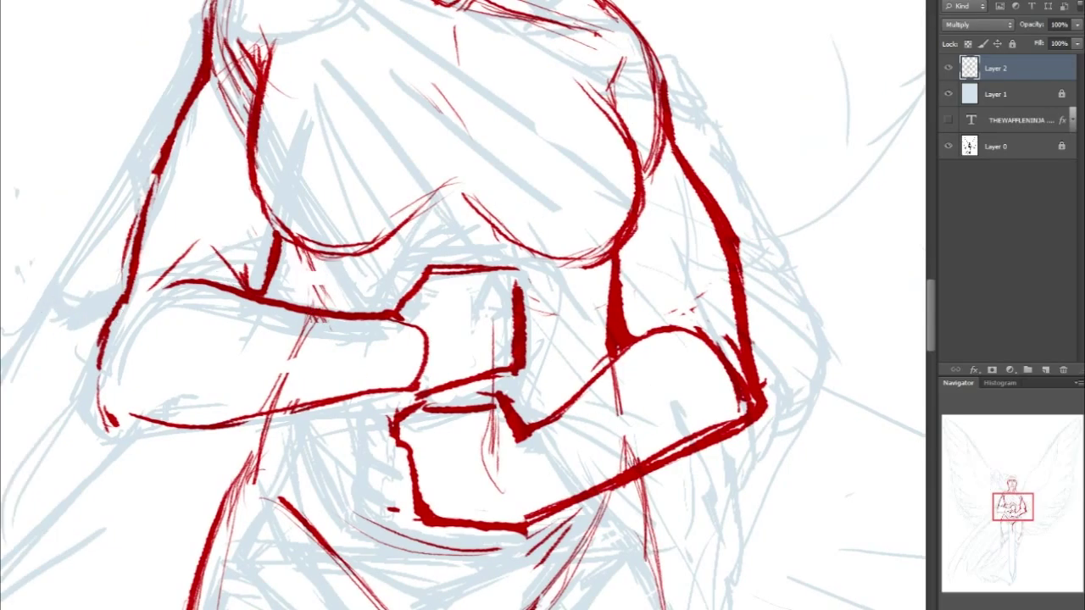
pyautogui.moveTo(297, 246); pyautogui.dragTo(316, 315)
pyautogui.moveTo(265, 437)
pyautogui.mouseDown()
pyautogui.moveTo(253, 504)
pyautogui.moveTo(262, 441)
pyautogui.moveTo(219, 497)
pyautogui.moveTo(255, 460)
pyautogui.moveTo(212, 529)
pyautogui.mouseUp()
pyautogui.moveTo(251, 456); pyautogui.dragTo(200, 585)
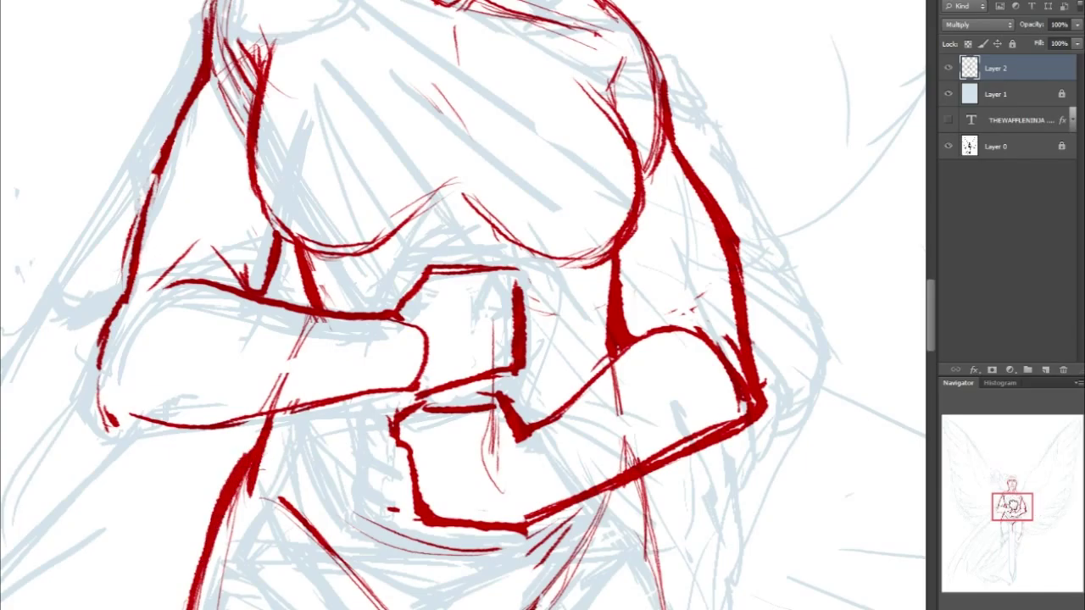
pyautogui.moveTo(1012, 507); pyautogui.dragTo(1008, 515)
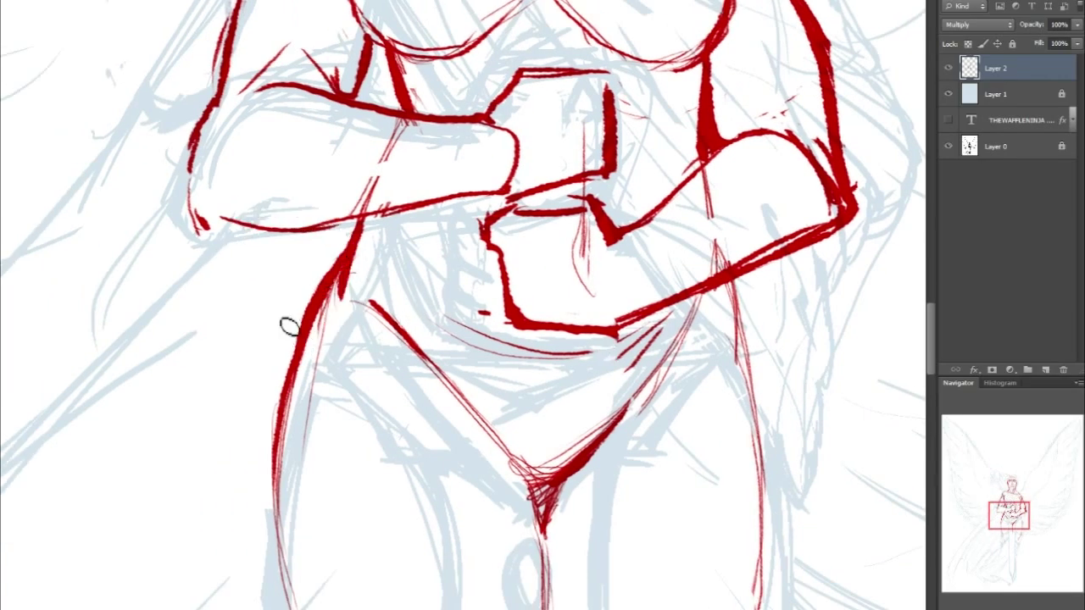
pyautogui.moveTo(321, 293); pyautogui.dragTo(325, 296)
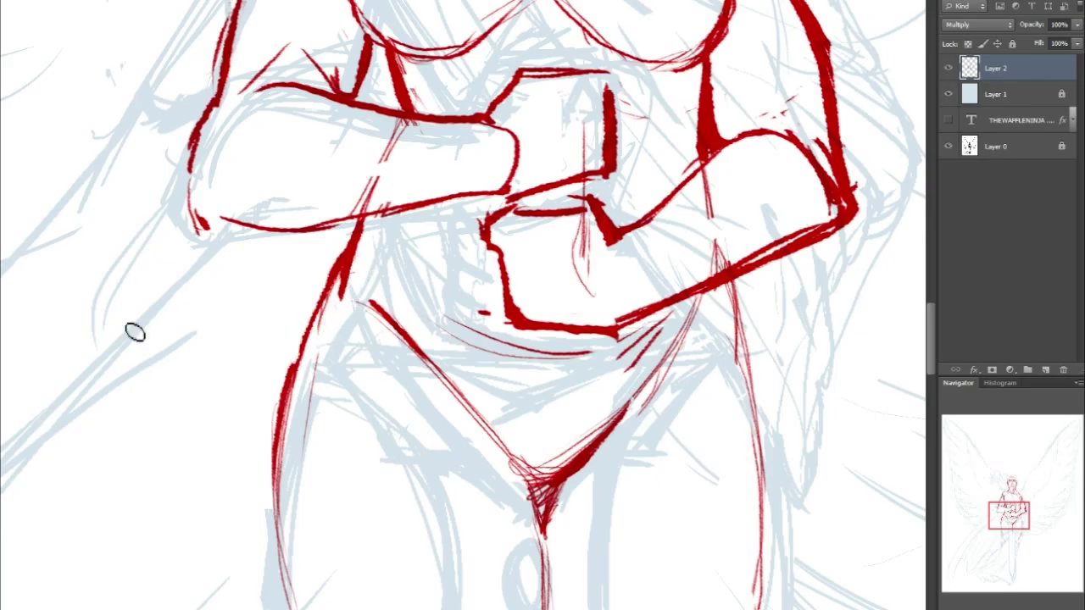
pyautogui.keyDown('alt'); pyautogui.click(344, 255); pyautogui.keyUp('alt')
pyautogui.moveTo(331, 273); pyautogui.dragTo(292, 366)
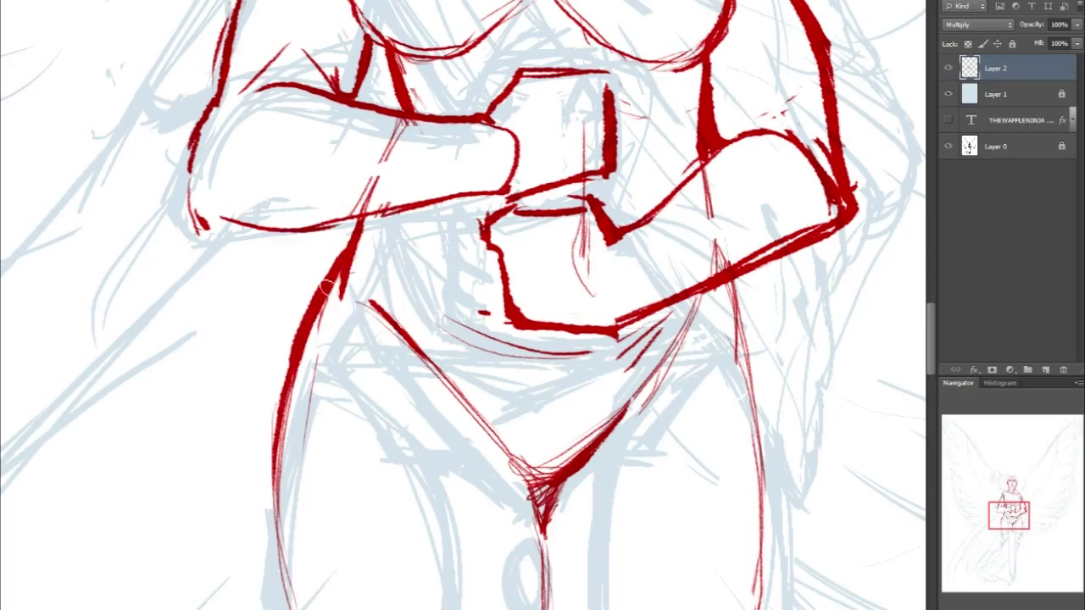
# Draw the curved lower-belly line beneath the hands and reinforce the pelvis line toward the right hip
pyautogui.moveTo(1027, 511); pyautogui.dragTo(1027, 510)
pyautogui.moveTo(444, 354); pyautogui.dragTo(682, 357)
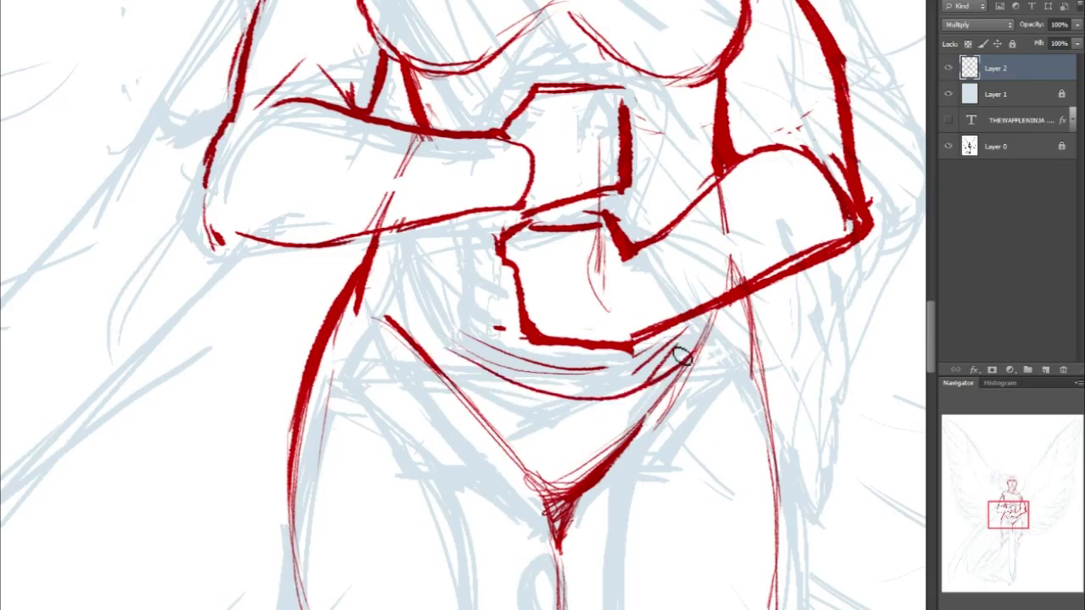
pyautogui.moveTo(716, 307); pyautogui.dragTo(654, 383)
# Lasso the head and neck, scale them down slightly with Free Transform, apply it and clear the selection
pyautogui.moveTo(1015, 511)
pyautogui.mouseDown()
pyautogui.moveTo(1012, 538)
pyautogui.moveTo(1015, 480)
pyautogui.moveTo(1011, 492)
pyautogui.mouseUp()
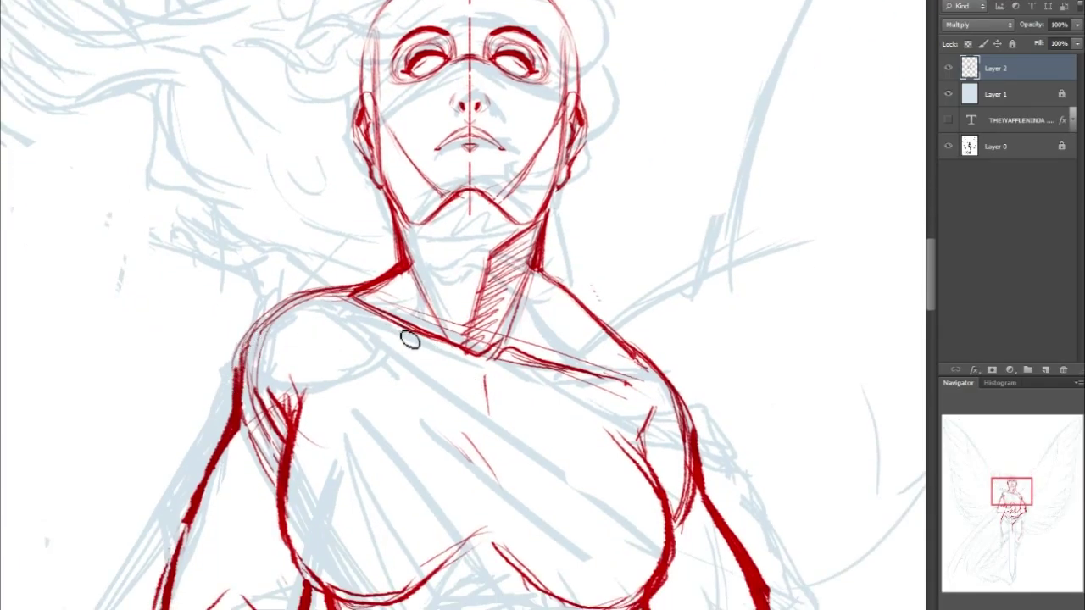
pyautogui.moveTo(1020, 494); pyautogui.dragTo(987, 469)
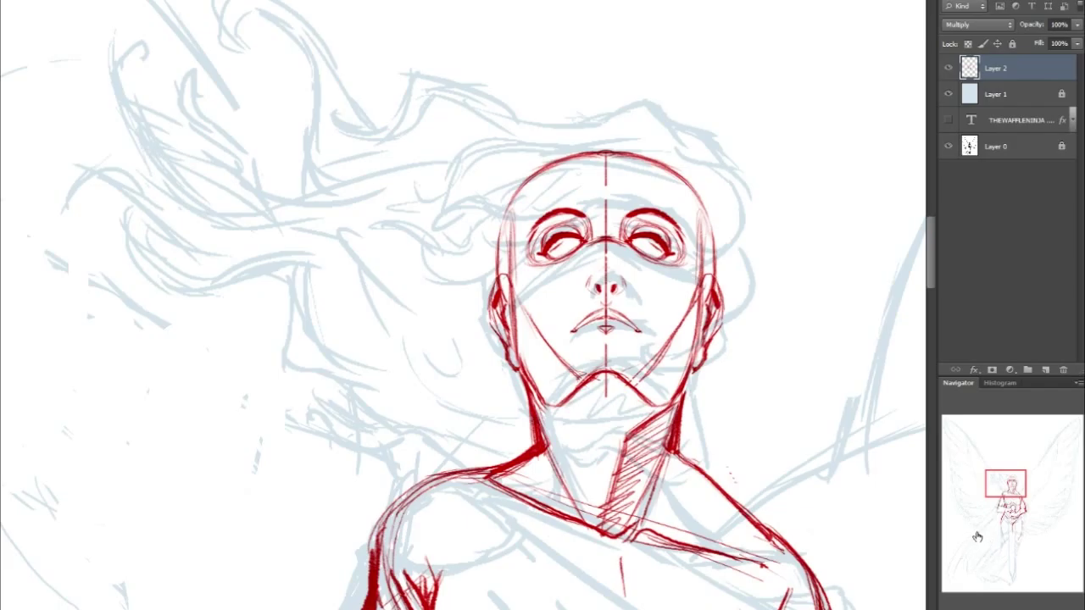
pyautogui.hotkey('ctrl', '-')
pyautogui.hotkey('ctrl', '-')
pyautogui.moveTo(1019, 499)
pyautogui.mouseDown()
pyautogui.moveTo(1027, 519)
pyautogui.moveTo(1028, 500)
pyautogui.mouseUp()
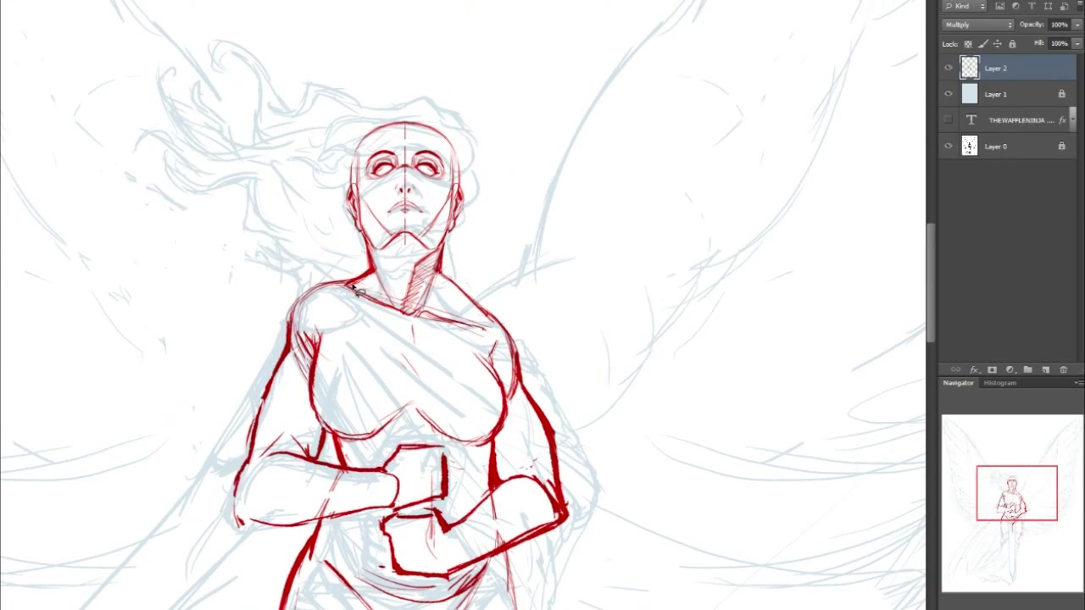
pyautogui.click(593, 201)
pyautogui.moveTo(352, 249)
pyautogui.mouseDown()
pyautogui.moveTo(476, 84)
pyautogui.moveTo(461, 262)
pyautogui.mouseUp()
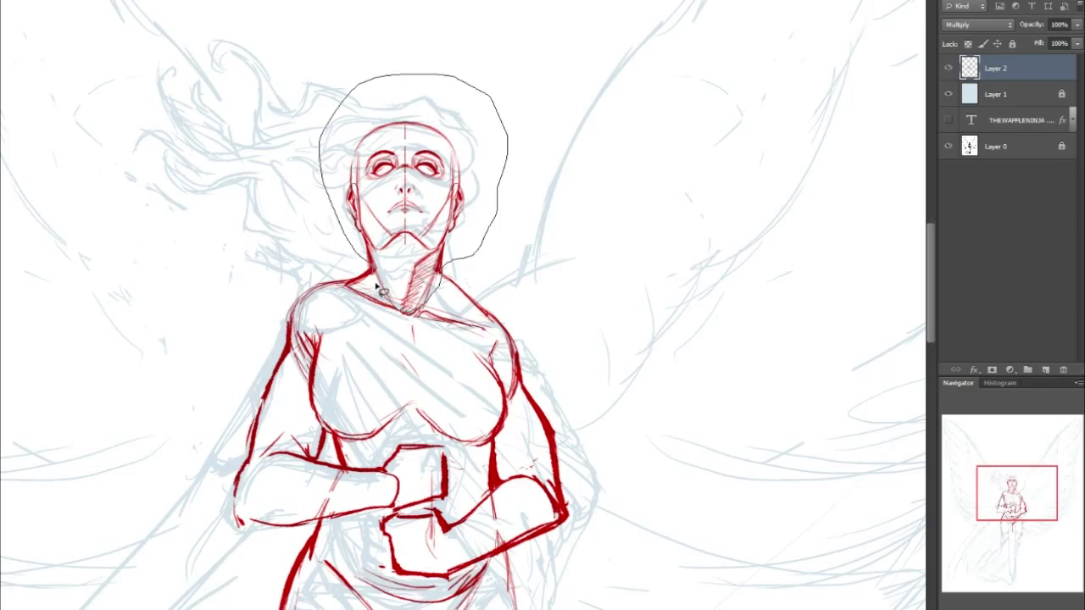
pyautogui.moveTo(367, 258); pyautogui.dragTo(368, 260)
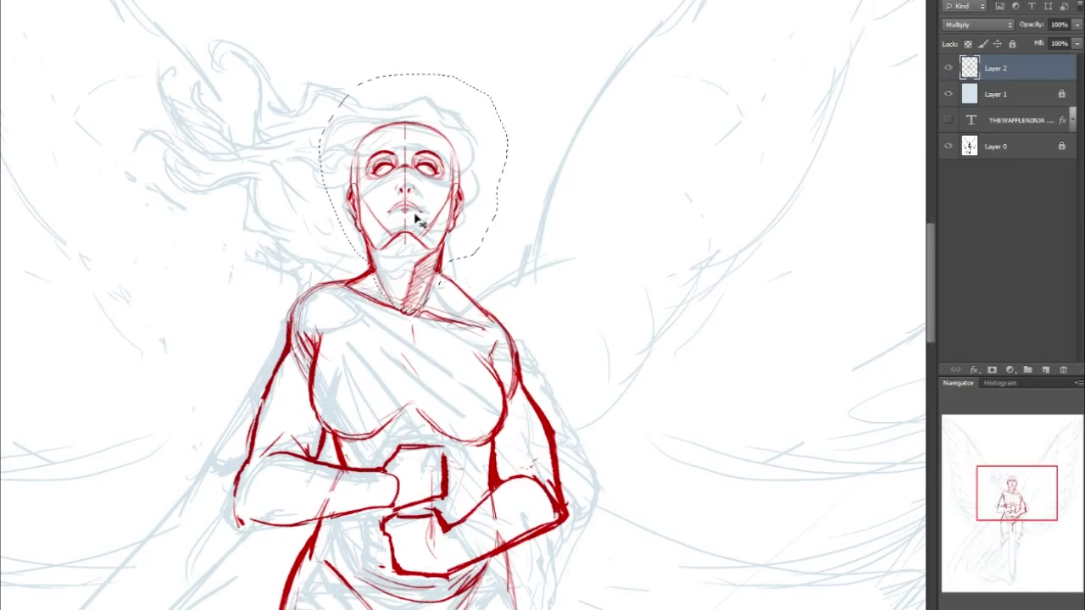
pyautogui.hotkey('ctrl', 't')
pyautogui.moveTo(509, 73)
pyautogui.mouseDown()
pyautogui.moveTo(497, 91)
pyautogui.moveTo(507, 83)
pyautogui.mouseUp()
pyautogui.moveTo(417, 210); pyautogui.dragTo(416, 211)
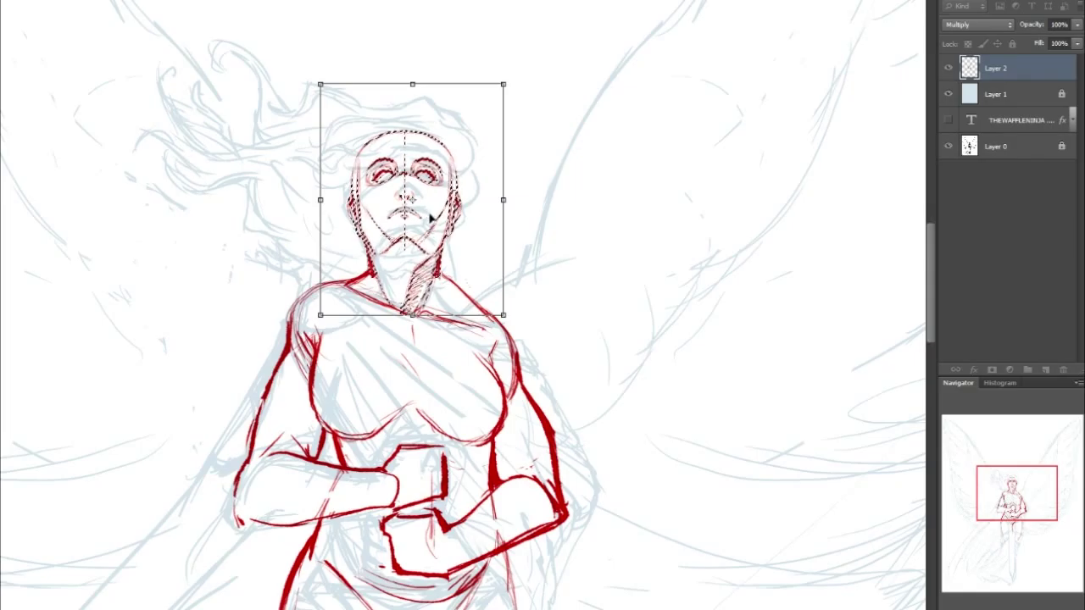
pyautogui.press('Return')
pyautogui.hotkey('ctrl', 'd')
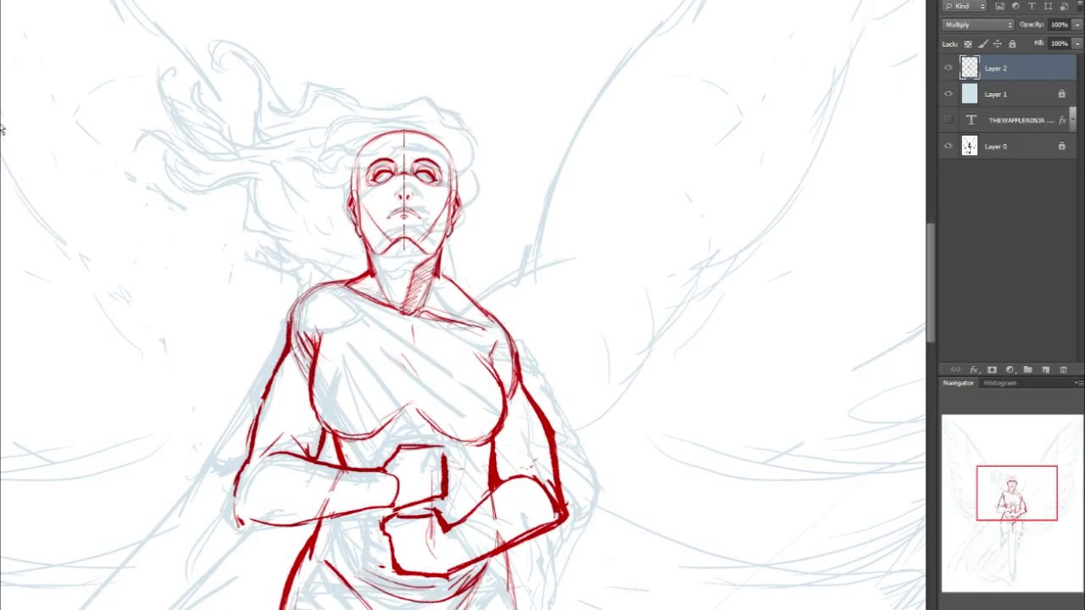
# Complete both breasts as full ovals on the chest and add curved cross guidelines to each
pyautogui.moveTo(358, 340)
pyautogui.mouseDown()
pyautogui.moveTo(399, 341)
pyautogui.moveTo(405, 398)
pyautogui.mouseUp()
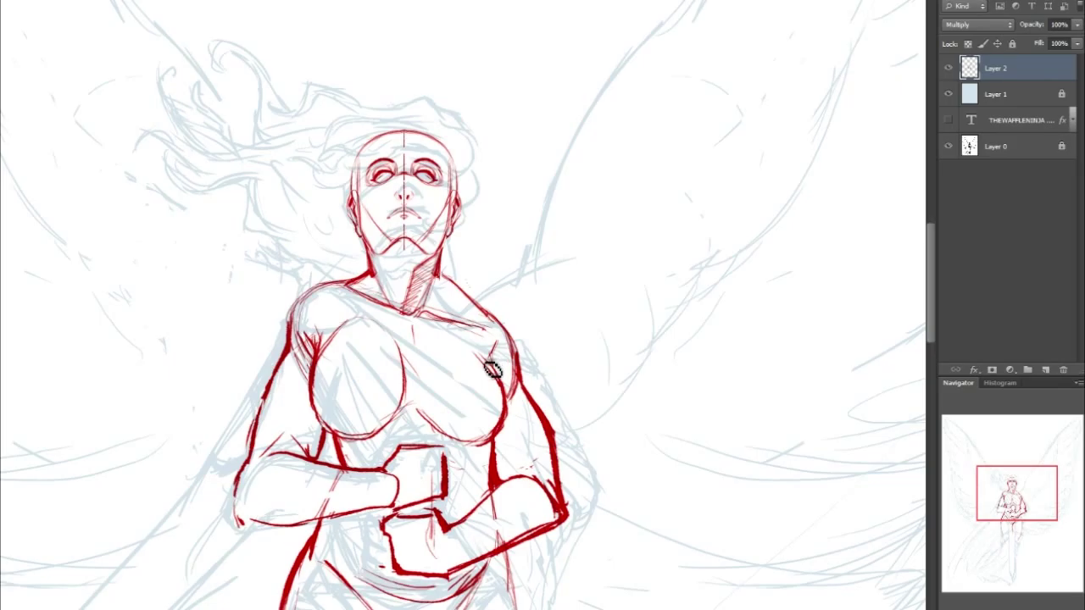
pyautogui.moveTo(445, 344)
pyautogui.mouseDown()
pyautogui.moveTo(445, 431)
pyautogui.moveTo(482, 353)
pyautogui.moveTo(489, 395)
pyautogui.mouseUp()
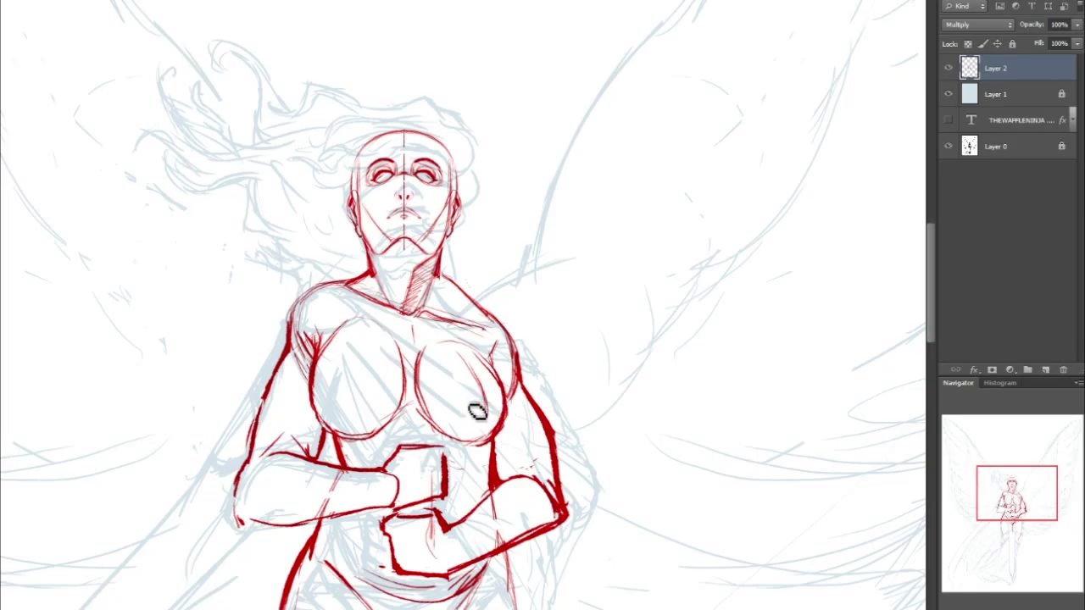
pyautogui.press('l')
pyautogui.keyDown('alt'); pyautogui.click(364, 379); pyautogui.keyUp('alt')
pyautogui.moveTo(356, 357); pyautogui.dragTo(343, 421)
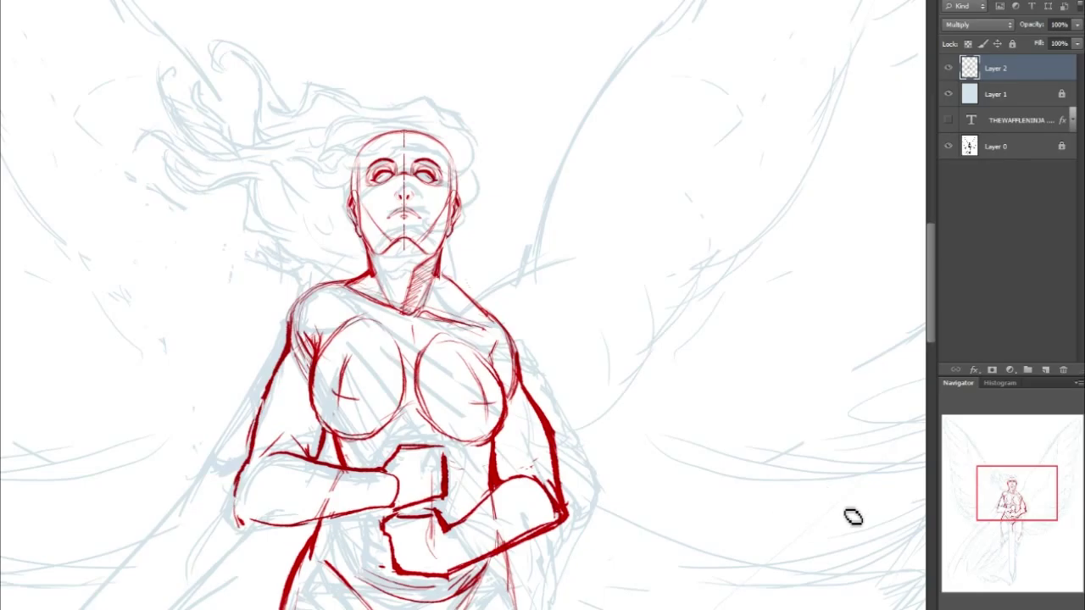
# Darken the right hip contour from below the forearm down to the upper thigh
pyautogui.scroll(-3, 688, 208)
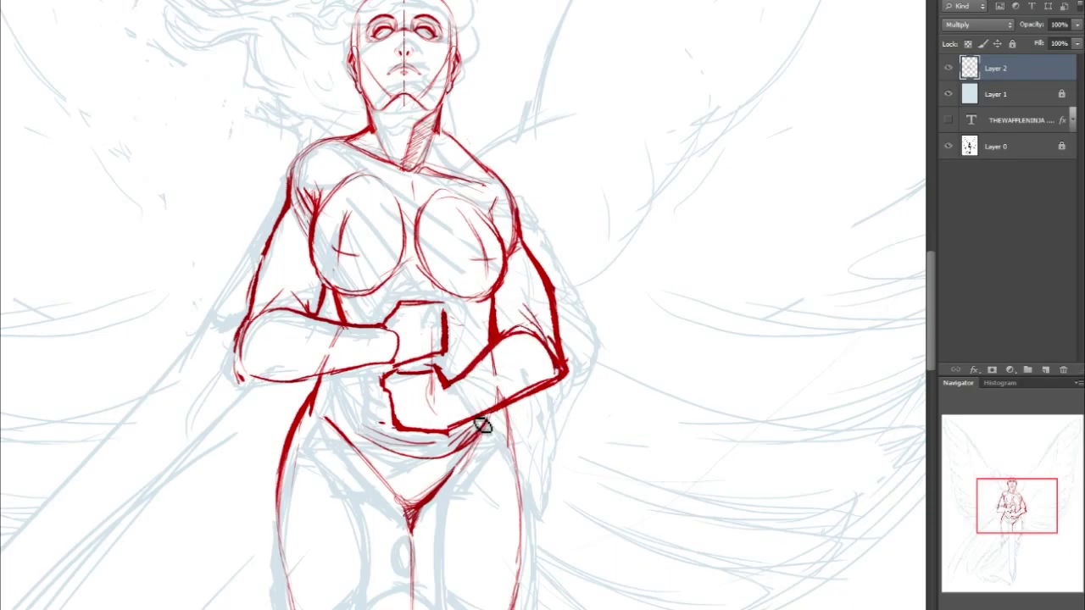
pyautogui.moveTo(1008, 484)
pyautogui.mouseDown()
pyautogui.moveTo(994, 467)
pyautogui.moveTo(991, 507)
pyautogui.mouseUp()
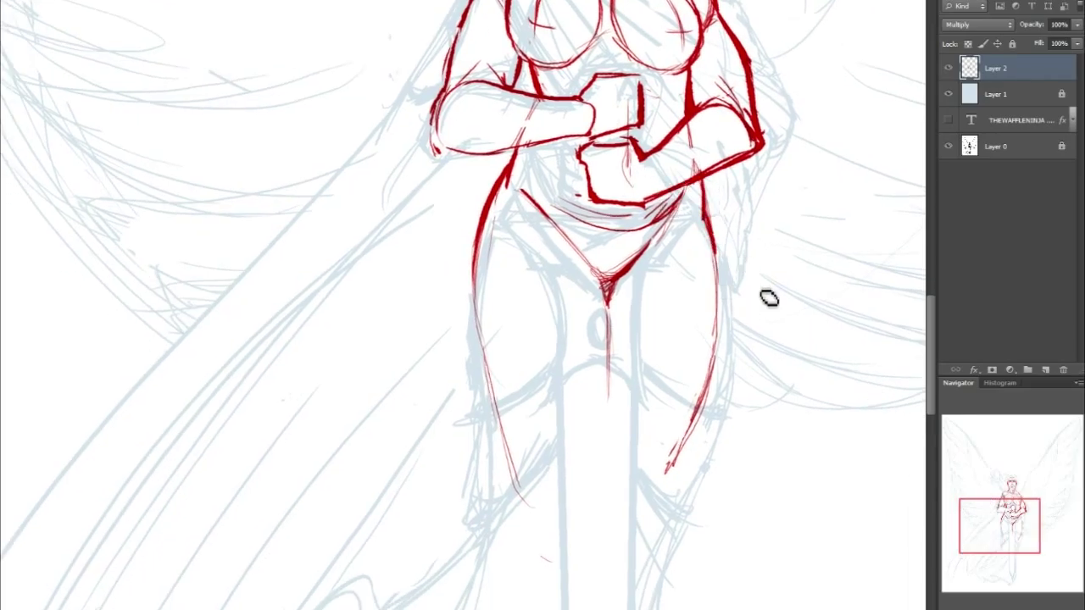
pyautogui.moveTo(1024, 526); pyautogui.dragTo(1037, 504)
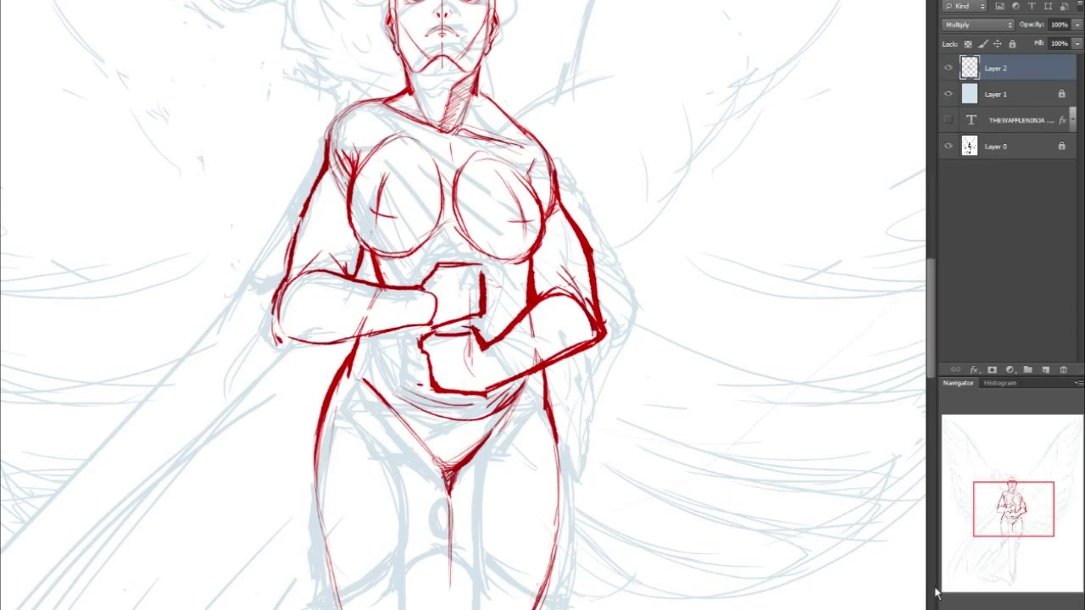
# Enlarge the whole red figure slightly with Free Transform, align it over the blue sketch and apply the change
pyautogui.hotkey('ctrl', '-')
pyautogui.hotkey('ctrl', 't')
pyautogui.moveTo(538, 528); pyautogui.dragTo(549, 550)
pyautogui.moveTo(479, 513); pyautogui.dragTo(472, 508)
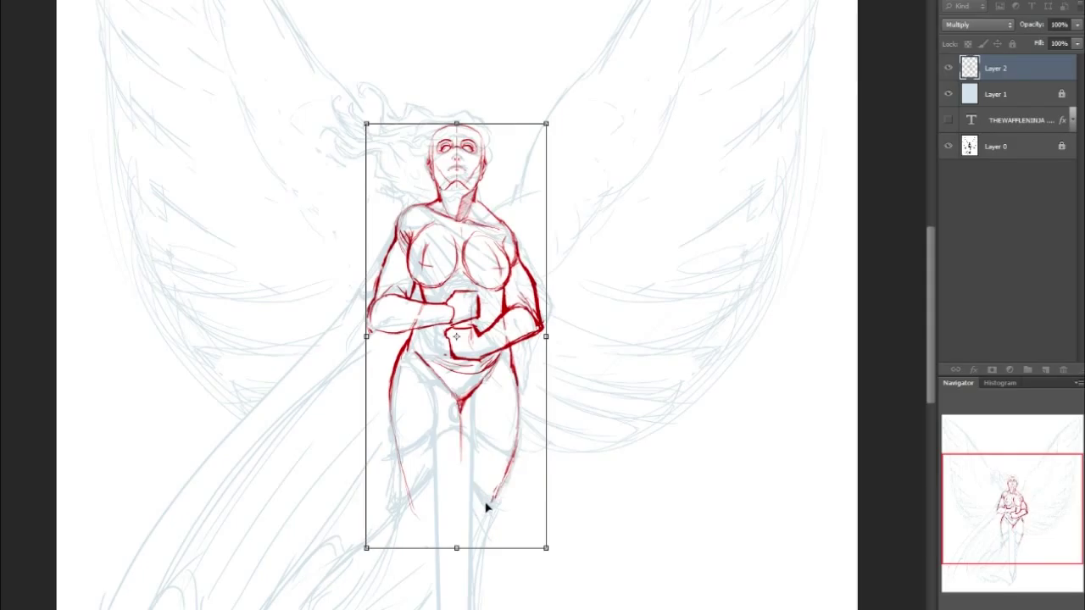
pyautogui.press('Return')
pyautogui.moveTo(1003, 525); pyautogui.dragTo(1034, 562)
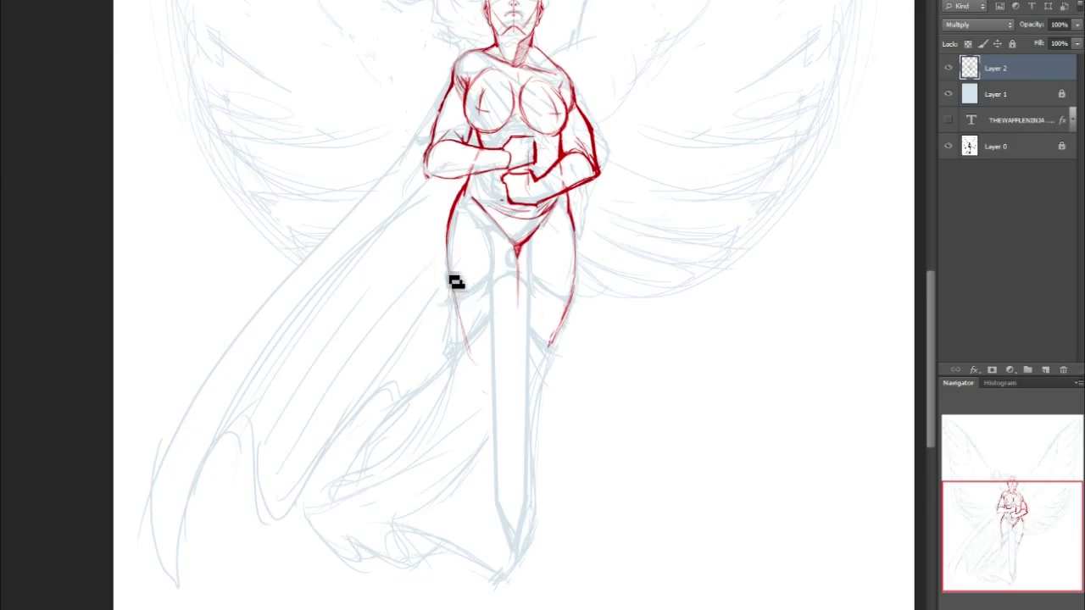
# Darken the outer contours of both thighs from mid-thigh down to the knees
pyautogui.moveTo(453, 279); pyautogui.dragTo(467, 365)
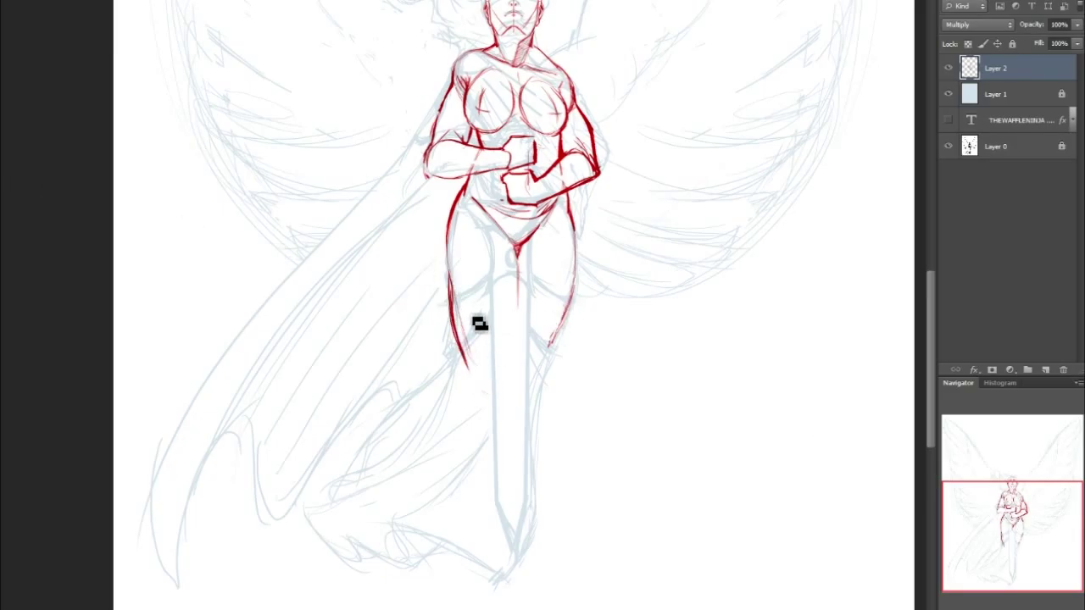
pyautogui.moveTo(451, 284)
pyautogui.mouseDown()
pyautogui.moveTo(460, 324)
pyautogui.moveTo(459, 296)
pyautogui.moveTo(466, 358)
pyautogui.moveTo(455, 302)
pyautogui.moveTo(481, 373)
pyautogui.moveTo(496, 320)
pyautogui.moveTo(453, 290)
pyautogui.mouseUp()
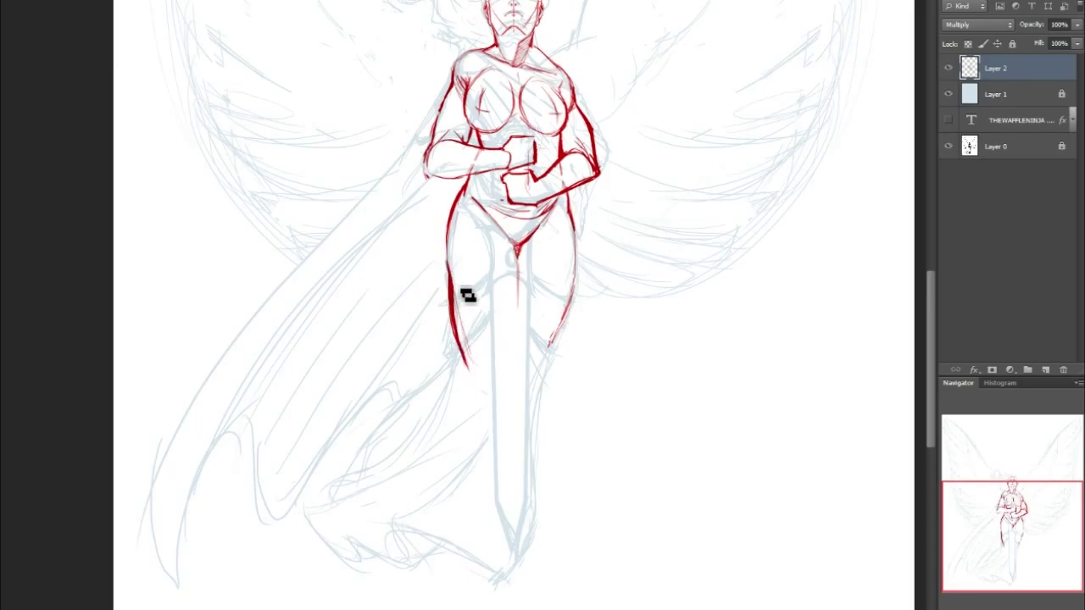
pyautogui.moveTo(580, 273)
pyautogui.mouseDown()
pyautogui.moveTo(580, 303)
pyautogui.moveTo(554, 347)
pyautogui.mouseUp()
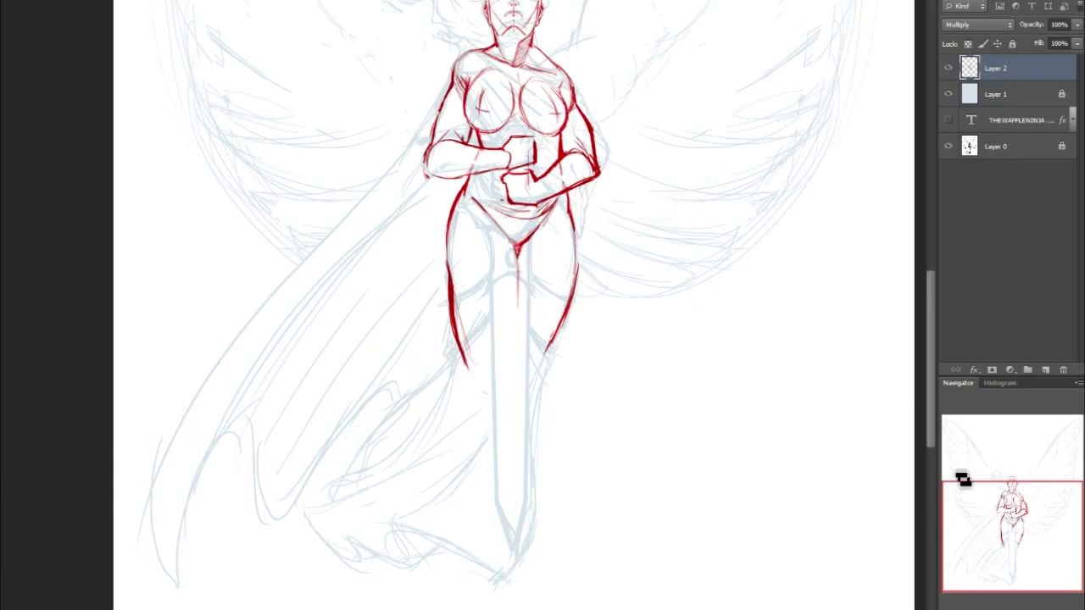
# Sketch the knees as curved lines below the thighs and draw the outer contours of both lower legs
pyautogui.moveTo(1009, 508); pyautogui.dragTo(966, 466)
pyautogui.moveTo(379, 358); pyautogui.dragTo(376, 442)
pyautogui.moveTo(460, 345); pyautogui.dragTo(458, 414)
pyautogui.hotkey('ctrl', 'z')
pyautogui.moveTo(459, 347)
pyautogui.mouseDown()
pyautogui.moveTo(467, 383)
pyautogui.moveTo(451, 472)
pyautogui.mouseUp()
pyautogui.moveTo(376, 364)
pyautogui.mouseDown()
pyautogui.moveTo(406, 368)
pyautogui.moveTo(428, 341)
pyautogui.moveTo(424, 366)
pyautogui.mouseUp()
pyautogui.moveTo(430, 322); pyautogui.dragTo(427, 363)
pyautogui.press('b')
pyautogui.moveTo(363, 312); pyautogui.dragTo(390, 369)
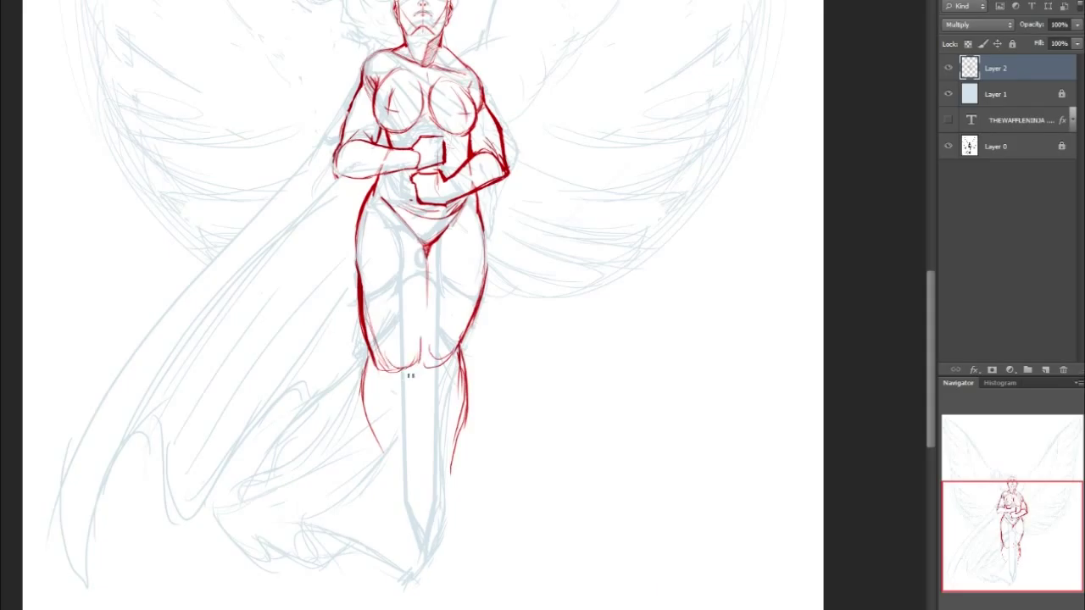
# Correct the lower leg contour below the cape-side knee and clean up the lines around both knees
pyautogui.press('e')
pyautogui.moveTo(368, 306); pyautogui.dragTo(376, 320)
pyautogui.moveTo(461, 342); pyautogui.dragTo(457, 355)
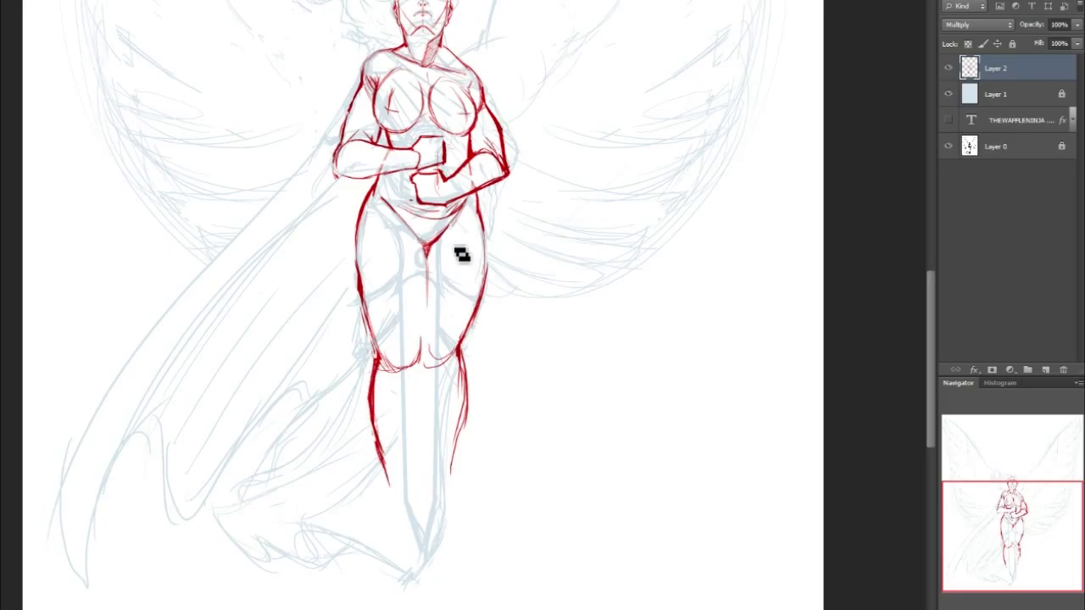
# Draw a straight vertical centre line through the figure from the head down between the lower legs
pyautogui.moveTo(428, 254); pyautogui.dragTo(470, 542)
pyautogui.moveTo(965, 523); pyautogui.dragTo(993, 506)
pyautogui.hotkey('ctrl', 'z')
pyautogui.moveTo(468, 95); pyautogui.dragTo(522, 607)
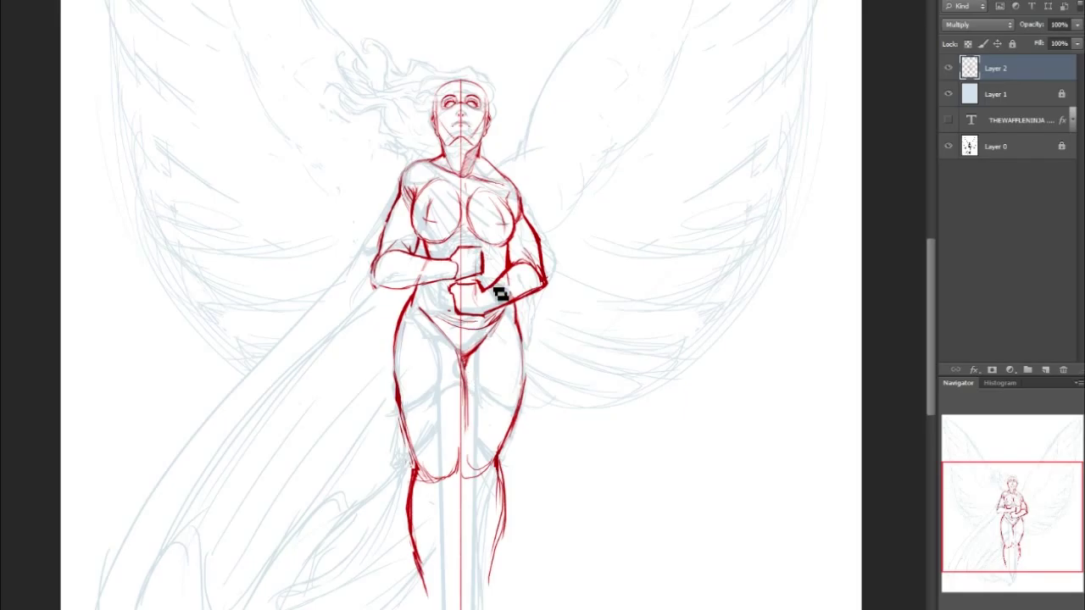
# Set the image resolution to 300 pixels/inch with a pixel width of 4800 and apply the new image size
pyautogui.moveTo(1061, 516); pyautogui.dragTo(940, 437)
pyautogui.click(59, 1)
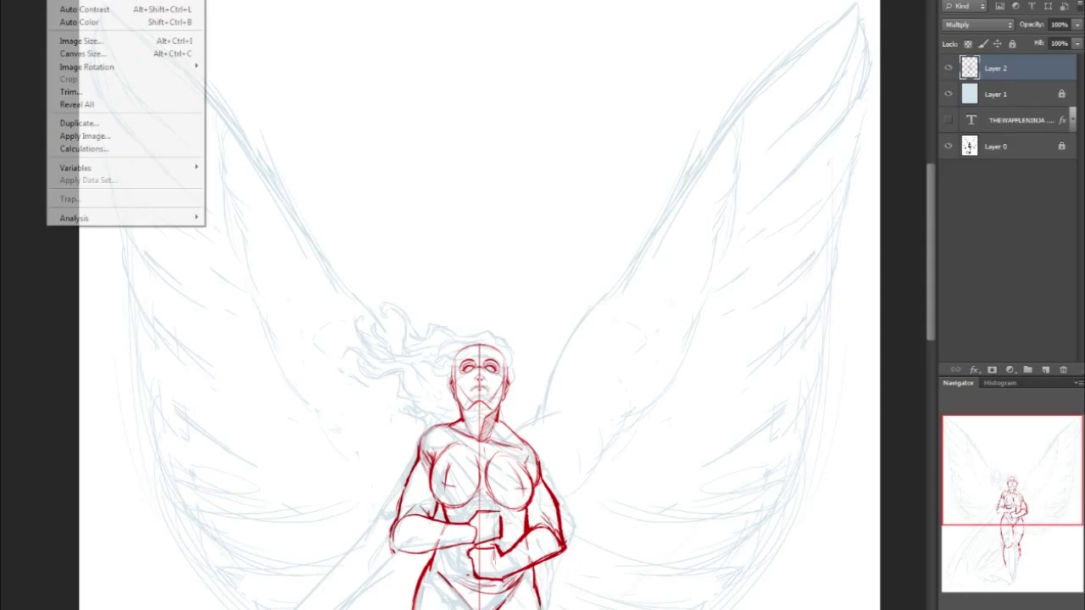
pyautogui.click(85, 40)
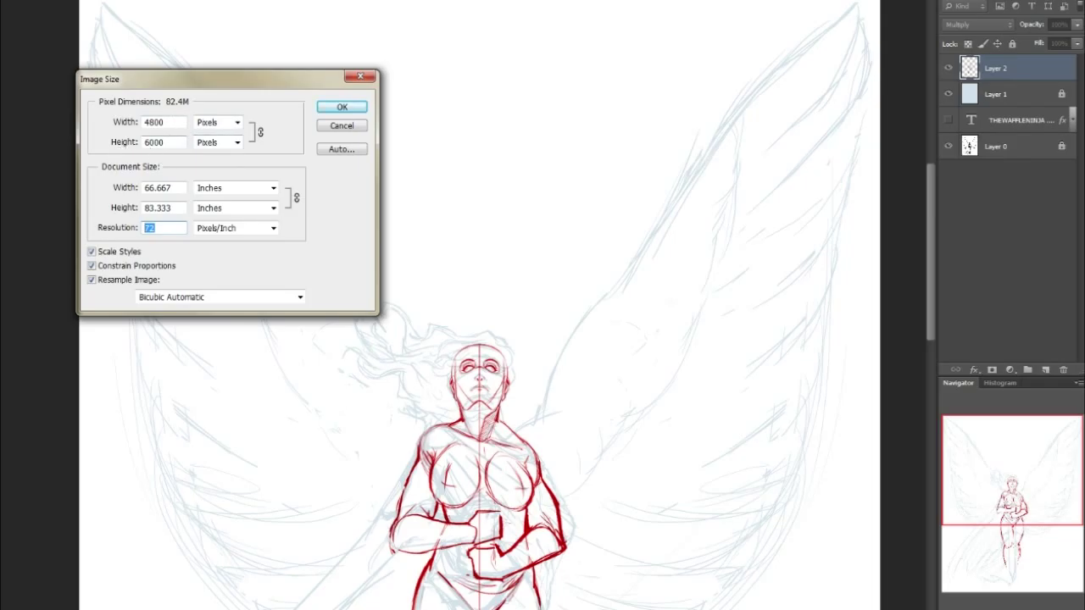
pyautogui.write('300')
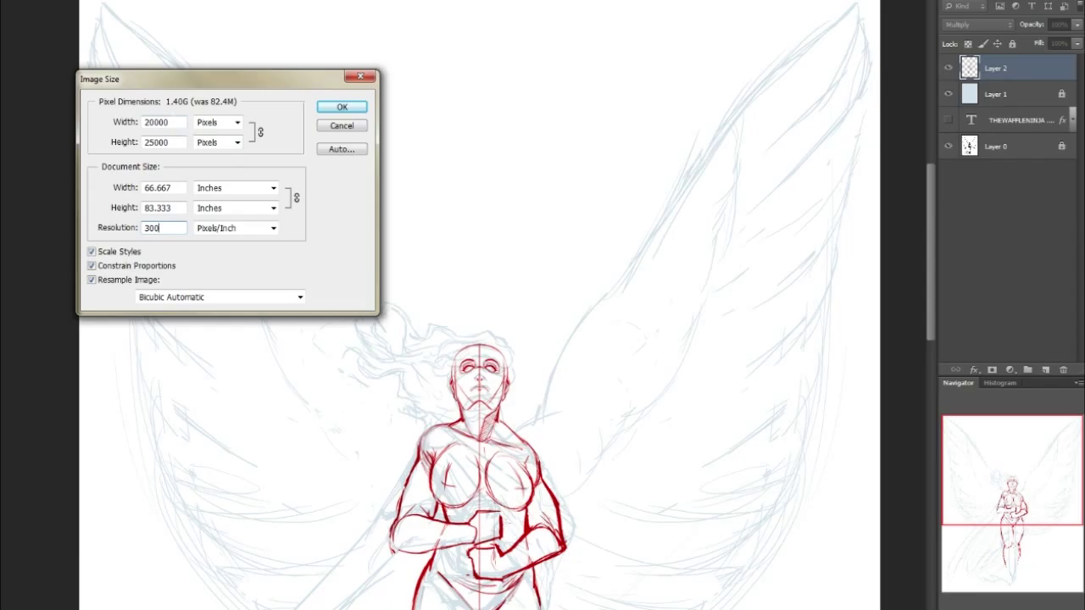
pyautogui.write('4800')
pyautogui.press('Return')
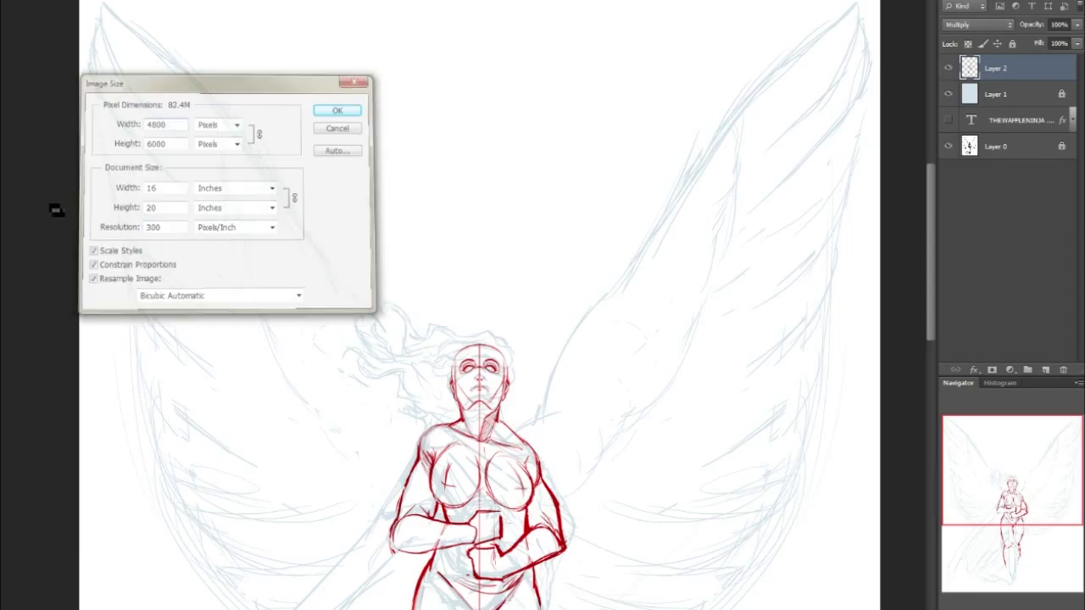
# Lock the red figure's Layer 2 and create a new empty layer above it
pyautogui.moveTo(1016, 480); pyautogui.dragTo(1020, 544)
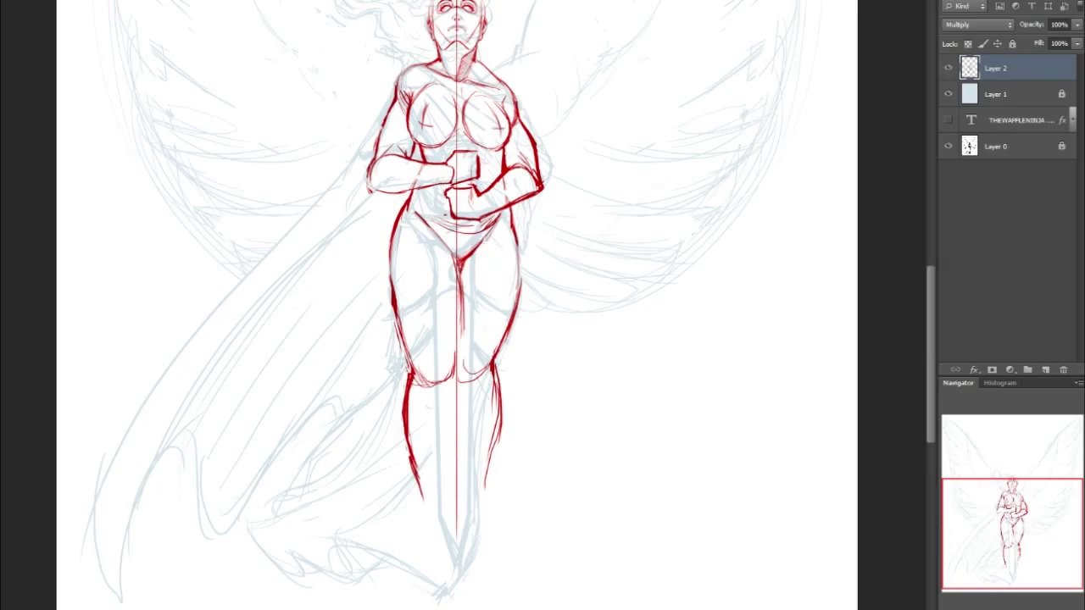
pyautogui.moveTo(1028, 482); pyautogui.dragTo(1029, 428)
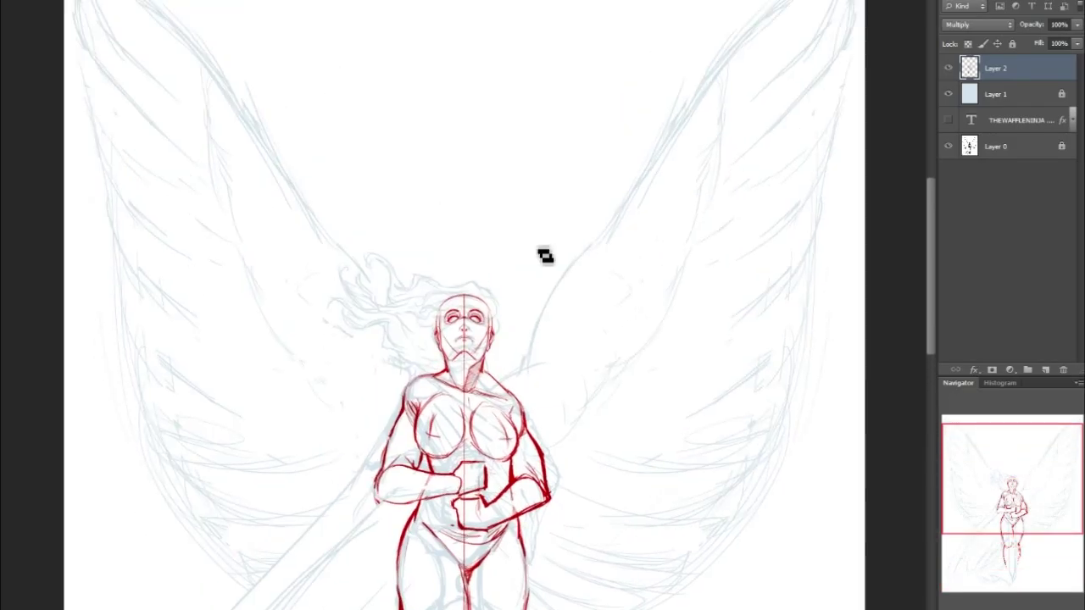
pyautogui.moveTo(1051, 484); pyautogui.dragTo(1048, 546)
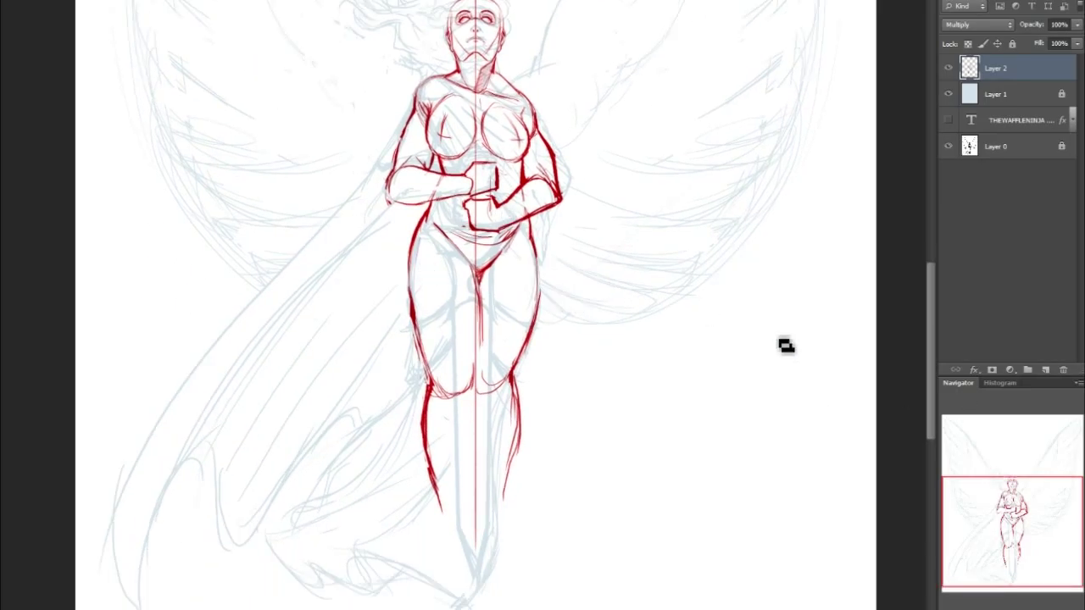
pyautogui.moveTo(1055, 513); pyautogui.dragTo(1044, 465)
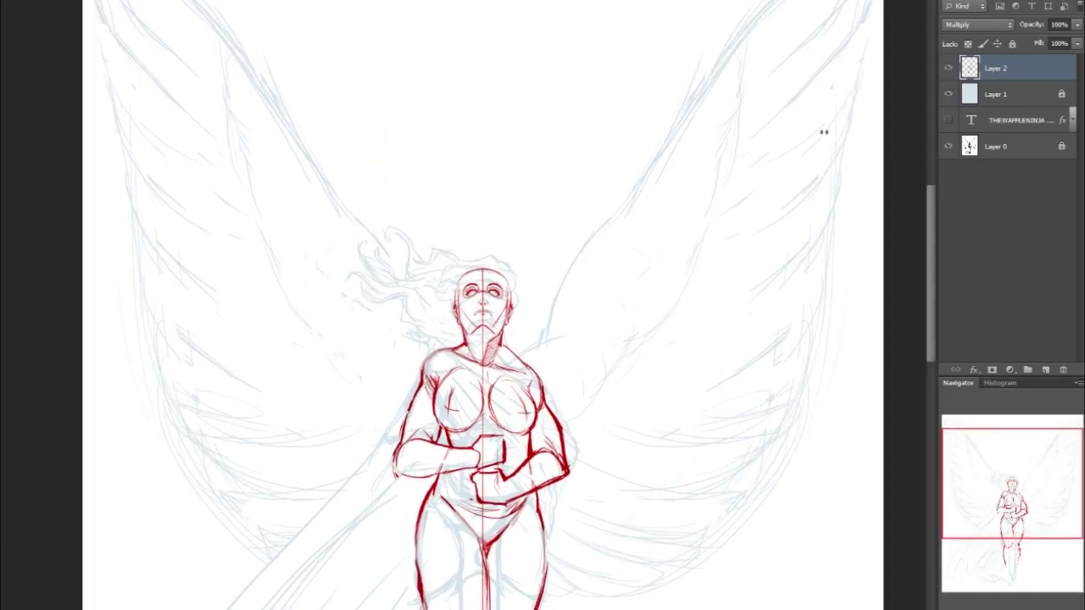
pyautogui.click(1012, 43)
pyautogui.click(1045, 371)
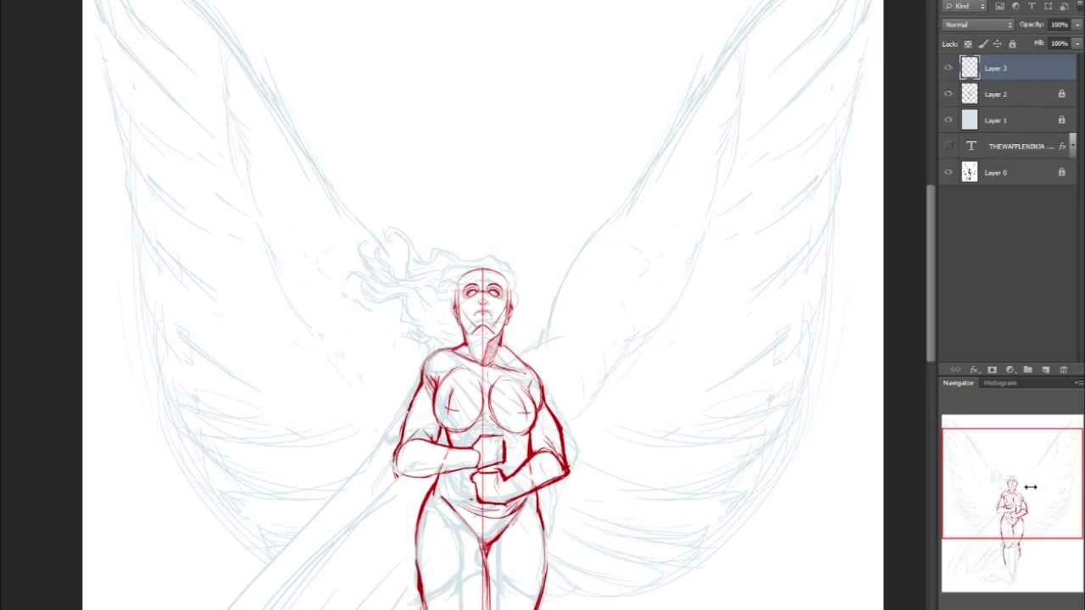
# Mark the wing's root joint with a teal circle on the chest and draw the first wing-arm line outward from the shoulder
pyautogui.moveTo(1034, 498); pyautogui.dragTo(1036, 502)
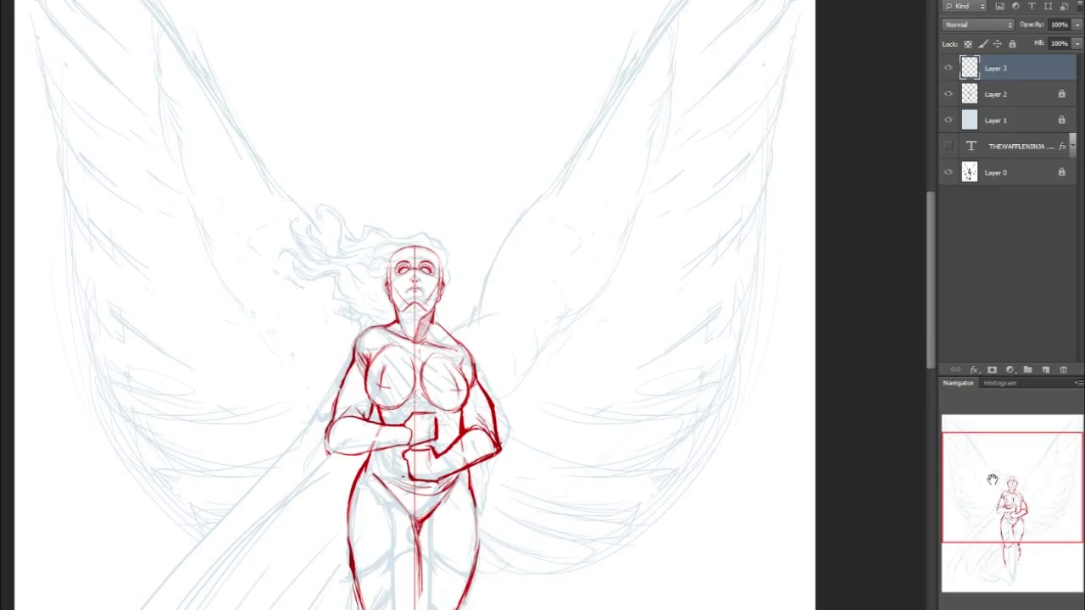
pyautogui.moveTo(1028, 492); pyautogui.dragTo(1034, 509)
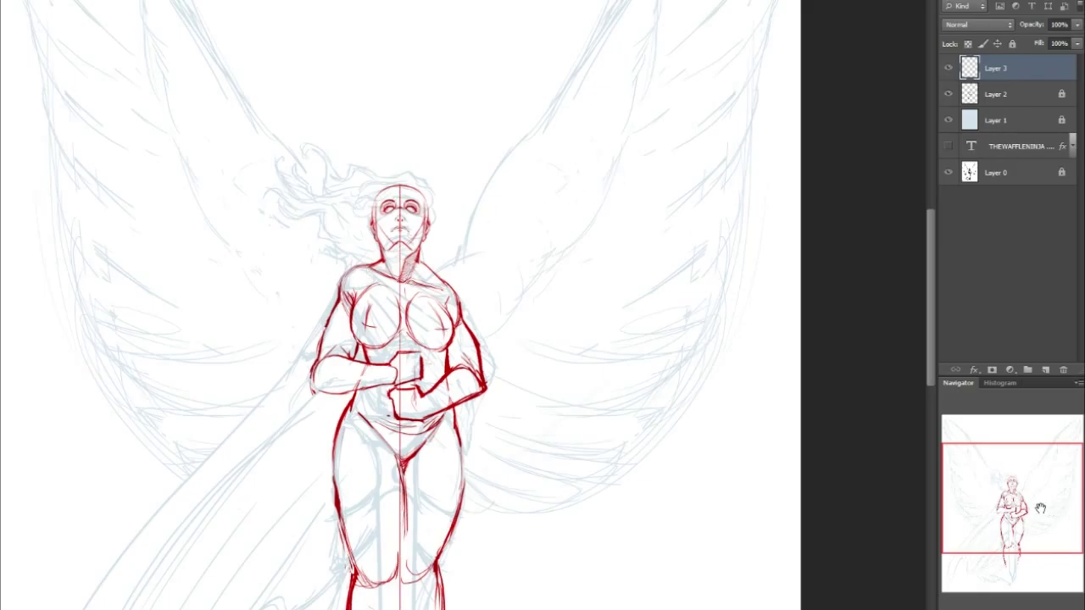
pyautogui.moveTo(1051, 510); pyautogui.dragTo(1022, 465)
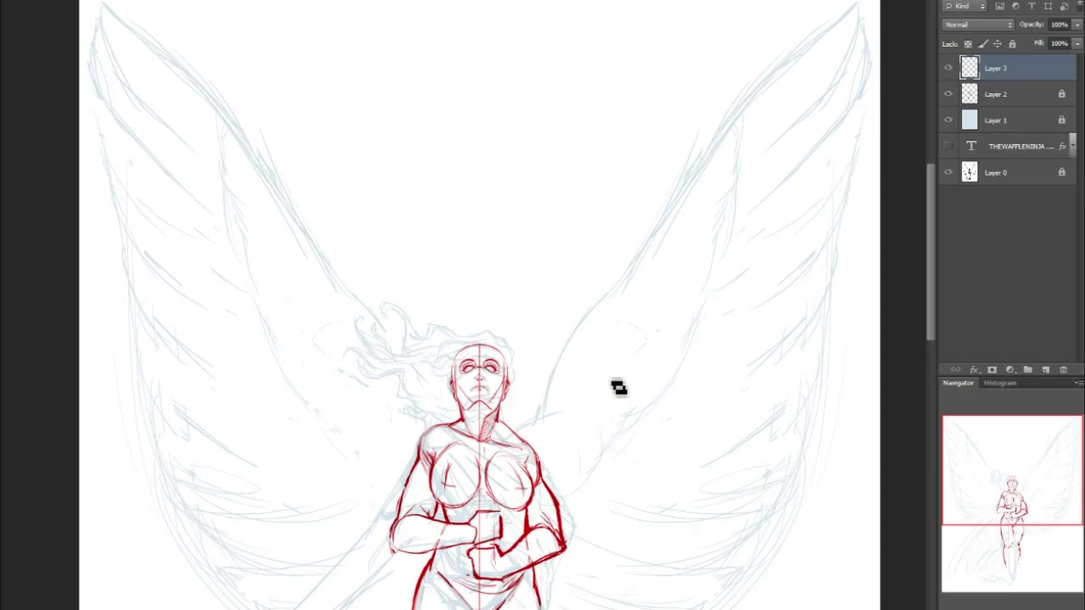
pyautogui.moveTo(1017, 476); pyautogui.dragTo(1017, 489)
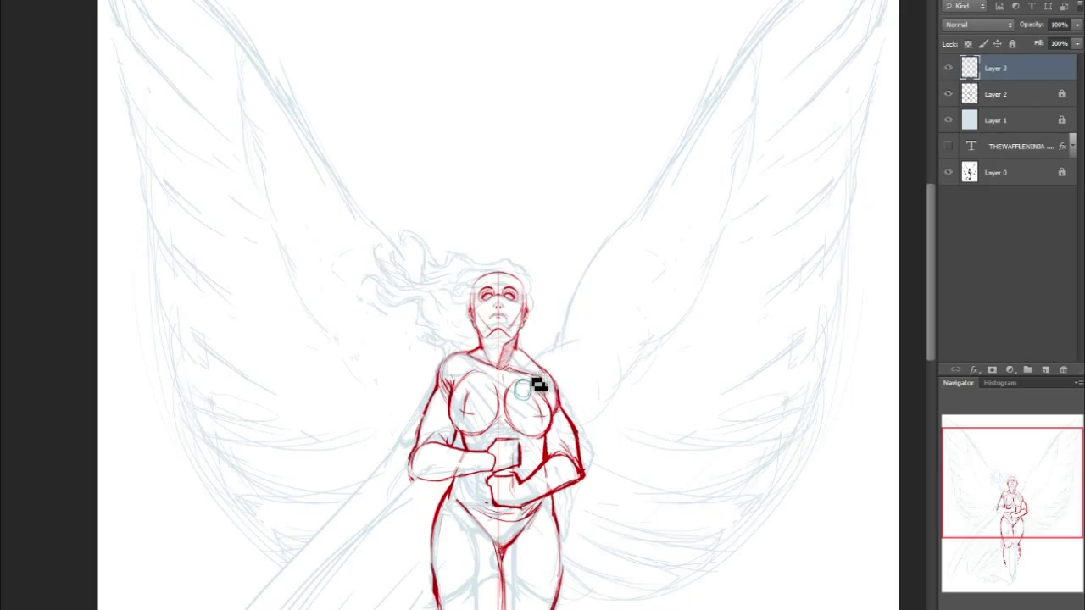
pyautogui.moveTo(523, 378); pyautogui.dragTo(642, 283)
pyautogui.hotkey('ctrl', 'z')
pyautogui.moveTo(538, 369)
pyautogui.mouseDown()
pyautogui.moveTo(645, 279)
pyautogui.moveTo(576, 347)
pyautogui.moveTo(646, 288)
pyautogui.mouseUp()
# Extend the teal wing arm with a steep forearm line, a wrist joint circle and a hand line toward the wing tip
pyautogui.moveTo(1036, 512); pyautogui.dragTo(1037, 501)
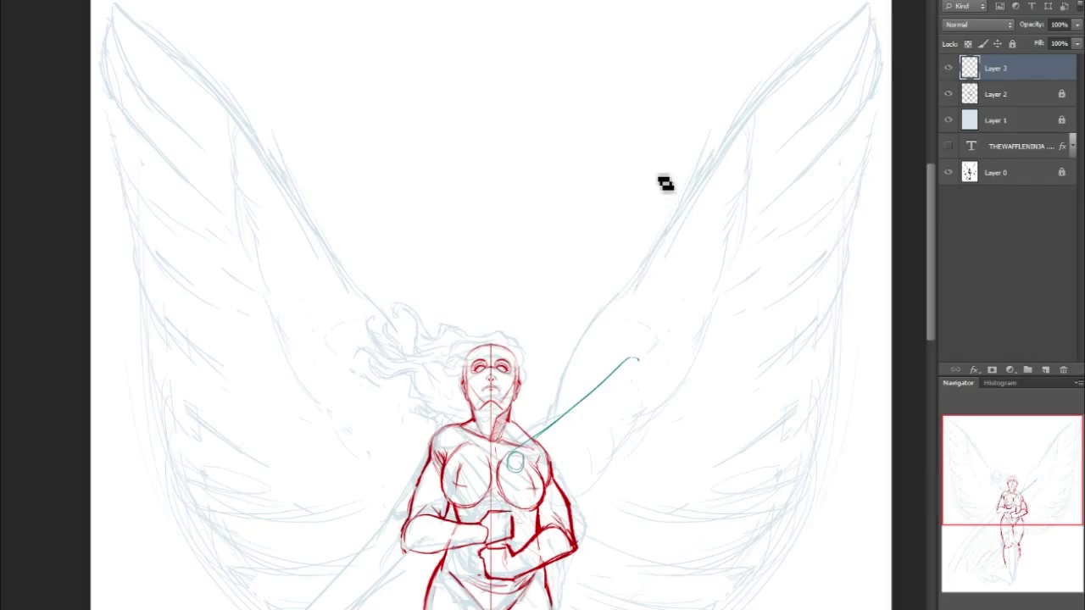
pyautogui.moveTo(667, 174)
pyautogui.mouseDown()
pyautogui.moveTo(624, 344)
pyautogui.moveTo(639, 304)
pyautogui.moveTo(634, 363)
pyautogui.moveTo(679, 176)
pyautogui.mouseUp()
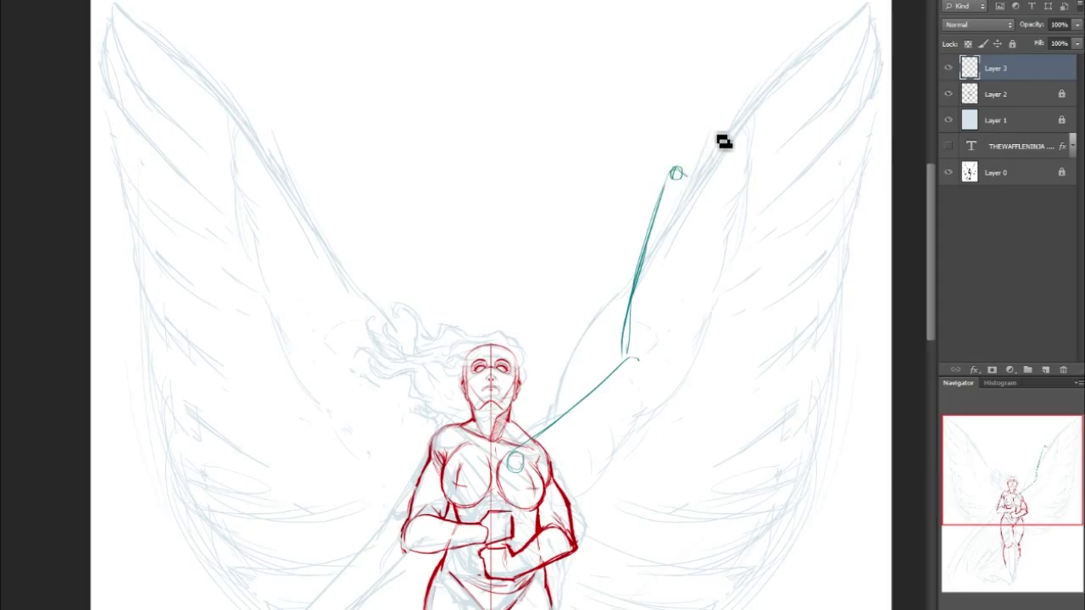
pyautogui.keyDown('shift'); pyautogui.click(751, 100); pyautogui.keyUp('shift')
pyautogui.moveTo(681, 161); pyautogui.dragTo(751, 101)
# Draw the underside contour of the teal wing arm from the chest to the elbow and up to the wrist
pyautogui.moveTo(1067, 483); pyautogui.dragTo(1049, 498)
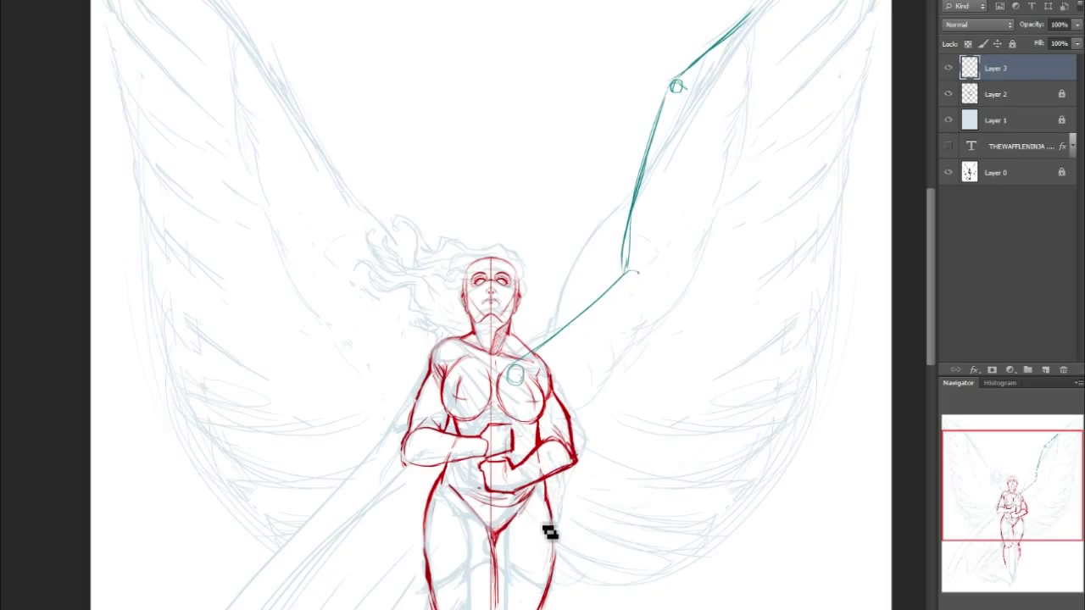
pyautogui.moveTo(1022, 491); pyautogui.dragTo(978, 460)
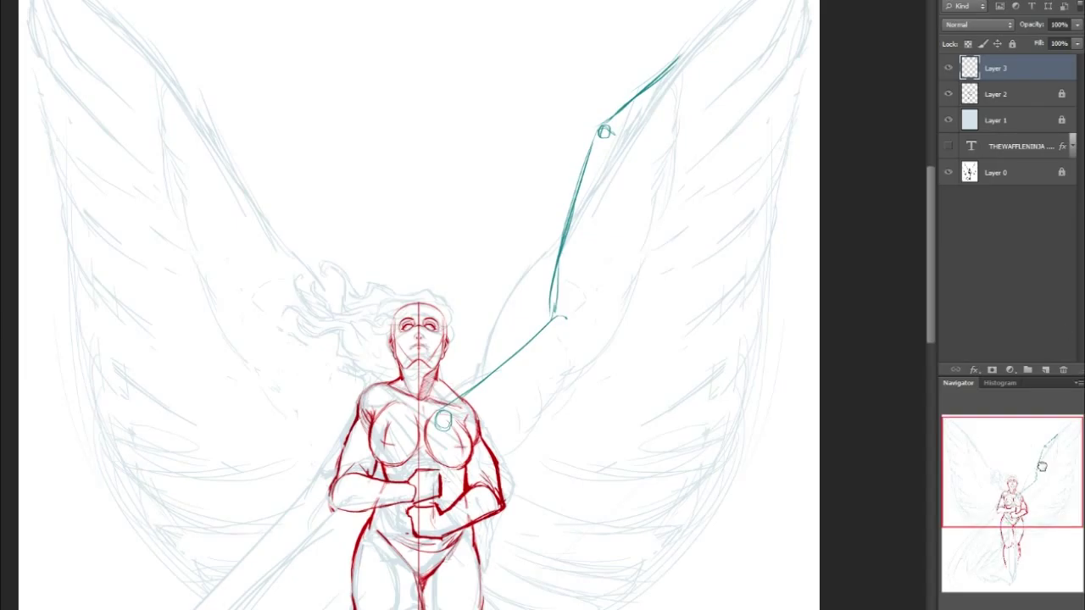
pyautogui.moveTo(1030, 467); pyautogui.dragTo(1065, 466)
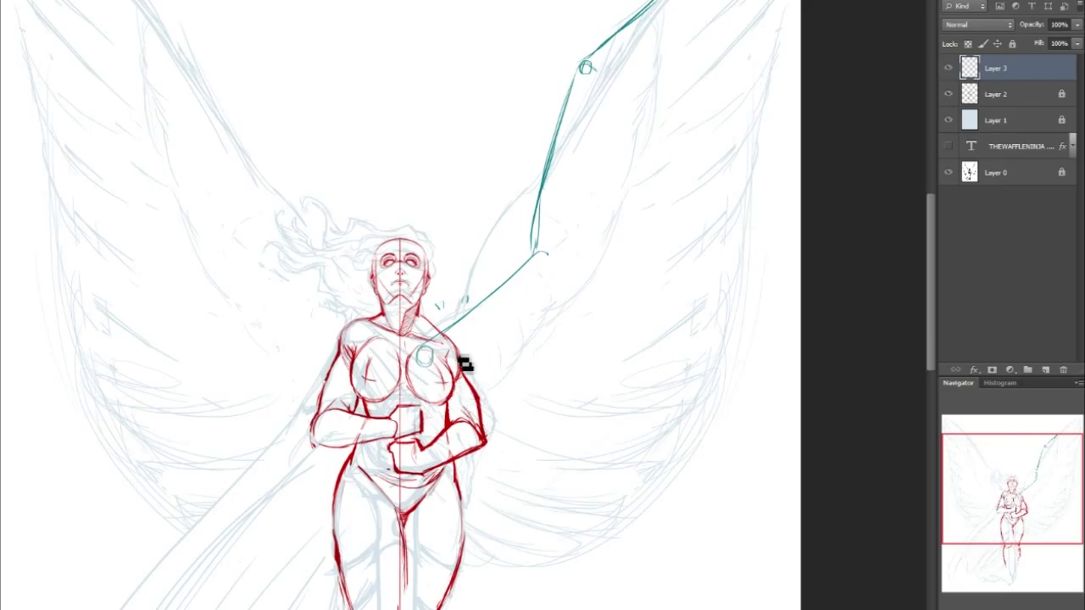
pyautogui.moveTo(456, 374); pyautogui.dragTo(576, 315)
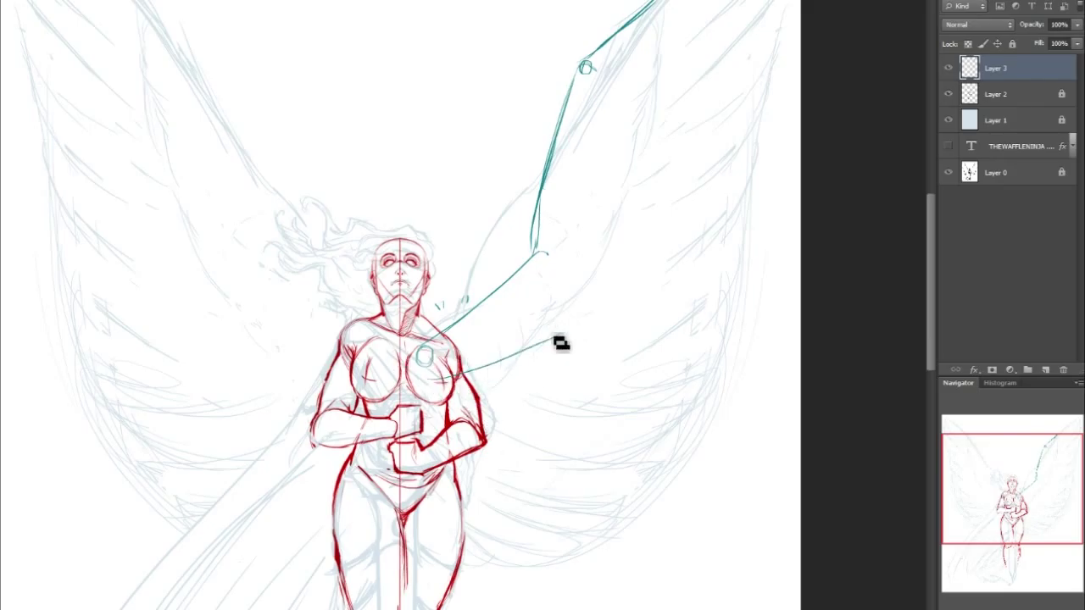
pyautogui.moveTo(598, 84); pyautogui.dragTo(601, 230)
pyautogui.moveTo(602, 188); pyautogui.dragTo(591, 297)
pyautogui.moveTo(601, 232); pyautogui.dragTo(590, 301)
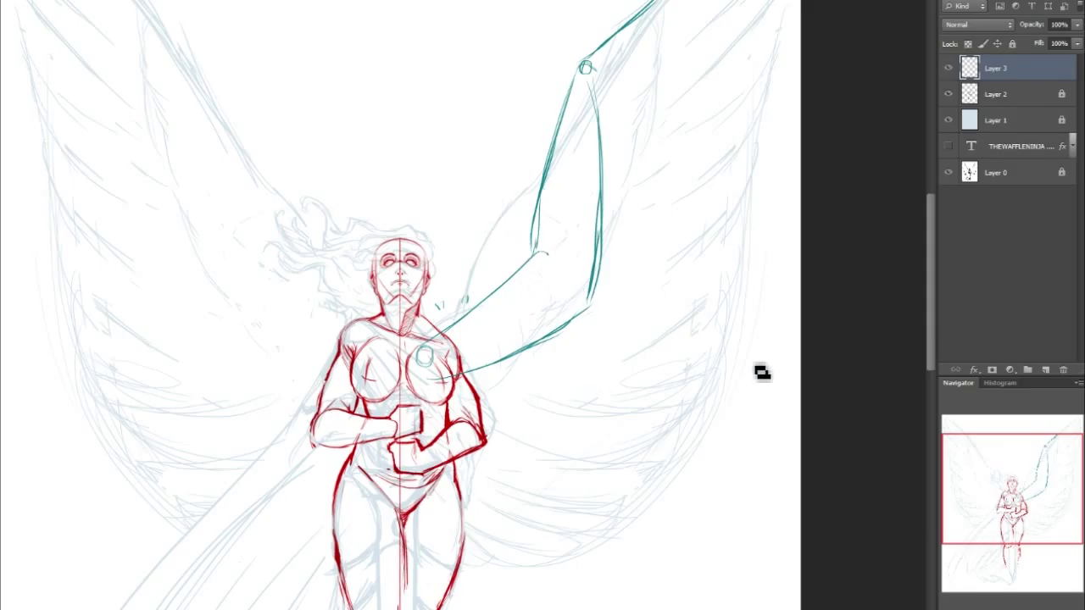
# Add short feather strokes along the upper arm's underside and a small arc just below the wing's wrist
pyautogui.moveTo(1066, 507); pyautogui.dragTo(1059, 488)
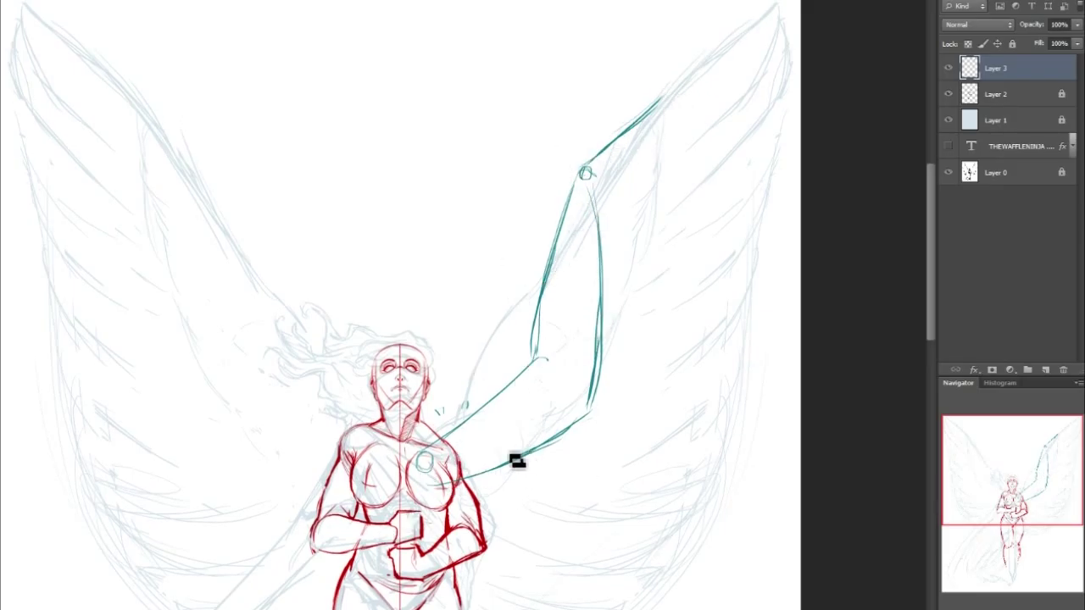
pyautogui.moveTo(469, 458); pyautogui.dragTo(481, 453)
pyautogui.moveTo(501, 445)
pyautogui.mouseDown()
pyautogui.moveTo(535, 421)
pyautogui.moveTo(529, 439)
pyautogui.moveTo(542, 452)
pyautogui.moveTo(535, 439)
pyautogui.moveTo(552, 422)
pyautogui.moveTo(543, 424)
pyautogui.moveTo(584, 429)
pyautogui.moveTo(585, 379)
pyautogui.mouseUp()
pyautogui.moveTo(578, 222); pyautogui.dragTo(598, 217)
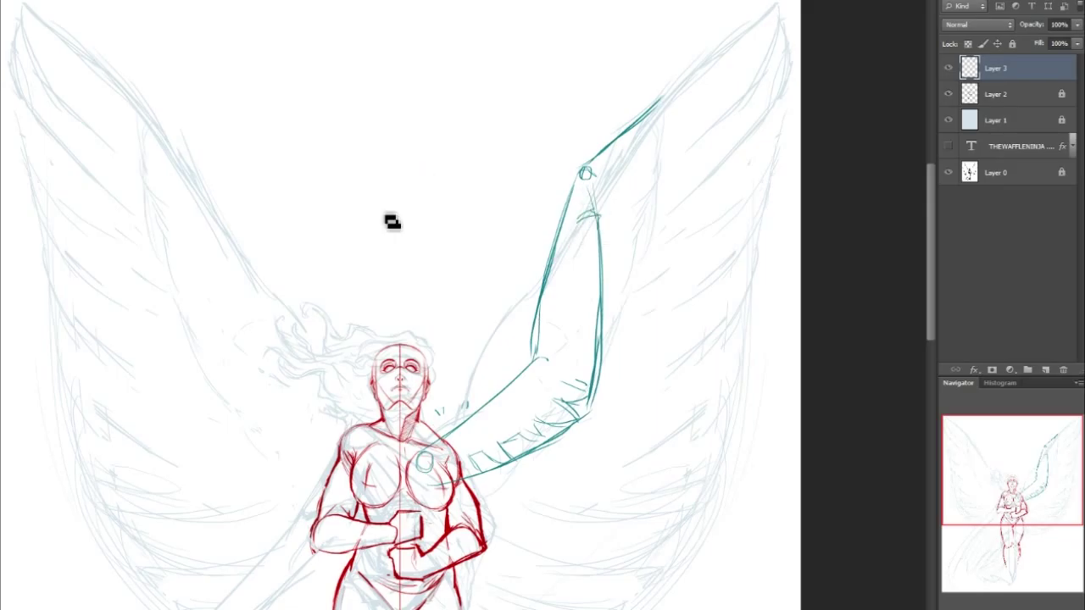
# Sketch a small pointed oval feather shape in the empty space above the head
pyautogui.moveTo(385, 164); pyautogui.dragTo(426, 215)
pyautogui.moveTo(382, 153); pyautogui.dragTo(399, 141)
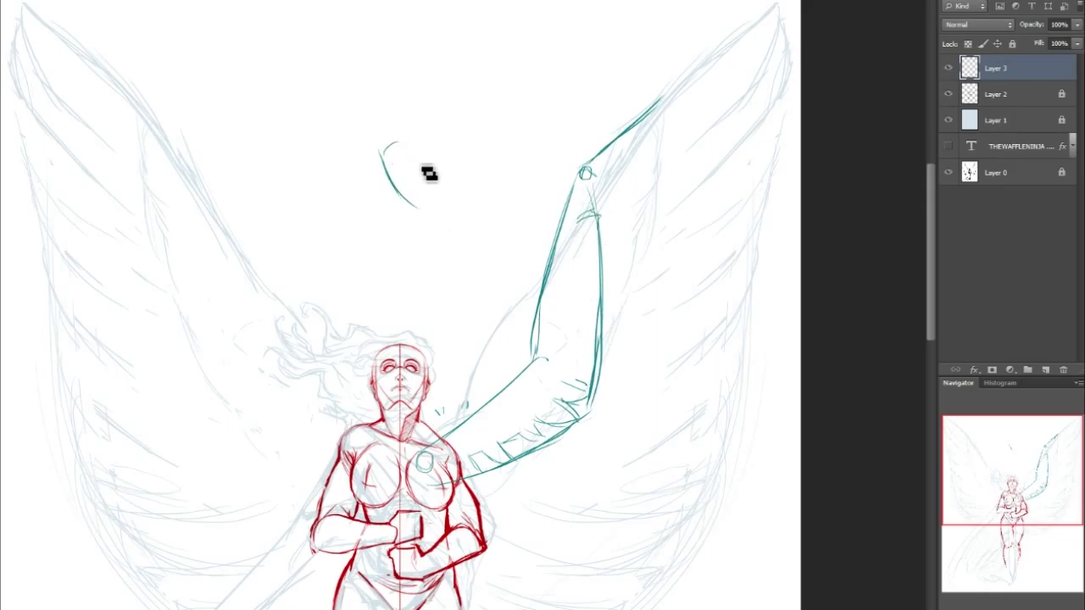
pyautogui.moveTo(432, 175); pyautogui.dragTo(432, 208)
pyautogui.moveTo(387, 165)
pyautogui.mouseDown()
pyautogui.moveTo(407, 202)
pyautogui.moveTo(434, 210)
pyautogui.mouseUp()
pyautogui.moveTo(434, 170); pyautogui.dragTo(436, 212)
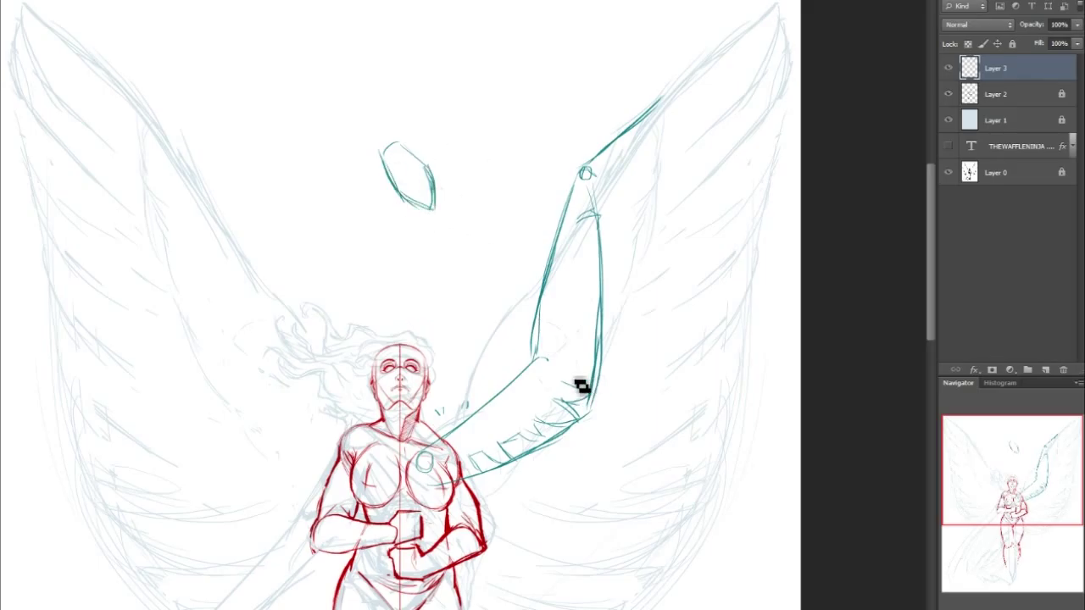
# Add more short feather strokes at the wing's elbow and just below its wrist joint
pyautogui.moveTo(571, 368); pyautogui.dragTo(592, 371)
pyautogui.moveTo(578, 360); pyautogui.dragTo(594, 358)
pyautogui.moveTo(583, 204)
pyautogui.mouseDown()
pyautogui.moveTo(595, 209)
pyautogui.moveTo(594, 195)
pyautogui.mouseUp()
# Close the wing's hand segment with a lower contour from the wrist to the tip and darken its end
pyautogui.moveTo(593, 167); pyautogui.dragTo(671, 106)
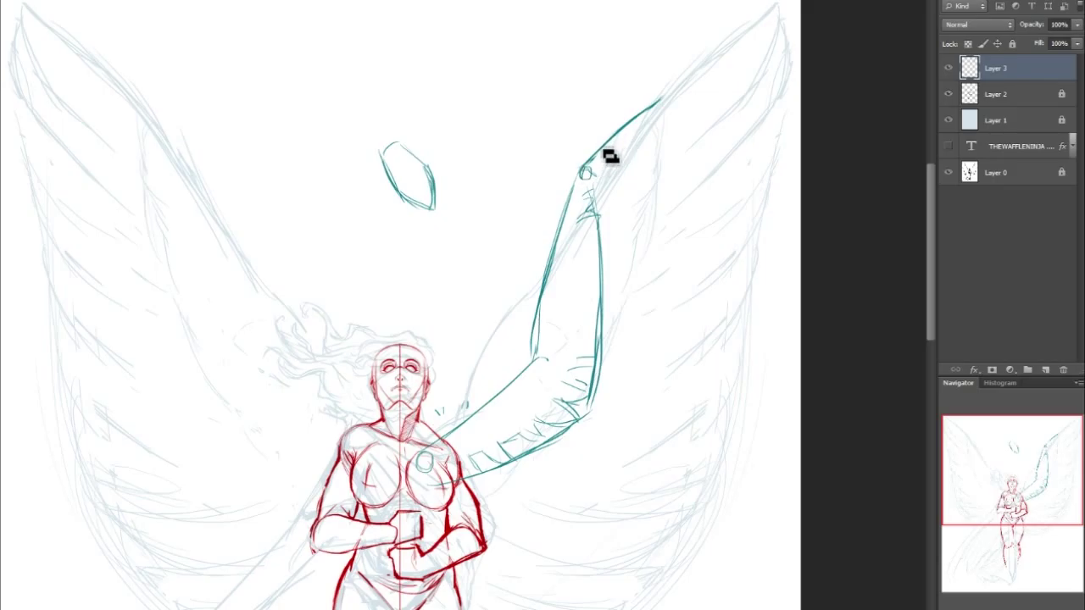
pyautogui.moveTo(593, 178); pyautogui.dragTo(618, 146)
pyautogui.moveTo(608, 172); pyautogui.dragTo(656, 110)
pyautogui.moveTo(633, 153); pyautogui.dragTo(622, 169)
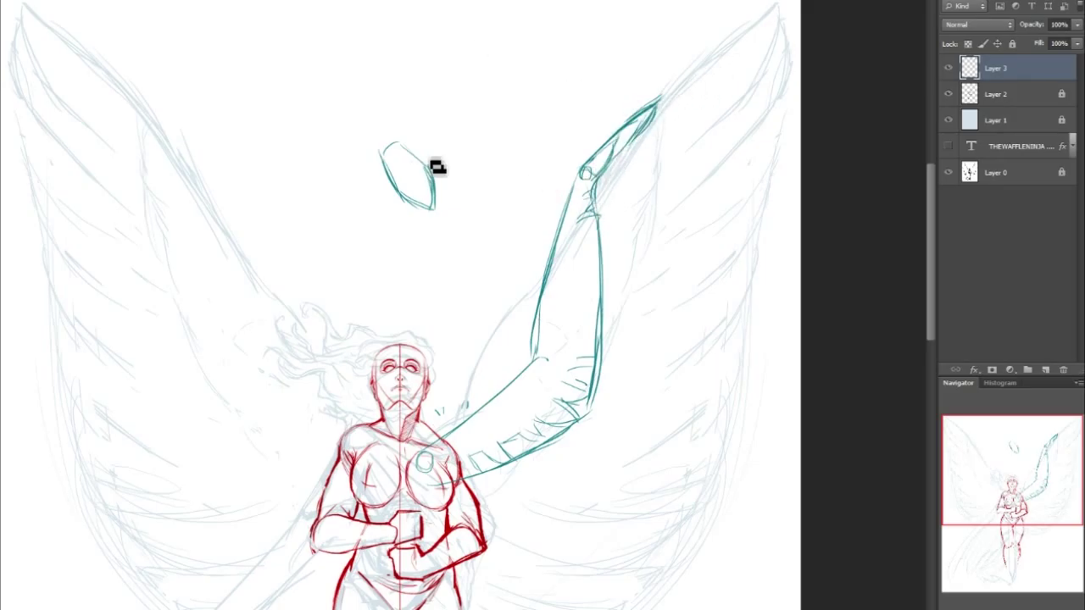
# Remove the loose oval above the head, clear the selection and add strokes along the hand segment's upper edge
pyautogui.moveTo(472, 167)
pyautogui.mouseDown()
pyautogui.moveTo(427, 128)
pyautogui.moveTo(458, 142)
pyautogui.mouseUp()
pyautogui.hotkey('ctrl', 'd')
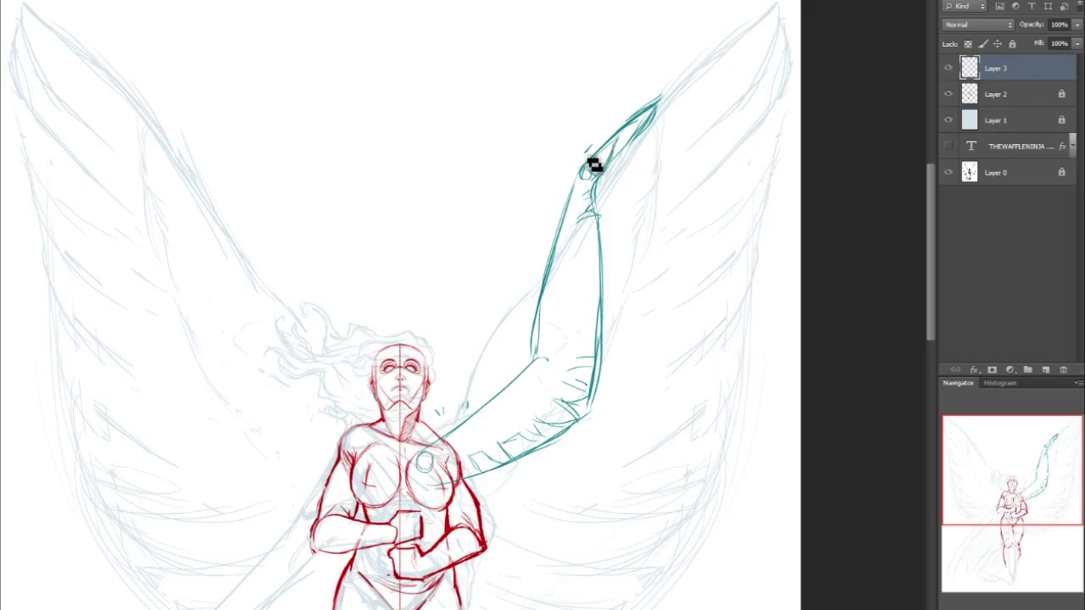
pyautogui.moveTo(600, 138); pyautogui.dragTo(617, 119)
# Draw a long, nearly horizontal guideline through the wrist joint out toward the wing's outer edge
pyautogui.scroll(-3, 848, 218)
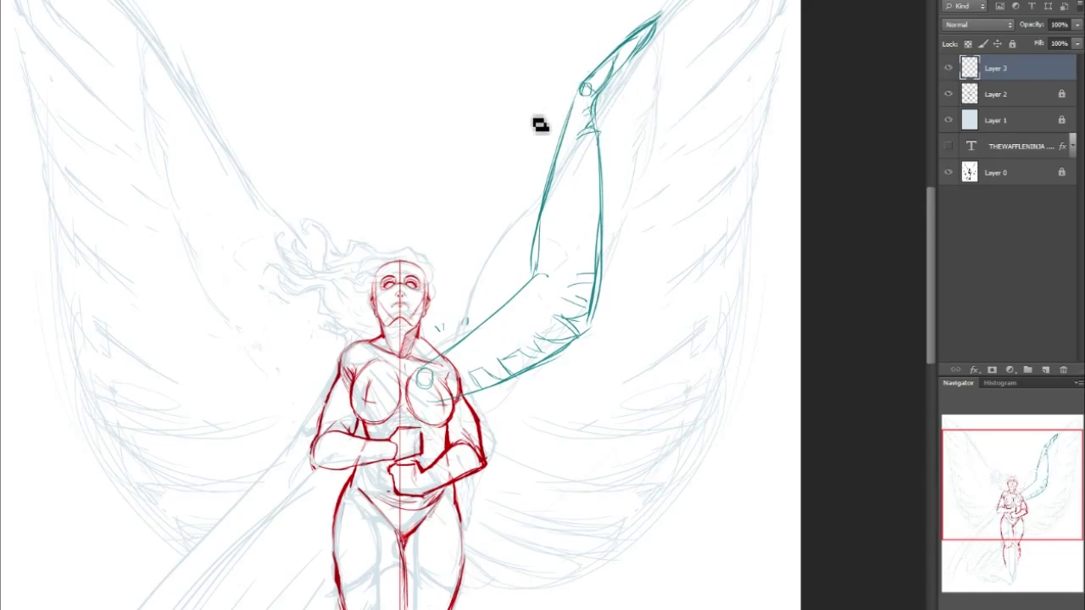
pyautogui.moveTo(544, 86); pyautogui.dragTo(683, 99)
pyautogui.moveTo(585, 90); pyautogui.dragTo(746, 102)
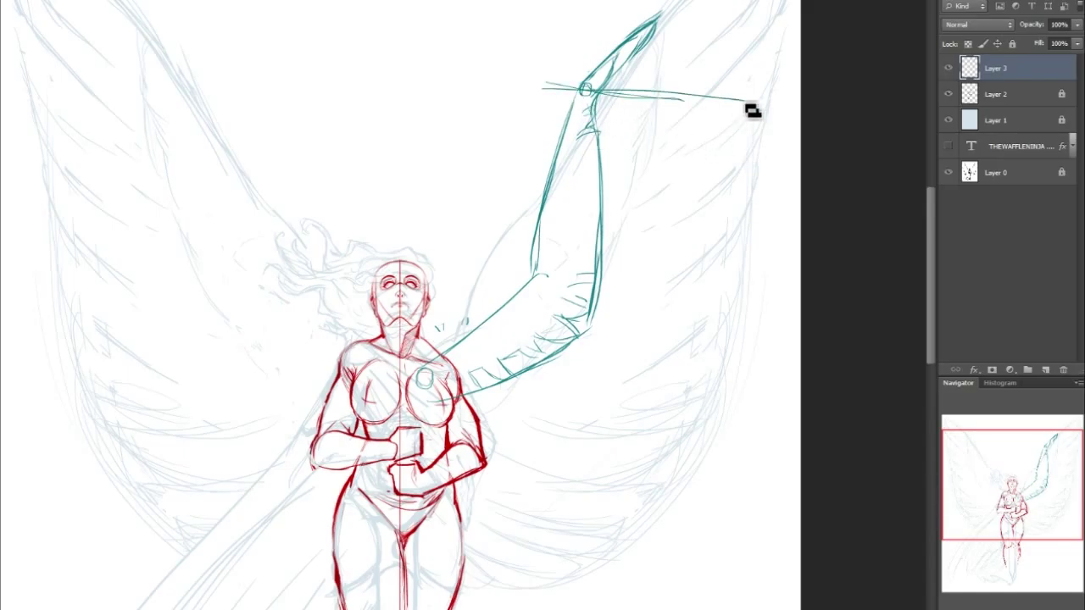
# Undo the guideline through the wrist joint and draw two long curves from the waist outward as the inner feather layer's lower edge
pyautogui.hotkey('ctrl', 'alt', 'z')
pyautogui.hotkey('ctrl', 'alt', 'z')
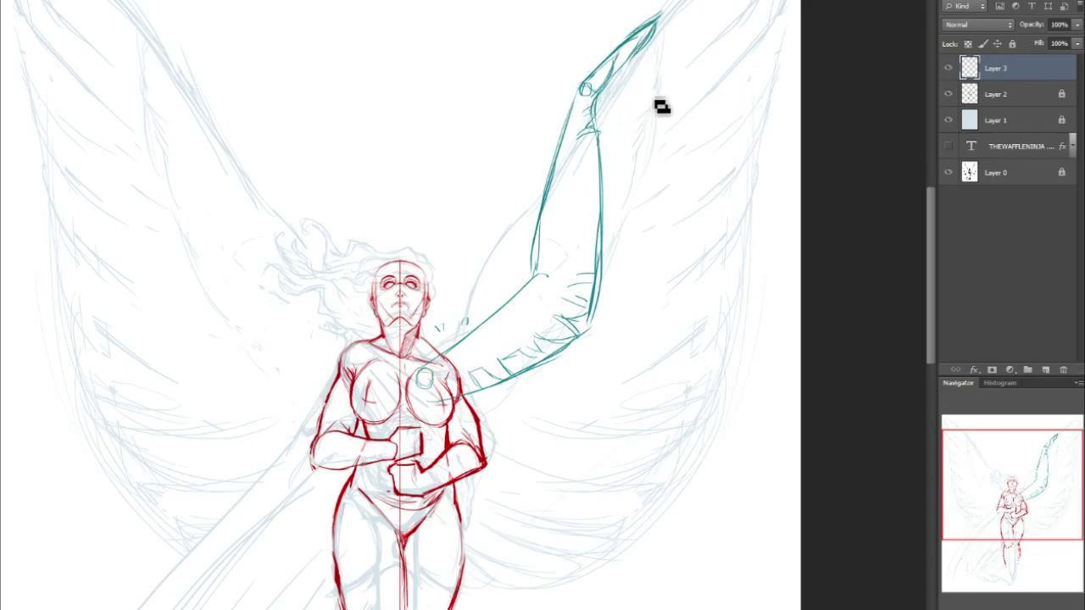
pyautogui.moveTo(453, 483)
pyautogui.mouseDown()
pyautogui.moveTo(641, 474)
pyautogui.moveTo(665, 464)
pyautogui.mouseUp()
pyautogui.moveTo(456, 491); pyautogui.dragTo(653, 446)
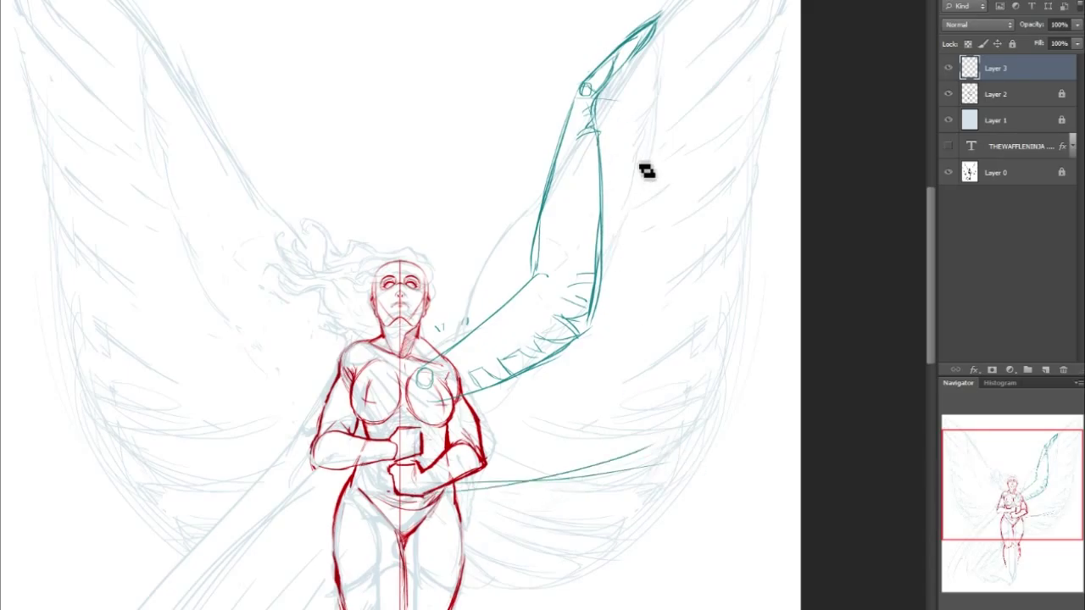
# Draw the inner feather layer's curved outer edge from beside the wrist joint down to the end of its lower edge
pyautogui.moveTo(617, 113); pyautogui.dragTo(666, 246)
pyautogui.moveTo(630, 141); pyautogui.dragTo(676, 343)
pyautogui.hotkey('ctrl', 'z')
pyautogui.moveTo(596, 100)
pyautogui.mouseDown()
pyautogui.moveTo(653, 110)
pyautogui.moveTo(687, 206)
pyautogui.moveTo(693, 333)
pyautogui.mouseUp()
pyautogui.moveTo(688, 200); pyautogui.dragTo(689, 385)
pyautogui.moveTo(684, 258)
pyautogui.mouseDown()
pyautogui.moveTo(692, 323)
pyautogui.moveTo(669, 433)
pyautogui.mouseUp()
pyautogui.moveTo(694, 385); pyautogui.dragTo(649, 464)
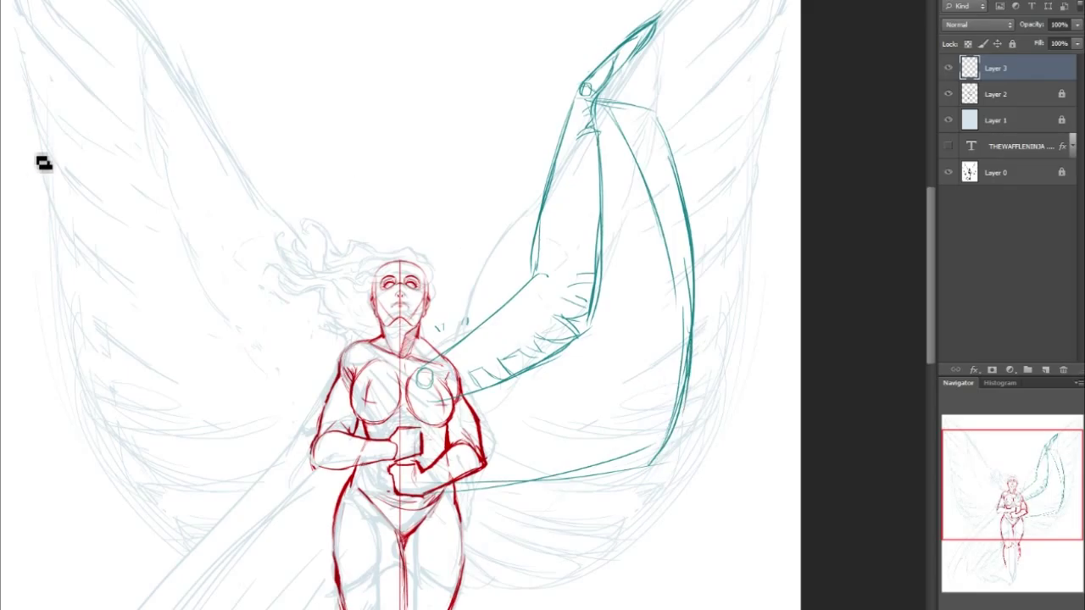
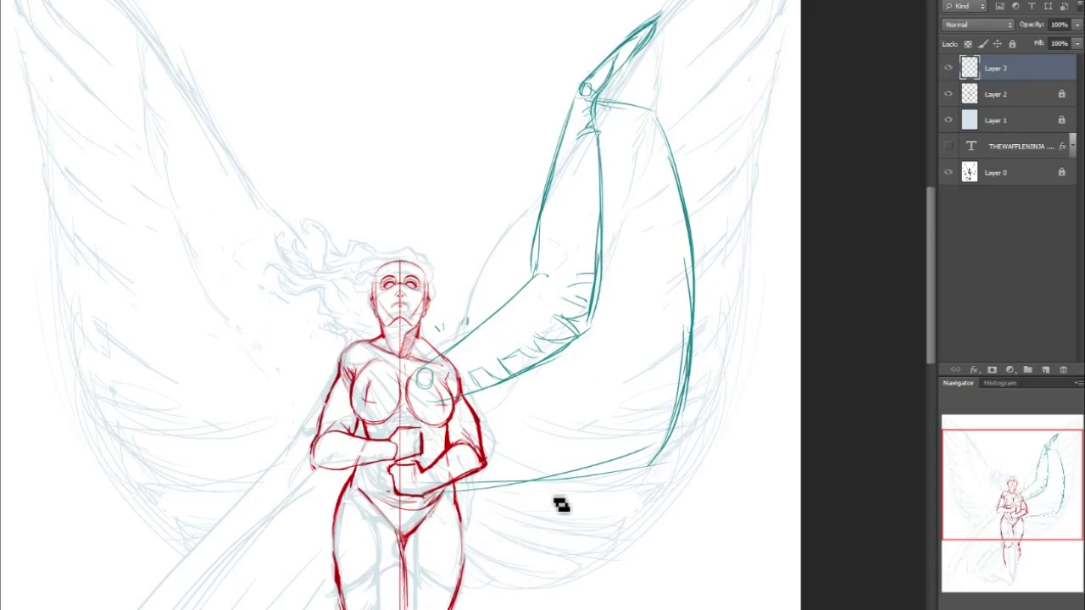
# Block in the larger outer feather layer with strokes beside the thigh, an upper curve beyond the wrist and a long lower edge
pyautogui.keyDown('shift'); pyautogui.click(511, 590); pyautogui.keyUp('shift')
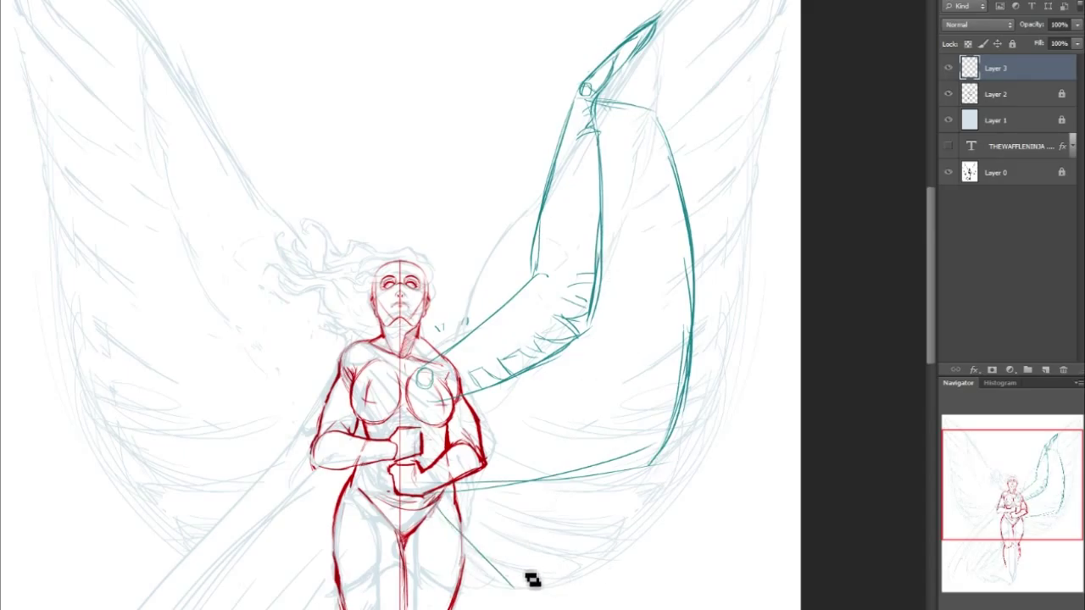
pyautogui.moveTo(498, 596); pyautogui.dragTo(557, 592)
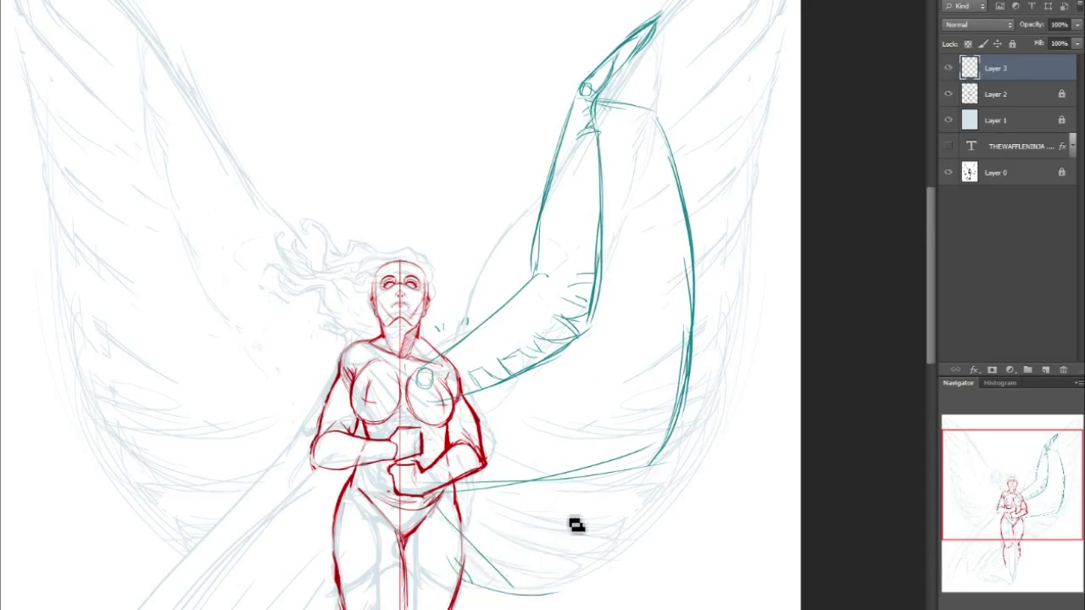
pyautogui.moveTo(1037, 522); pyautogui.dragTo(1044, 528)
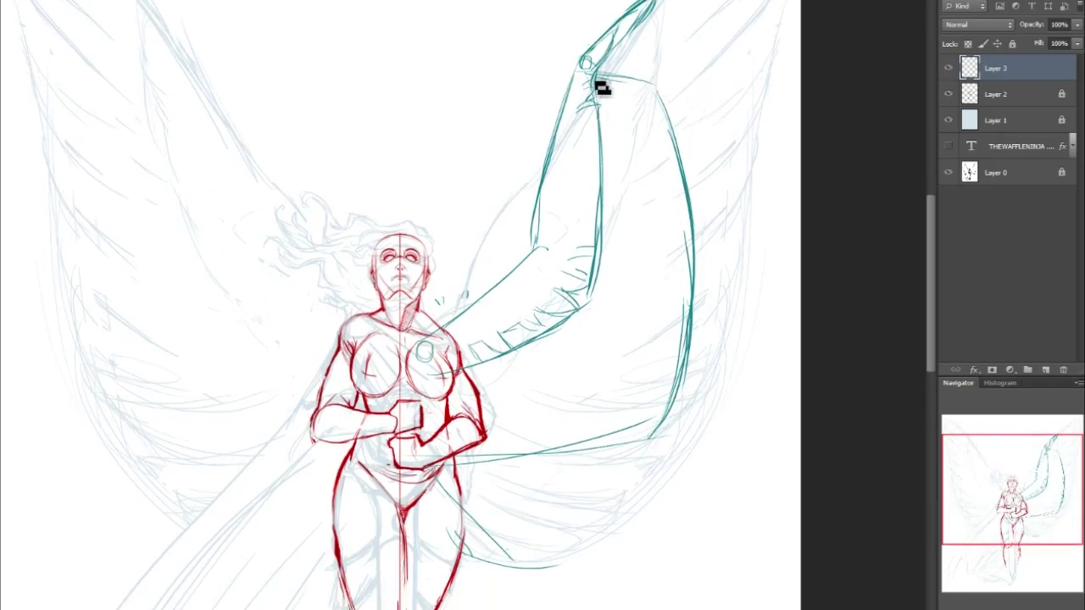
pyautogui.moveTo(641, 83); pyautogui.dragTo(734, 85)
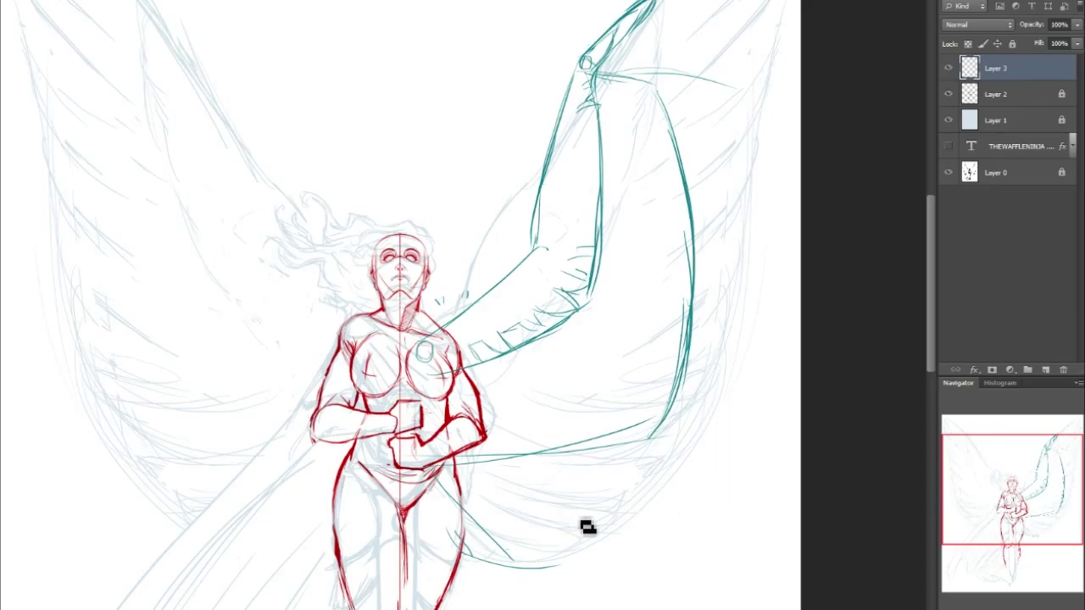
pyautogui.moveTo(468, 556); pyautogui.dragTo(729, 536)
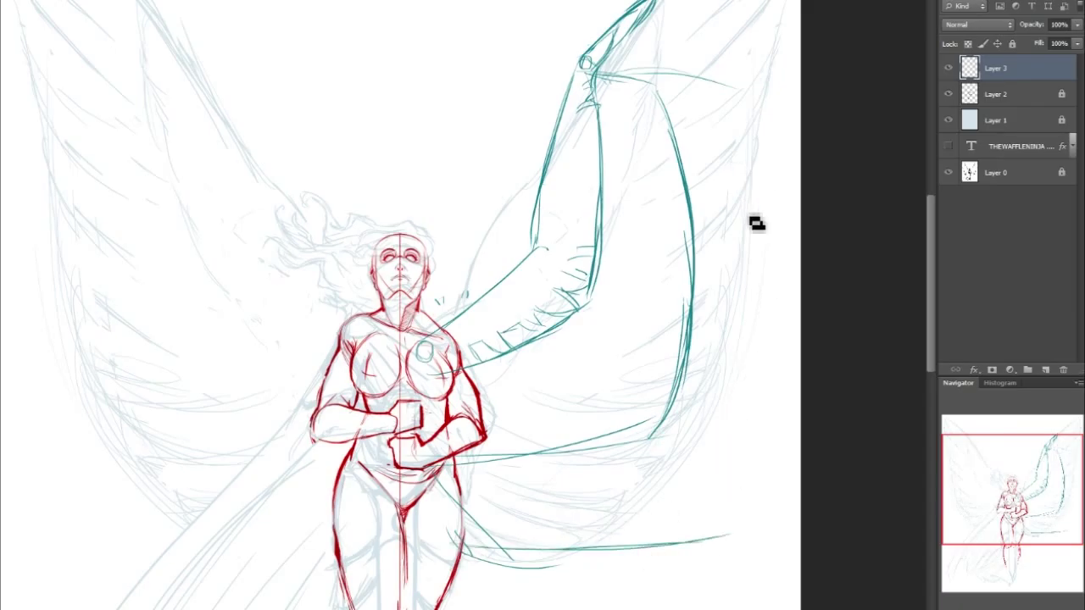
# Draw the outer feather layer's long curved outer edge and rework its lower edge from the hip to the outer corner
pyautogui.moveTo(743, 166)
pyautogui.mouseDown()
pyautogui.moveTo(758, 232)
pyautogui.moveTo(751, 458)
pyautogui.mouseUp()
pyautogui.moveTo(755, 333); pyautogui.dragTo(730, 532)
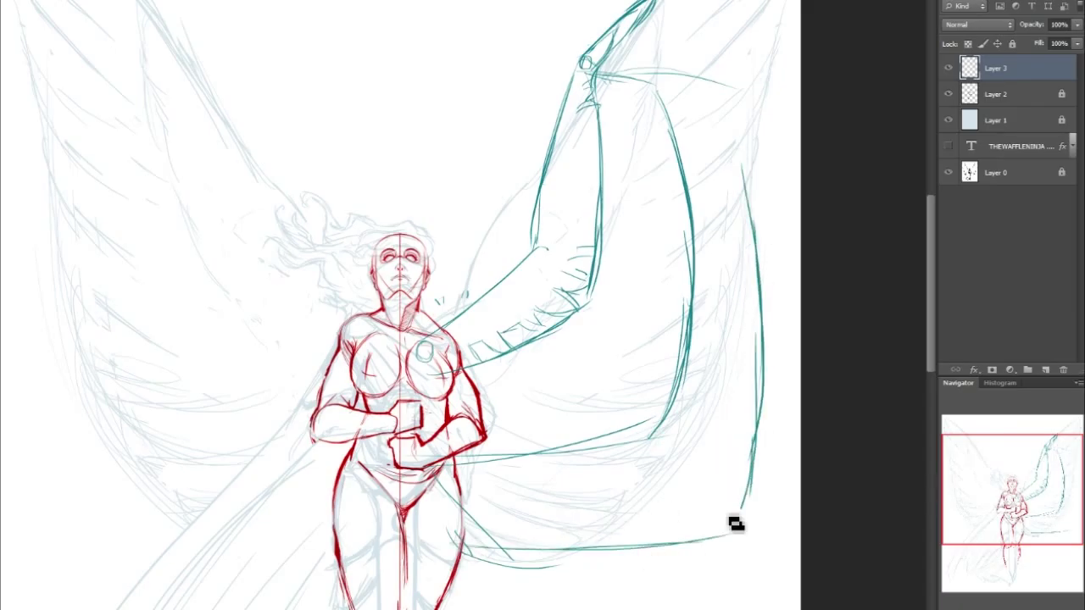
pyautogui.moveTo(762, 378); pyautogui.dragTo(739, 517)
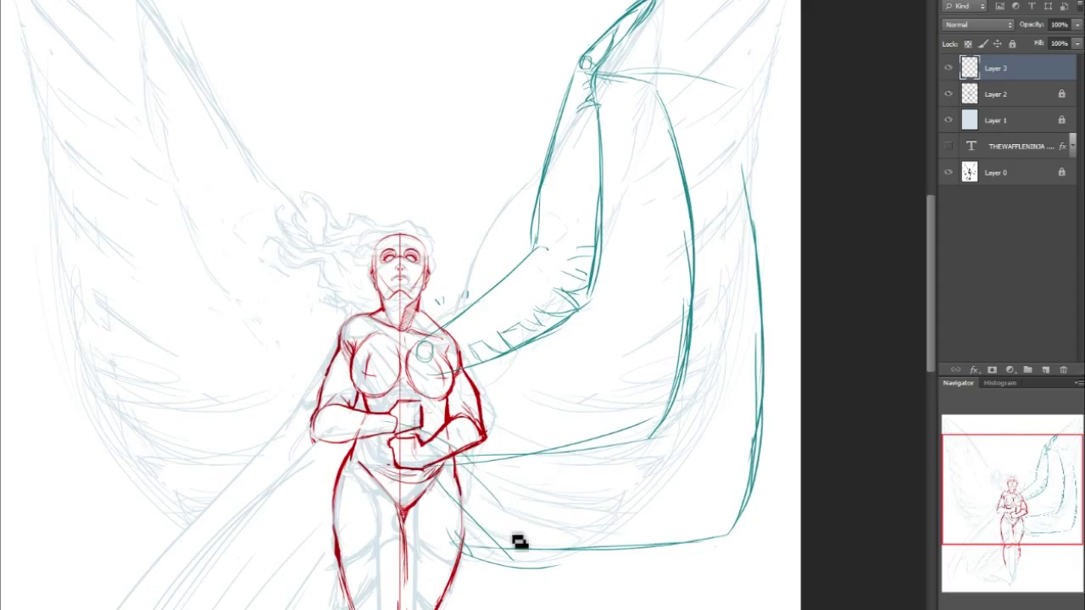
pyautogui.moveTo(483, 511)
pyautogui.mouseDown()
pyautogui.moveTo(676, 555)
pyautogui.moveTo(484, 493)
pyautogui.moveTo(684, 539)
pyautogui.moveTo(532, 519)
pyautogui.moveTo(731, 533)
pyautogui.mouseUp()
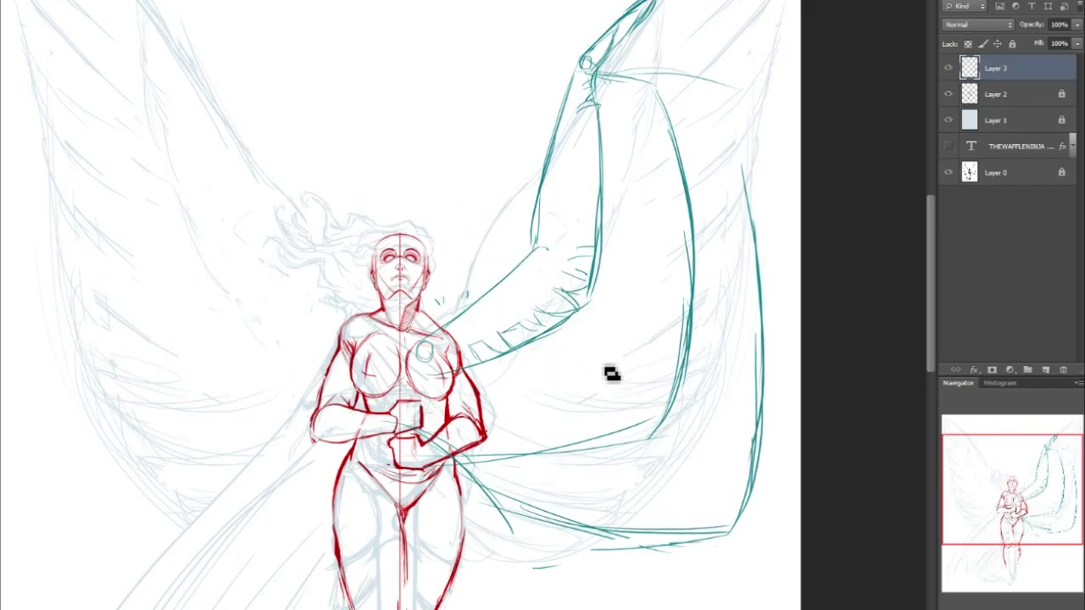
# Hand-letter the wing labels "2nd Co." in the inner feather layer, "Sec." in the outer layer and "MA." above the upper arm segment
pyautogui.moveTo(614, 348); pyautogui.dragTo(611, 334)
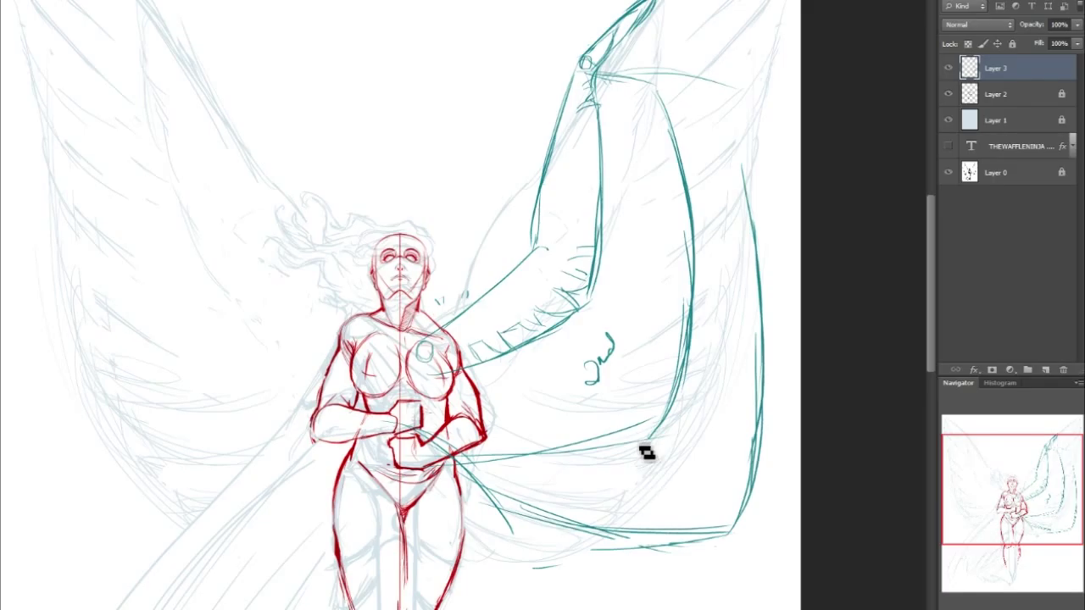
pyautogui.moveTo(636, 473); pyautogui.dragTo(663, 467)
pyautogui.hotkey('ctrl', 'z')
pyautogui.click(674, 471)
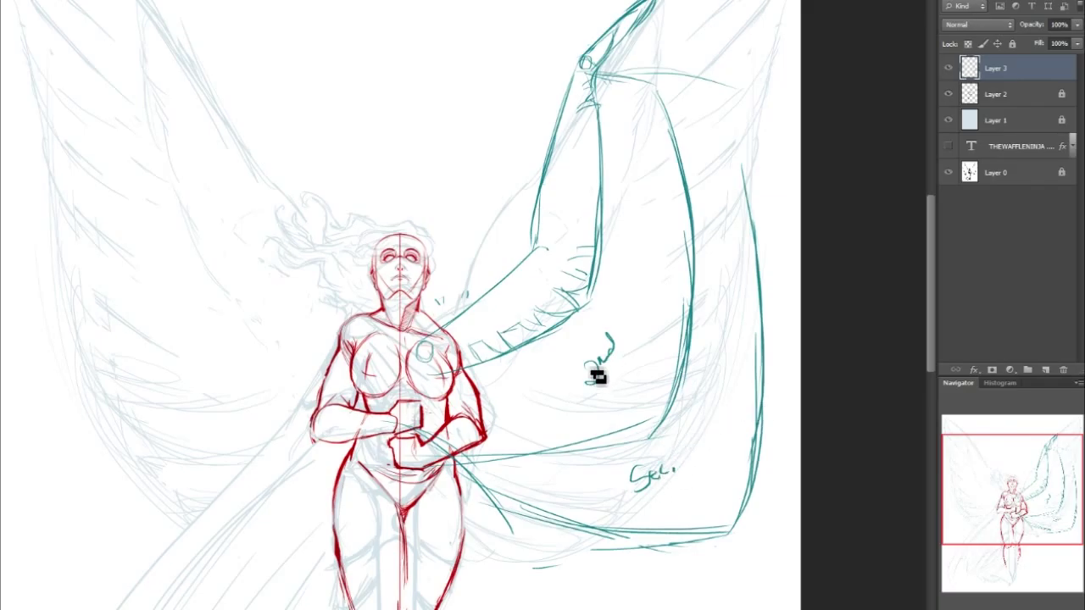
pyautogui.moveTo(617, 391); pyautogui.dragTo(628, 395)
pyautogui.click(636, 397)
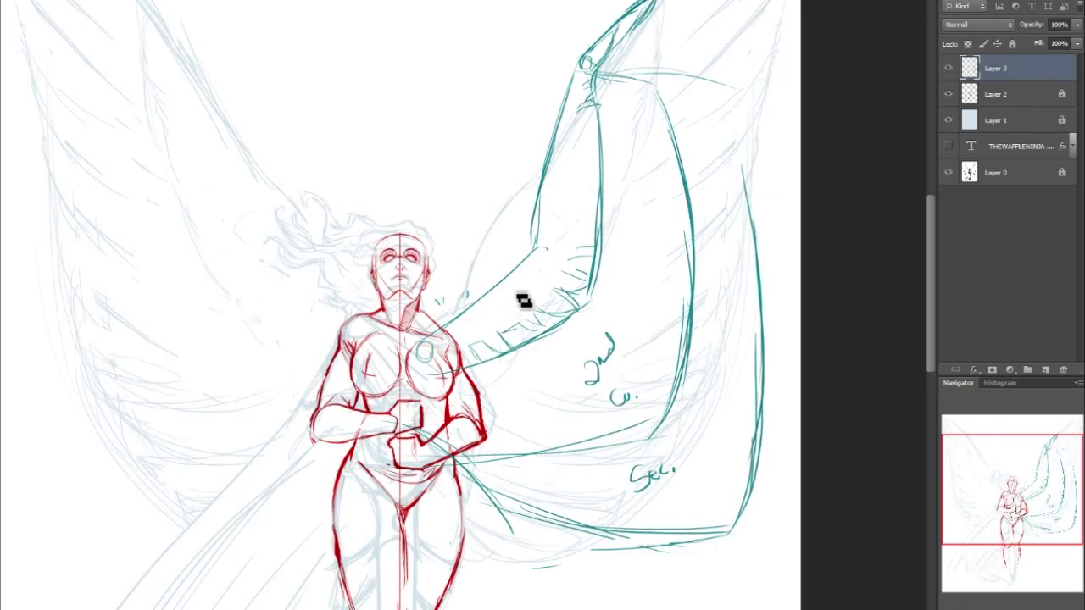
pyautogui.moveTo(472, 237); pyautogui.dragTo(487, 241)
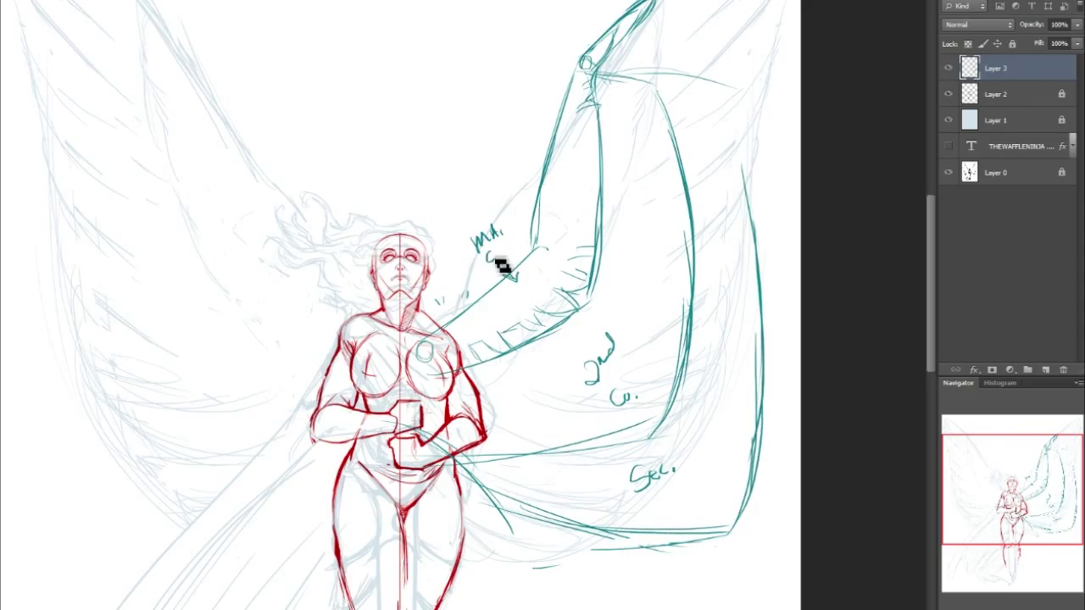
# Extend the canvas past its right edge with the Crop tool to make room for the wing
pyautogui.moveTo(1065, 477); pyautogui.dragTo(1074, 436)
pyautogui.press('c')
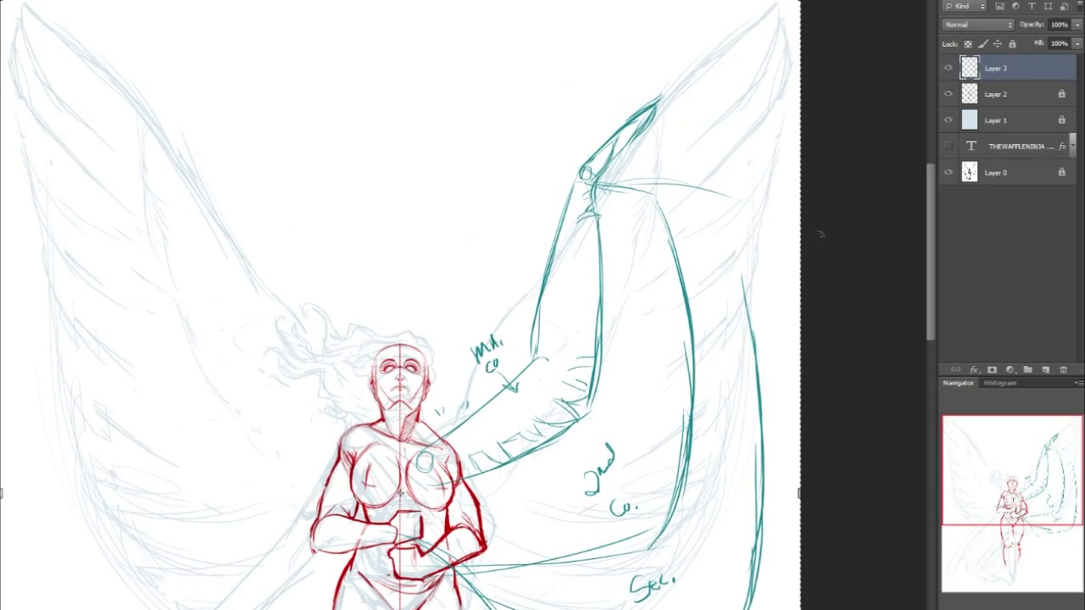
pyautogui.moveTo(801, 491); pyautogui.dragTo(846, 489)
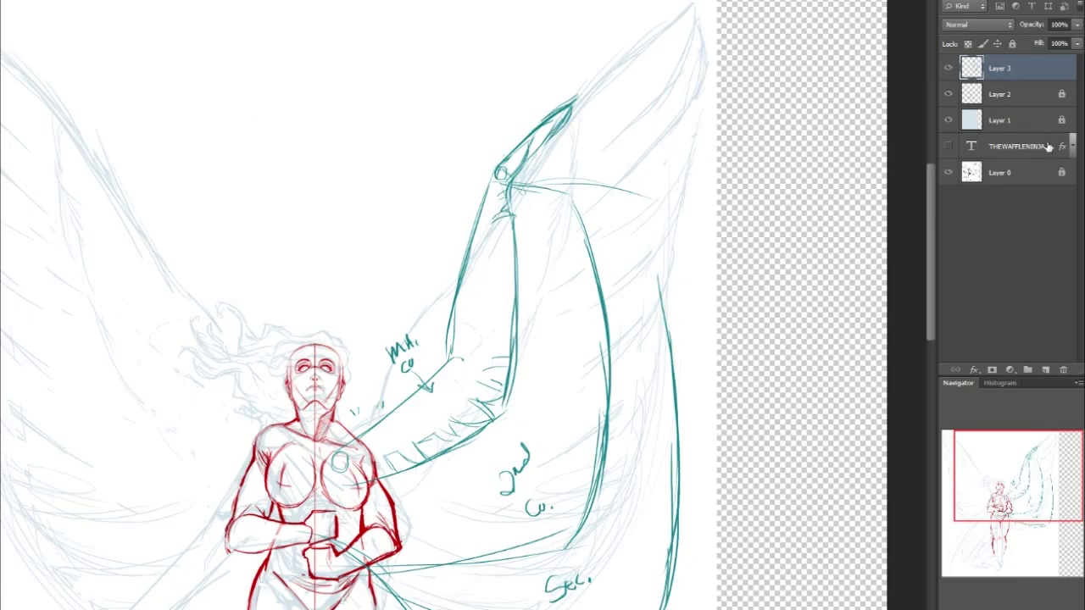
# Fill the new empty canvas strip with white on Layer 0, lock that layer and reselect Layer 3
pyautogui.click(1030, 174)
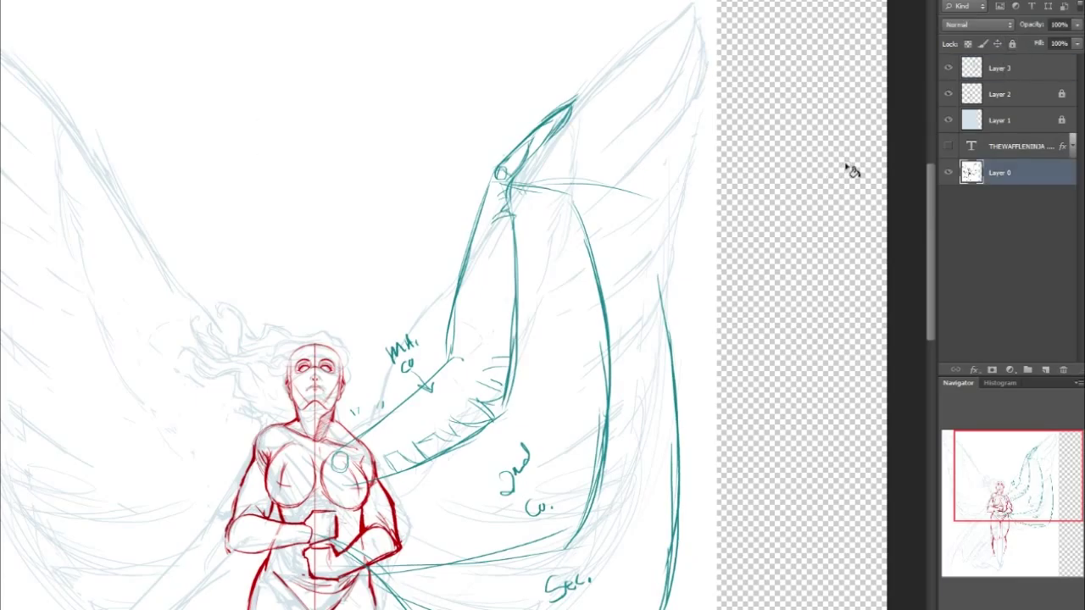
pyautogui.click(851, 170)
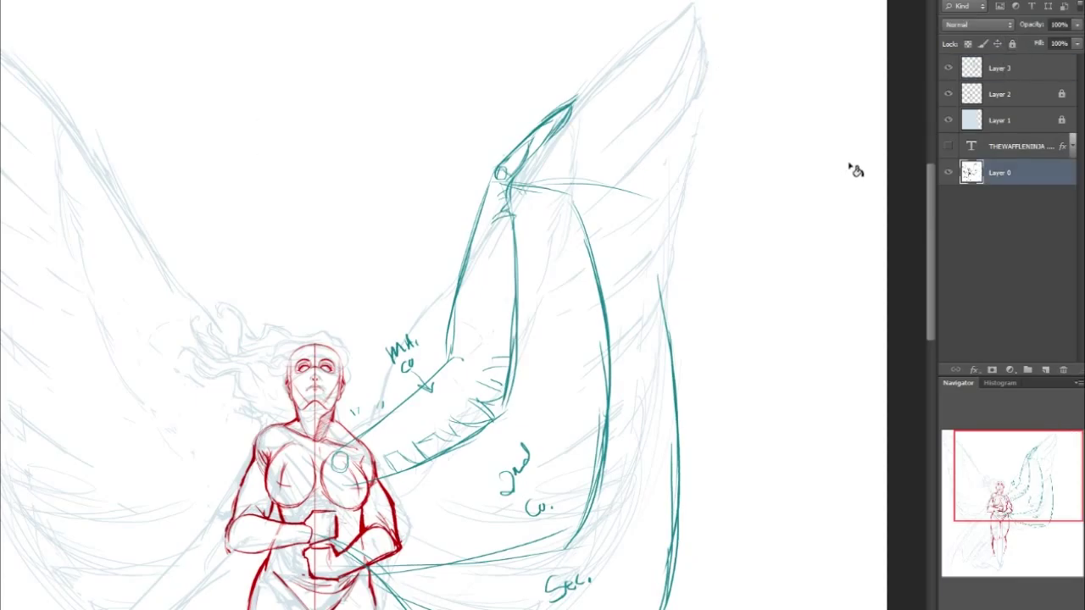
pyautogui.click(1012, 45)
pyautogui.click(1009, 68)
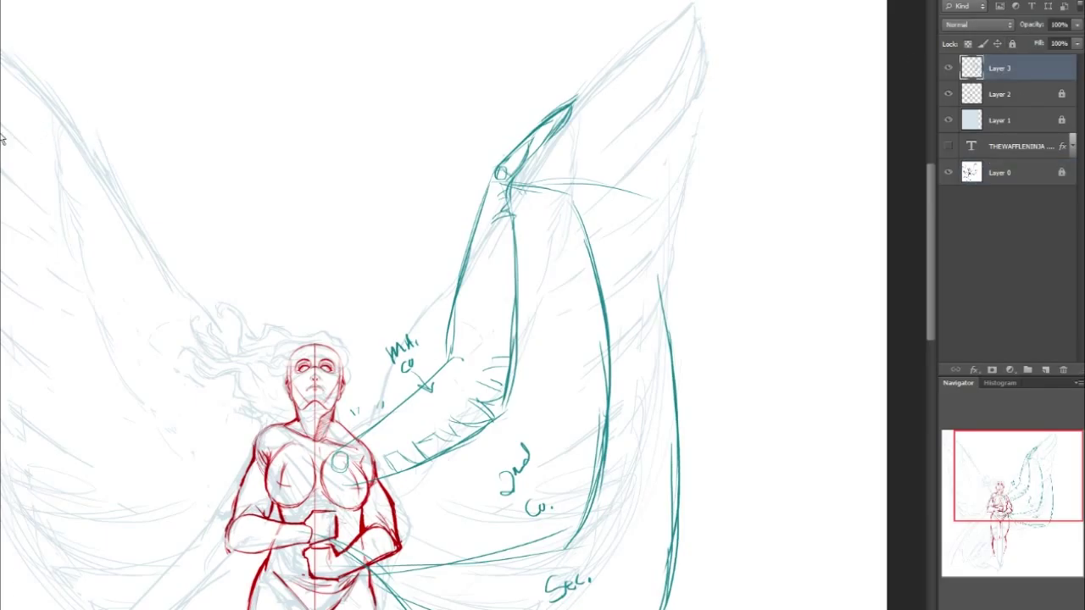
# Sketch the leading primary feather lines in teal from the wrist joint up to the wing tip
pyautogui.moveTo(1056, 457); pyautogui.dragTo(1050, 458)
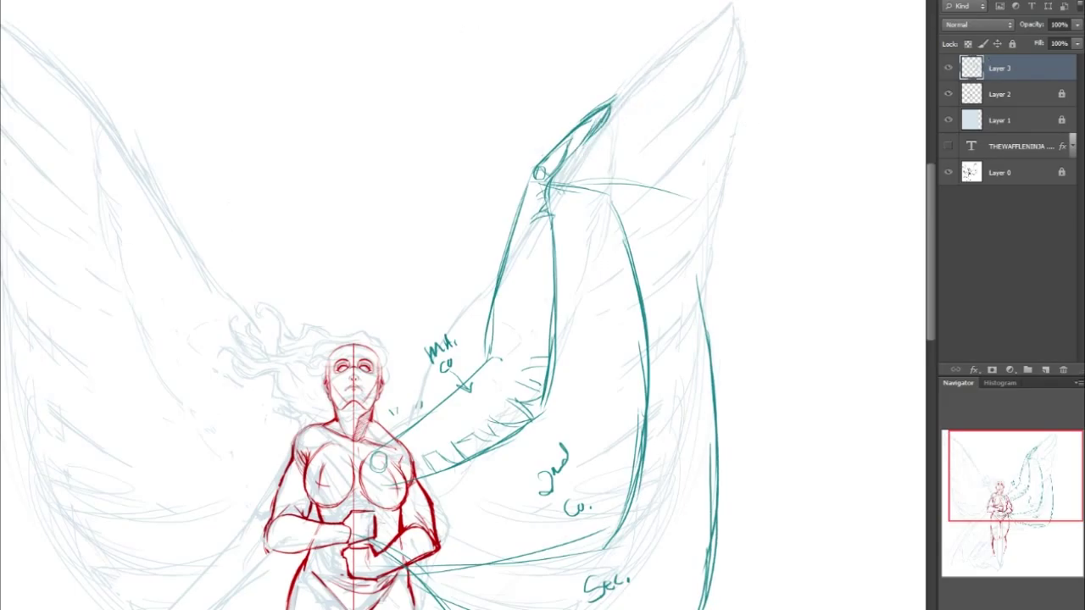
pyautogui.moveTo(608, 108)
pyautogui.mouseDown()
pyautogui.moveTo(761, 7)
pyautogui.moveTo(658, 107)
pyautogui.mouseUp()
pyautogui.moveTo(721, 49); pyautogui.dragTo(587, 168)
pyautogui.moveTo(685, 93); pyautogui.dragTo(620, 142)
pyautogui.moveTo(763, 57)
pyautogui.mouseDown()
pyautogui.moveTo(573, 174)
pyautogui.moveTo(670, 110)
pyautogui.mouseUp()
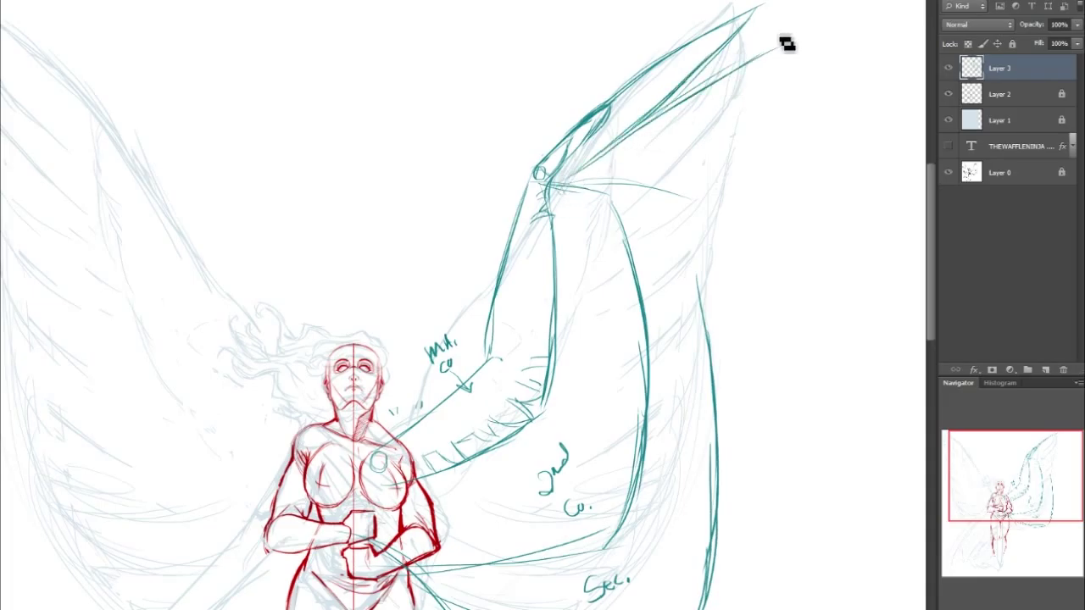
# Sketch the rounded outer contour of the primary feathers from the wing tip down to the secondaries' outer edge
pyautogui.moveTo(763, 19)
pyautogui.mouseDown()
pyautogui.moveTo(799, 51)
pyautogui.moveTo(826, 207)
pyautogui.moveTo(751, 322)
pyautogui.mouseUp()
pyautogui.moveTo(800, 262)
pyautogui.mouseDown()
pyautogui.moveTo(764, 313)
pyautogui.moveTo(710, 337)
pyautogui.mouseUp()
pyautogui.moveTo(806, 227); pyautogui.dragTo(708, 337)
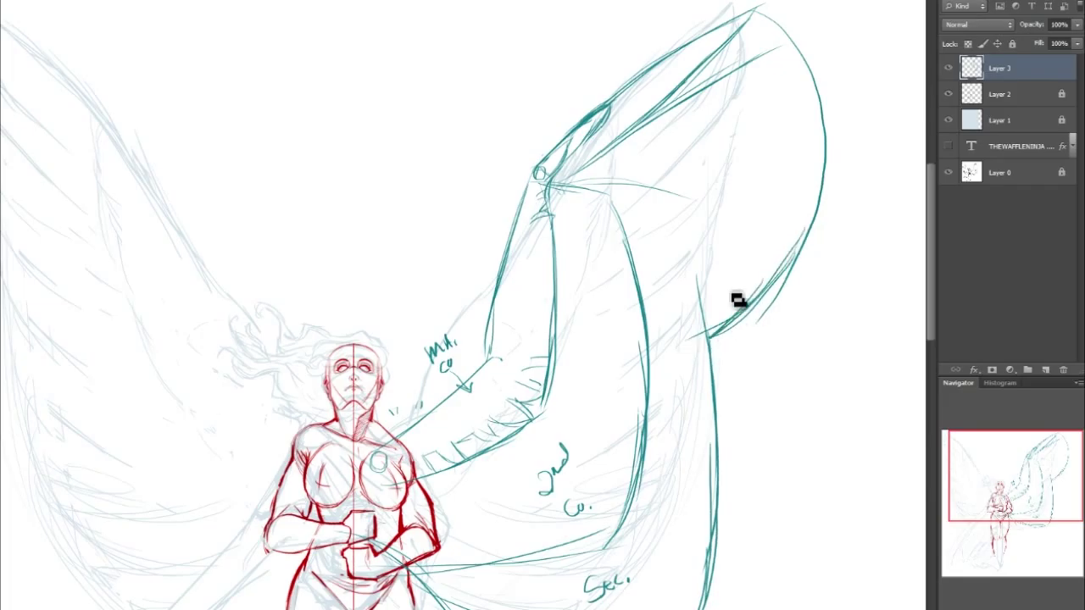
pyautogui.moveTo(734, 324); pyautogui.dragTo(717, 346)
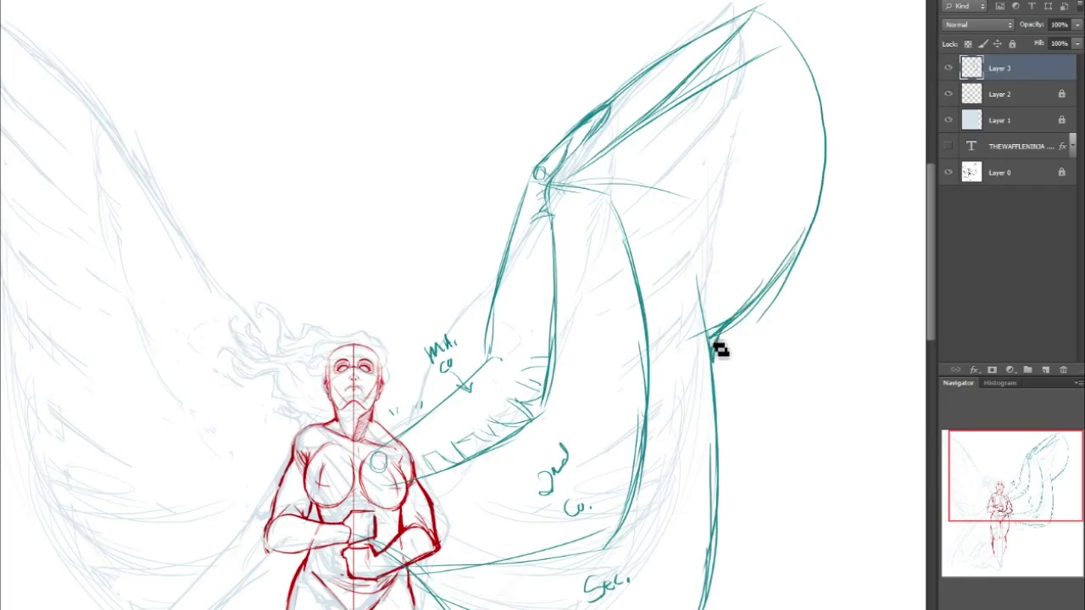
# Reinforce the leading primary's lower edge and draw a curved covert boundary with radiating lines beside the wrist joint
pyautogui.moveTo(798, 26); pyautogui.dragTo(678, 90)
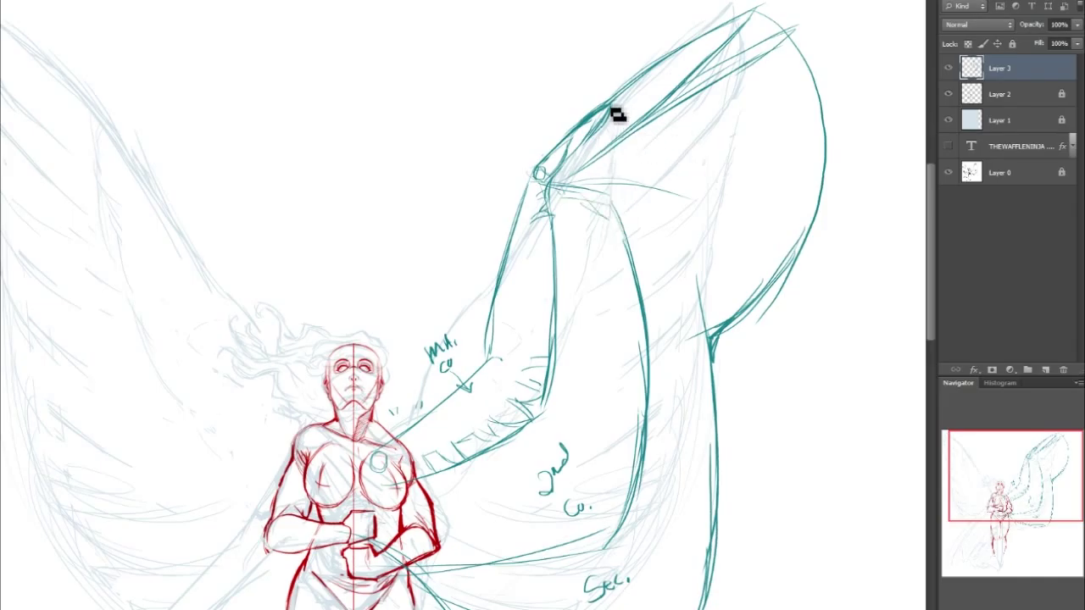
pyautogui.moveTo(633, 93); pyautogui.dragTo(610, 200)
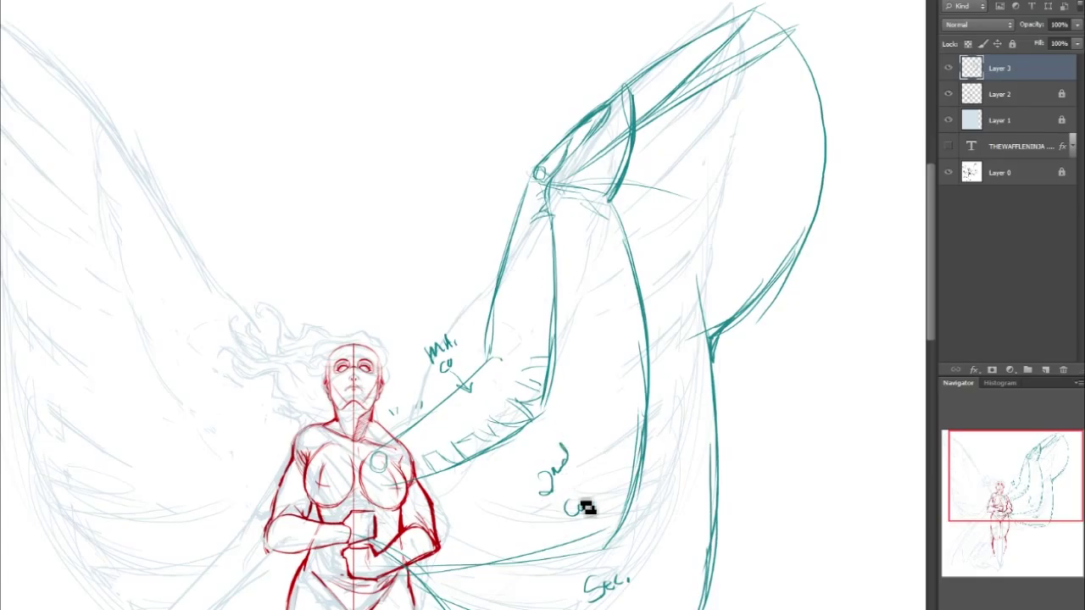
pyautogui.moveTo(556, 194)
pyautogui.mouseDown()
pyautogui.moveTo(625, 182)
pyautogui.moveTo(632, 154)
pyautogui.mouseUp()
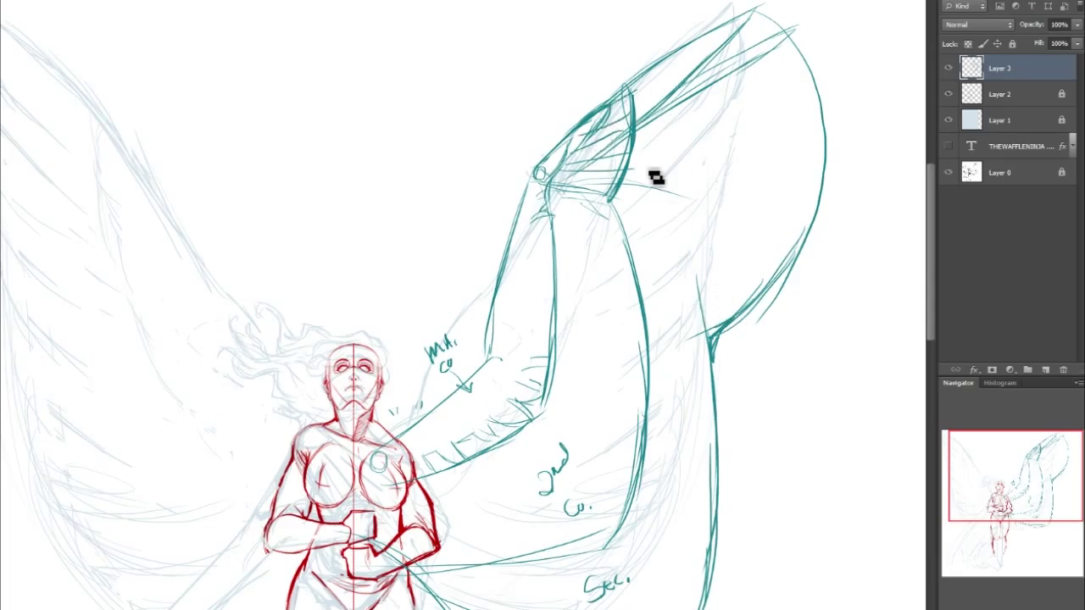
# Draw a fan of primary feather guide lines from the covert boundary out to the rounded wing contour
pyautogui.moveTo(638, 139); pyautogui.dragTo(812, 83)
pyautogui.moveTo(846, 134); pyautogui.dragTo(633, 145)
pyautogui.moveTo(839, 180)
pyautogui.mouseDown()
pyautogui.moveTo(629, 171)
pyautogui.moveTo(838, 204)
pyautogui.mouseUp()
pyautogui.moveTo(642, 207)
pyautogui.mouseDown()
pyautogui.moveTo(817, 234)
pyautogui.moveTo(792, 257)
pyautogui.mouseUp()
pyautogui.moveTo(627, 223)
pyautogui.mouseDown()
pyautogui.moveTo(769, 255)
pyautogui.moveTo(760, 280)
pyautogui.mouseUp()
pyautogui.moveTo(626, 244); pyautogui.dragTo(745, 303)
pyautogui.moveTo(657, 279); pyautogui.dragTo(727, 319)
# Draw a curved guide line from the wing's elbow across the secondary area to its outer edge
pyautogui.moveTo(1042, 488); pyautogui.dragTo(1049, 503)
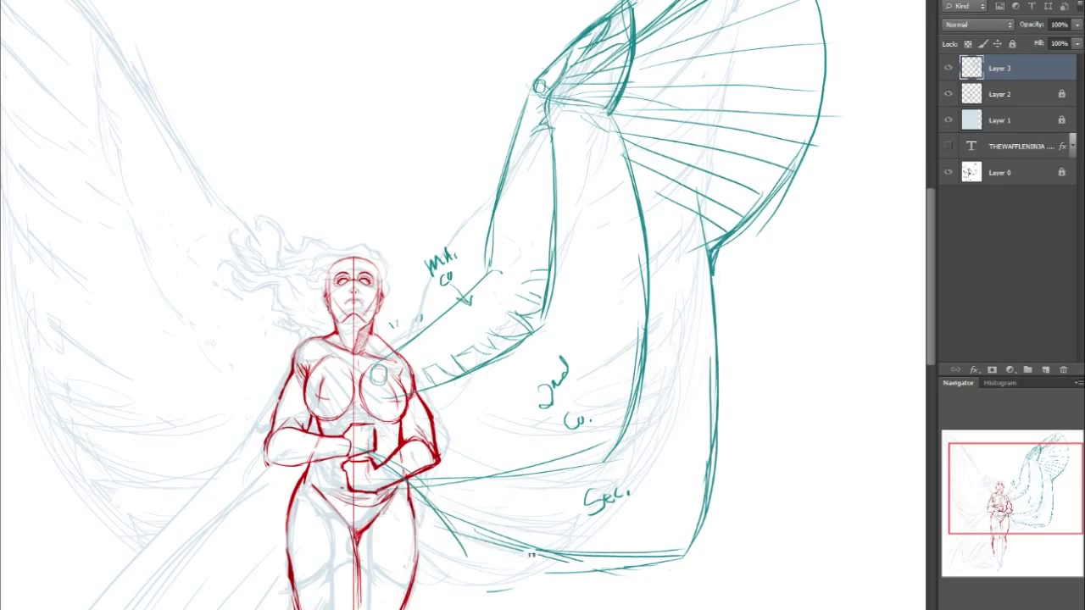
pyautogui.moveTo(539, 306); pyautogui.dragTo(714, 476)
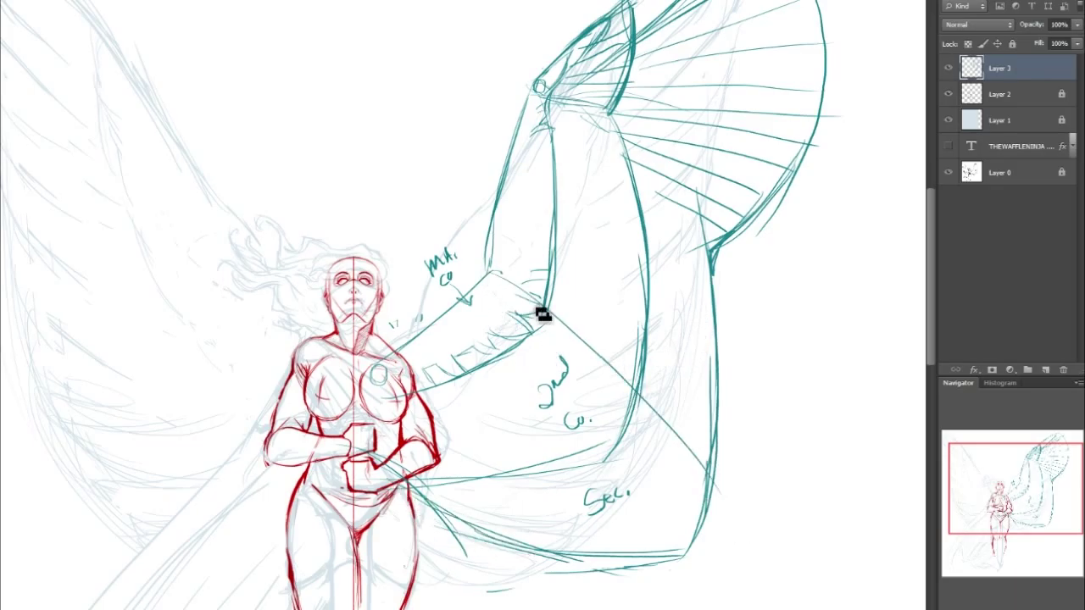
pyautogui.hotkey('ctrl', 'z')
pyautogui.moveTo(647, 368); pyautogui.dragTo(725, 458)
pyautogui.moveTo(478, 272); pyautogui.dragTo(487, 272)
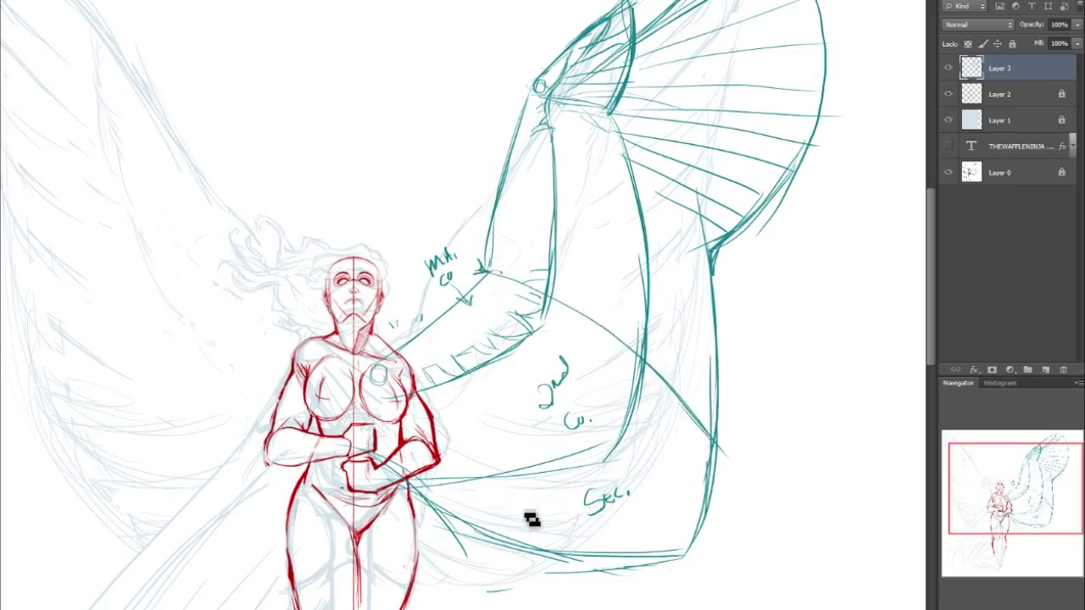
# Sketch new curved lower edges for the secondary coverts and secondaries, sweeping from the torso to the guide line
pyautogui.moveTo(418, 501); pyautogui.dragTo(760, 432)
pyautogui.moveTo(424, 498); pyautogui.dragTo(712, 471)
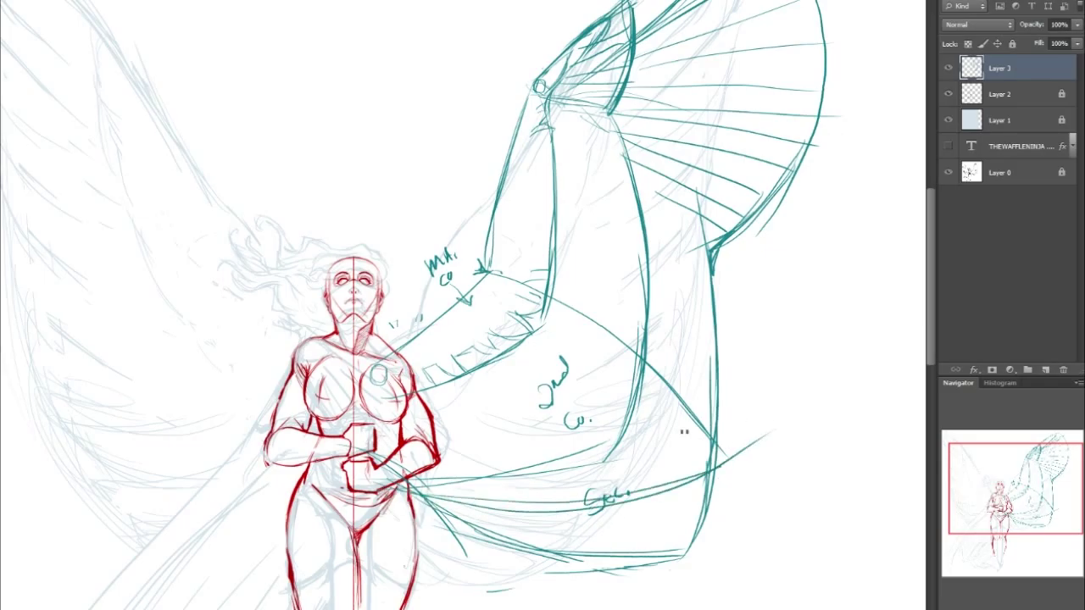
pyautogui.moveTo(411, 468)
pyautogui.mouseDown()
pyautogui.moveTo(556, 439)
pyautogui.moveTo(693, 361)
pyautogui.mouseUp()
pyautogui.moveTo(562, 426); pyautogui.dragTo(651, 377)
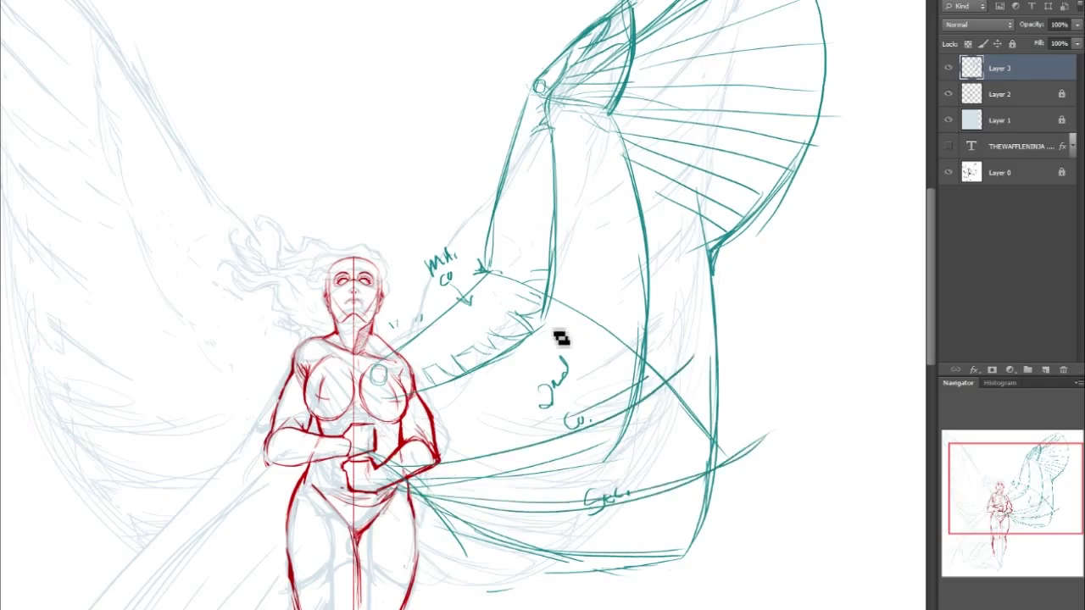
pyautogui.moveTo(644, 292)
pyautogui.mouseDown()
pyautogui.moveTo(664, 394)
pyautogui.moveTo(650, 280)
pyautogui.moveTo(658, 388)
pyautogui.mouseUp()
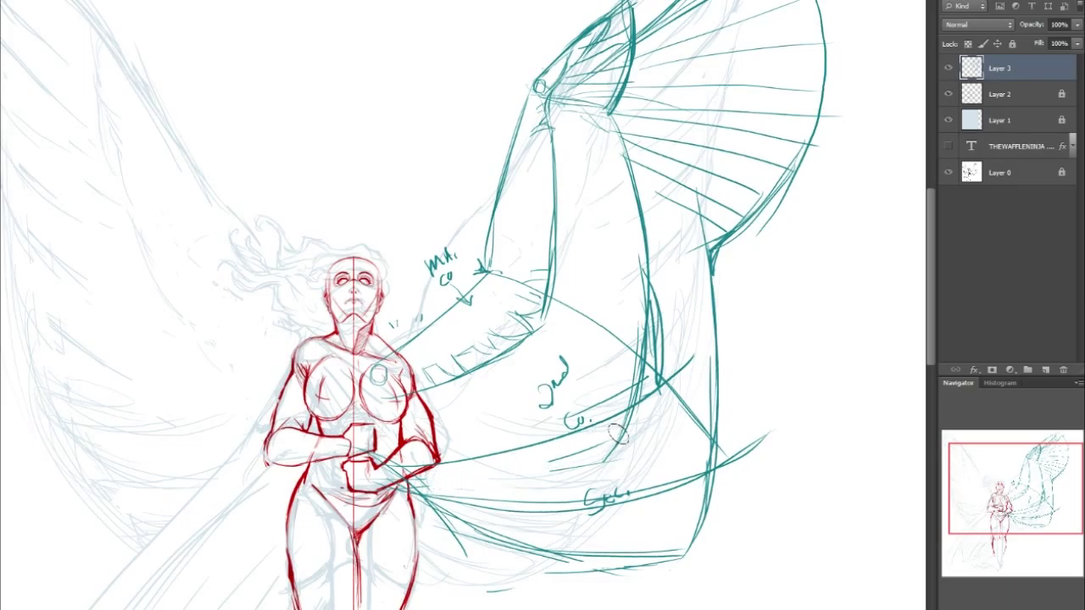
# Erase the old secondary covert outline and the old lower edge of the secondary feathers below the new curves
pyautogui.moveTo(611, 395); pyautogui.dragTo(597, 404)
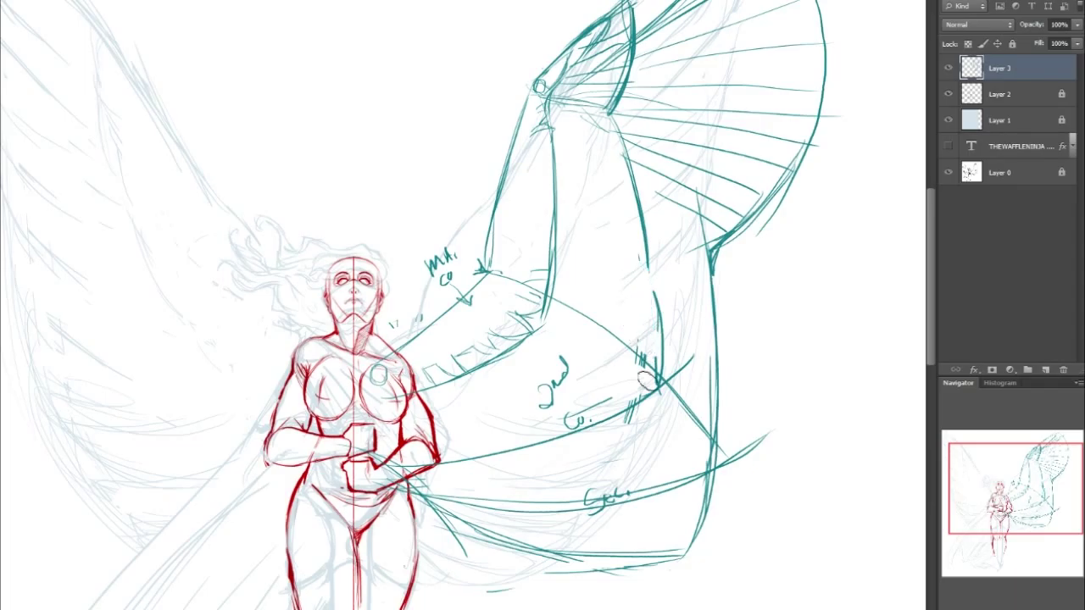
pyautogui.moveTo(443, 520); pyautogui.dragTo(581, 560)
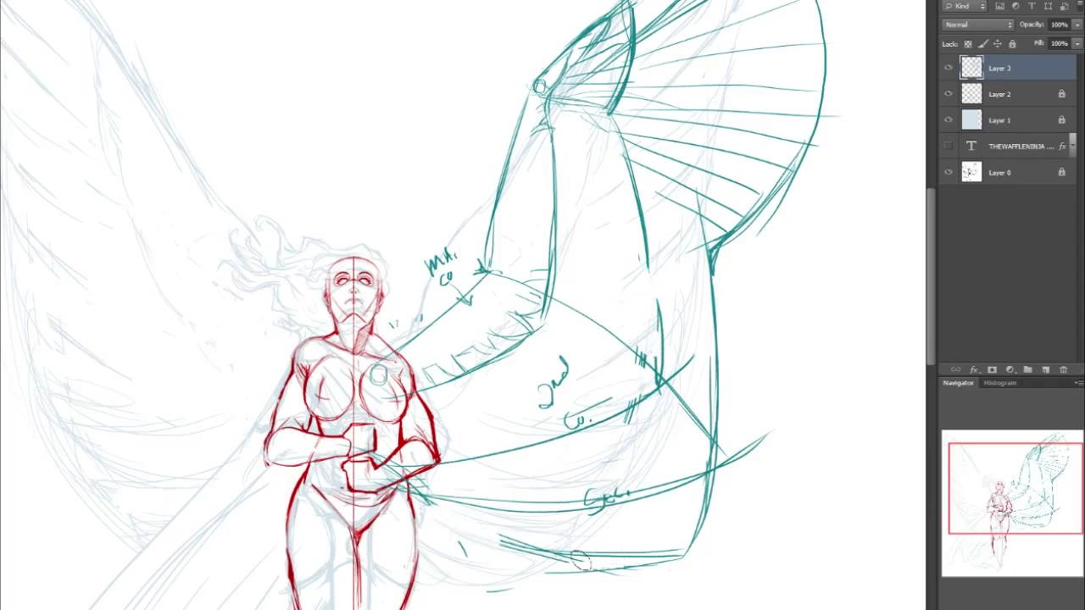
pyautogui.hotkey('ctrl', 'z')
pyautogui.hotkey('ctrl', 'alt', 'z')
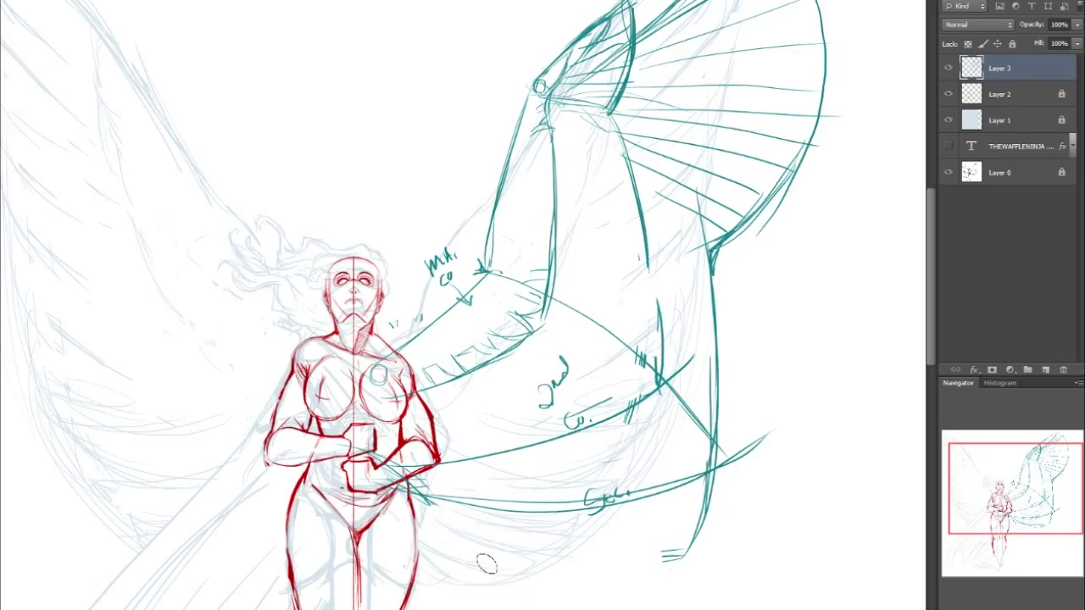
pyautogui.moveTo(700, 487); pyautogui.dragTo(763, 491)
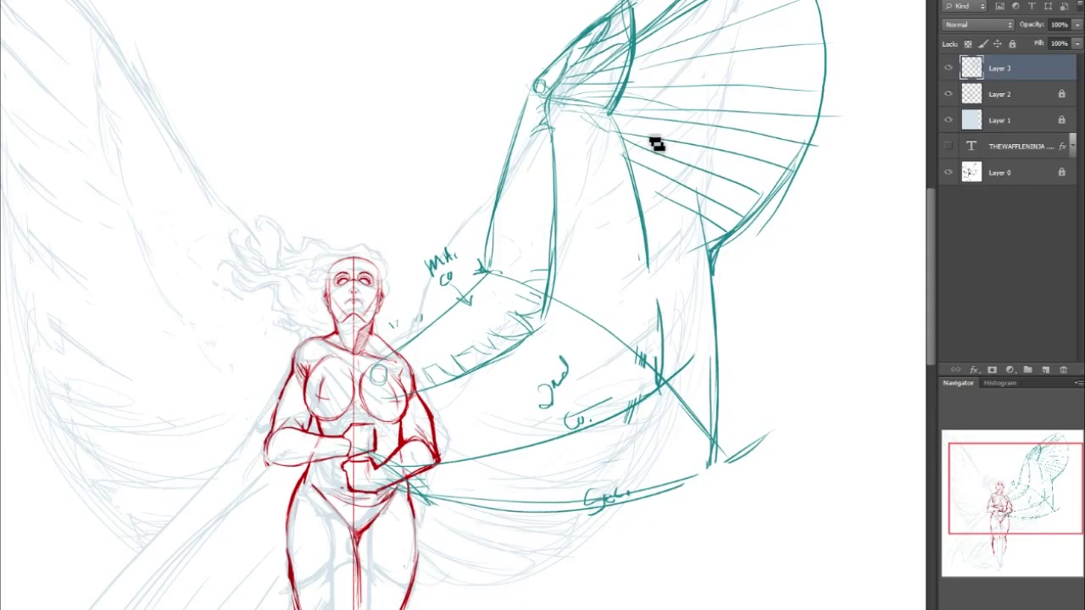
# Add a new layer and sketch a long, narrow feather in dark red above the figure's head
pyautogui.moveTo(1060, 493); pyautogui.dragTo(1011, 473)
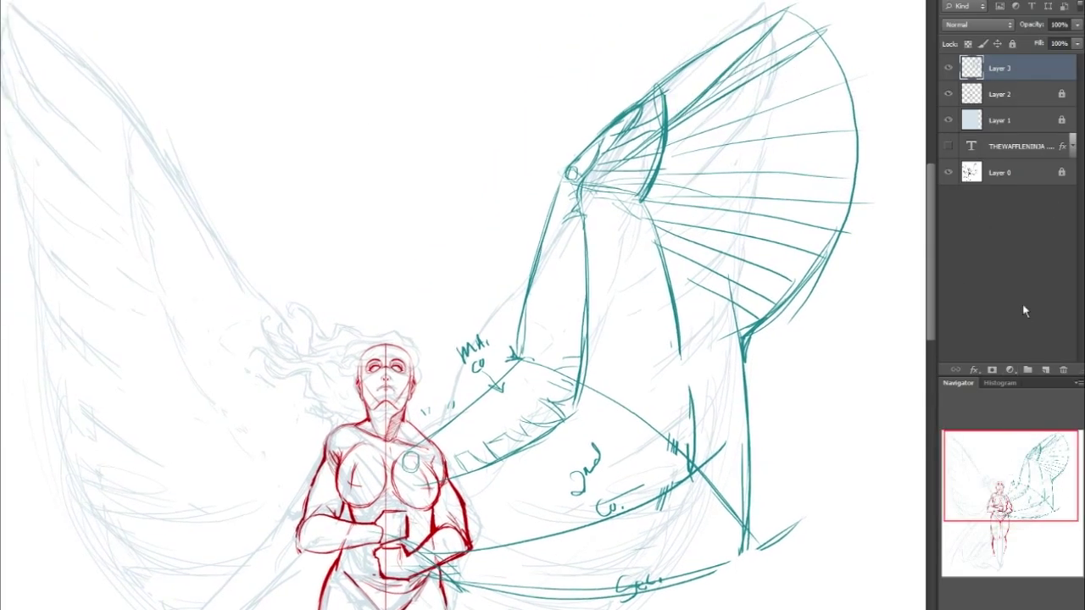
pyautogui.click(1044, 370)
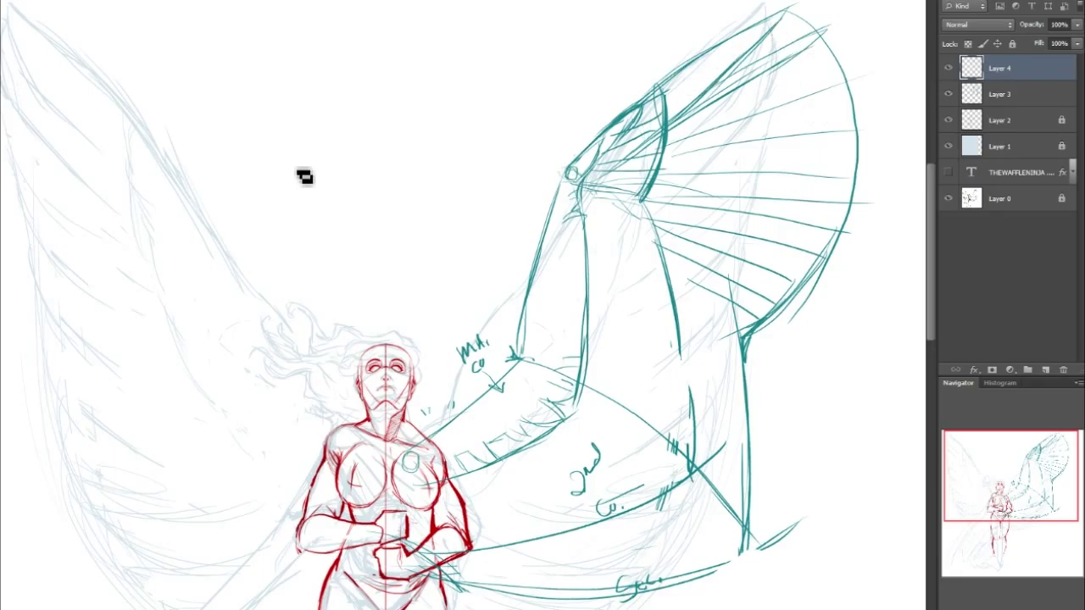
pyautogui.moveTo(431, 113); pyautogui.dragTo(262, 208)
pyautogui.moveTo(482, 96); pyautogui.dragTo(381, 154)
pyautogui.moveTo(252, 201); pyautogui.dragTo(261, 218)
pyautogui.moveTo(389, 147); pyautogui.dragTo(262, 218)
pyautogui.moveTo(472, 89); pyautogui.dragTo(279, 206)
pyautogui.moveTo(381, 126); pyautogui.dragTo(233, 202)
pyautogui.moveTo(489, 74); pyautogui.dragTo(330, 162)
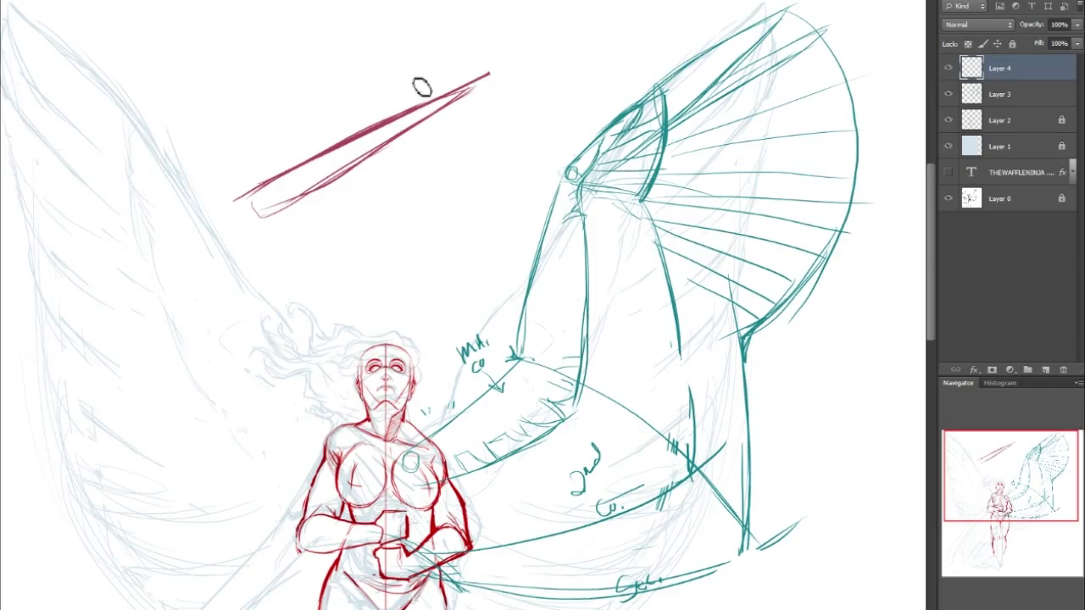
# Clean up and redraw the red feather's edges, and move it onto the leading primary of the wing
pyautogui.moveTo(398, 114)
pyautogui.mouseDown()
pyautogui.moveTo(262, 179)
pyautogui.moveTo(454, 85)
pyautogui.mouseUp()
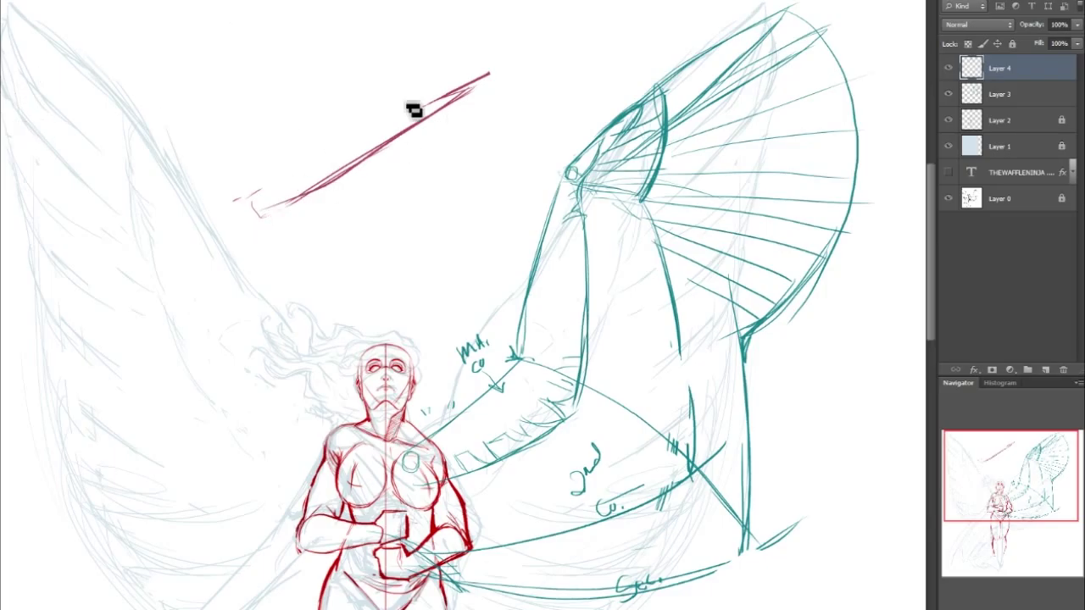
pyautogui.moveTo(258, 199)
pyautogui.mouseDown()
pyautogui.moveTo(407, 111)
pyautogui.moveTo(467, 98)
pyautogui.moveTo(356, 145)
pyautogui.moveTo(479, 90)
pyautogui.moveTo(356, 167)
pyautogui.mouseUp()
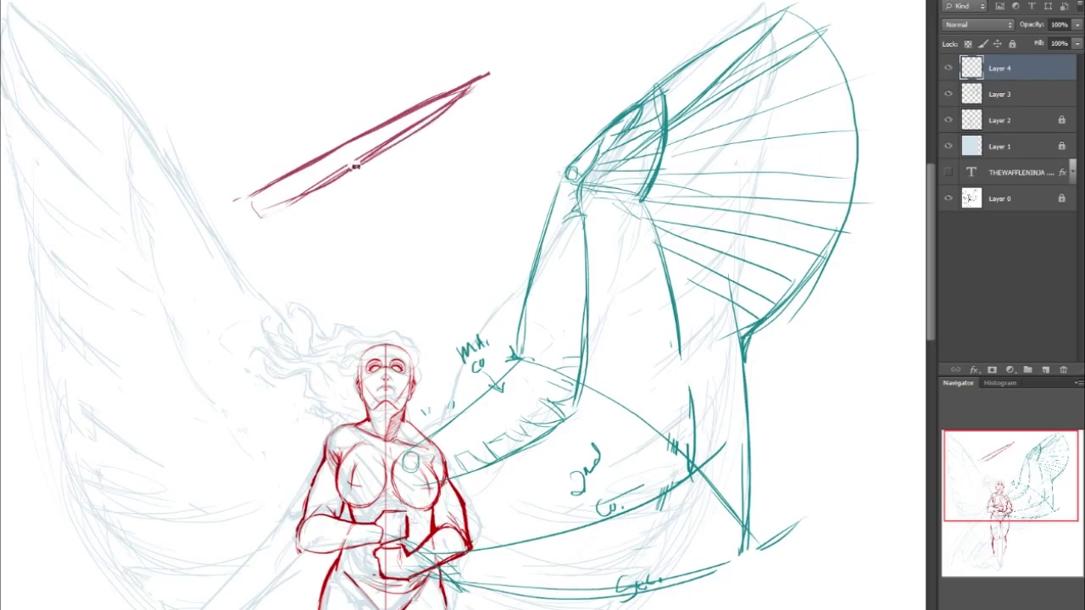
pyautogui.moveTo(273, 207)
pyautogui.mouseDown()
pyautogui.moveTo(442, 119)
pyautogui.moveTo(466, 91)
pyautogui.mouseUp()
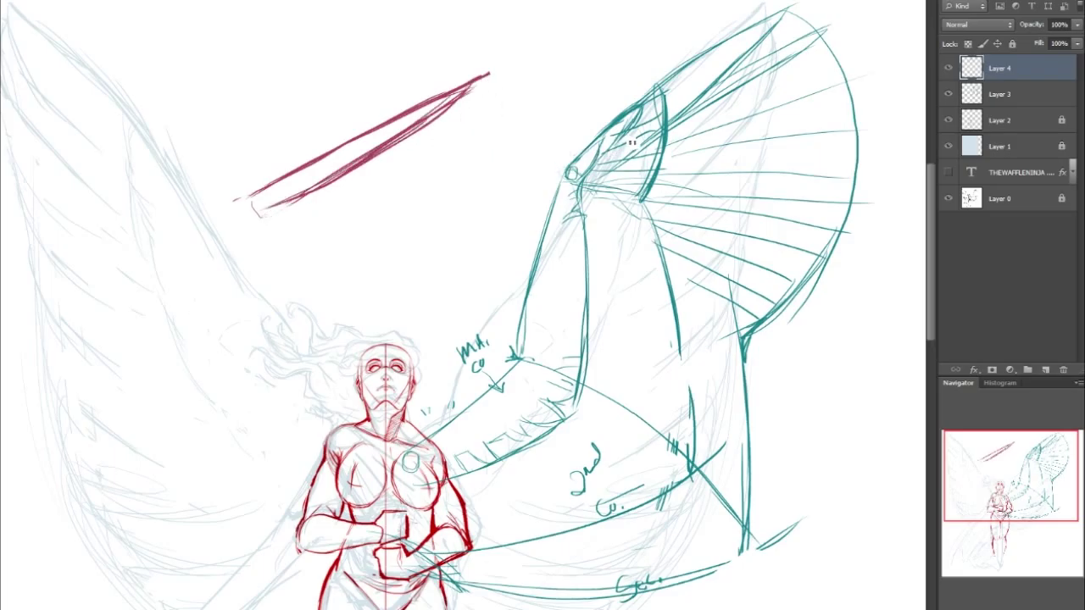
pyautogui.moveTo(350, 184)
pyautogui.mouseDown()
pyautogui.moveTo(473, 151)
pyautogui.moveTo(721, 119)
pyautogui.moveTo(704, 135)
pyautogui.moveTo(741, 127)
pyautogui.mouseUp()
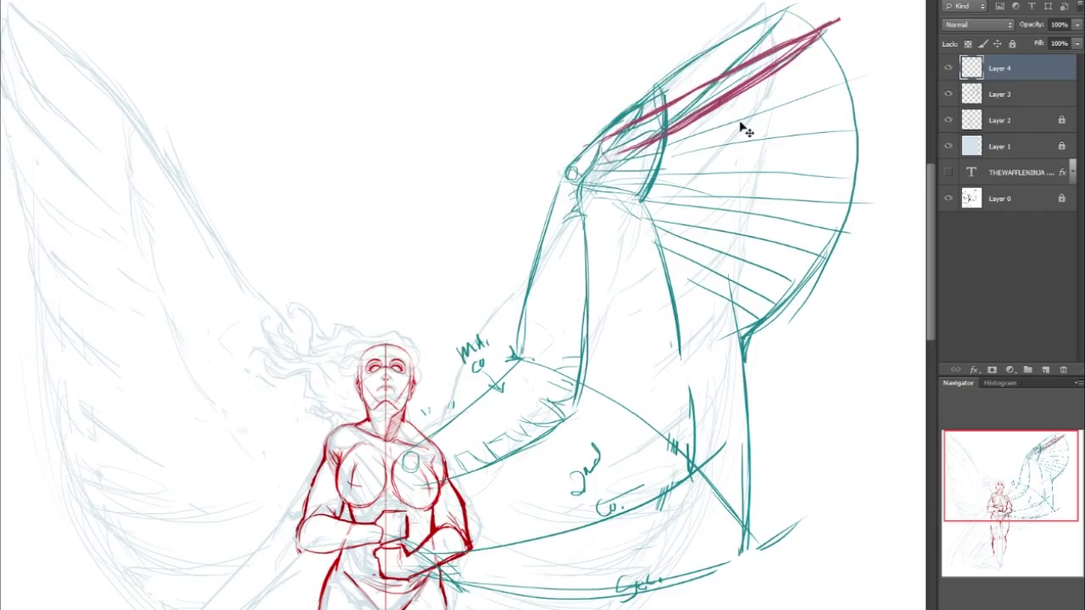
# Duplicate the feather layer and rotate the copy into place just below the first feather in the fan
pyautogui.hotkey('ctrl', 'j')
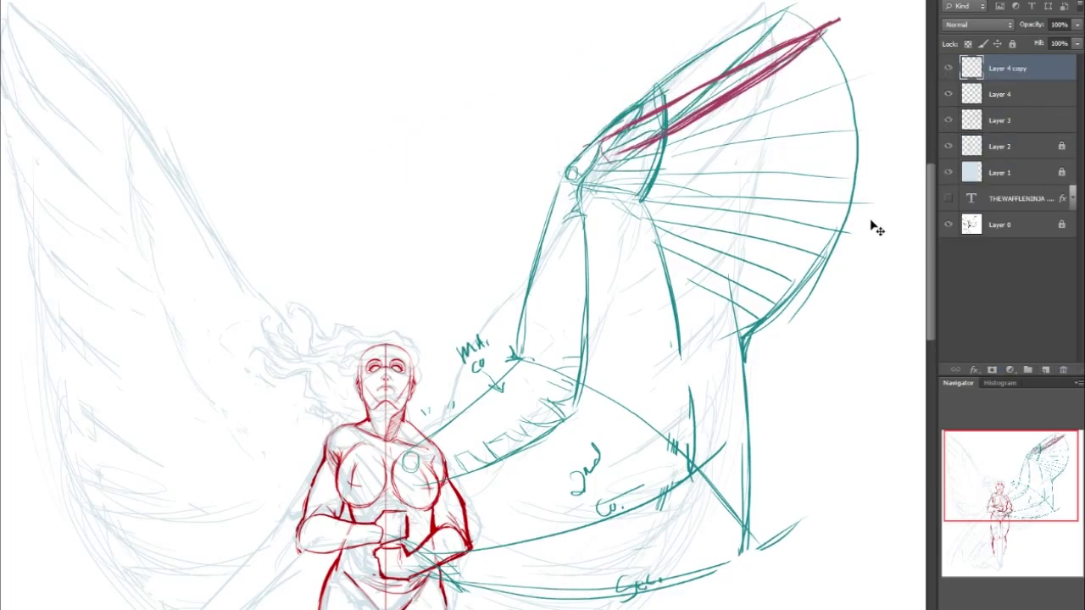
pyautogui.hotkey('ctrl', 't')
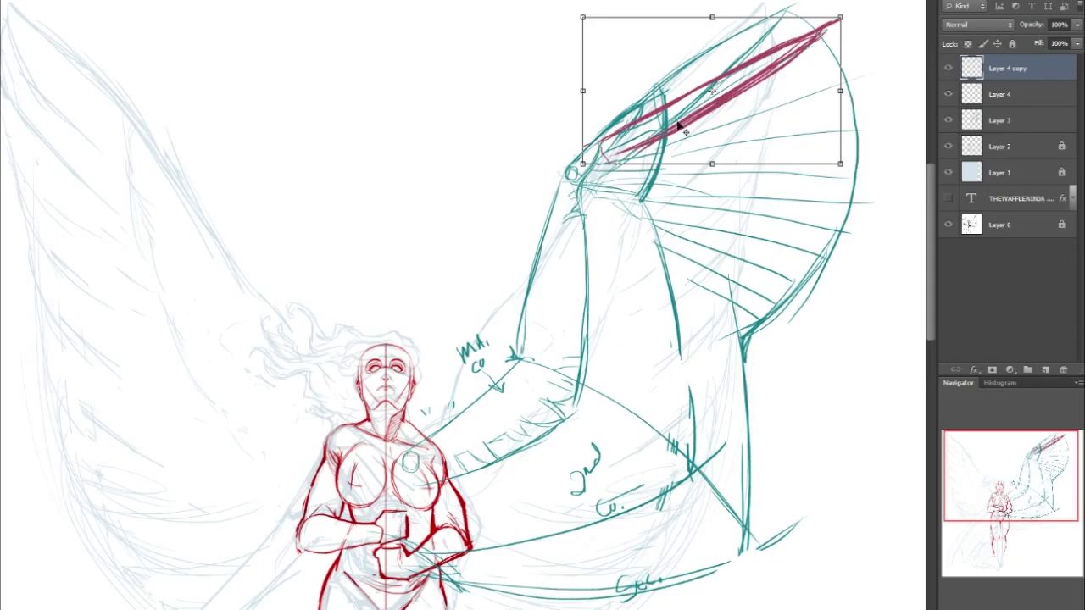
pyautogui.moveTo(870, 105)
pyautogui.mouseDown()
pyautogui.moveTo(867, 177)
pyautogui.moveTo(854, 129)
pyautogui.mouseUp()
pyautogui.moveTo(743, 143); pyautogui.dragTo(743, 156)
pyautogui.moveTo(905, 123); pyautogui.dragTo(899, 100)
pyautogui.moveTo(806, 135); pyautogui.dragTo(743, 138)
pyautogui.moveTo(892, 116)
pyautogui.mouseDown()
pyautogui.moveTo(896, 144)
pyautogui.moveTo(897, 134)
pyautogui.mouseUp()
pyautogui.press('Return')
# Merge the two feather layers and place a rotated duplicate of the pair further down the primary fan
pyautogui.keyDown('shift'); pyautogui.click(1025, 96); pyautogui.keyUp('shift')
pyautogui.hotkey('ctrl', 'e')
pyautogui.moveTo(1049, 73); pyautogui.dragTo(1045, 369)
pyautogui.hotkey('ctrl', 't')
pyautogui.moveTo(898, 161); pyautogui.dragTo(885, 217)
pyautogui.moveTo(775, 118); pyautogui.dragTo(782, 180)
pyautogui.moveTo(899, 196); pyautogui.dragTo(901, 189)
pyautogui.press('Return')
# Duplicate the second feather pair and rotate the copy down to continue the fan of primaries
pyautogui.moveTo(1044, 69); pyautogui.dragTo(1045, 370)
pyautogui.moveTo(1042, 329); pyautogui.dragTo(1046, 369)
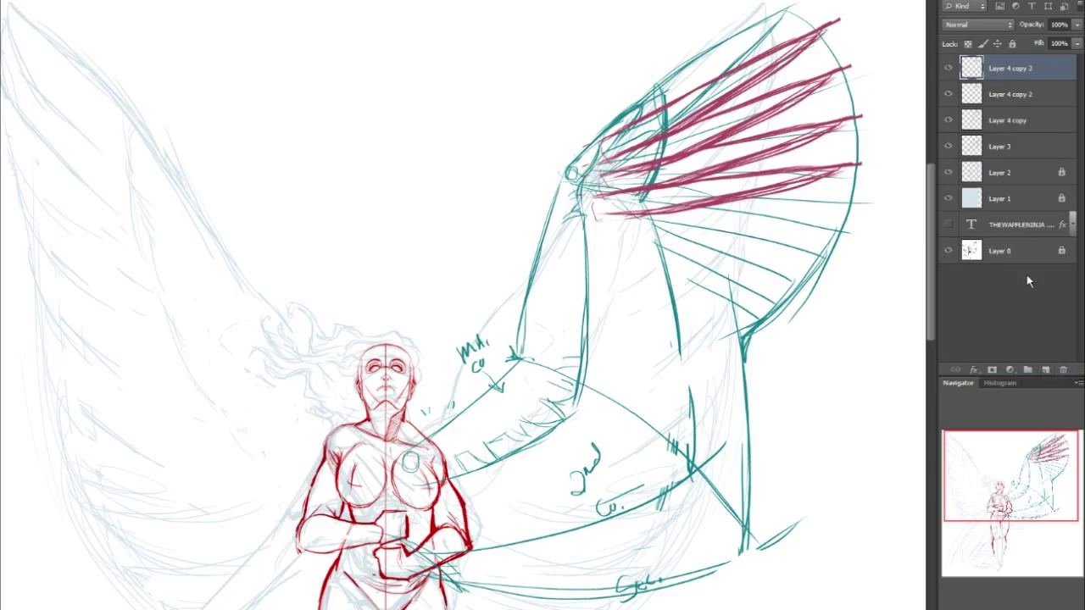
pyautogui.hotkey('ctrl', 't')
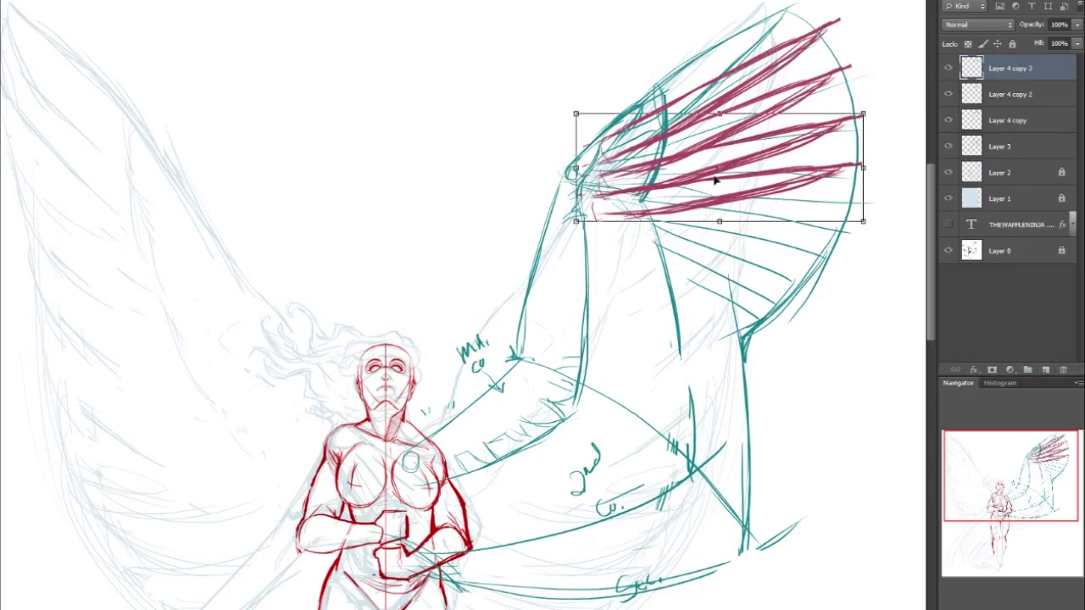
pyautogui.moveTo(890, 219)
pyautogui.mouseDown()
pyautogui.moveTo(901, 242)
pyautogui.moveTo(850, 294)
pyautogui.moveTo(868, 272)
pyautogui.mouseUp()
pyautogui.press('Return')
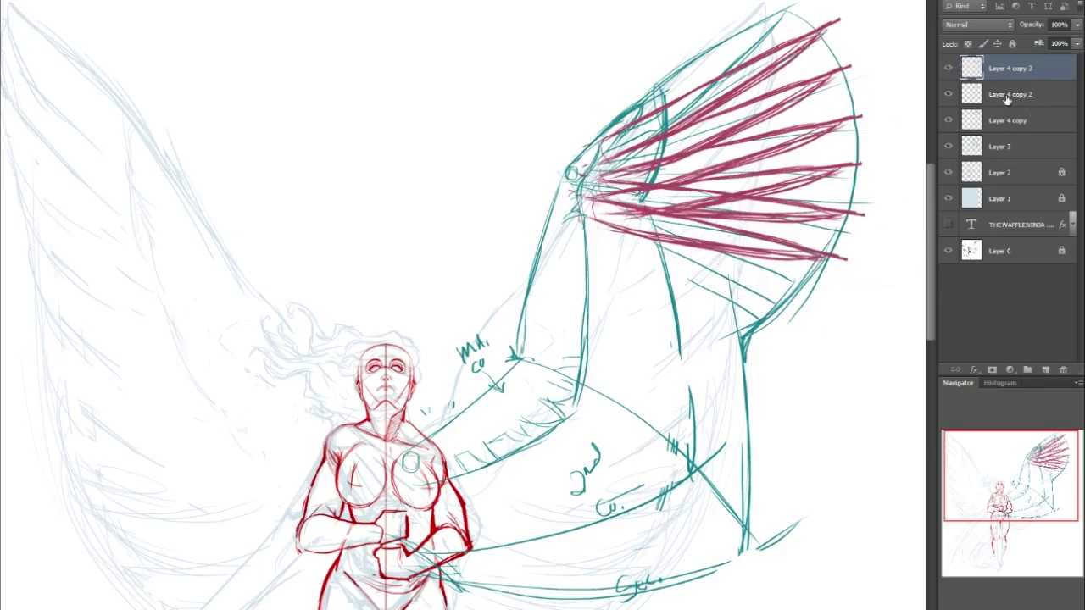
# Merge the three feather layers and trim the feather tips back inside the wing's outer edge
pyautogui.keyDown('shift'); pyautogui.click(1028, 122); pyautogui.keyUp('shift')
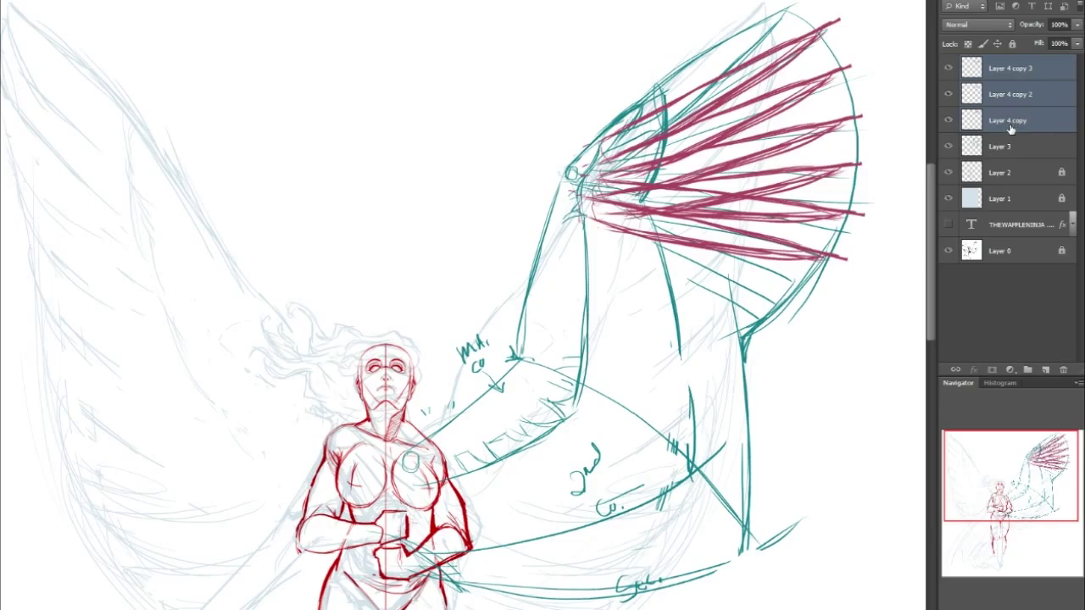
pyautogui.hotkey('ctrl', 'e')
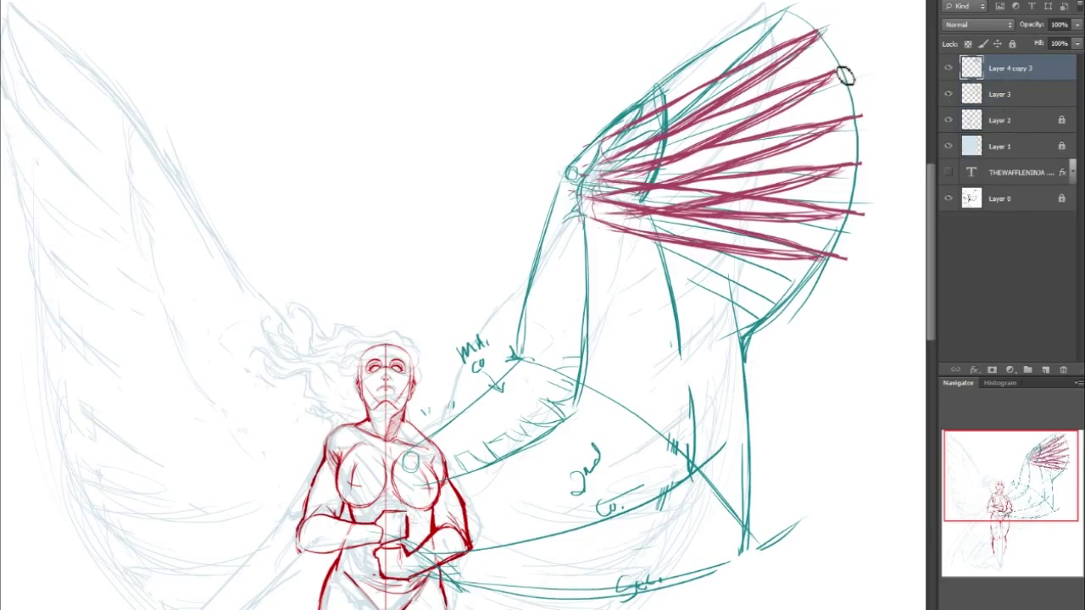
pyautogui.moveTo(858, 127); pyautogui.dragTo(843, 118)
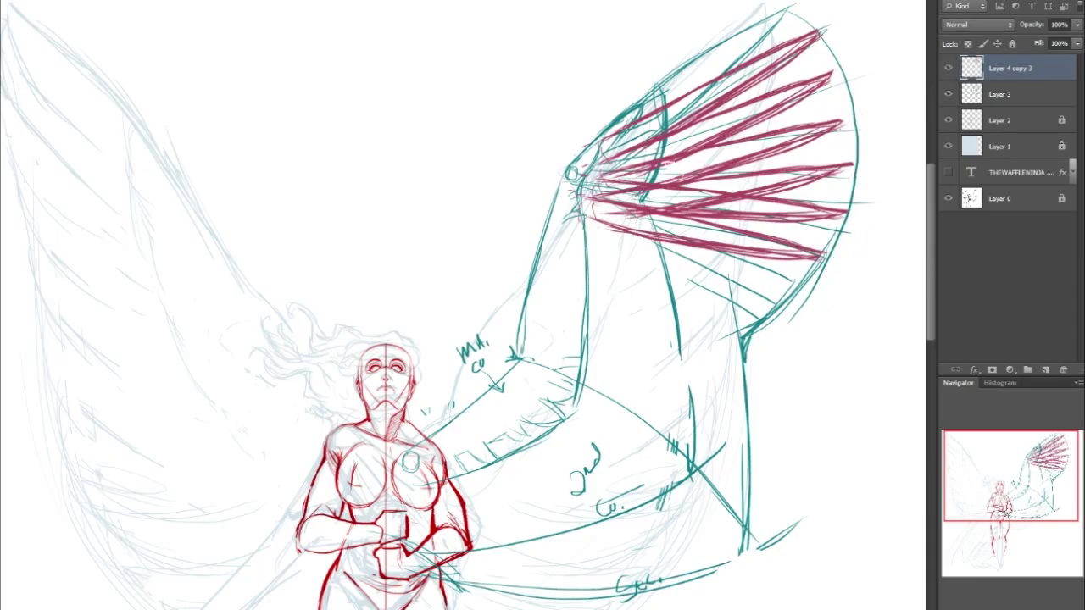
# Erase the inner ends of the red feathers back to the covert line near the wrist and clean up their overlaps
pyautogui.moveTo(1039, 464); pyautogui.dragTo(1039, 468)
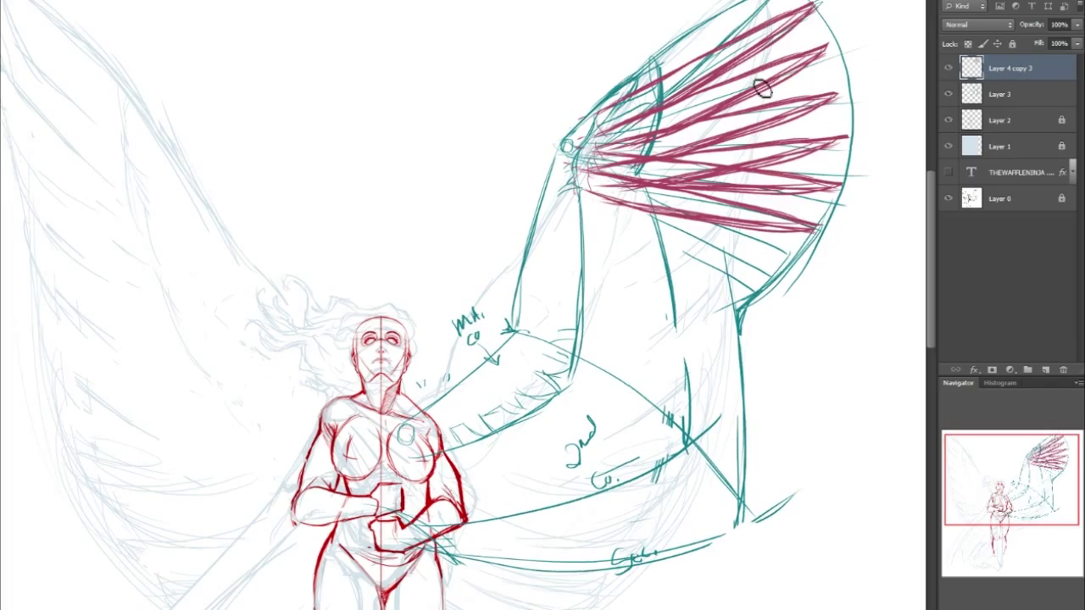
pyautogui.moveTo(619, 123)
pyautogui.mouseDown()
pyautogui.moveTo(650, 84)
pyautogui.moveTo(638, 160)
pyautogui.moveTo(619, 145)
pyautogui.moveTo(589, 205)
pyautogui.moveTo(600, 154)
pyautogui.moveTo(596, 129)
pyautogui.mouseUp()
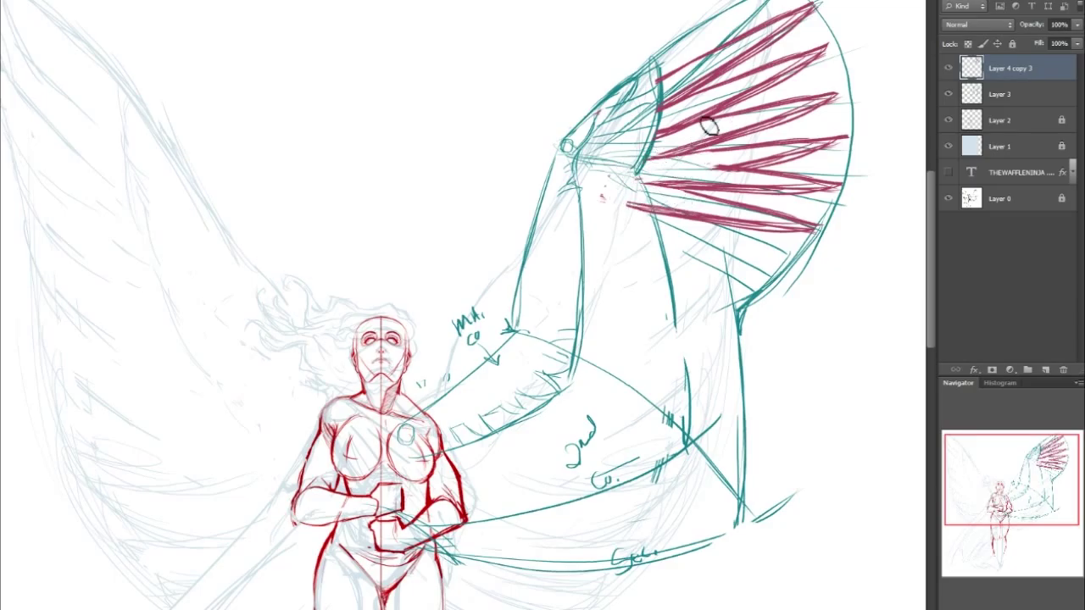
pyautogui.moveTo(656, 134); pyautogui.dragTo(718, 106)
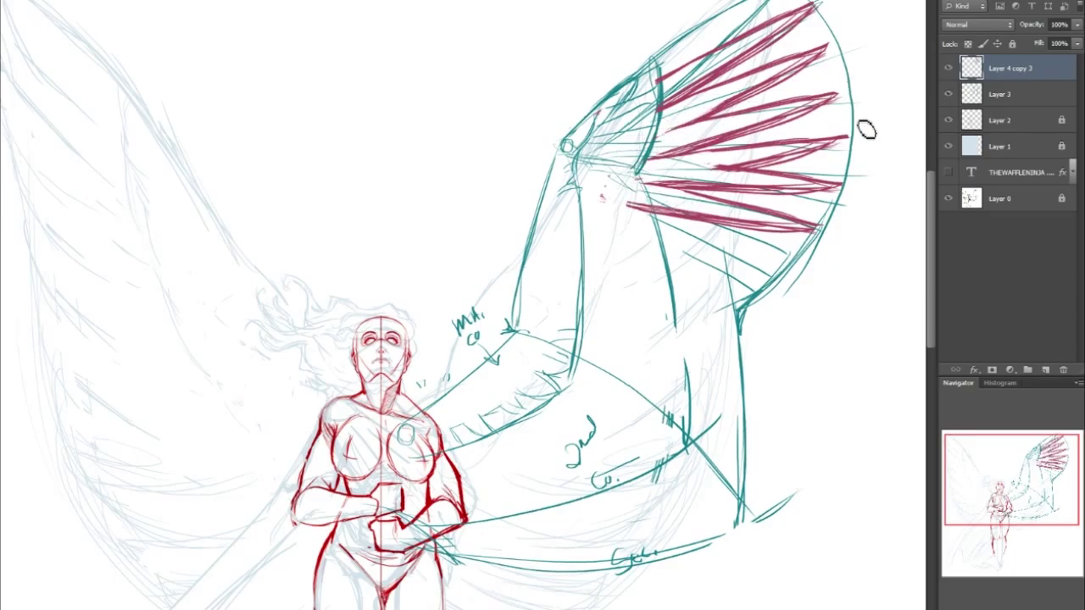
# Sketch a red curve from the wrist joint to the notch below the fan and add the last short primaries beside it
pyautogui.moveTo(965, 484); pyautogui.dragTo(979, 422)
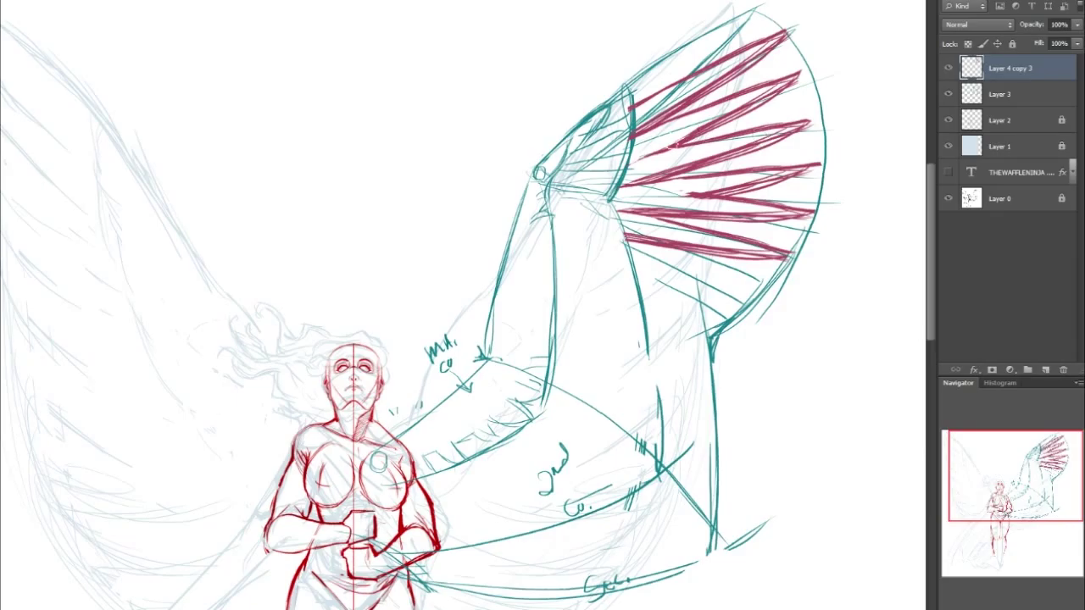
pyautogui.moveTo(1008, 439); pyautogui.dragTo(1009, 452)
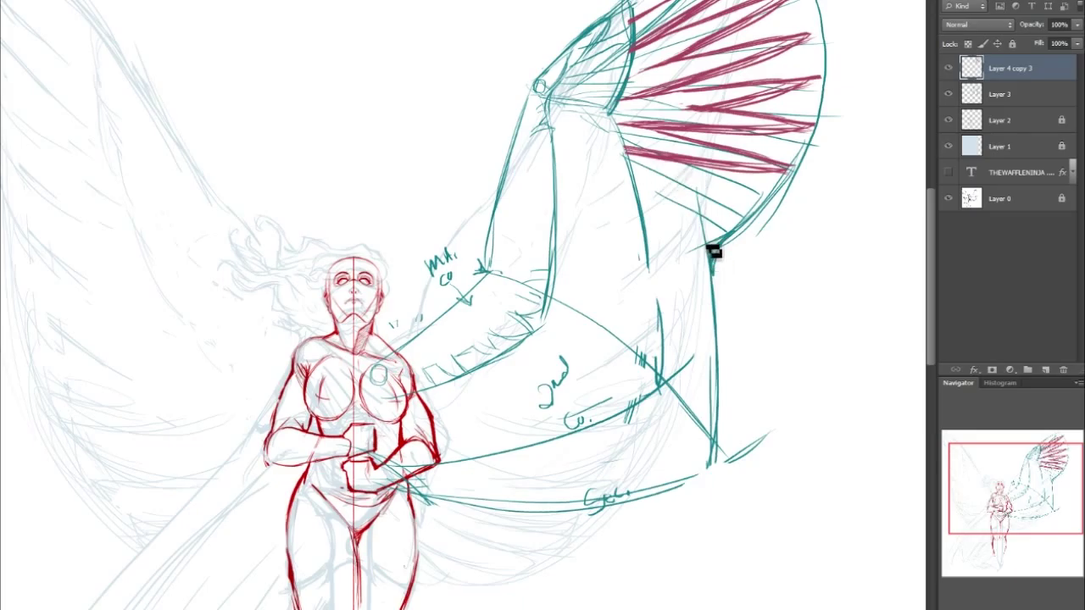
pyautogui.moveTo(711, 247); pyautogui.dragTo(625, 144)
pyautogui.moveTo(710, 251)
pyautogui.mouseDown()
pyautogui.moveTo(638, 153)
pyautogui.moveTo(659, 194)
pyautogui.moveTo(559, 108)
pyautogui.moveTo(705, 255)
pyautogui.mouseUp()
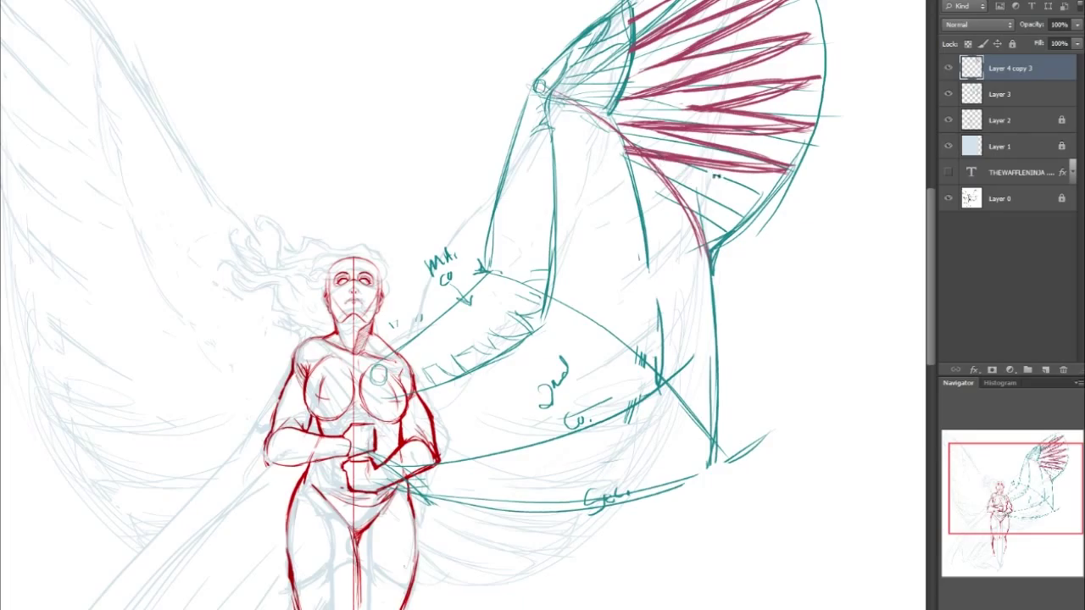
pyautogui.moveTo(721, 201)
pyautogui.mouseDown()
pyautogui.moveTo(689, 197)
pyautogui.moveTo(753, 206)
pyautogui.moveTo(747, 214)
pyautogui.moveTo(704, 187)
pyautogui.moveTo(677, 199)
pyautogui.moveTo(749, 227)
pyautogui.moveTo(692, 203)
pyautogui.moveTo(726, 242)
pyautogui.mouseUp()
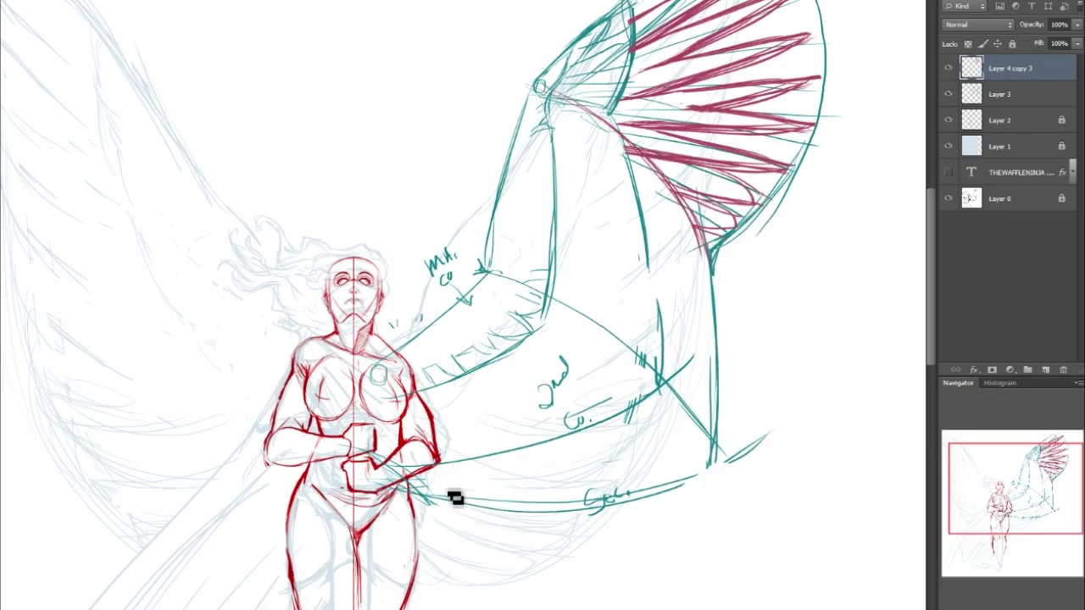
# Sketch a row of red secondary feathers along the wing's lowest band, from near the figure's elbow to the outer corner
pyautogui.moveTo(466, 464)
pyautogui.mouseDown()
pyautogui.moveTo(490, 516)
pyautogui.moveTo(504, 479)
pyautogui.moveTo(546, 515)
pyautogui.moveTo(558, 512)
pyautogui.moveTo(529, 464)
pyautogui.moveTo(544, 499)
pyautogui.moveTo(574, 514)
pyautogui.moveTo(588, 455)
pyautogui.moveTo(535, 461)
pyautogui.moveTo(559, 455)
pyautogui.moveTo(599, 509)
pyautogui.mouseUp()
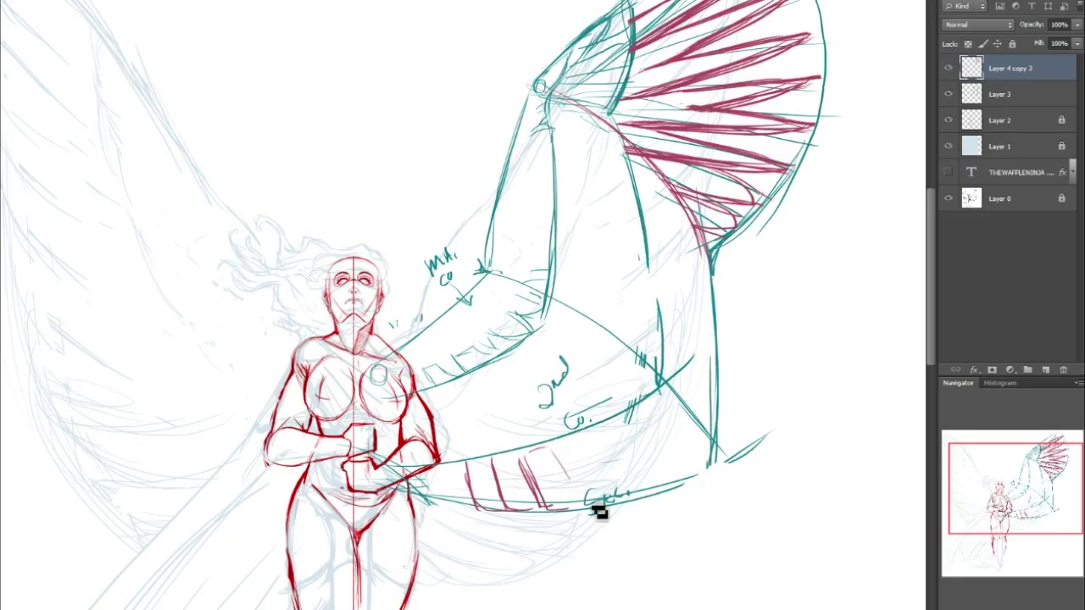
pyautogui.moveTo(585, 442)
pyautogui.mouseDown()
pyautogui.moveTo(624, 504)
pyautogui.moveTo(600, 513)
pyautogui.moveTo(593, 451)
pyautogui.moveTo(634, 504)
pyautogui.mouseUp()
pyautogui.moveTo(628, 431)
pyautogui.mouseDown()
pyautogui.moveTo(660, 493)
pyautogui.moveTo(658, 467)
pyautogui.moveTo(685, 484)
pyautogui.mouseUp()
pyautogui.moveTo(683, 422)
pyautogui.mouseDown()
pyautogui.moveTo(710, 461)
pyautogui.moveTo(705, 477)
pyautogui.mouseUp()
pyautogui.moveTo(661, 404); pyautogui.dragTo(717, 434)
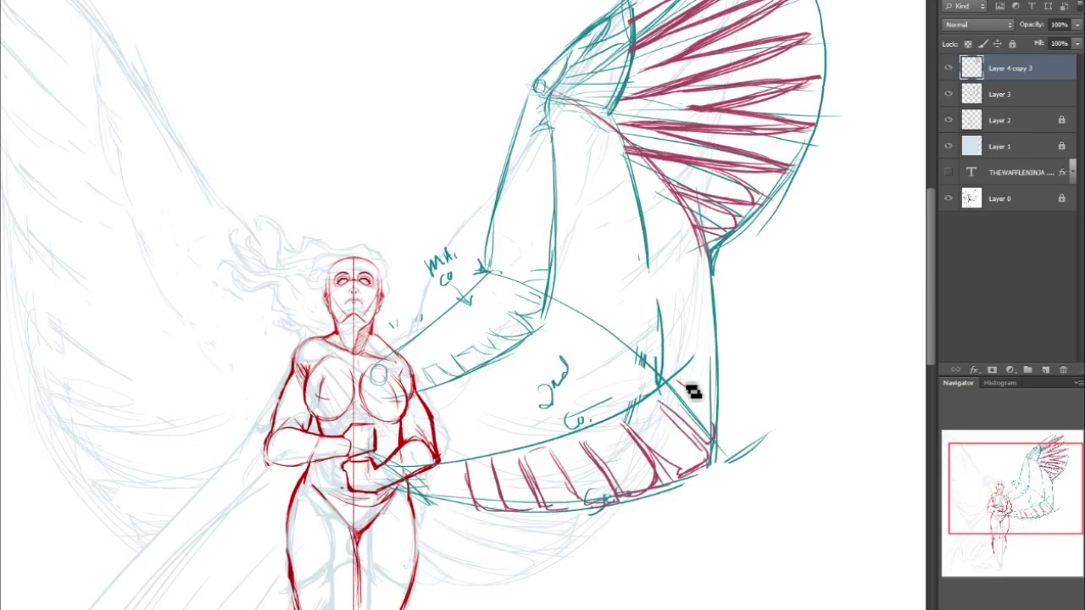
# Continue the secondary feather strokes around the wing's outer lower corner and up its trailing edge
pyautogui.moveTo(680, 382); pyautogui.dragTo(715, 402)
pyautogui.moveTo(670, 364); pyautogui.dragTo(710, 390)
pyautogui.moveTo(678, 473); pyautogui.dragTo(710, 462)
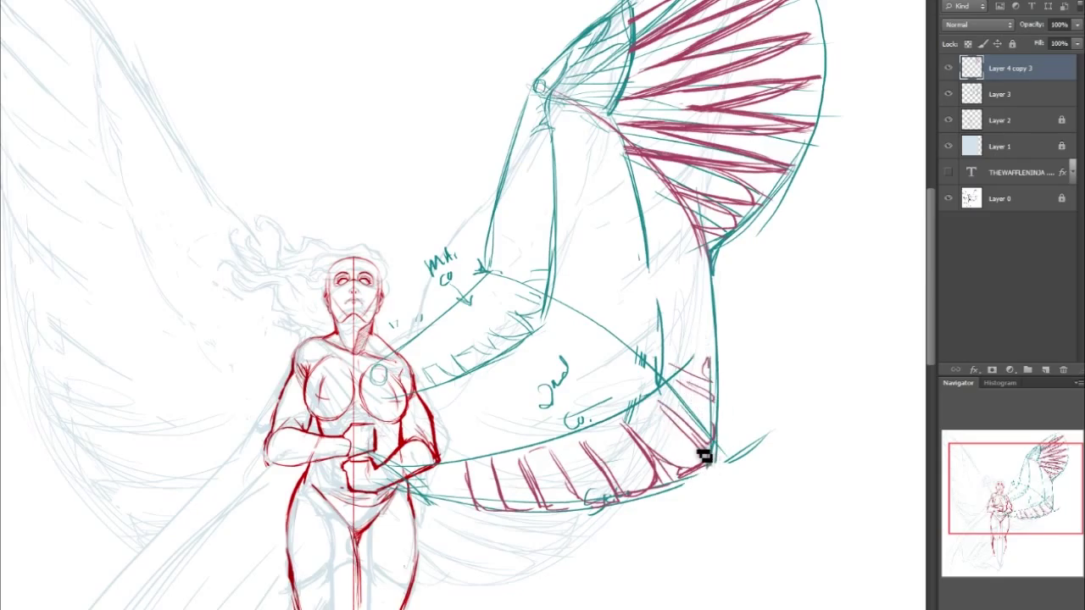
pyautogui.moveTo(664, 397); pyautogui.dragTo(718, 433)
pyautogui.moveTo(668, 342)
pyautogui.mouseDown()
pyautogui.moveTo(715, 370)
pyautogui.moveTo(714, 351)
pyautogui.mouseUp()
pyautogui.moveTo(664, 341)
pyautogui.mouseDown()
pyautogui.moveTo(699, 355)
pyautogui.moveTo(718, 390)
pyautogui.mouseUp()
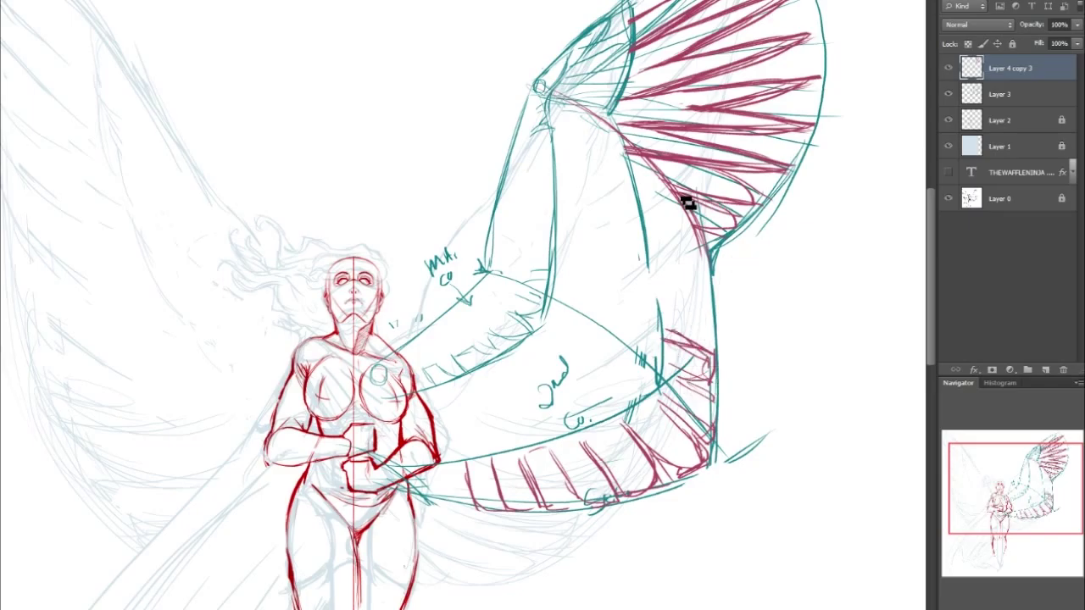
# Fill the trailing edge between the secondaries and the primary fan with short slanted feather strokes
pyautogui.moveTo(638, 174); pyautogui.dragTo(705, 257)
pyautogui.moveTo(644, 220); pyautogui.dragTo(691, 276)
pyautogui.moveTo(710, 262)
pyautogui.mouseDown()
pyautogui.moveTo(690, 276)
pyautogui.moveTo(700, 289)
pyautogui.mouseUp()
pyautogui.moveTo(659, 242)
pyautogui.mouseDown()
pyautogui.moveTo(712, 292)
pyautogui.moveTo(713, 322)
pyautogui.mouseUp()
pyautogui.moveTo(658, 283)
pyautogui.mouseDown()
pyautogui.moveTo(714, 308)
pyautogui.moveTo(725, 328)
pyautogui.moveTo(714, 355)
pyautogui.mouseUp()
pyautogui.moveTo(661, 247); pyautogui.dragTo(708, 267)
# Sketch a second row of red feathers across the secondary covert band and add the innermost feather of the lowest band
pyautogui.moveTo(1074, 495); pyautogui.dragTo(1068, 489)
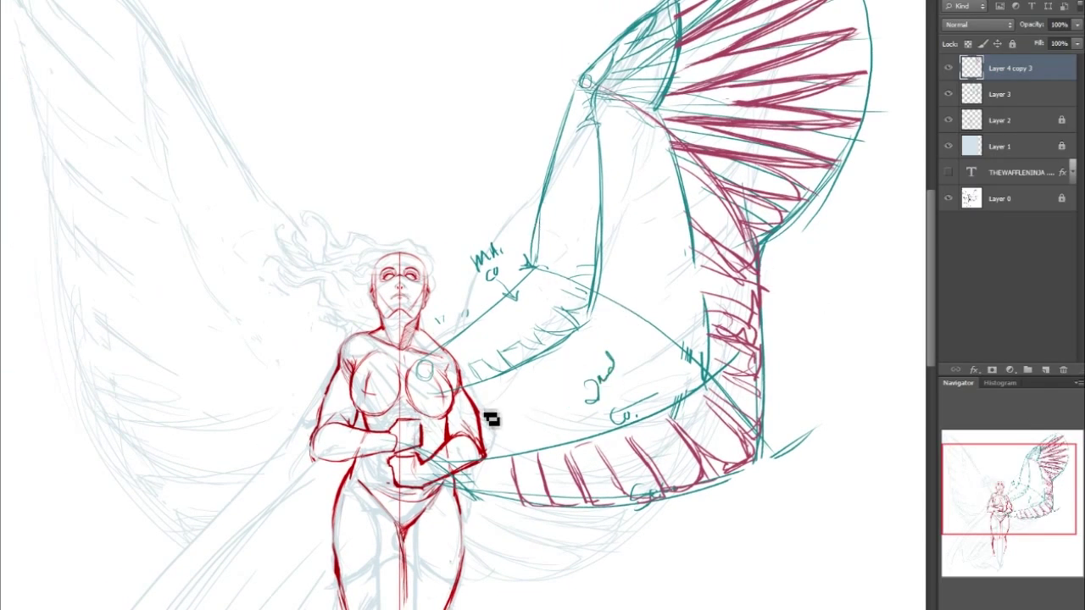
pyautogui.moveTo(504, 391)
pyautogui.mouseDown()
pyautogui.moveTo(528, 458)
pyautogui.moveTo(555, 449)
pyautogui.mouseUp()
pyautogui.moveTo(546, 392)
pyautogui.mouseDown()
pyautogui.moveTo(566, 441)
pyautogui.moveTo(605, 426)
pyautogui.mouseUp()
pyautogui.moveTo(566, 371); pyautogui.dragTo(605, 443)
pyautogui.moveTo(572, 381); pyautogui.dragTo(600, 420)
pyautogui.moveTo(578, 342)
pyautogui.mouseDown()
pyautogui.moveTo(624, 425)
pyautogui.moveTo(625, 410)
pyautogui.mouseUp()
pyautogui.moveTo(612, 342)
pyautogui.mouseDown()
pyautogui.moveTo(647, 393)
pyautogui.moveTo(681, 392)
pyautogui.mouseUp()
pyautogui.moveTo(473, 466); pyautogui.dragTo(491, 491)
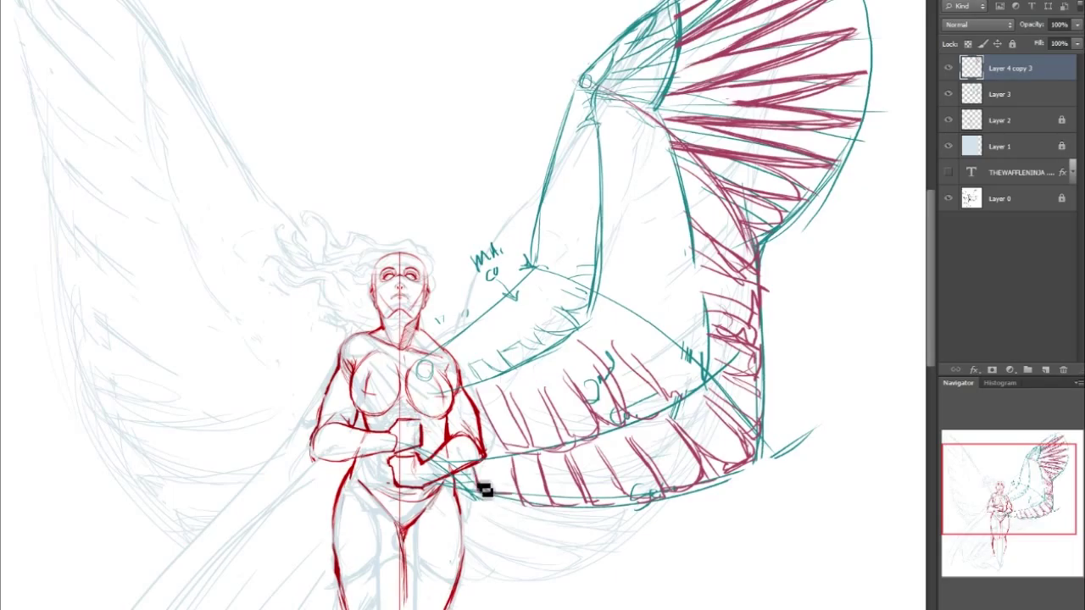
# Merge the red feather layer with the teal wing structure on Layer 3
pyautogui.moveTo(1037, 462); pyautogui.dragTo(1043, 447)
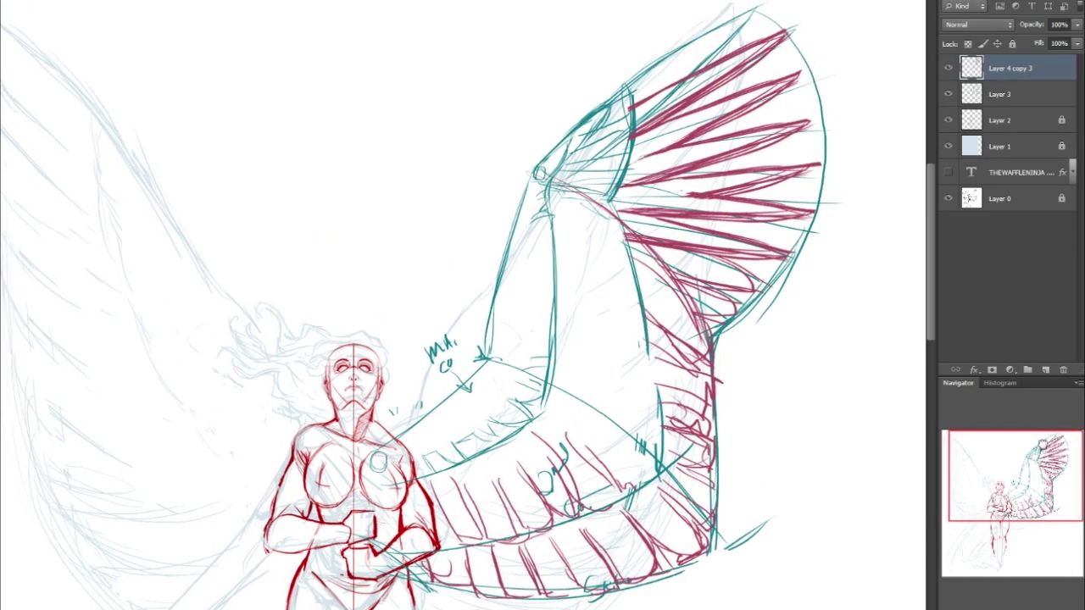
pyautogui.keyDown('shift'); pyautogui.click(1034, 95); pyautogui.keyUp('shift')
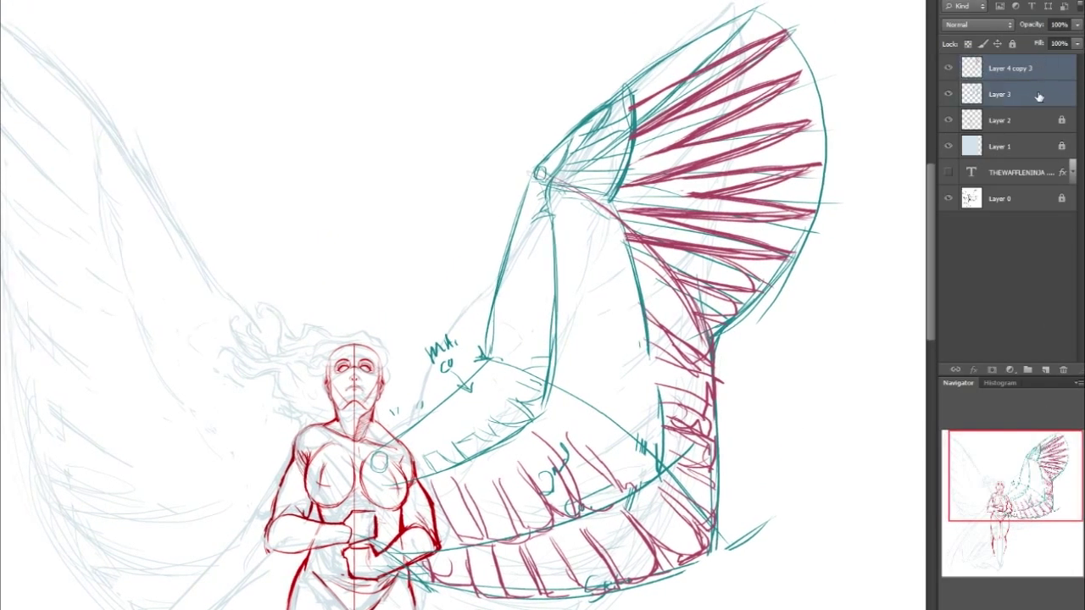
pyautogui.hotkey('ctrl', 'e')
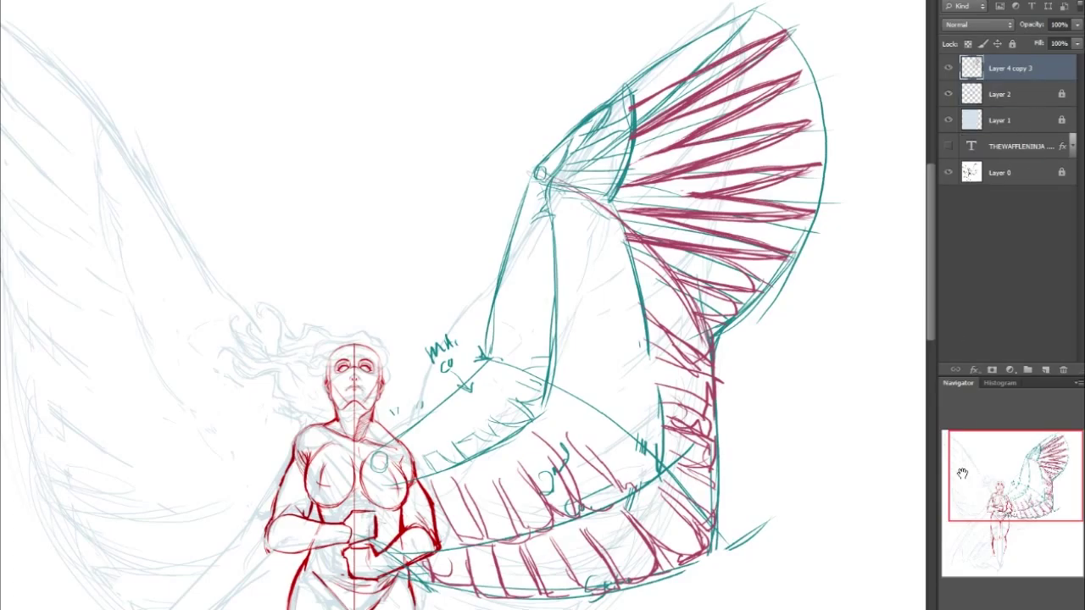
# Transform the merged wing, narrowing it horizontally and pulling its outer lower corner up and inward
pyautogui.moveTo(1053, 496); pyautogui.dragTo(1044, 499)
pyautogui.moveTo(1055, 500); pyautogui.dragTo(1083, 506)
pyautogui.hotkey('ctrl', 't')
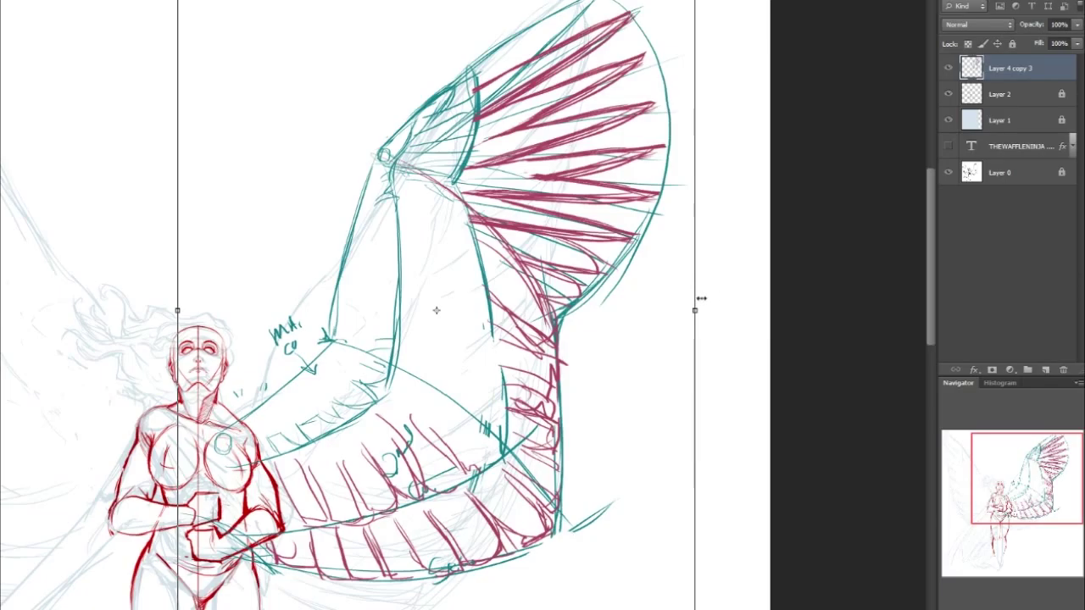
pyautogui.moveTo(676, 311); pyautogui.dragTo(571, 310)
pyautogui.moveTo(1051, 494); pyautogui.dragTo(1048, 538)
pyautogui.moveTo(726, 428); pyautogui.dragTo(674, 296)
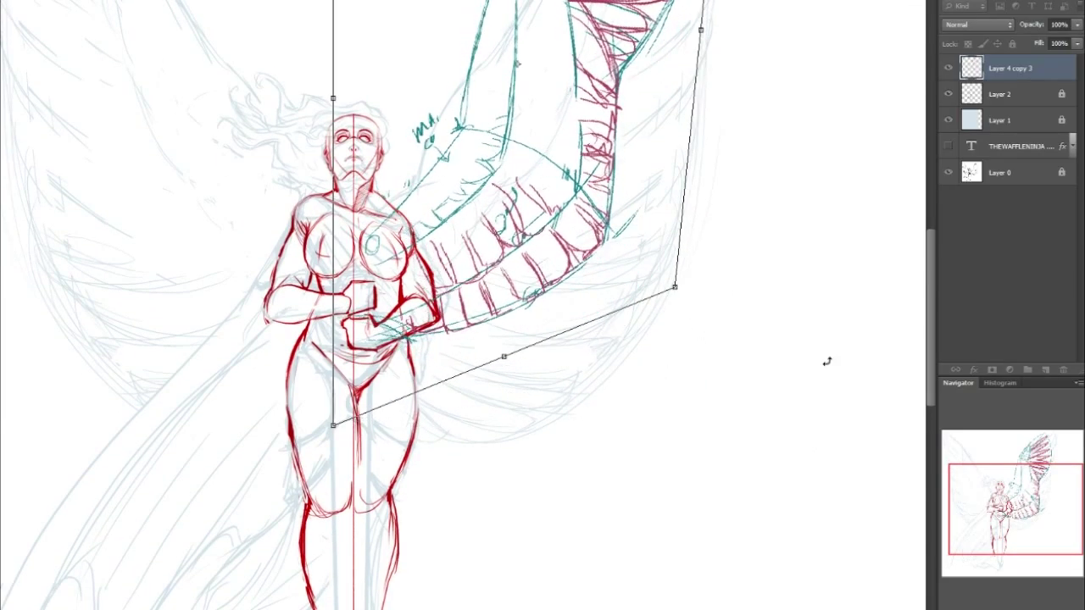
# Move the transform pivot to the figure's shoulder joint and rotate the wing about -4.2° around it
pyautogui.click(1014, 450)
pyautogui.moveTo(1015, 450); pyautogui.dragTo(1013, 450)
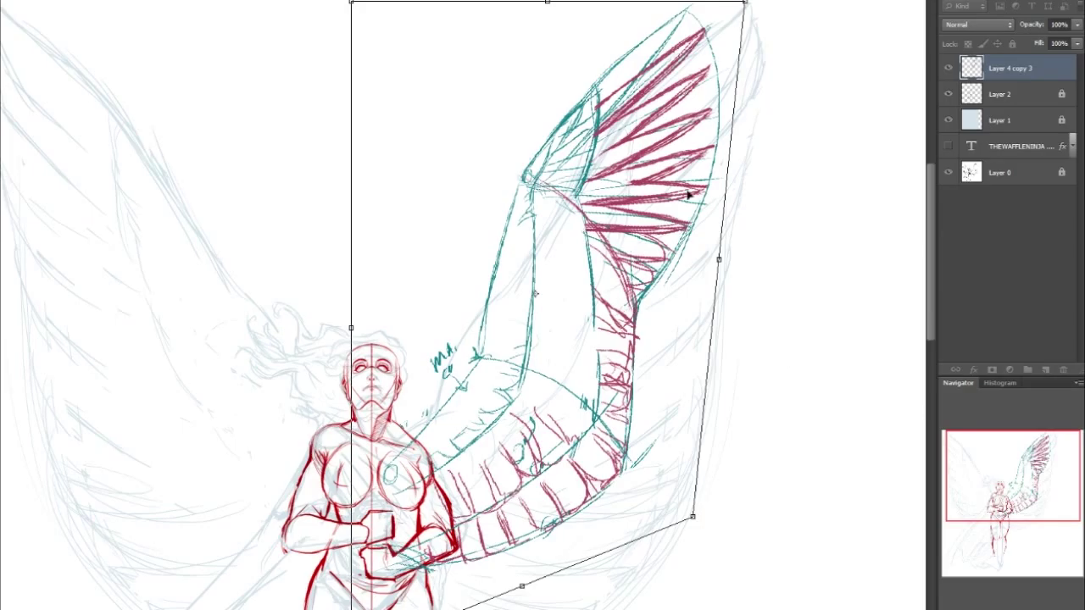
pyautogui.moveTo(1039, 499); pyautogui.dragTo(1036, 476)
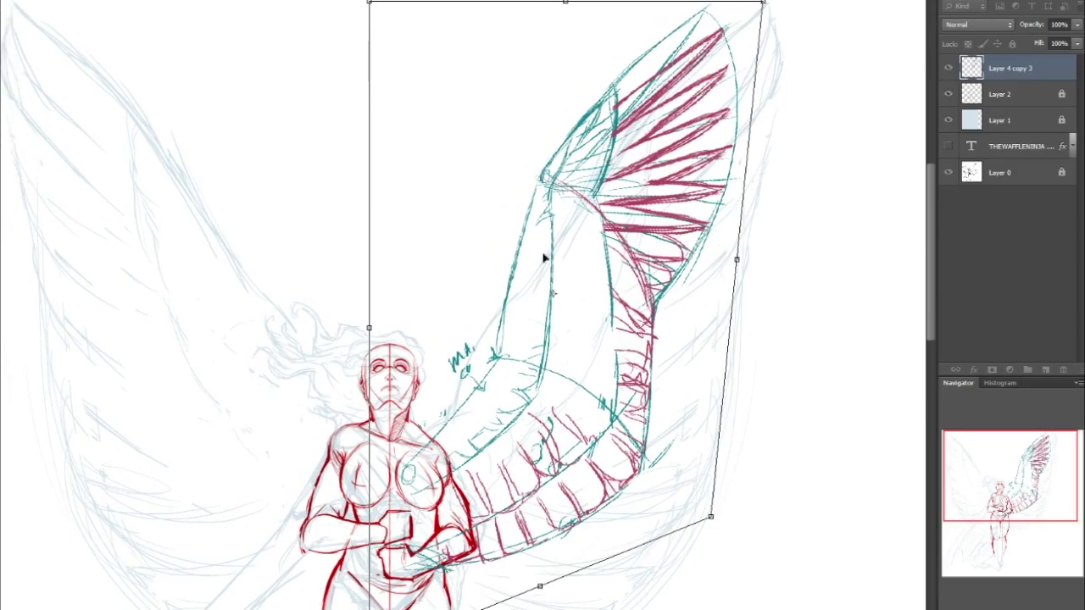
pyautogui.moveTo(552, 297); pyautogui.dragTo(408, 475)
pyautogui.moveTo(890, 219); pyautogui.dragTo(872, 206)
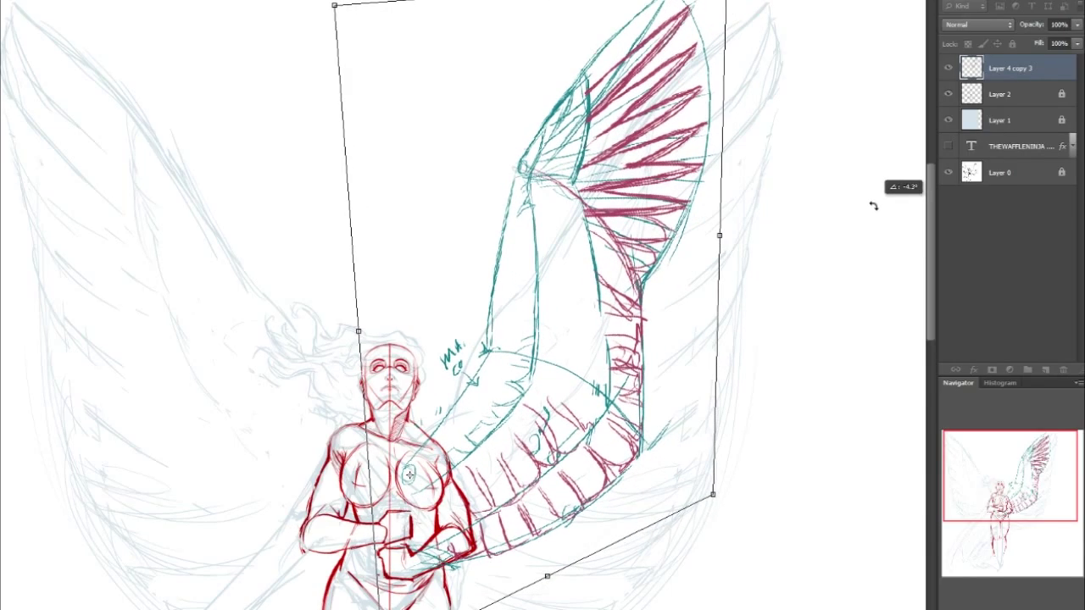
# Fine-tune the wing's lower inner corner and position so it meets the figure's shoulder, and apply the transform
pyautogui.moveTo(1065, 455); pyautogui.dragTo(1062, 454)
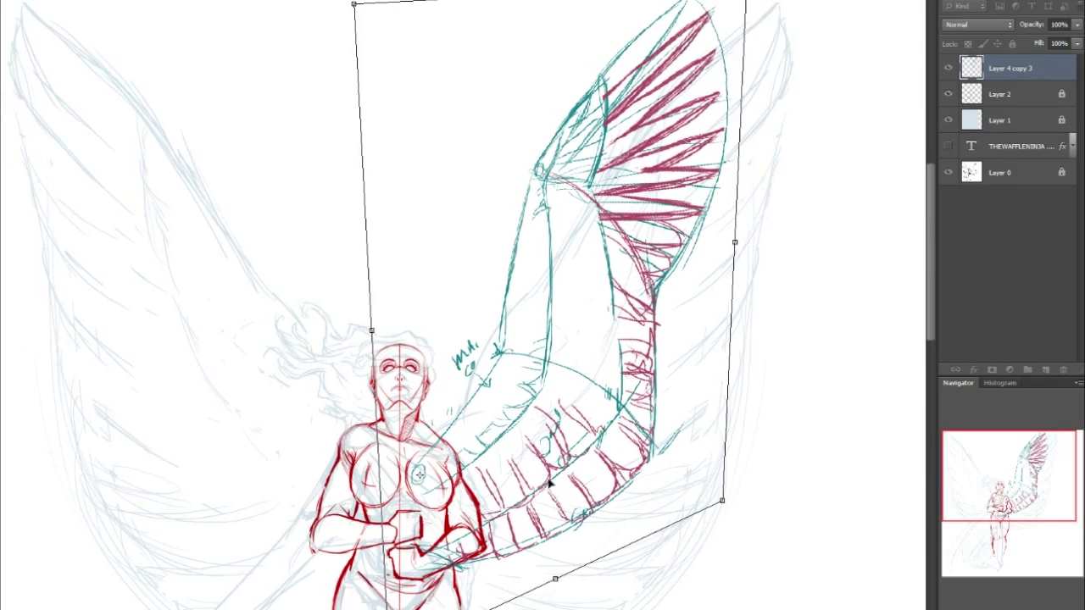
pyautogui.moveTo(966, 511); pyautogui.dragTo(957, 531)
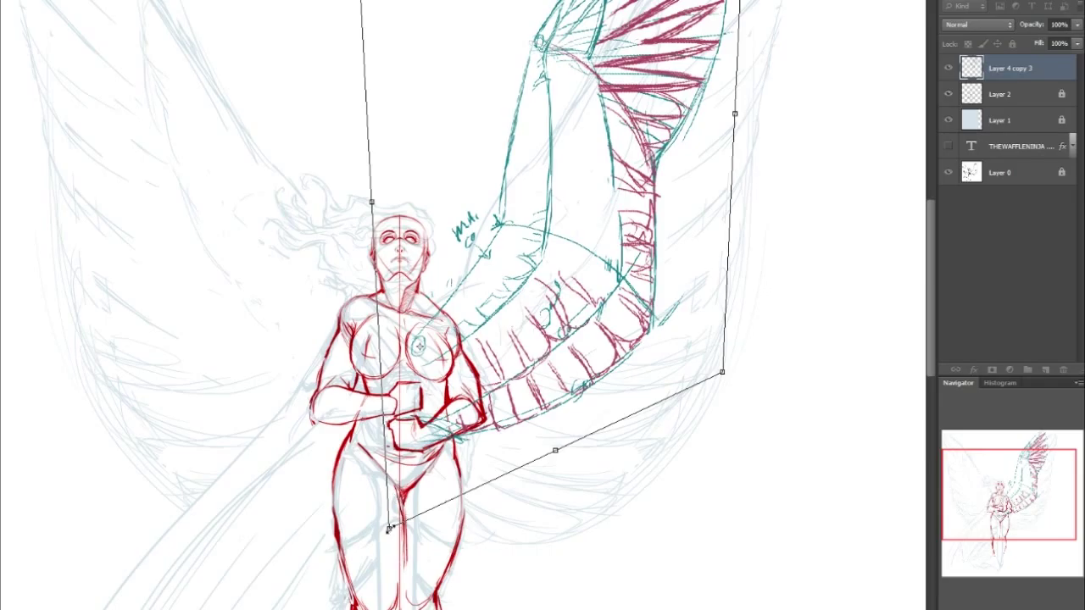
pyautogui.moveTo(388, 529)
pyautogui.mouseDown()
pyautogui.moveTo(380, 553)
pyautogui.moveTo(402, 516)
pyautogui.mouseUp()
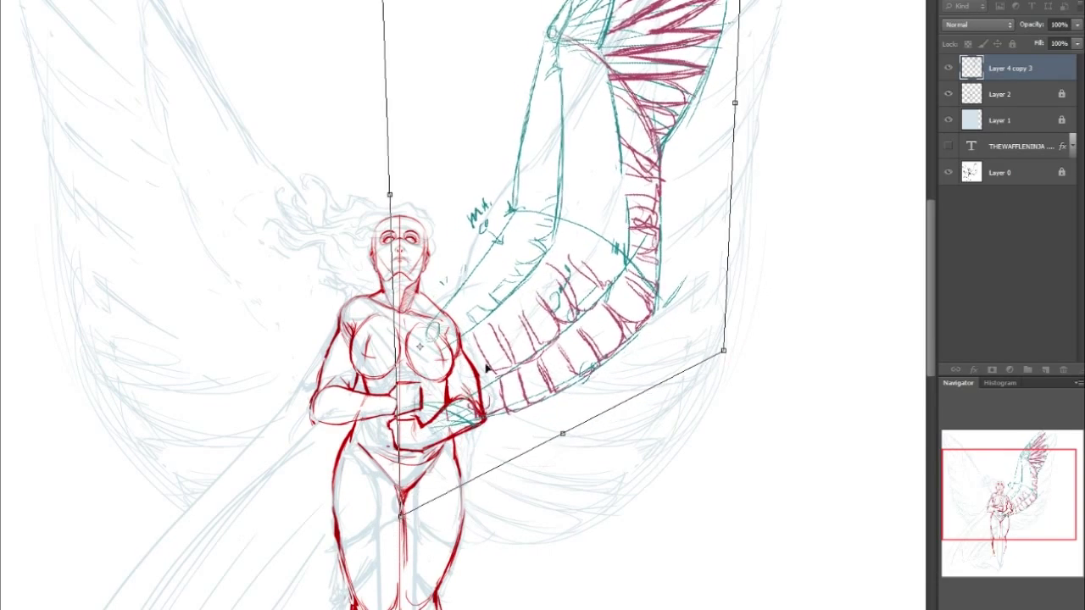
pyautogui.moveTo(611, 258); pyautogui.dragTo(606, 260)
pyautogui.moveTo(1034, 528)
pyautogui.mouseDown()
pyautogui.moveTo(1043, 500)
pyautogui.moveTo(1030, 509)
pyautogui.mouseUp()
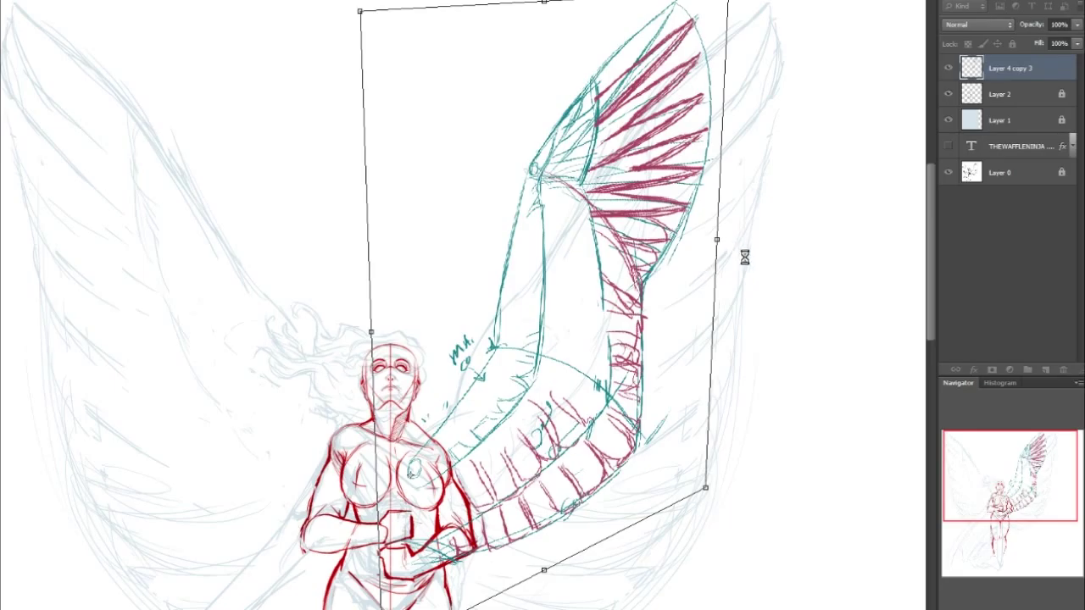
pyautogui.press('Return')
# Stretch the wing wider horizontally toward its outer side and apply the transform
pyautogui.hotkey('ctrl', 't')
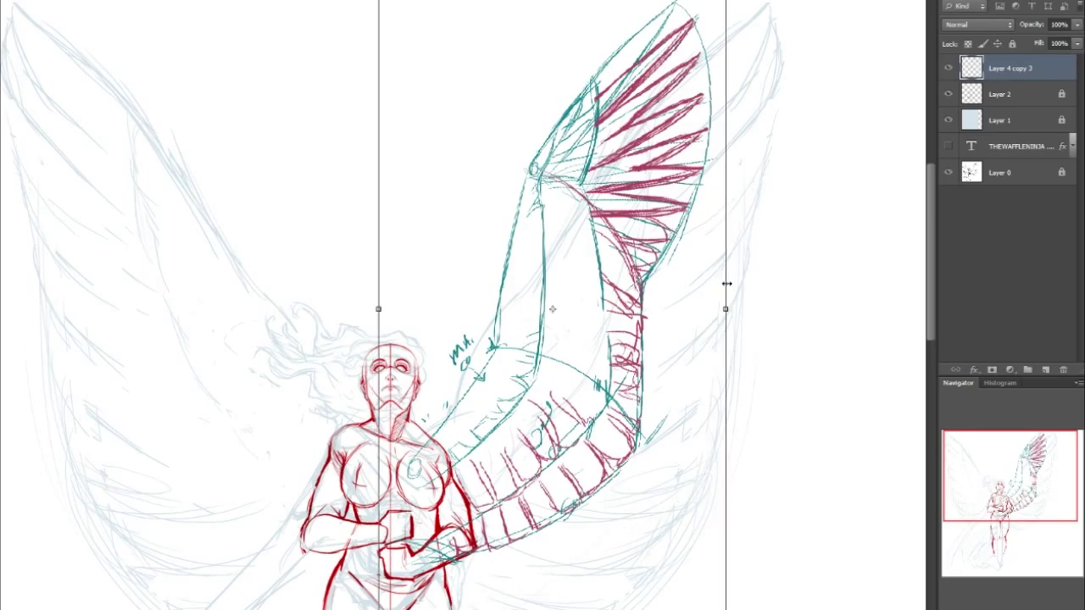
pyautogui.moveTo(726, 309); pyautogui.dragTo(772, 308)
pyautogui.press('Return')
# Duplicate the wing layer, flip the copy horizontally and place it as the matching wing on the figure's opposite side
pyautogui.moveTo(1020, 492); pyautogui.dragTo(1022, 466)
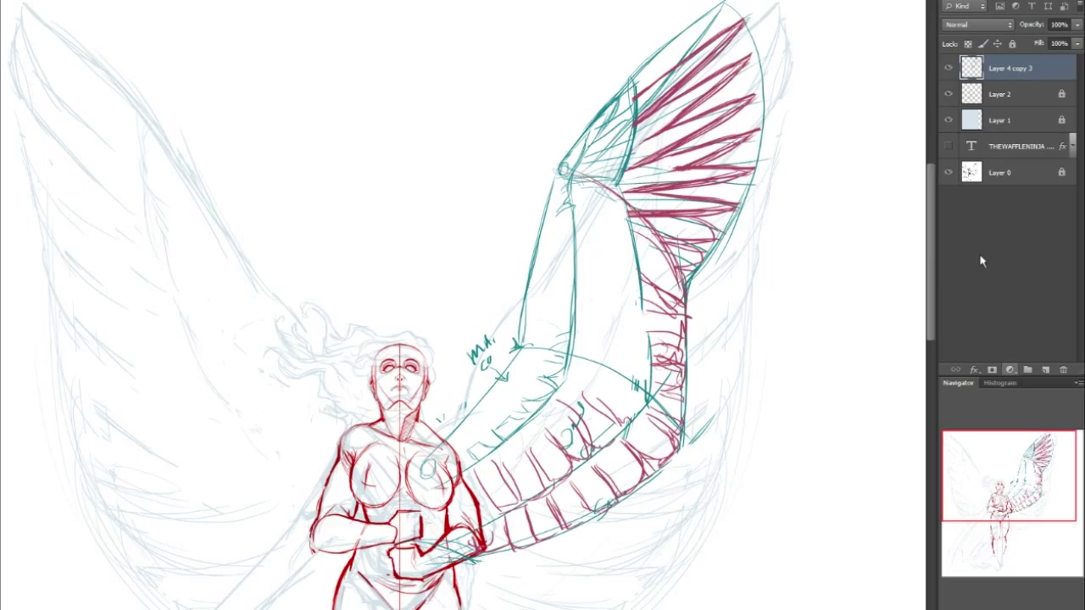
pyautogui.moveTo(1030, 72); pyautogui.dragTo(1046, 369)
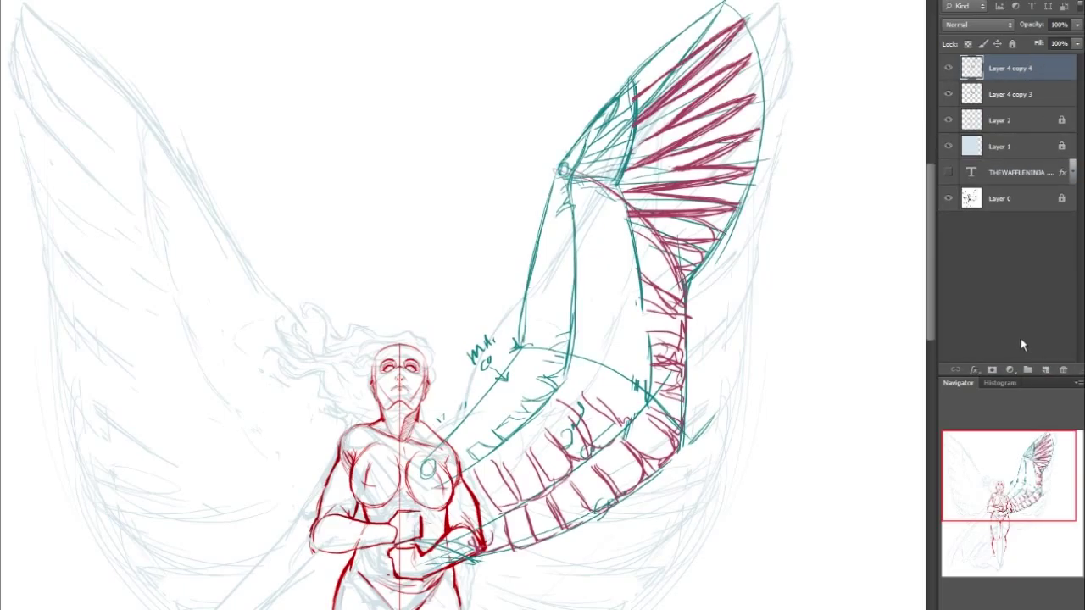
pyautogui.hotkey('ctrl', 't')
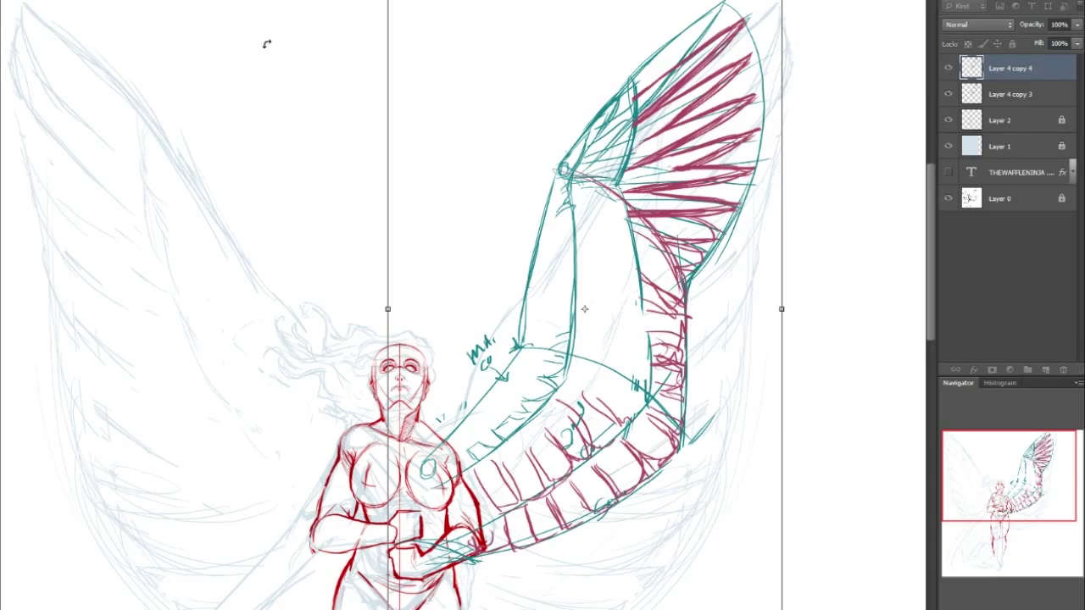
pyautogui.hotkey('alt', 'e')
pyautogui.press('a')
pyautogui.press('h')
pyautogui.moveTo(1013, 472); pyautogui.dragTo(963, 463)
pyautogui.moveTo(717, 461); pyautogui.dragTo(360, 463)
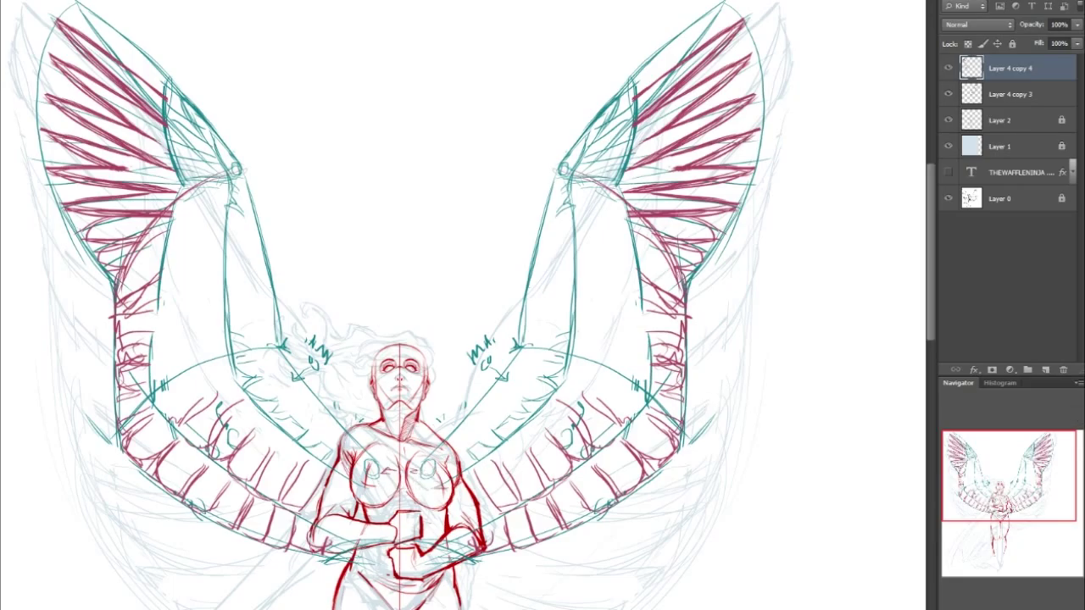
# Merge the two wing layers and erase the wing lines that overlap the figure's chest and arms
pyautogui.moveTo(1000, 481)
pyautogui.mouseDown()
pyautogui.moveTo(1000, 498)
pyautogui.moveTo(996, 451)
pyautogui.mouseUp()
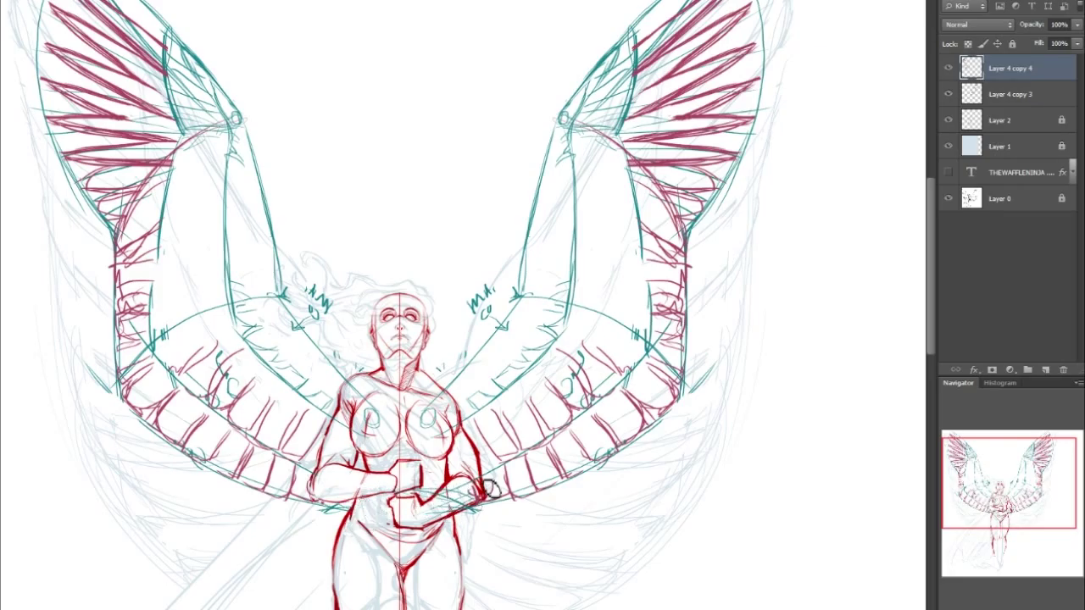
pyautogui.press('Delete')
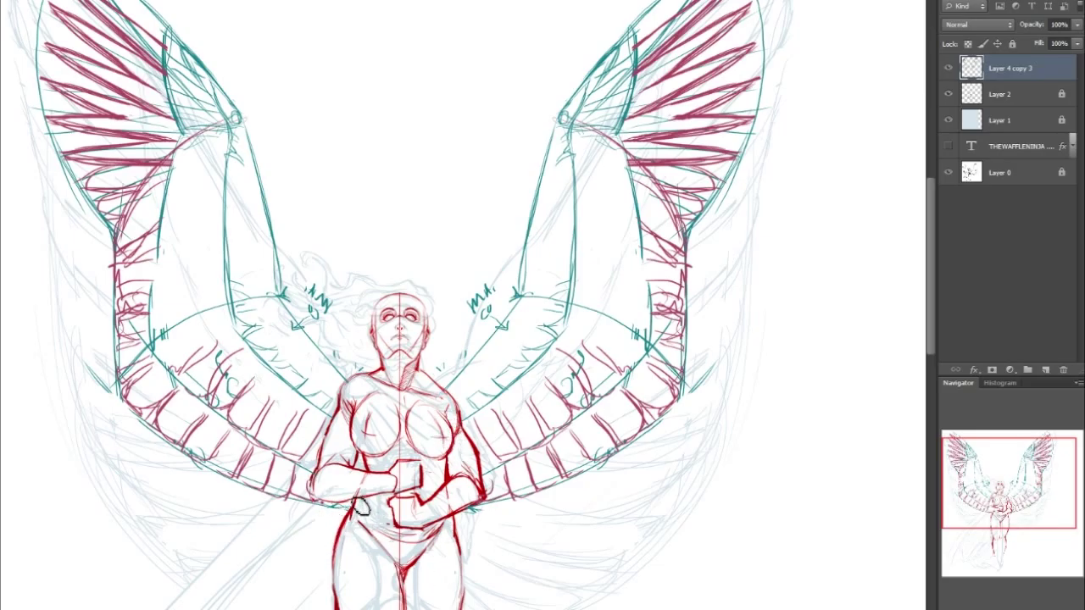
# Erase the handwritten notes and stray scribble marks from the inner feather areas of both wings
pyautogui.moveTo(1048, 475); pyautogui.dragTo(1050, 469)
pyautogui.moveTo(326, 329)
pyautogui.mouseDown()
pyautogui.moveTo(305, 356)
pyautogui.moveTo(290, 333)
pyautogui.mouseUp()
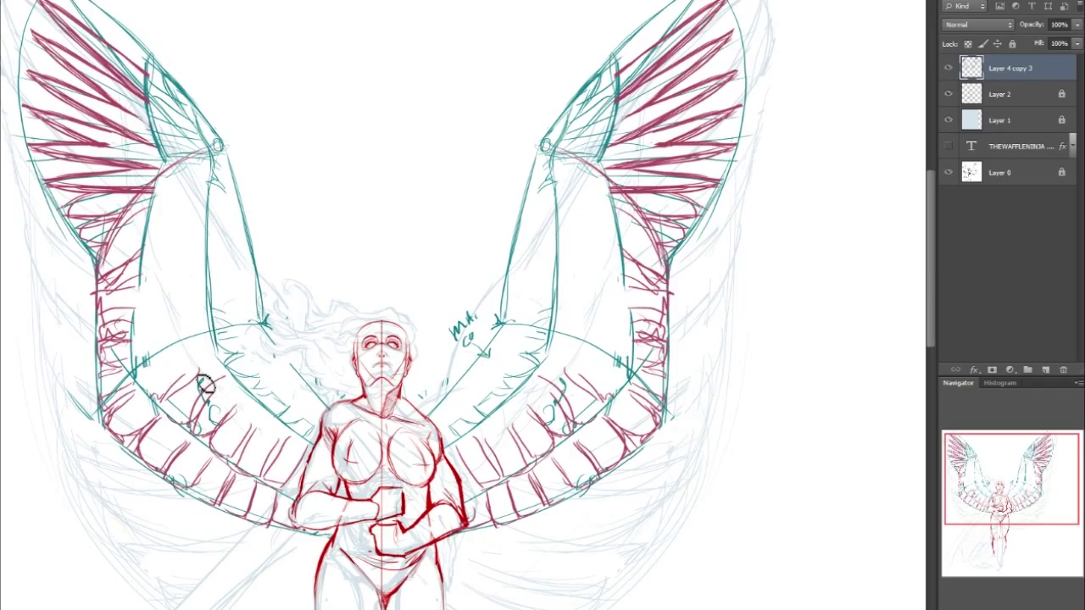
pyautogui.moveTo(202, 397); pyautogui.dragTo(221, 423)
pyautogui.moveTo(73, 387); pyautogui.dragTo(91, 419)
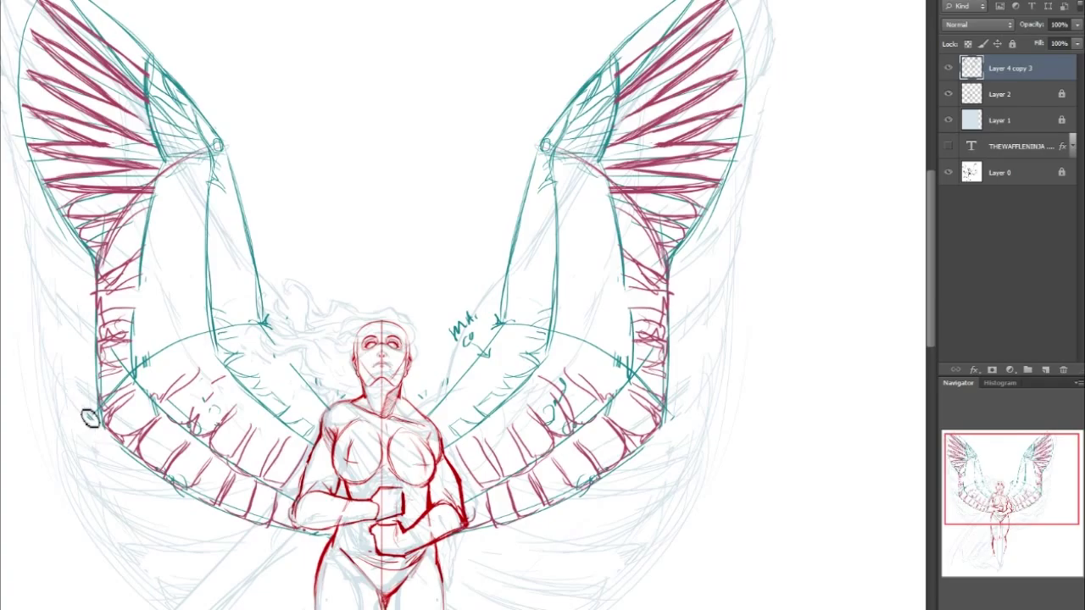
pyautogui.moveTo(460, 310)
pyautogui.mouseDown()
pyautogui.moveTo(457, 355)
pyautogui.moveTo(489, 370)
pyautogui.mouseUp()
pyautogui.moveTo(419, 406); pyautogui.dragTo(427, 400)
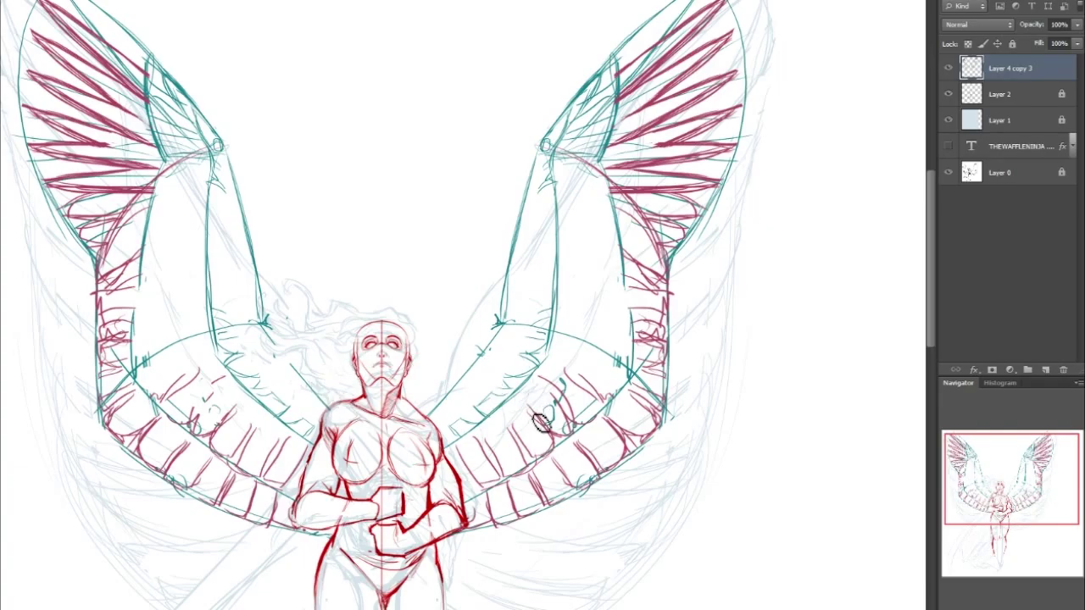
pyautogui.moveTo(558, 417); pyautogui.dragTo(573, 412)
pyautogui.moveTo(582, 479); pyautogui.dragTo(591, 482)
pyautogui.moveTo(191, 485); pyautogui.dragTo(184, 489)
# Duplicate the merged wing layer and merge the copy back down to strengthen the wing lines
pyautogui.moveTo(1050, 499); pyautogui.dragTo(1012, 462)
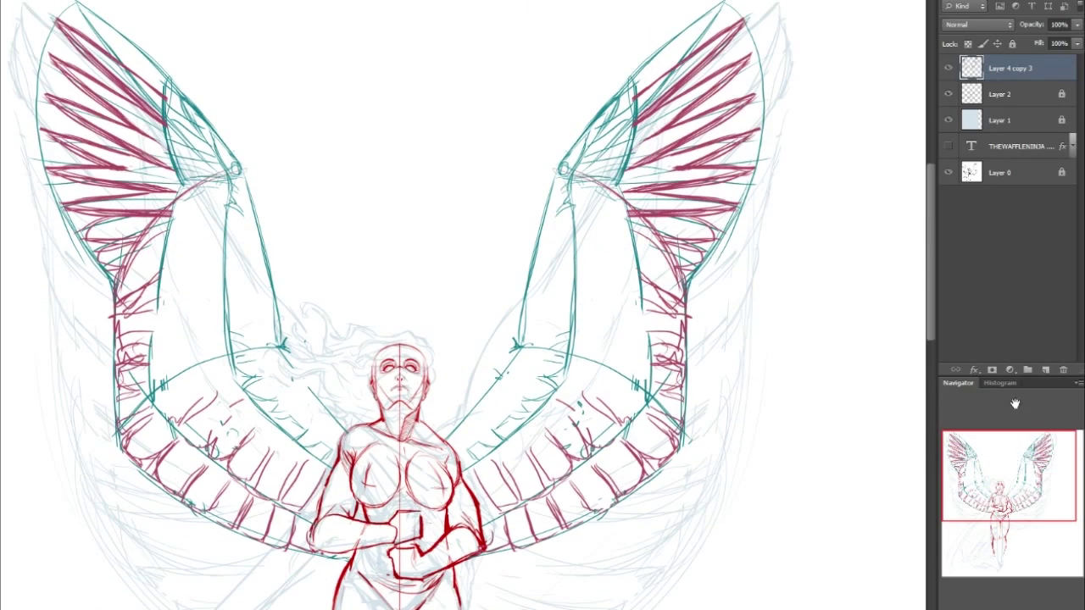
pyautogui.moveTo(1027, 68)
pyautogui.mouseDown()
pyautogui.moveTo(983, 237)
pyautogui.moveTo(1045, 371)
pyautogui.mouseUp()
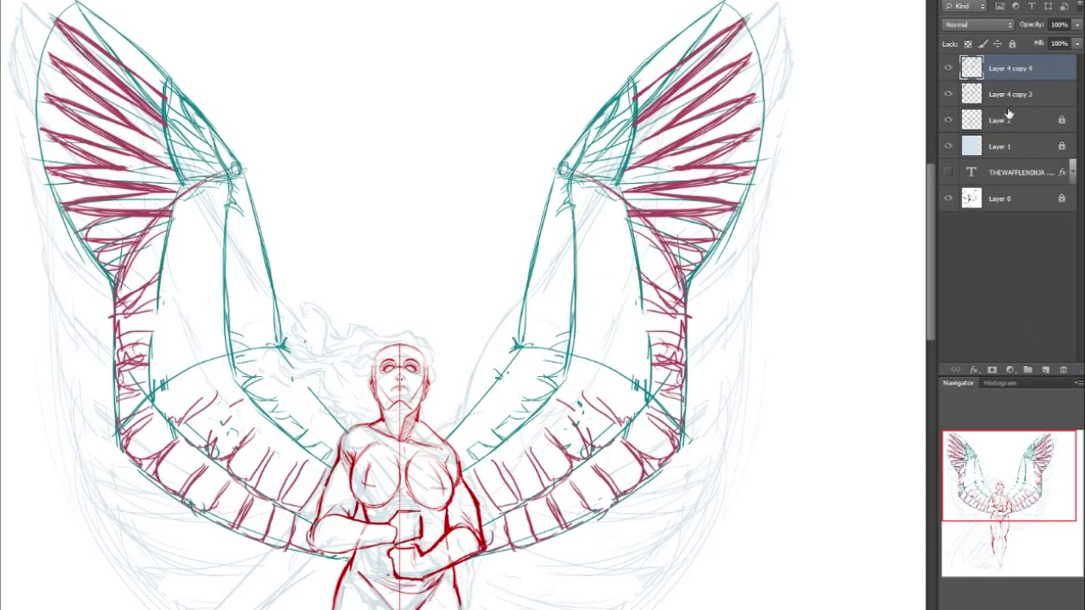
pyautogui.hotkey('ctrl', 'e')
# Toggle Layer 1 off and on to check the original sketch's clothing, and create a new layer above the wings
pyautogui.moveTo(1023, 498); pyautogui.dragTo(966, 566)
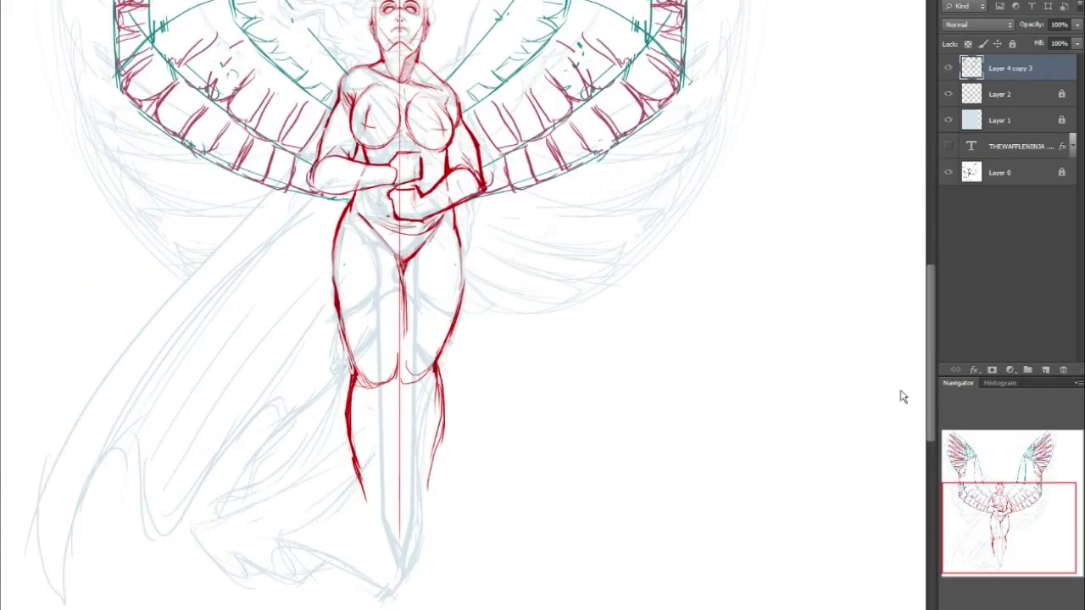
pyautogui.moveTo(995, 529); pyautogui.dragTo(989, 556)
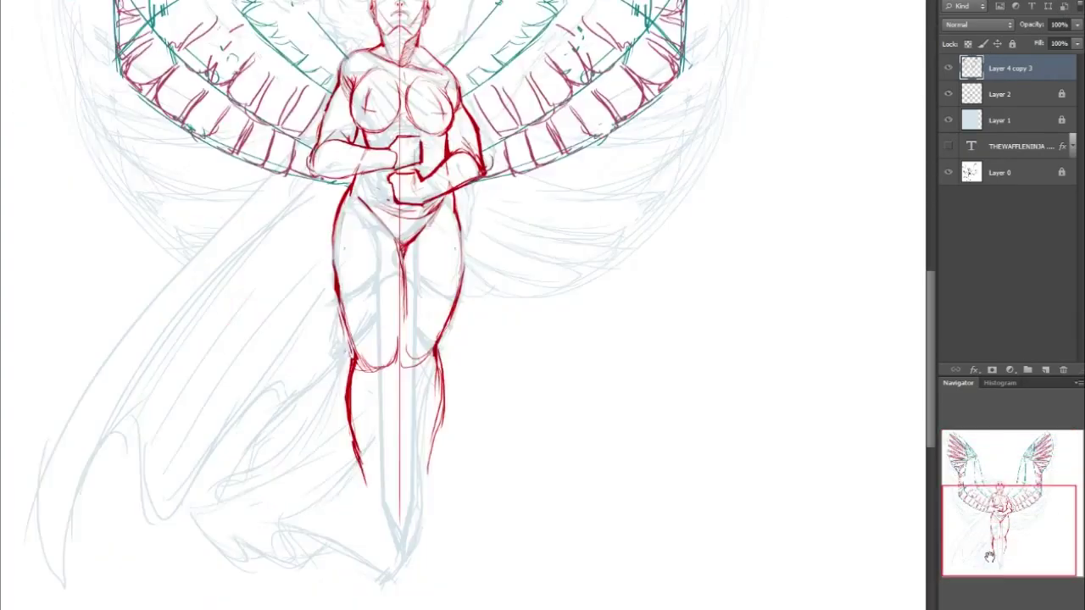
pyautogui.click(949, 123)
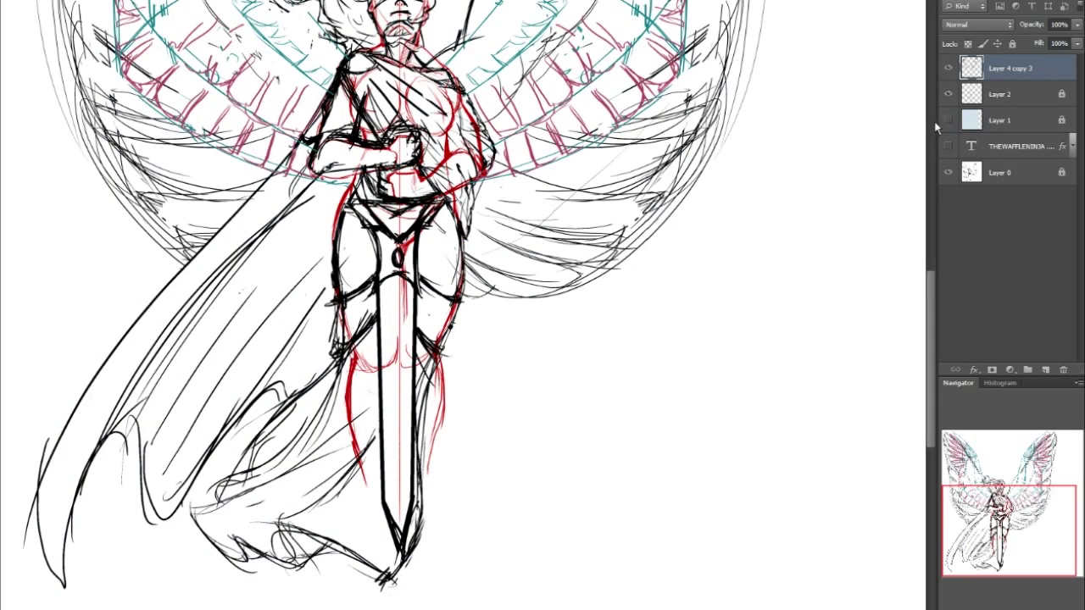
pyautogui.click(950, 121)
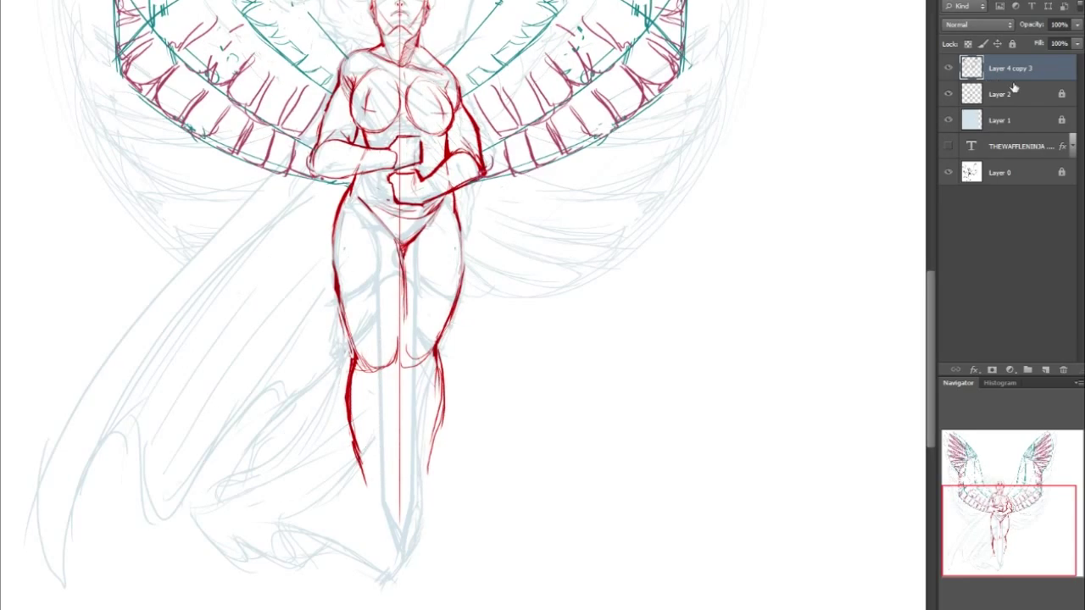
pyautogui.click(1046, 369)
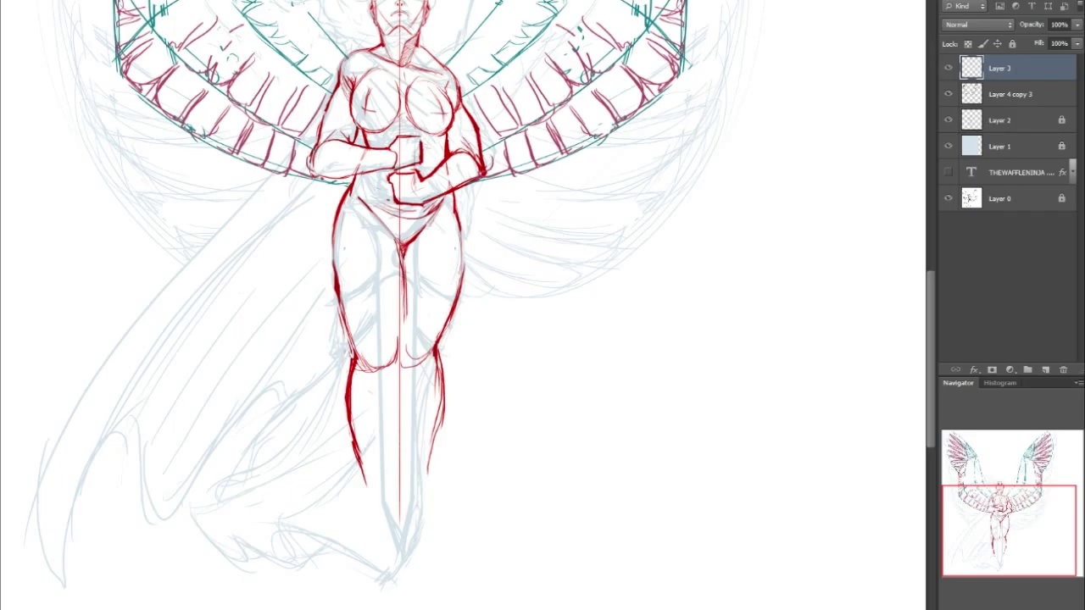
pyautogui.moveTo(666, 310); pyautogui.dragTo(671, 376)
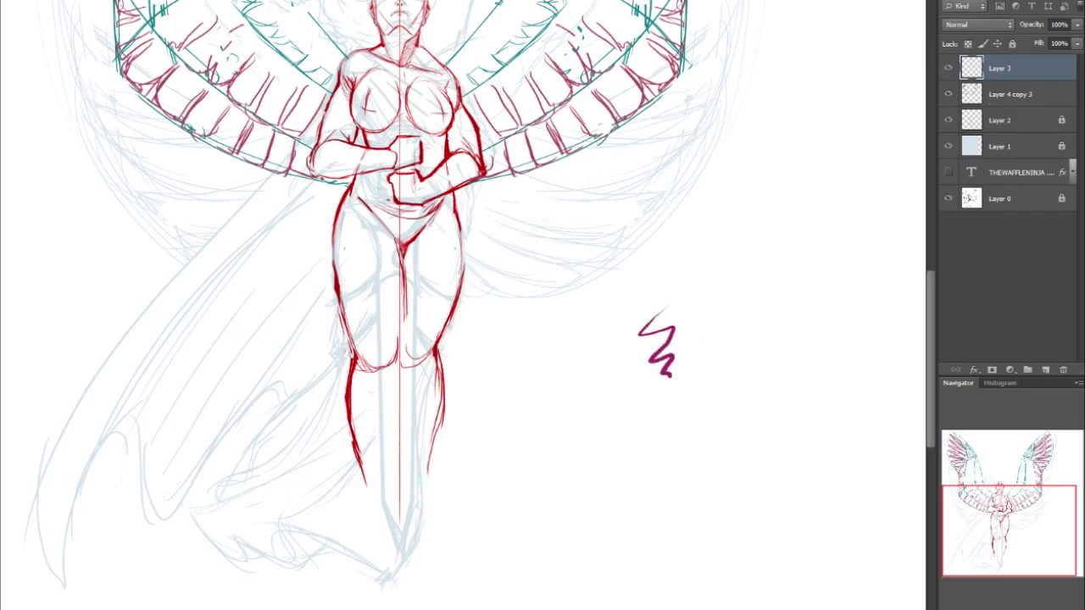
pyautogui.hotkey('ctrl', 'z')
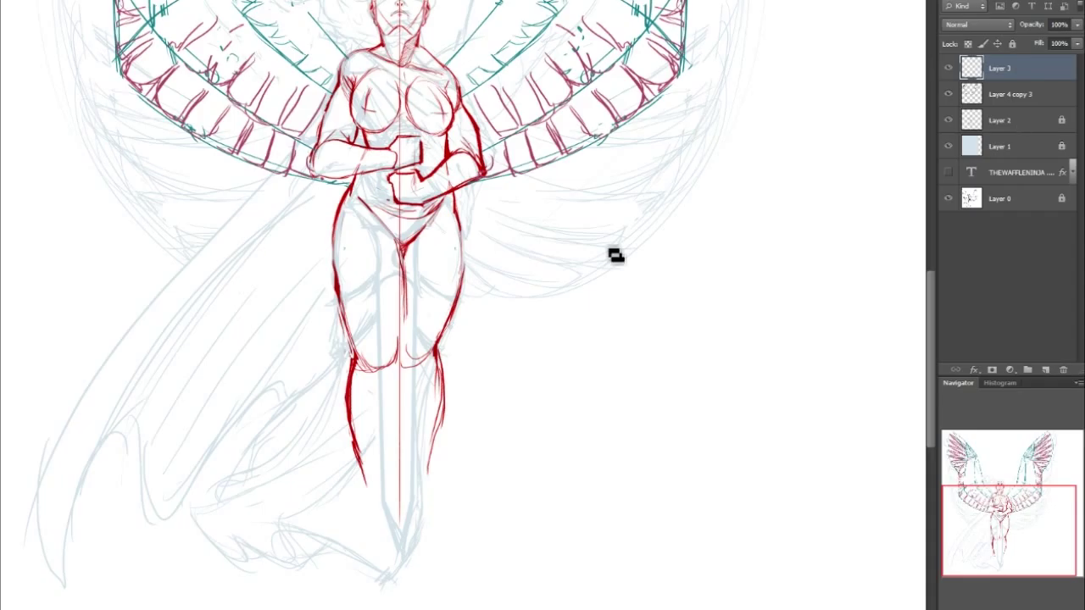
pyautogui.moveTo(516, 247); pyautogui.dragTo(538, 305)
pyautogui.hotkey('ctrl', 'z')
# Lock the wing layer Layer 4 copy 3 and reselect the new Layer 3 for drawing
pyautogui.click(1006, 95)
pyautogui.click(1012, 43)
pyautogui.click(1004, 67)
# Sketch in orange the garment's upper edge, draped diagonally from the shoulder across the chest, with the first fold lines beneath it
pyautogui.moveTo(988, 510); pyautogui.dragTo(968, 486)
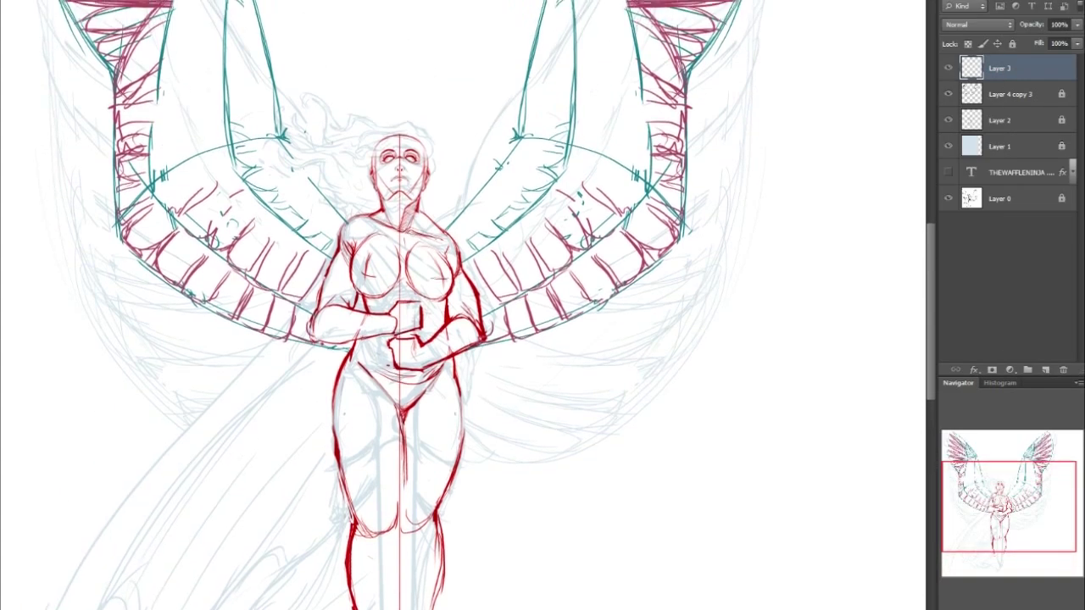
pyautogui.hotkey('ctrl', '+')
pyautogui.hotkey('ctrl', '+')
pyautogui.hotkey('ctrl', '+')
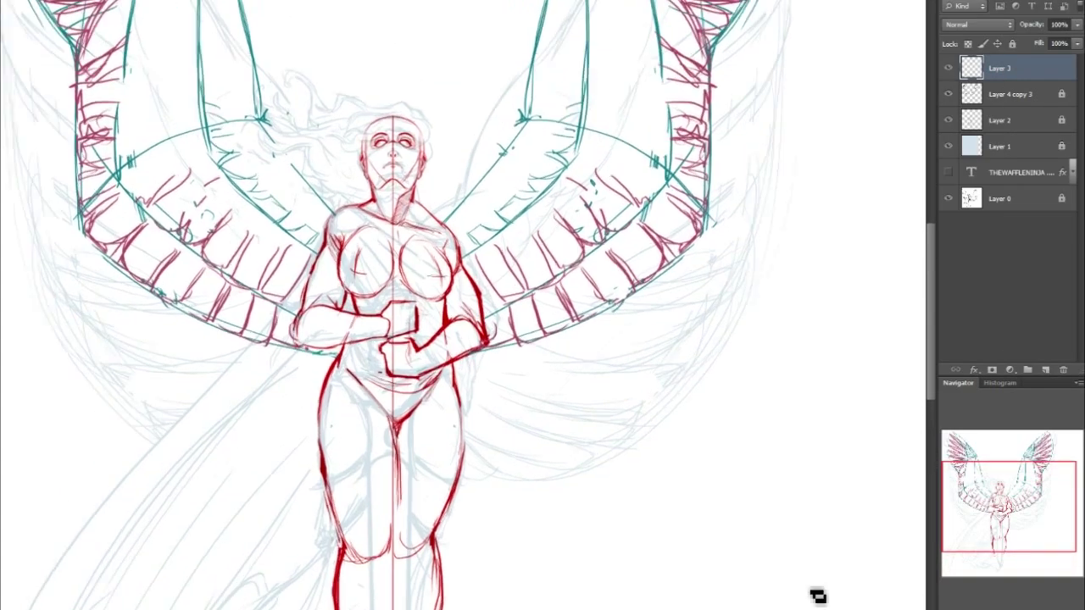
pyautogui.moveTo(1009, 506); pyautogui.dragTo(998, 499)
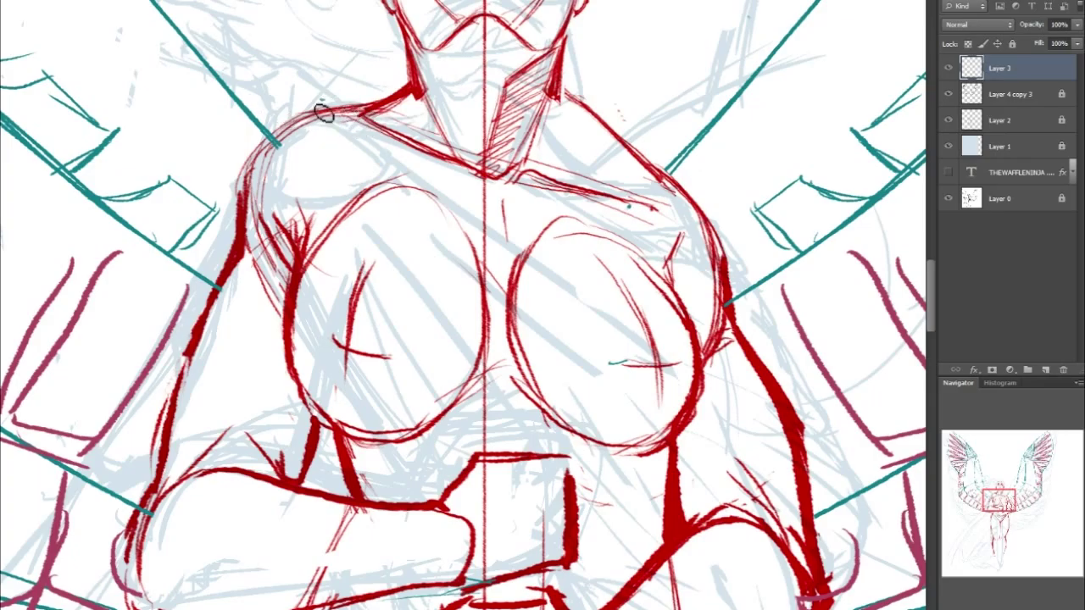
pyautogui.moveTo(318, 110)
pyautogui.mouseDown()
pyautogui.moveTo(634, 306)
pyautogui.moveTo(710, 371)
pyautogui.mouseUp()
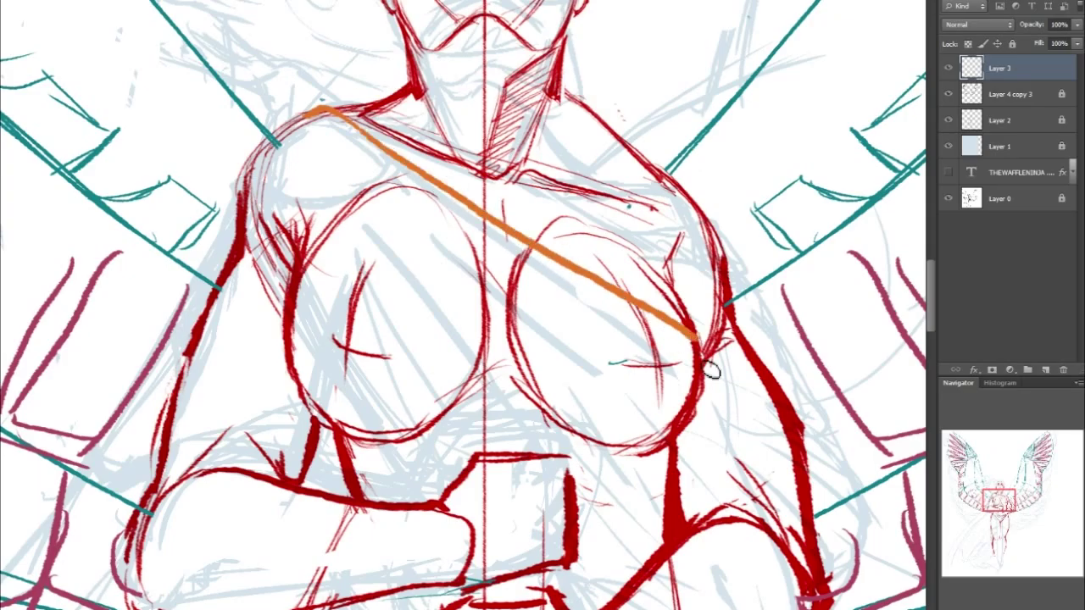
pyautogui.moveTo(310, 123); pyautogui.dragTo(543, 305)
pyautogui.moveTo(292, 125)
pyautogui.mouseDown()
pyautogui.moveTo(256, 149)
pyautogui.moveTo(269, 145)
pyautogui.moveTo(247, 175)
pyautogui.moveTo(361, 266)
pyautogui.mouseUp()
pyautogui.moveTo(280, 150)
pyautogui.mouseDown()
pyautogui.moveTo(483, 368)
pyautogui.moveTo(470, 343)
pyautogui.mouseUp()
pyautogui.moveTo(273, 212); pyautogui.dragTo(344, 335)
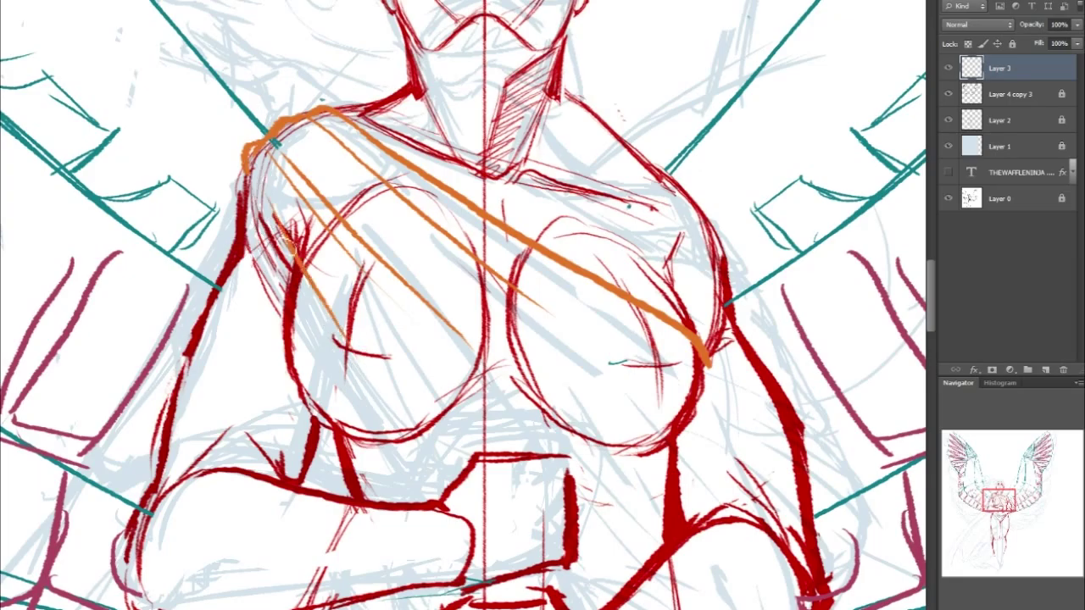
# Draw the garment's armhole side edge from the shoulder down past the bust to the folded forearm
pyautogui.moveTo(252, 186)
pyautogui.mouseDown()
pyautogui.moveTo(350, 350)
pyautogui.moveTo(346, 364)
pyautogui.mouseUp()
pyautogui.moveTo(251, 195); pyautogui.dragTo(304, 360)
pyautogui.moveTo(253, 221); pyautogui.dragTo(297, 358)
pyautogui.hotkey('ctrl', 'z')
pyautogui.moveTo(247, 188); pyautogui.dragTo(300, 399)
pyautogui.moveTo(299, 360); pyautogui.dragTo(321, 417)
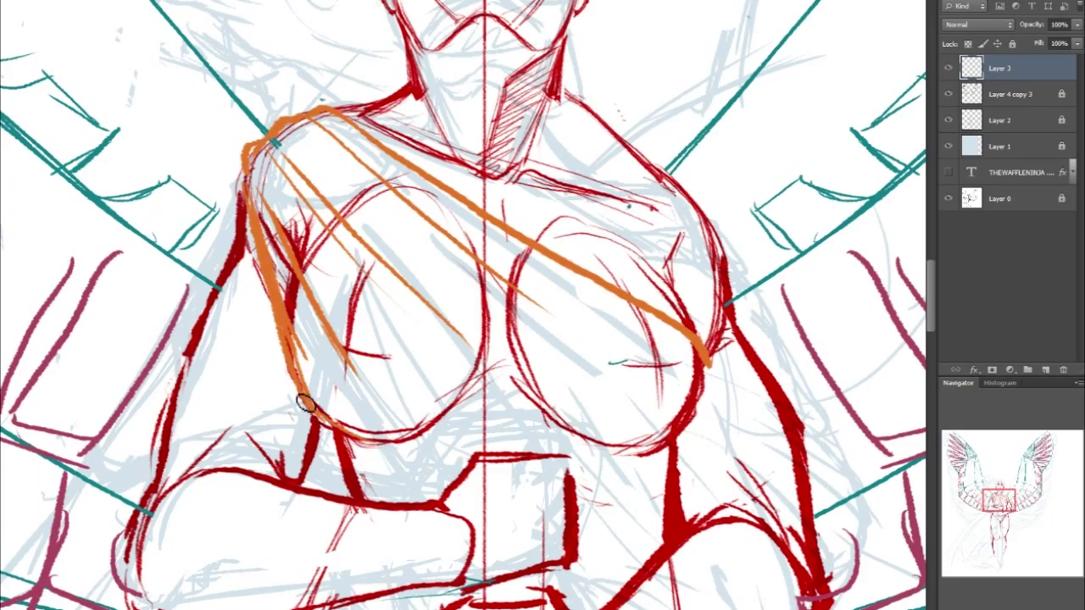
pyautogui.moveTo(311, 399); pyautogui.dragTo(432, 522)
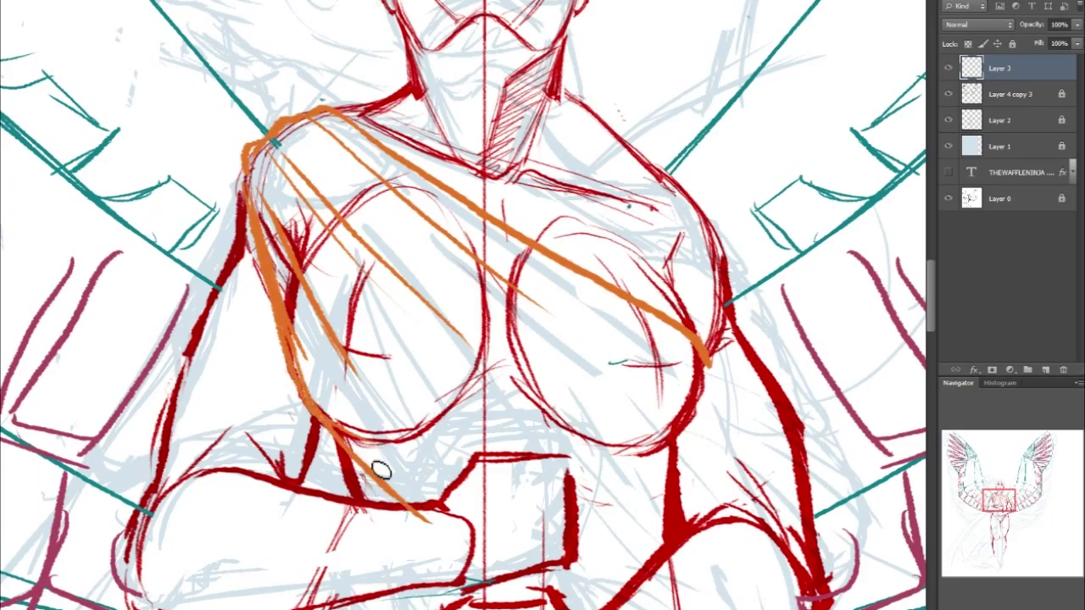
# Extend the diagonal fold lines across the bust toward the hands and the opposite side of the torso
pyautogui.moveTo(359, 376); pyautogui.dragTo(479, 475)
pyautogui.moveTo(451, 341); pyautogui.dragTo(549, 454)
pyautogui.moveTo(442, 322); pyautogui.dragTo(552, 462)
pyautogui.moveTo(525, 297)
pyautogui.mouseDown()
pyautogui.moveTo(619, 366)
pyautogui.moveTo(698, 453)
pyautogui.mouseUp()
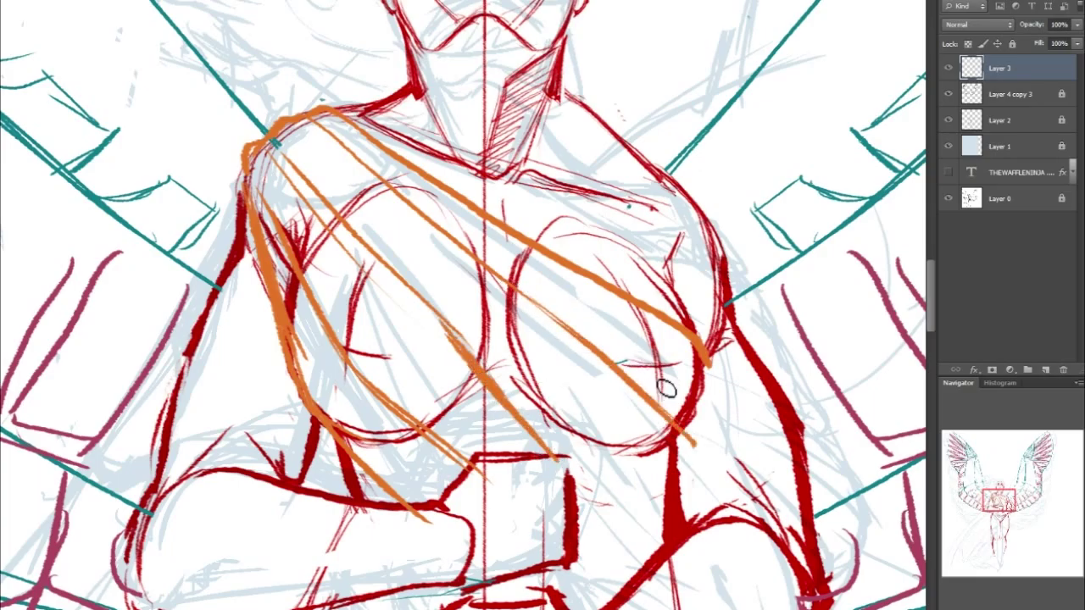
# Draw the garment's far side edge from the bust down to the forearm, and add short folds at the waist
pyautogui.moveTo(661, 361); pyautogui.dragTo(694, 435)
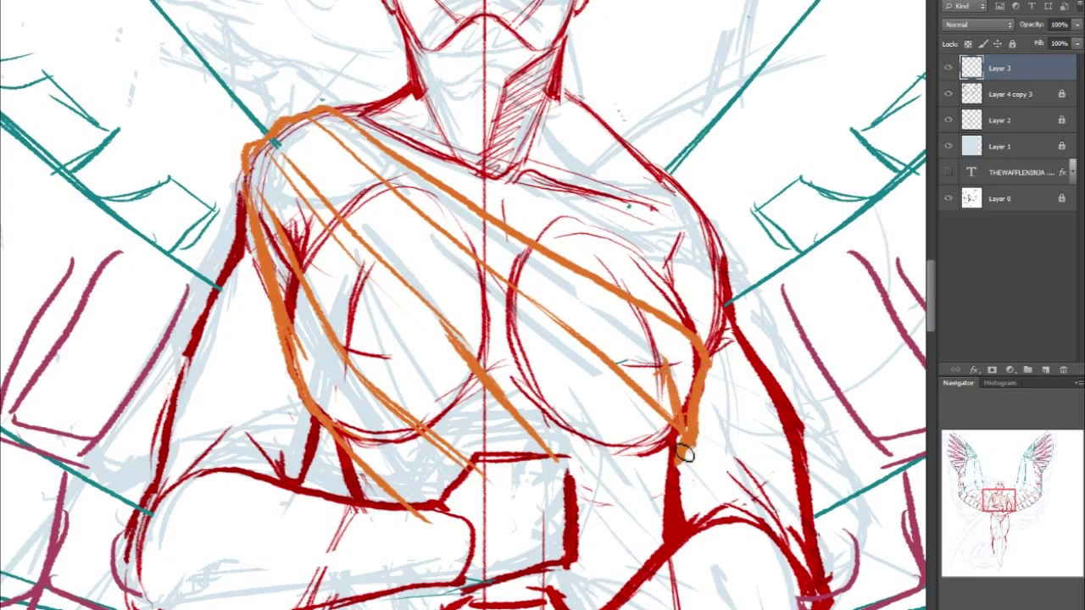
pyautogui.hotkey('ctrl', 'z')
pyautogui.moveTo(703, 354)
pyautogui.mouseDown()
pyautogui.moveTo(677, 463)
pyautogui.moveTo(675, 534)
pyautogui.mouseUp()
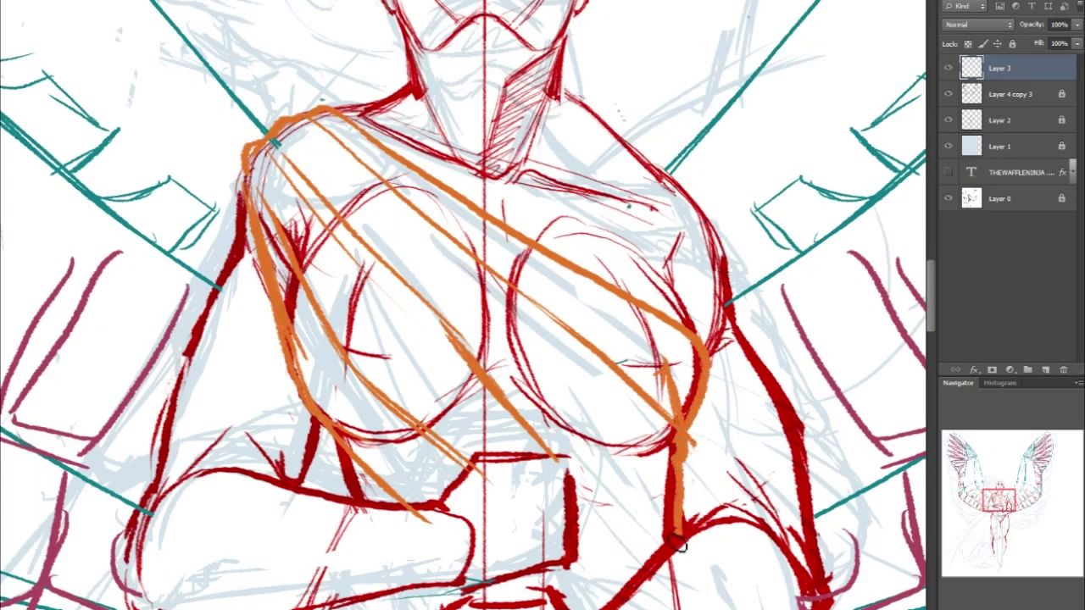
pyautogui.moveTo(518, 402); pyautogui.dragTo(671, 533)
pyautogui.moveTo(585, 445); pyautogui.dragTo(671, 533)
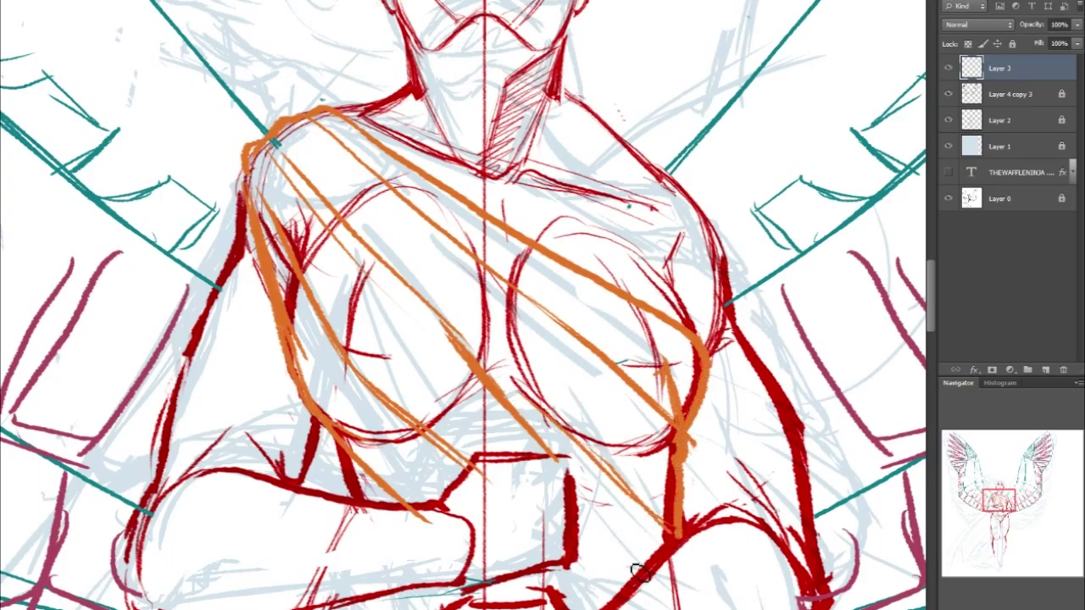
pyautogui.moveTo(585, 512); pyautogui.dragTo(638, 580)
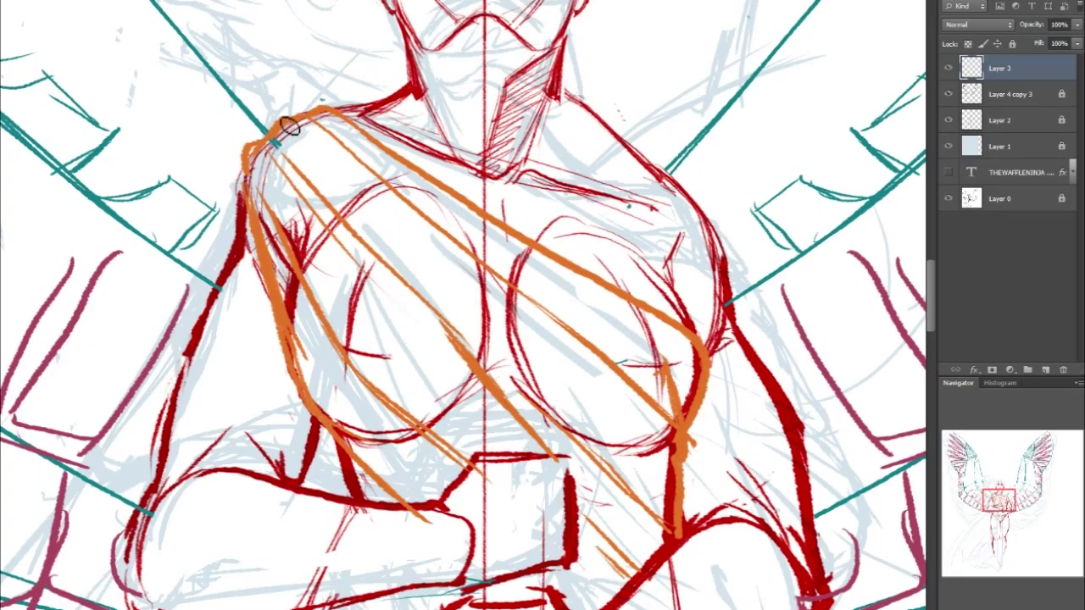
# Erase the rough excess strokes at the shoulder, along the armhole edge and beside the far bust
pyautogui.moveTo(285, 121); pyautogui.dragTo(308, 115)
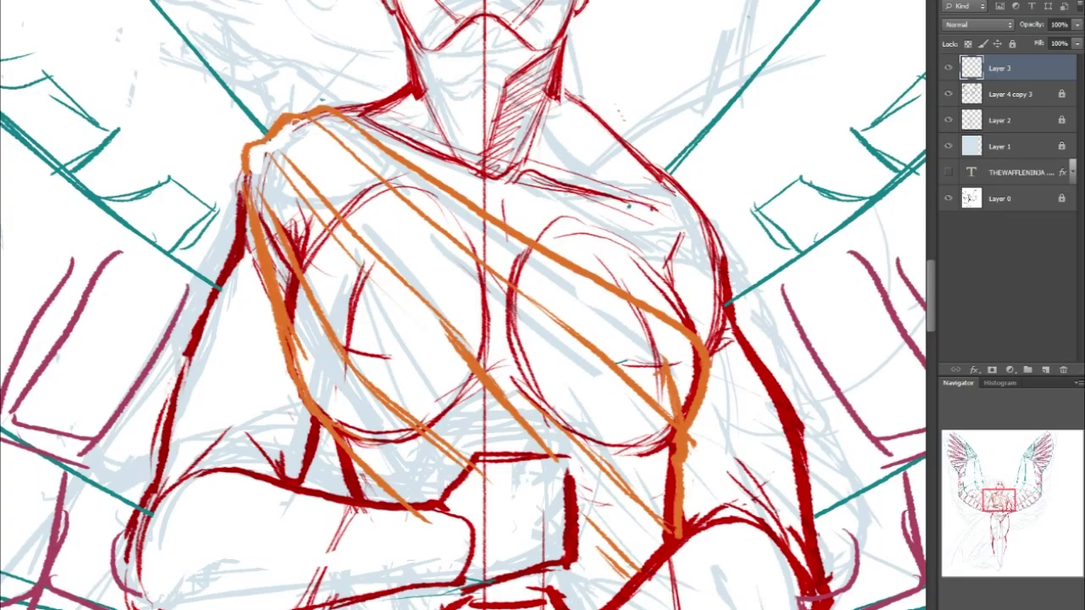
pyautogui.moveTo(271, 259)
pyautogui.mouseDown()
pyautogui.moveTo(302, 368)
pyautogui.moveTo(338, 428)
pyautogui.mouseUp()
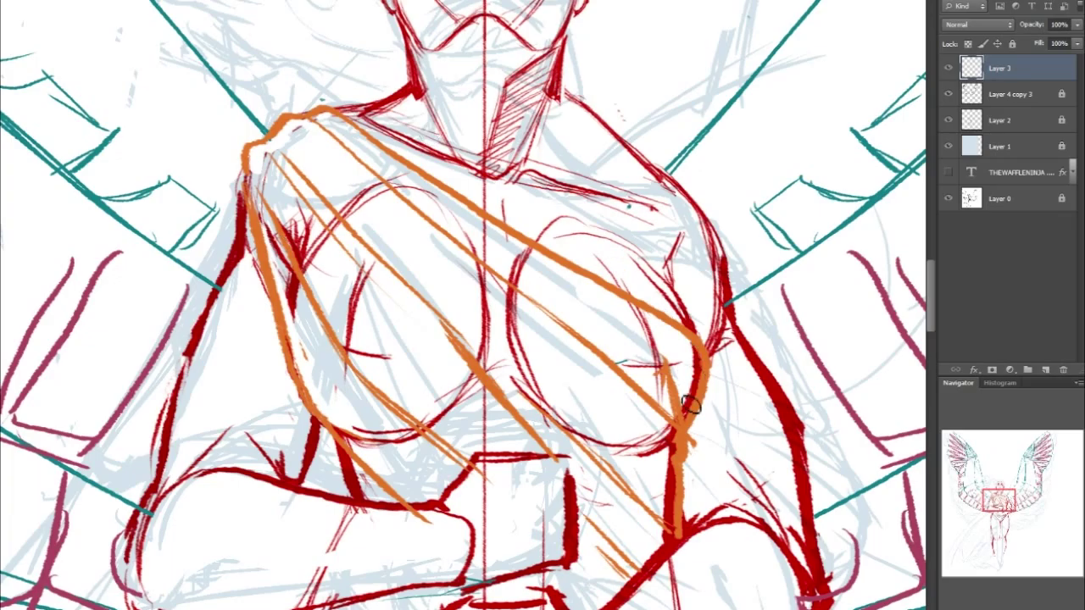
pyautogui.moveTo(651, 356); pyautogui.dragTo(673, 420)
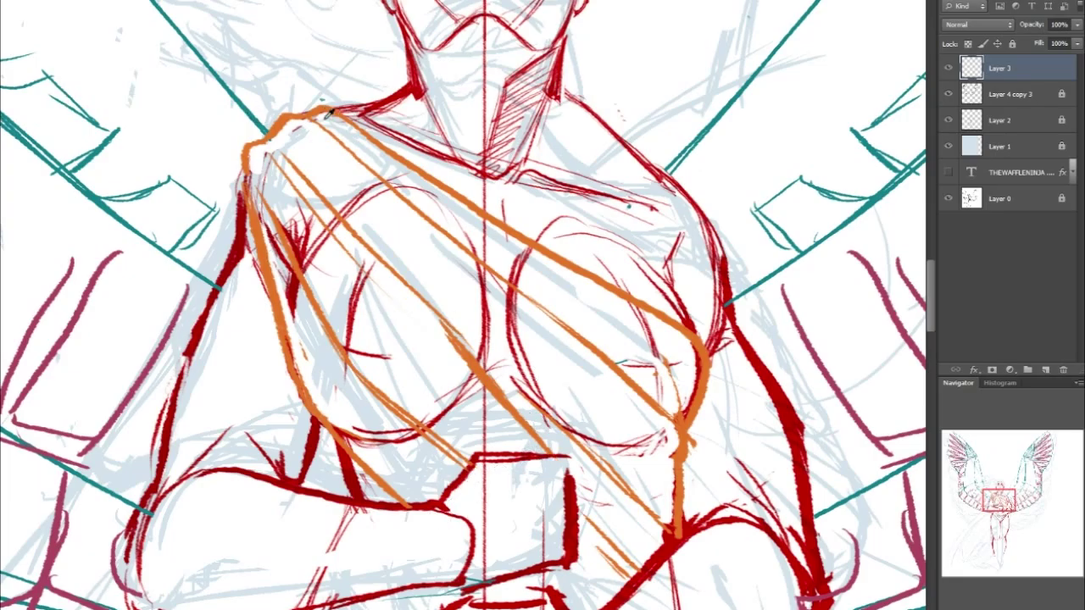
# Draw a second cloth edge branching from the chest drape to the opposite upper arm and wrapping around it
pyautogui.moveTo(1017, 488); pyautogui.dragTo(1018, 512)
pyautogui.scroll(5, 463, 305)
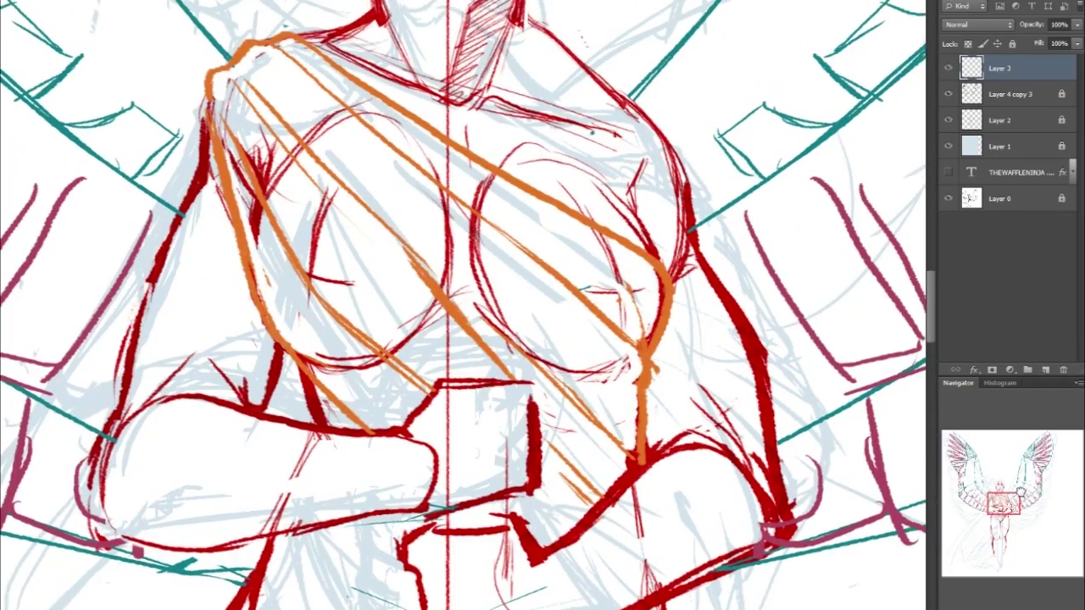
pyautogui.moveTo(1020, 492); pyautogui.dragTo(1021, 492)
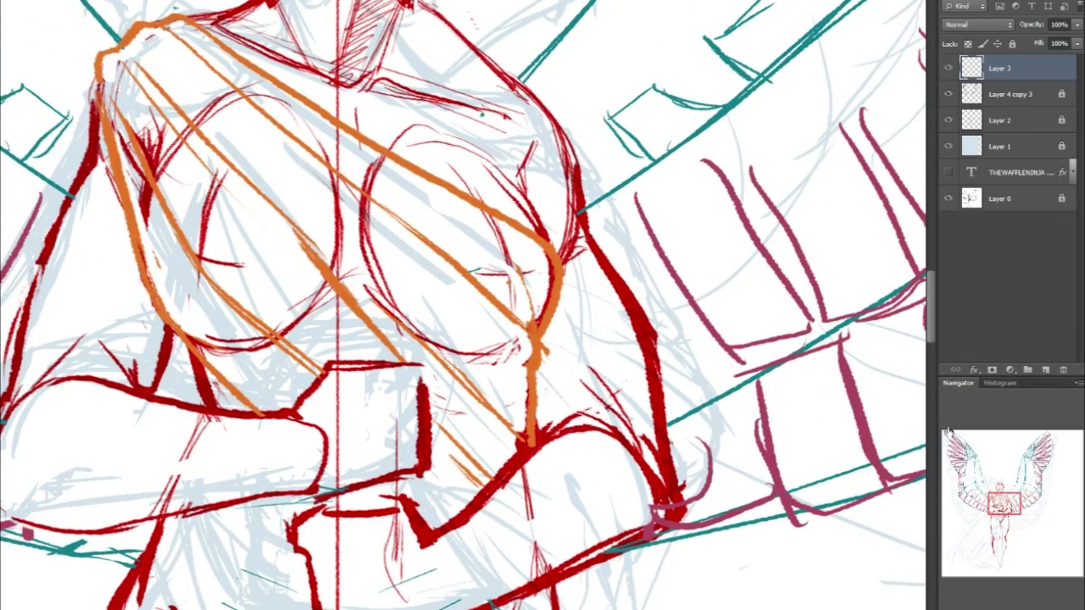
pyautogui.moveTo(312, 102); pyautogui.dragTo(617, 196)
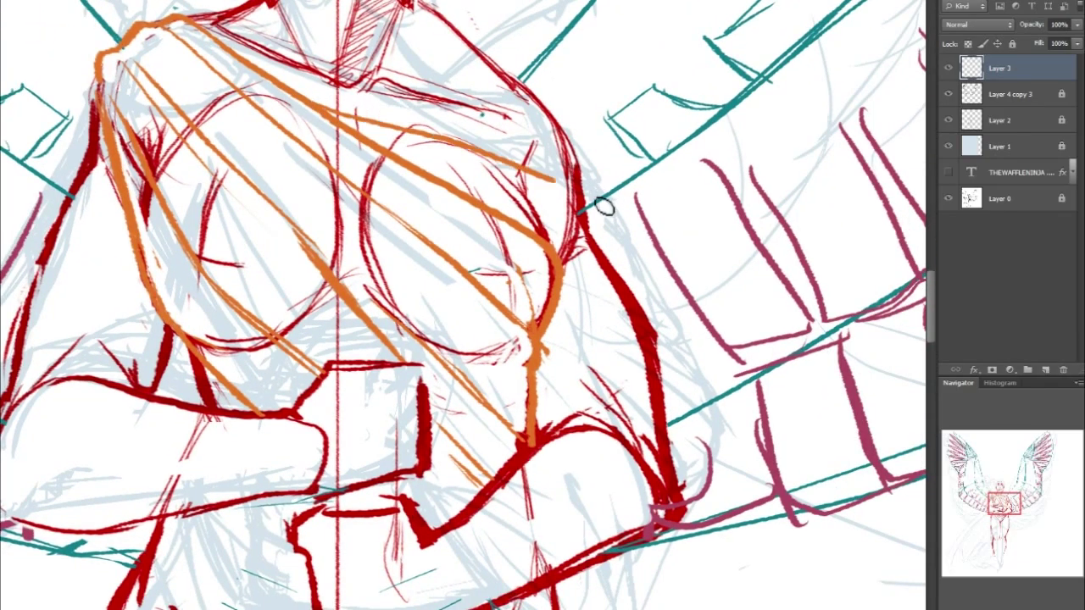
pyautogui.hotkey('ctrl', 'z')
pyautogui.moveTo(330, 113); pyautogui.dragTo(584, 208)
pyautogui.moveTo(380, 139); pyautogui.dragTo(584, 198)
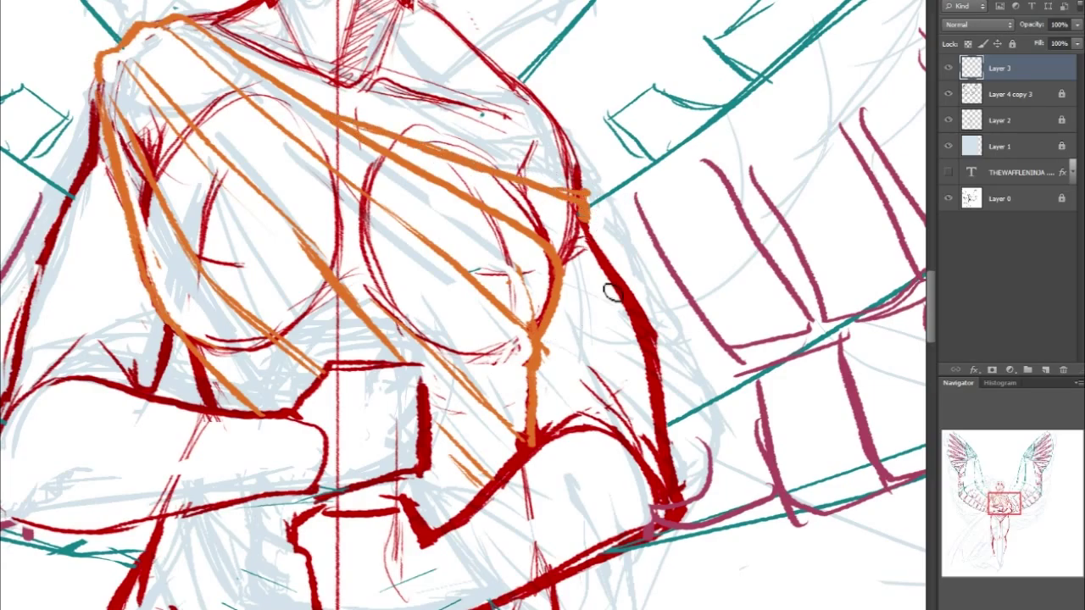
pyautogui.moveTo(556, 248); pyautogui.dragTo(611, 241)
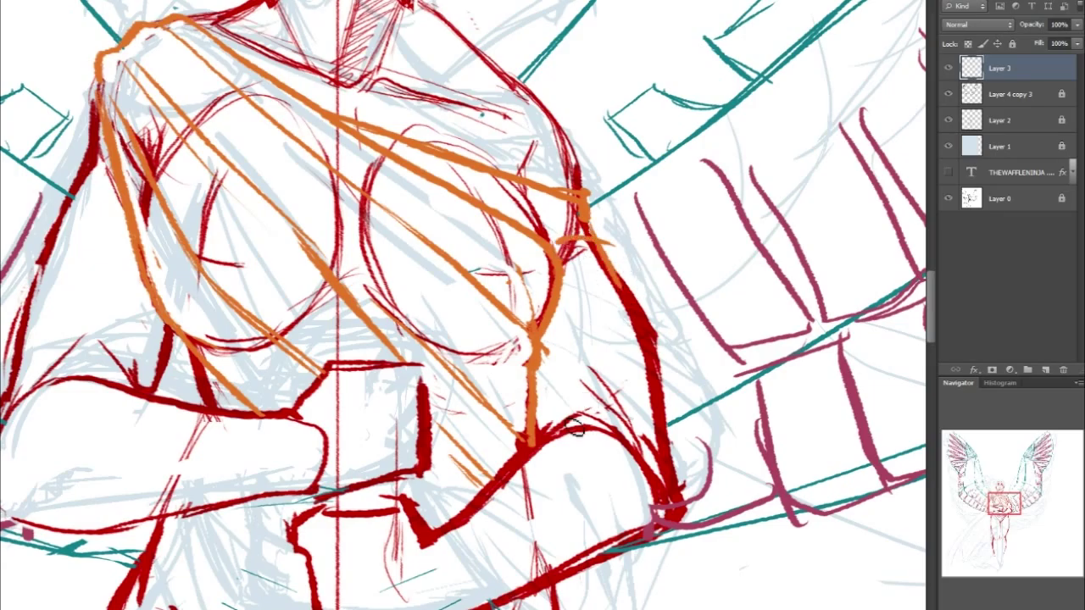
# Outline the sleeve along the outer arm and over the forearm to the elbow, and add fold lines inside it
pyautogui.moveTo(527, 439)
pyautogui.mouseDown()
pyautogui.moveTo(559, 406)
pyautogui.moveTo(661, 506)
pyautogui.mouseUp()
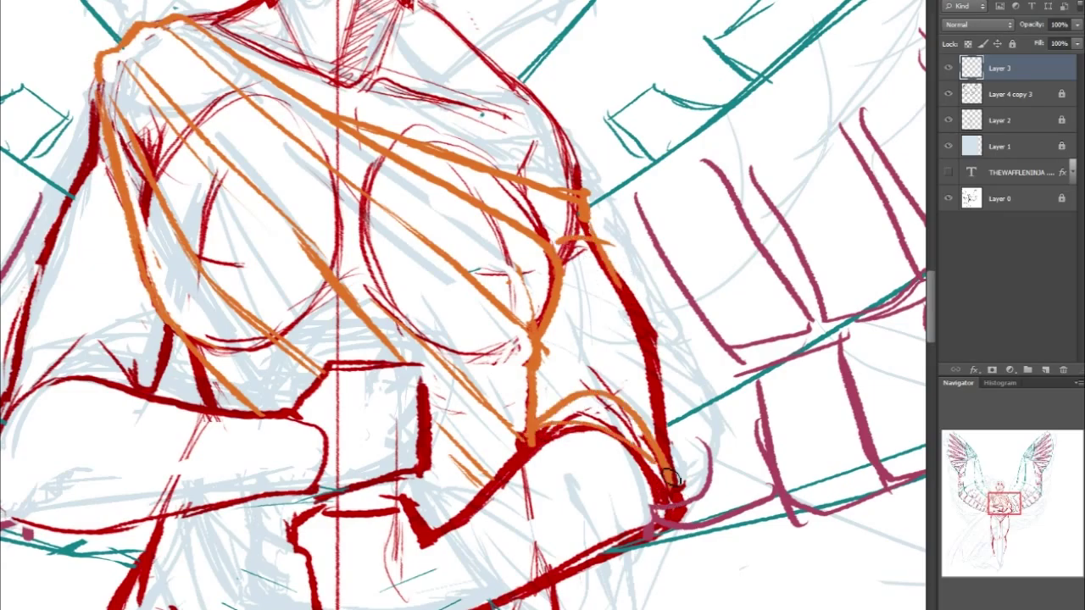
pyautogui.moveTo(610, 275)
pyautogui.mouseDown()
pyautogui.moveTo(675, 475)
pyautogui.moveTo(656, 518)
pyautogui.moveTo(681, 509)
pyautogui.mouseUp()
pyautogui.moveTo(550, 347); pyautogui.dragTo(638, 325)
pyautogui.hotkey('ctrl', 'z')
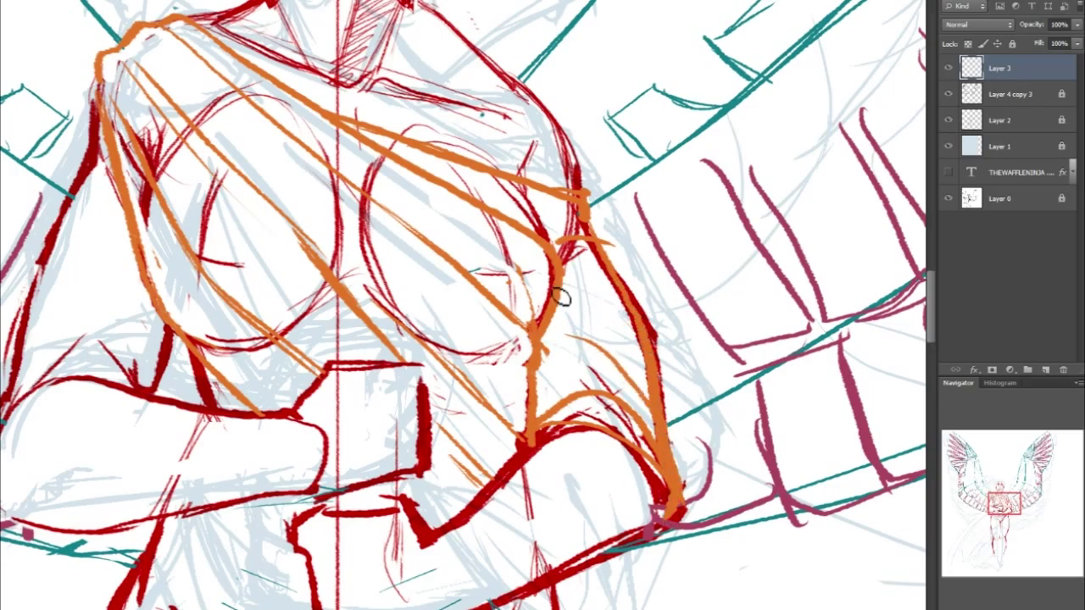
pyautogui.moveTo(561, 295); pyautogui.dragTo(669, 406)
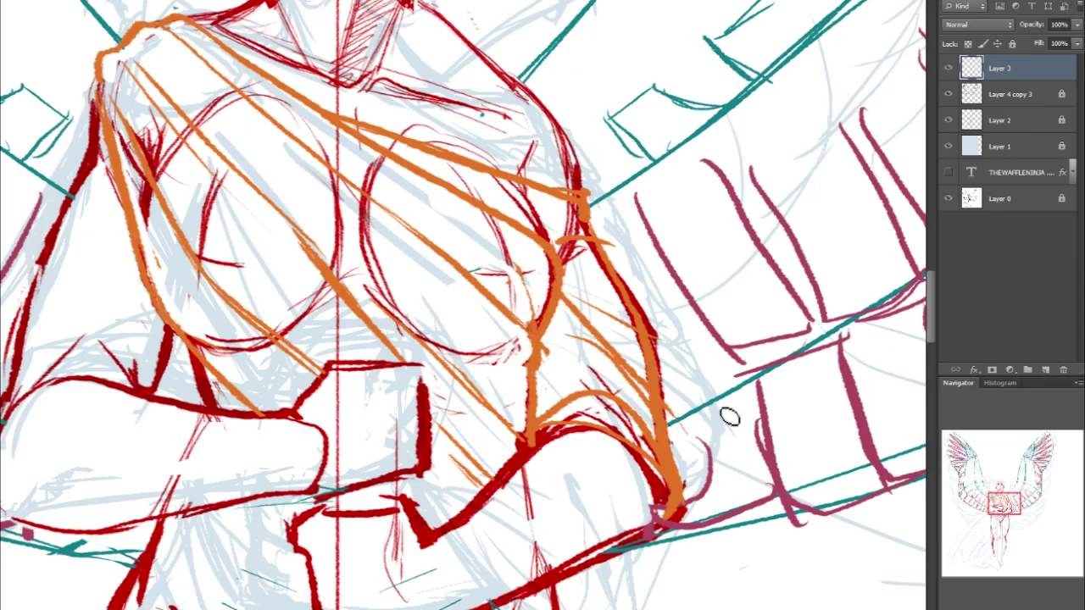
# Draw the outline of a loose cloth tail flowing from the wrist across the hip, with inner fold lines
pyautogui.moveTo(1012, 490); pyautogui.dragTo(1005, 500)
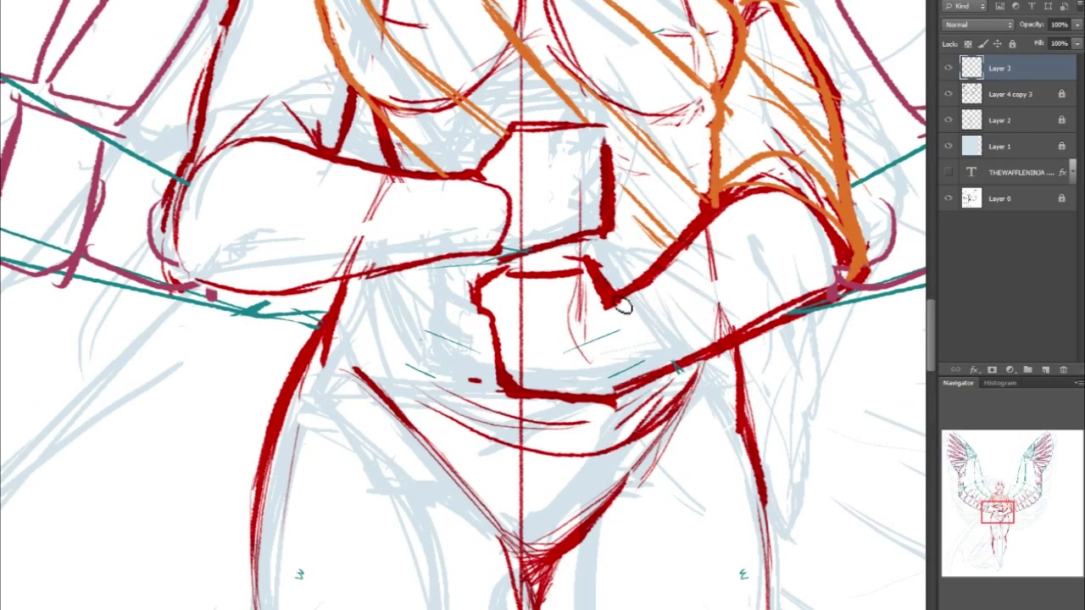
pyautogui.moveTo(615, 294)
pyautogui.mouseDown()
pyautogui.moveTo(684, 384)
pyautogui.moveTo(871, 537)
pyautogui.mouseUp()
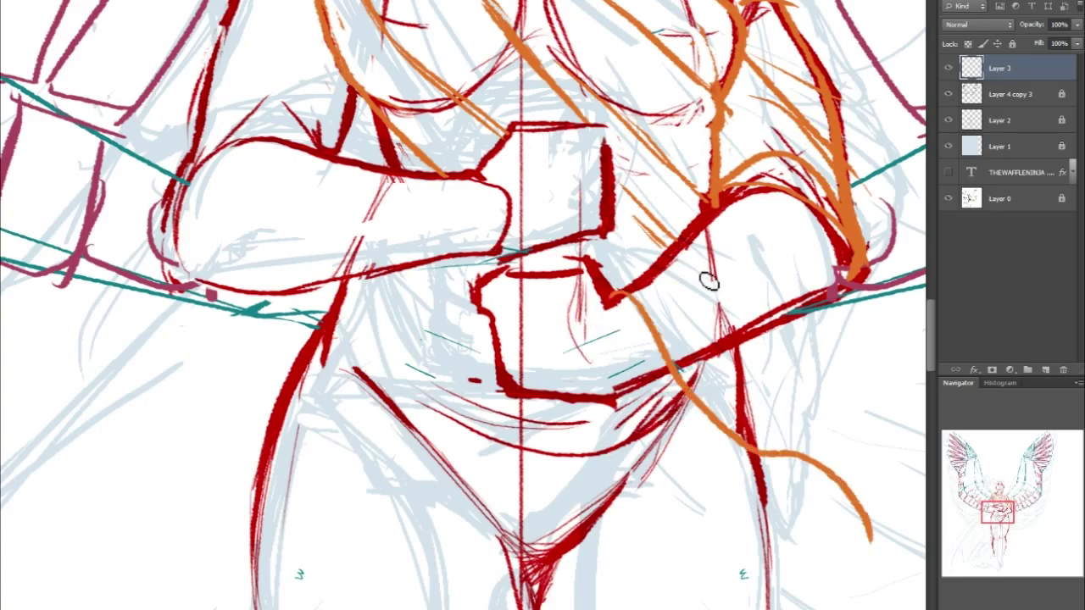
pyautogui.moveTo(611, 293)
pyautogui.mouseDown()
pyautogui.moveTo(763, 414)
pyautogui.moveTo(860, 420)
pyautogui.moveTo(905, 465)
pyautogui.mouseUp()
pyautogui.moveTo(612, 294)
pyautogui.mouseDown()
pyautogui.moveTo(654, 276)
pyautogui.moveTo(865, 346)
pyautogui.mouseUp()
pyautogui.hotkey('ctrl', 'z')
pyautogui.moveTo(615, 279)
pyautogui.mouseDown()
pyautogui.moveTo(802, 358)
pyautogui.moveTo(860, 359)
pyautogui.mouseUp()
pyautogui.moveTo(624, 392)
pyautogui.mouseDown()
pyautogui.moveTo(636, 429)
pyautogui.moveTo(721, 503)
pyautogui.moveTo(835, 532)
pyautogui.mouseUp()
# Hatch the underside of the cloth tail at the hip with a row of short parallel strokes
pyautogui.moveTo(635, 387)
pyautogui.mouseDown()
pyautogui.moveTo(643, 450)
pyautogui.moveTo(652, 447)
pyautogui.mouseUp()
pyautogui.moveTo(676, 377); pyautogui.dragTo(669, 458)
pyautogui.moveTo(682, 415); pyautogui.dragTo(677, 475)
pyautogui.moveTo(696, 414)
pyautogui.mouseDown()
pyautogui.moveTo(689, 483)
pyautogui.moveTo(707, 498)
pyautogui.mouseUp()
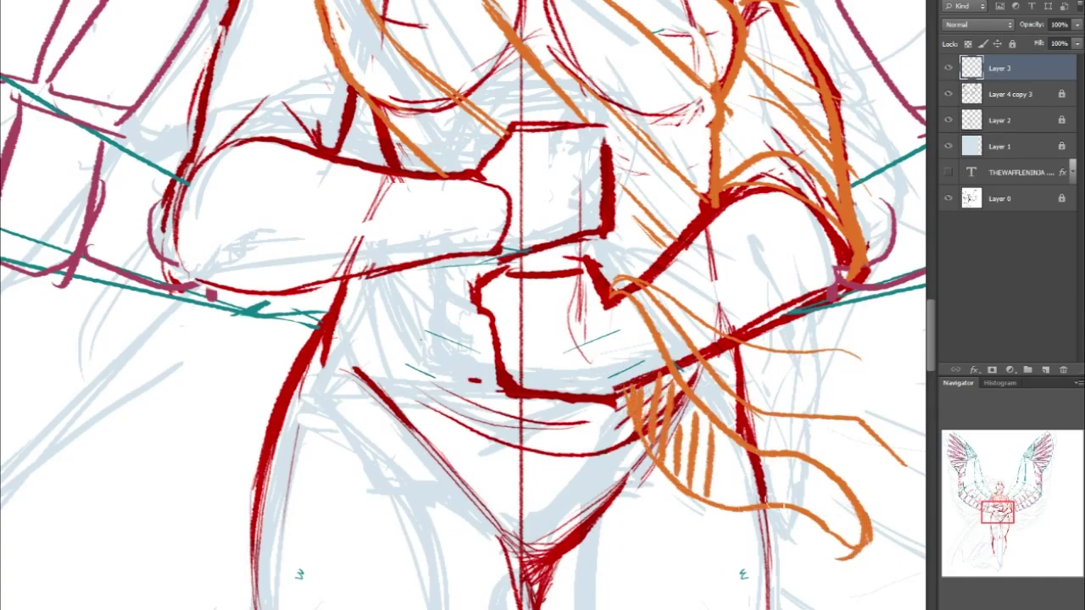
pyautogui.moveTo(730, 433); pyautogui.dragTo(724, 500)
pyautogui.moveTo(749, 451); pyautogui.dragTo(740, 500)
pyautogui.moveTo(773, 456); pyautogui.dragTo(760, 498)
# Draw two long fold lines across the right-hand forearm between the wrist and the elbow
pyautogui.moveTo(1015, 510); pyautogui.dragTo(1021, 512)
pyautogui.moveTo(729, 257)
pyautogui.mouseDown()
pyautogui.moveTo(434, 259)
pyautogui.moveTo(661, 246)
pyautogui.moveTo(509, 241)
pyautogui.mouseUp()
pyautogui.hotkey('ctrl', 'z')
pyautogui.hotkey('ctrl', 'z')
pyautogui.moveTo(458, 301); pyautogui.dragTo(655, 266)
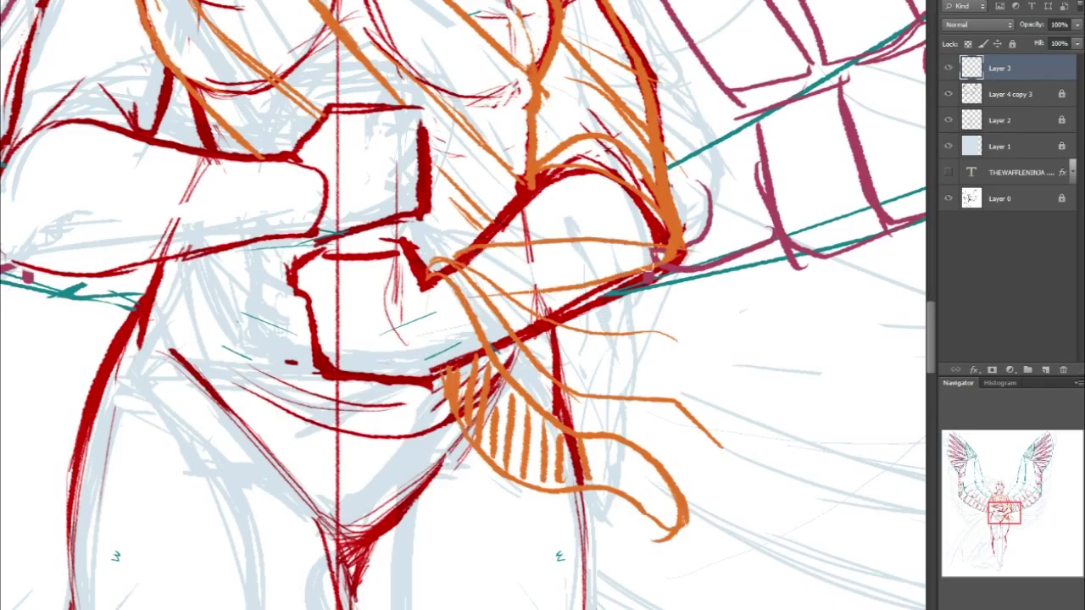
pyautogui.hotkey('ctrl', 'z')
# Trace the sleeve along the forearm's upper edge, add a short inner fold, and draw the outer cloth edge falling from the elbow to the tail
pyautogui.moveTo(532, 182); pyautogui.dragTo(459, 259)
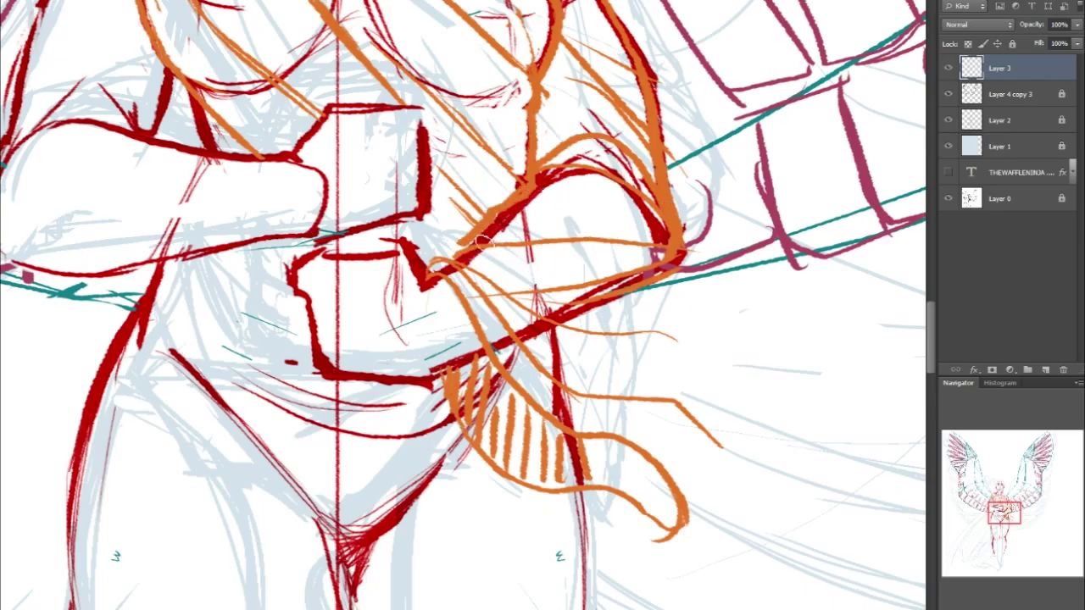
pyautogui.moveTo(480, 242); pyautogui.dragTo(528, 201)
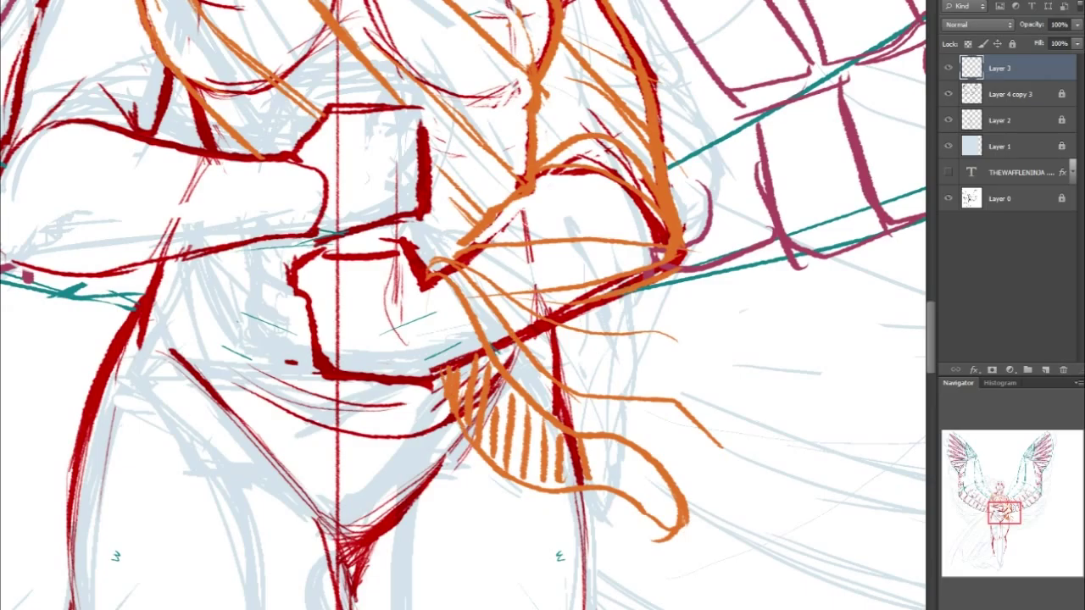
pyautogui.keyDown('alt'); pyautogui.click(527, 189); pyautogui.keyUp('alt')
pyautogui.moveTo(527, 194); pyautogui.dragTo(597, 201)
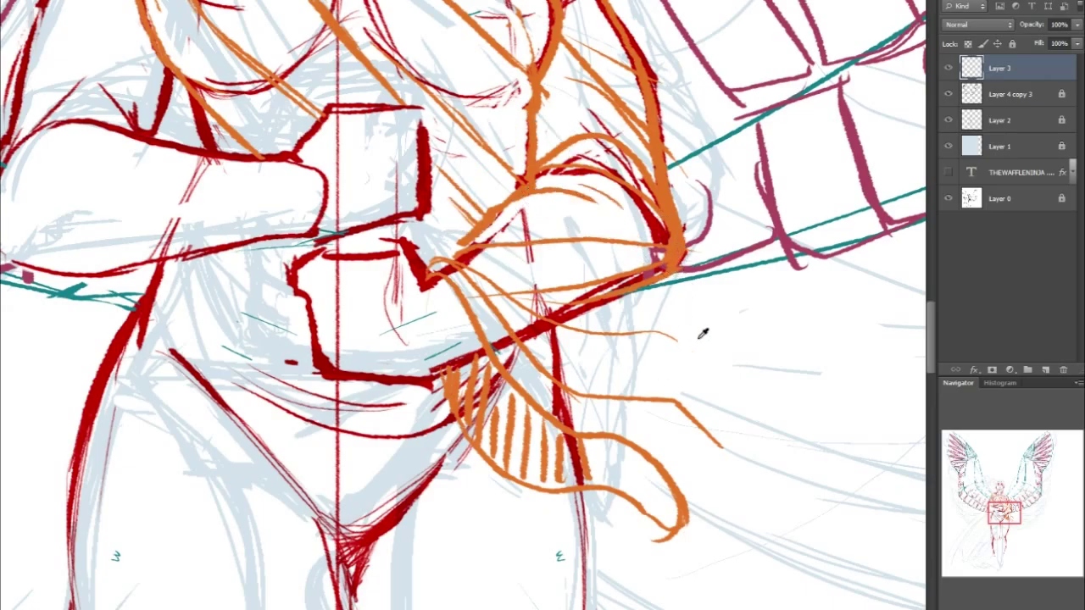
pyautogui.moveTo(668, 281)
pyautogui.mouseDown()
pyautogui.moveTo(690, 452)
pyautogui.moveTo(676, 519)
pyautogui.mouseUp()
# Check the thigh area of the original sketch with Layer 1 hidden, and draw a cloth edge and a diagonal fold across the left-hand thigh
pyautogui.moveTo(996, 504); pyautogui.dragTo(995, 510)
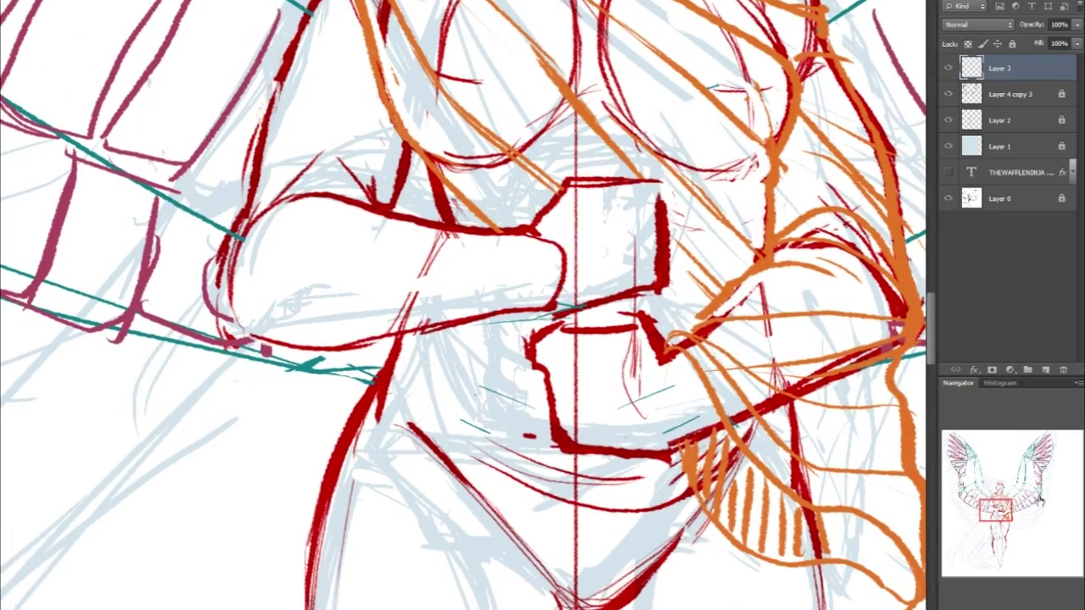
pyautogui.moveTo(1009, 506)
pyautogui.mouseDown()
pyautogui.moveTo(1007, 493)
pyautogui.moveTo(1013, 521)
pyautogui.mouseUp()
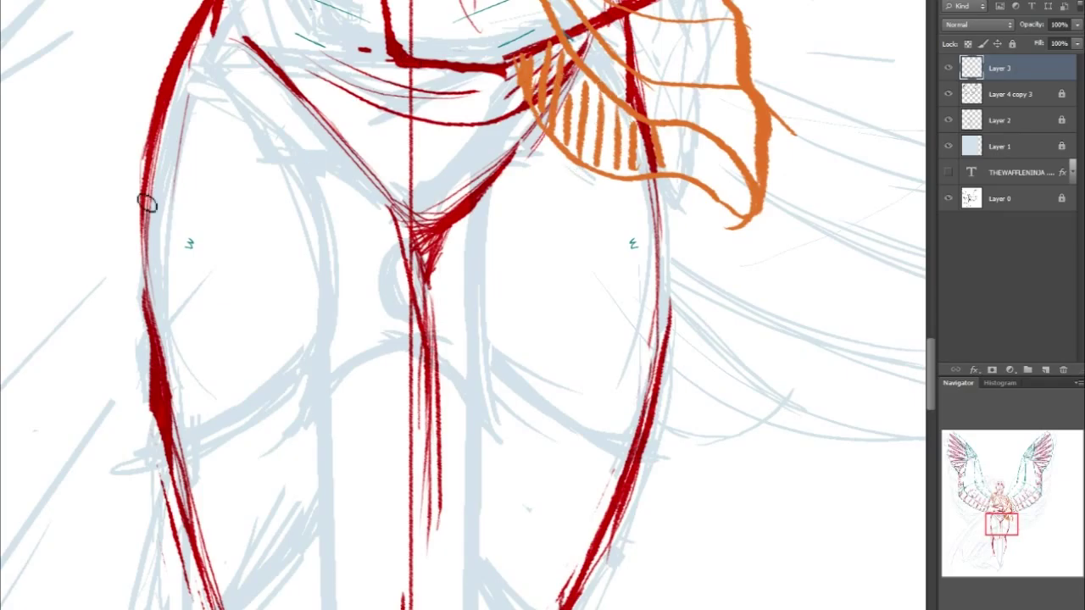
pyautogui.moveTo(1000, 525)
pyautogui.mouseDown()
pyautogui.moveTo(993, 552)
pyautogui.moveTo(990, 532)
pyautogui.moveTo(998, 538)
pyautogui.mouseUp()
pyautogui.click(948, 148)
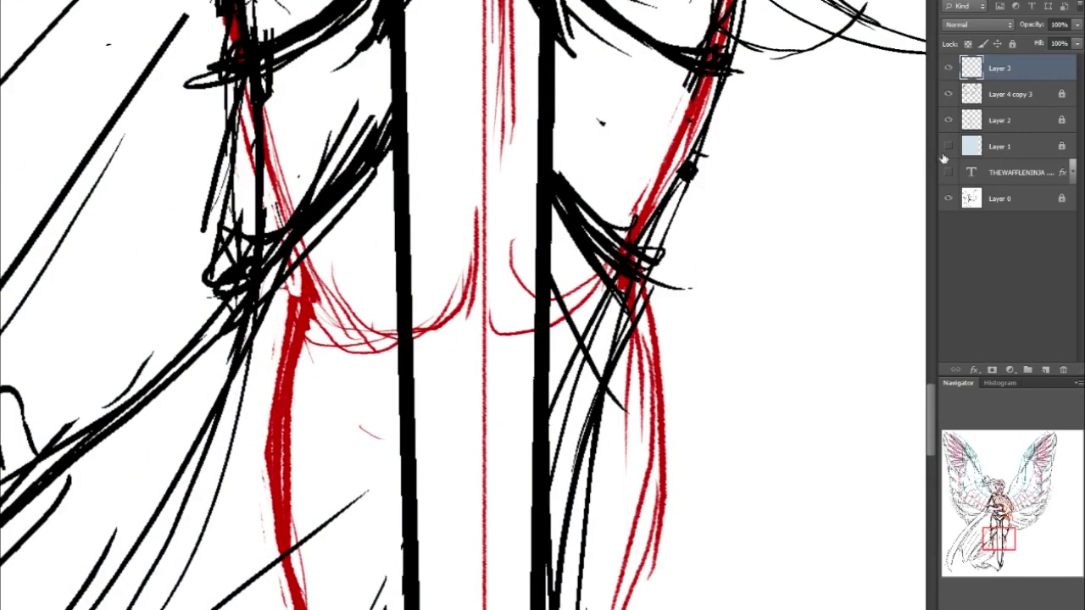
pyautogui.moveTo(998, 539)
pyautogui.mouseDown()
pyautogui.moveTo(979, 560)
pyautogui.moveTo(993, 550)
pyautogui.moveTo(991, 529)
pyautogui.mouseUp()
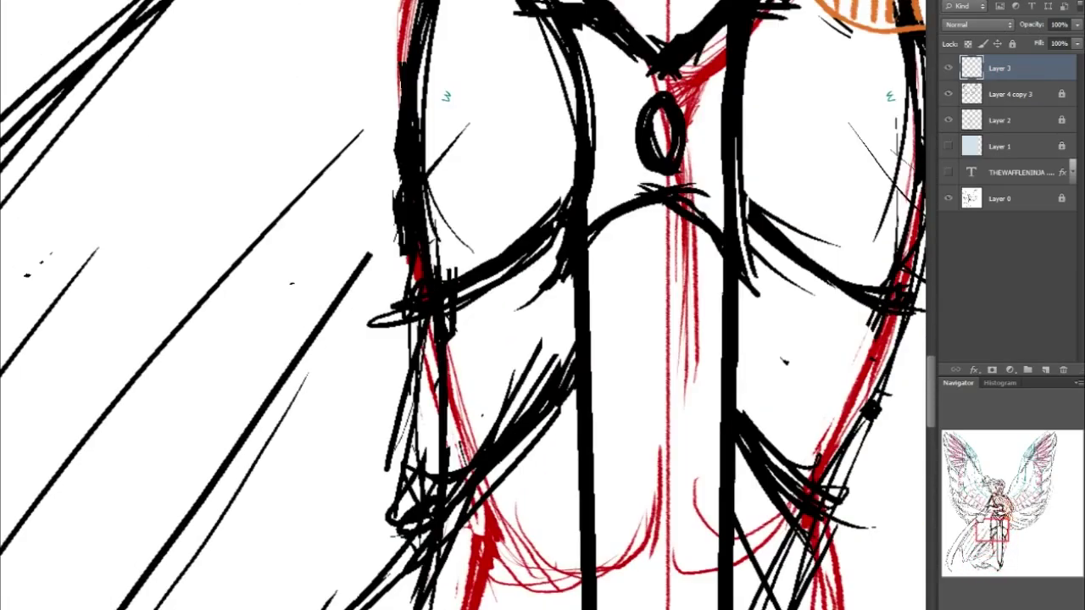
pyautogui.click(948, 147)
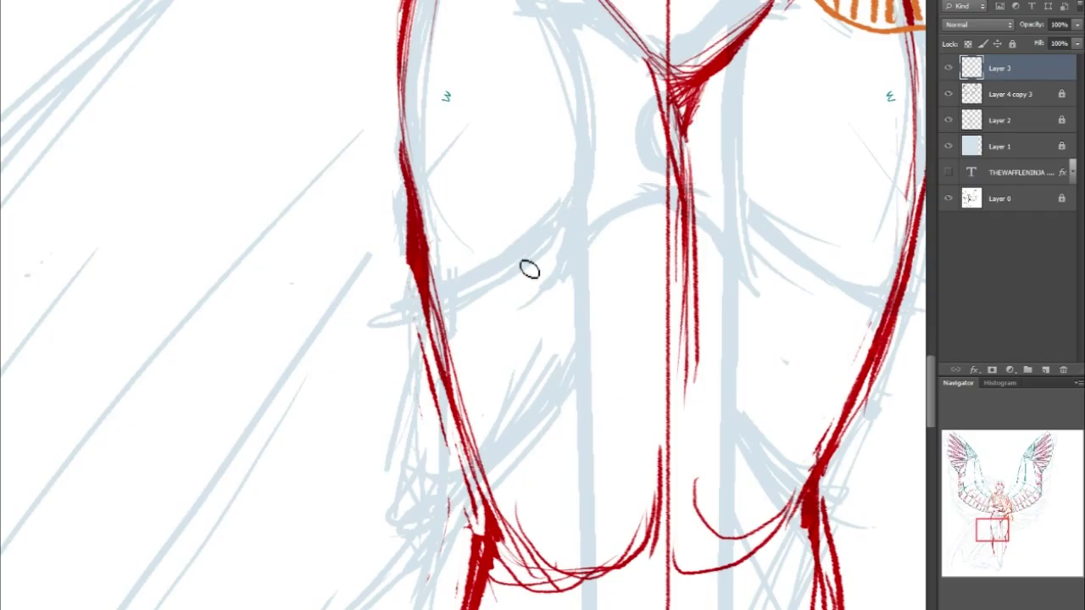
pyautogui.moveTo(569, 214); pyautogui.dragTo(424, 311)
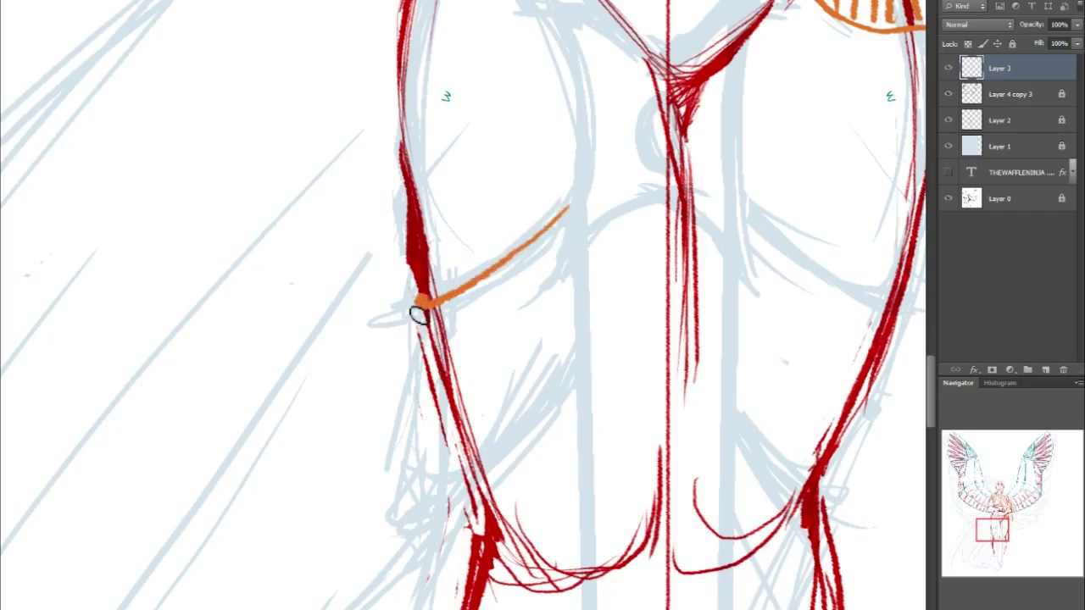
pyautogui.moveTo(567, 210); pyautogui.dragTo(464, 411)
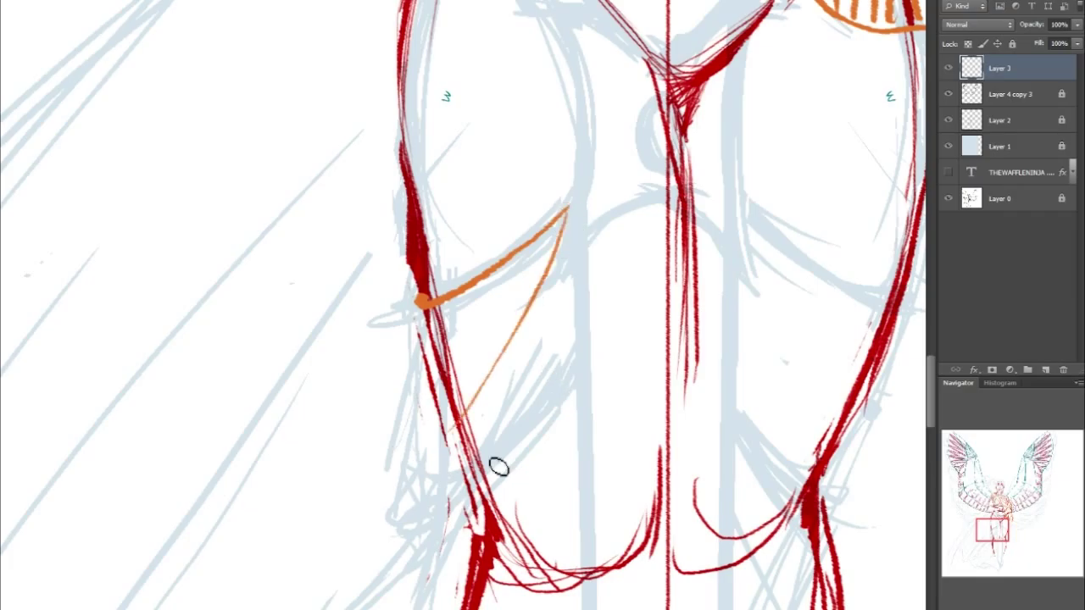
# Draw the left-hand cloth's outer side and pointed lower hem near the knee, plus an upper cloth edge across the right-hand thigh
pyautogui.moveTo(418, 307); pyautogui.dragTo(446, 434)
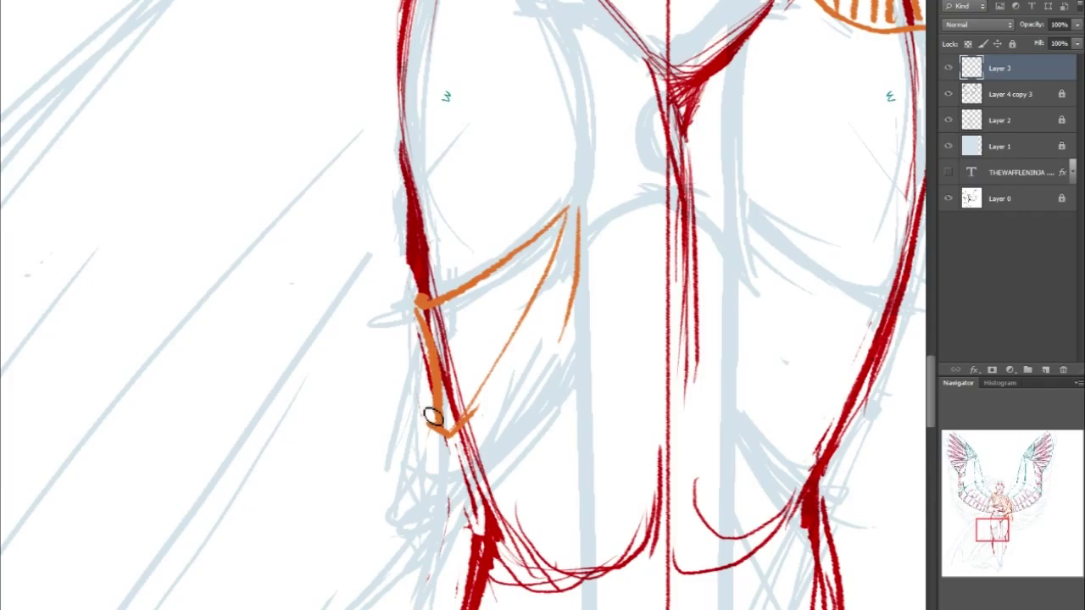
pyautogui.moveTo(437, 411)
pyautogui.mouseDown()
pyautogui.moveTo(416, 436)
pyautogui.moveTo(420, 549)
pyautogui.mouseUp()
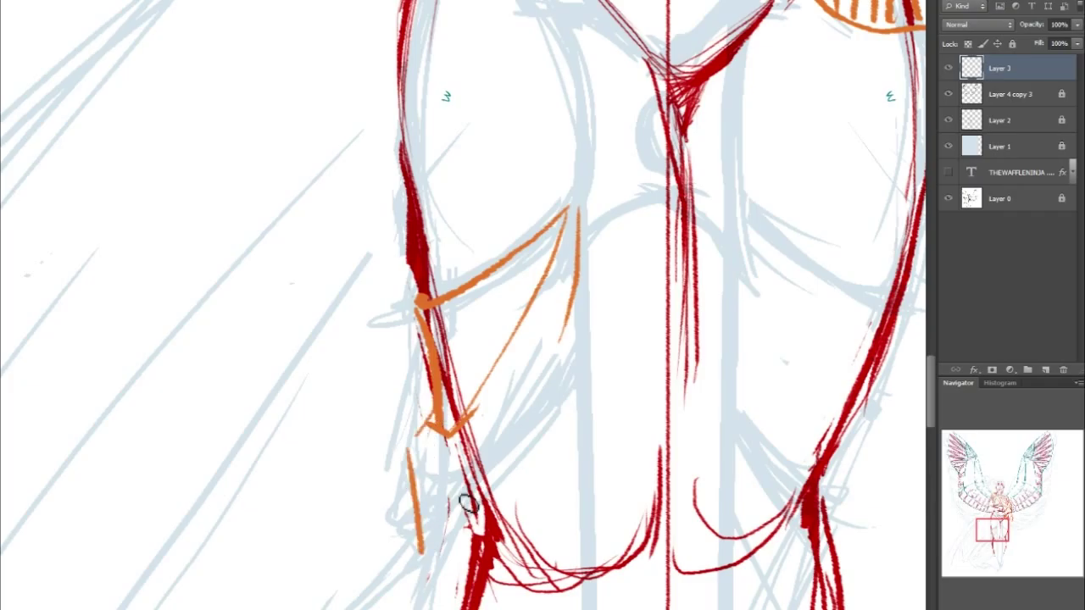
pyautogui.keyDown('shift'); pyautogui.click(556, 387); pyautogui.keyUp('shift')
pyautogui.keyDown('shift'); pyautogui.click(581, 309); pyautogui.keyUp('shift')
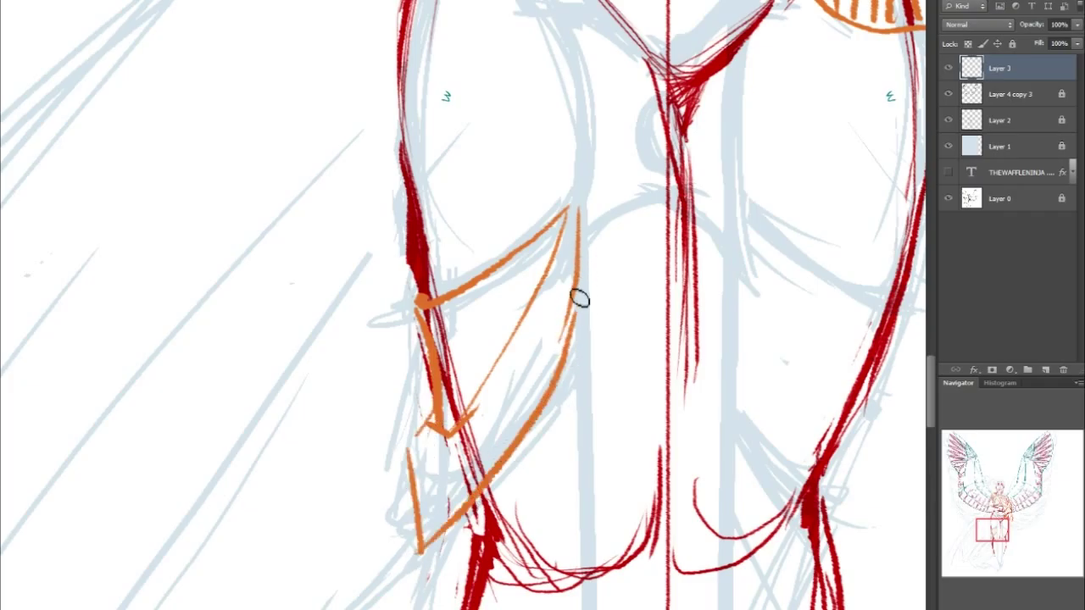
pyautogui.moveTo(737, 193); pyautogui.dragTo(902, 314)
pyautogui.moveTo(995, 525); pyautogui.dragTo(1000, 526)
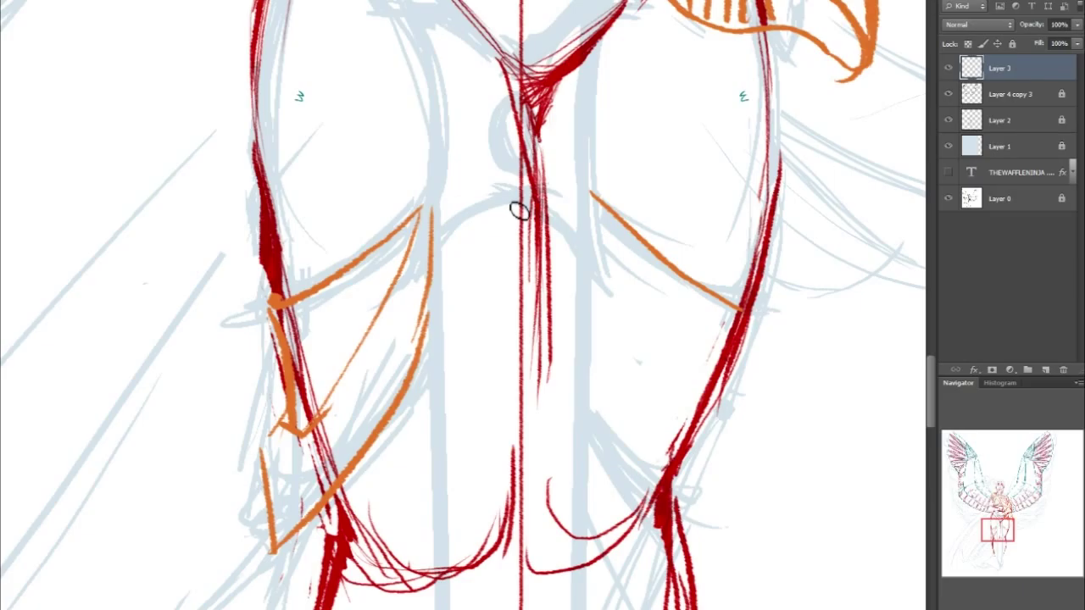
# Erase the inner ends of the left-hand thigh strokes and redraw the upper cloth edge as one curve from the outer thigh to the crotch
pyautogui.moveTo(436, 317); pyautogui.dragTo(439, 405)
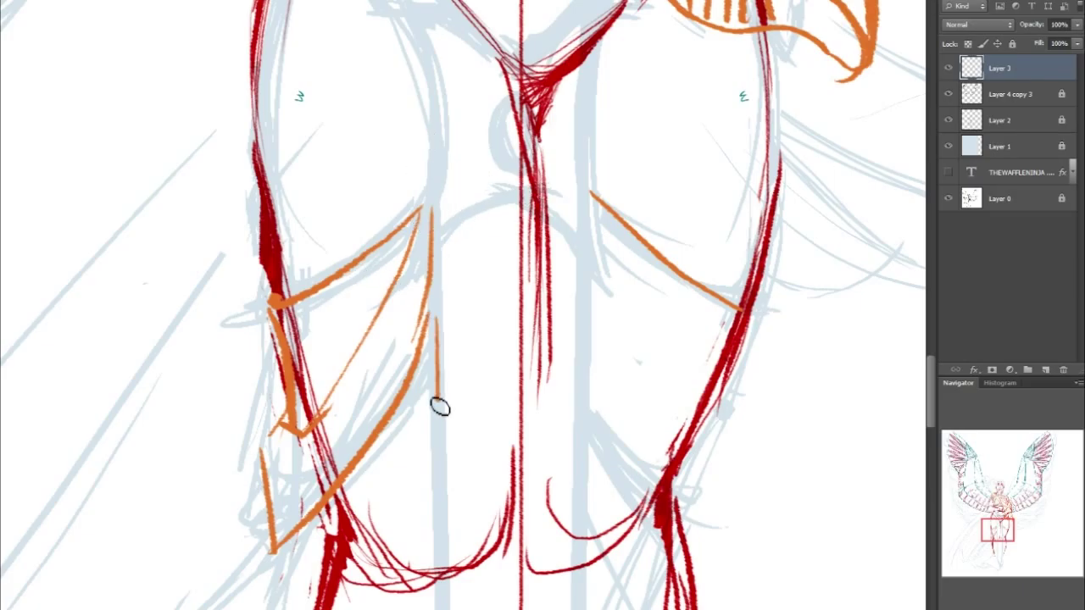
pyautogui.hotkey('ctrl', 'z')
pyautogui.moveTo(413, 212); pyautogui.dragTo(387, 428)
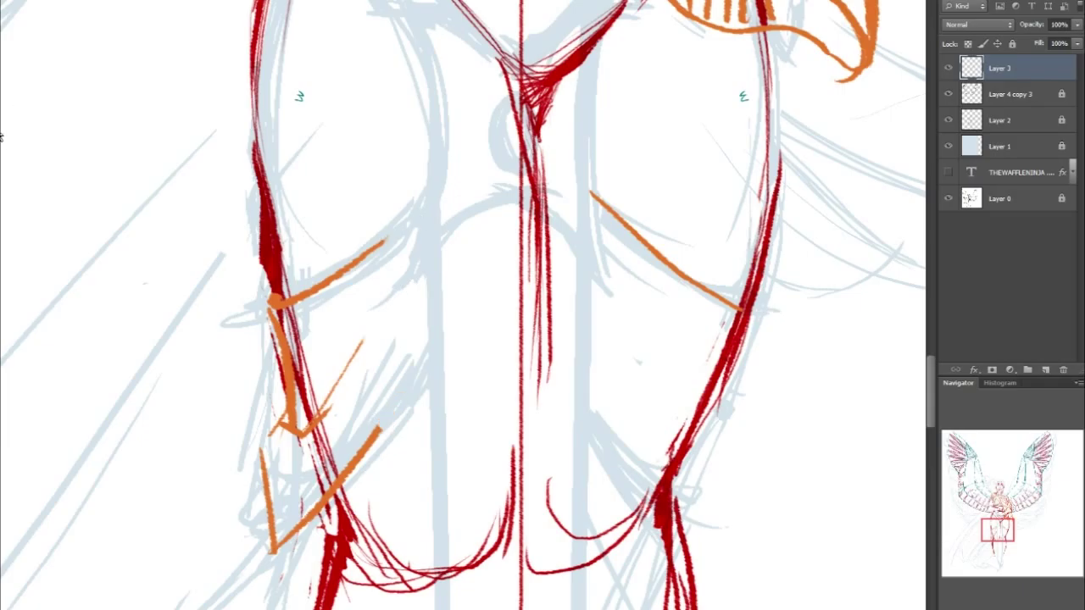
pyautogui.moveTo(560, 145); pyautogui.dragTo(384, 262)
pyautogui.hotkey('ctrl', 'z')
pyautogui.moveTo(288, 299); pyautogui.dragTo(520, 166)
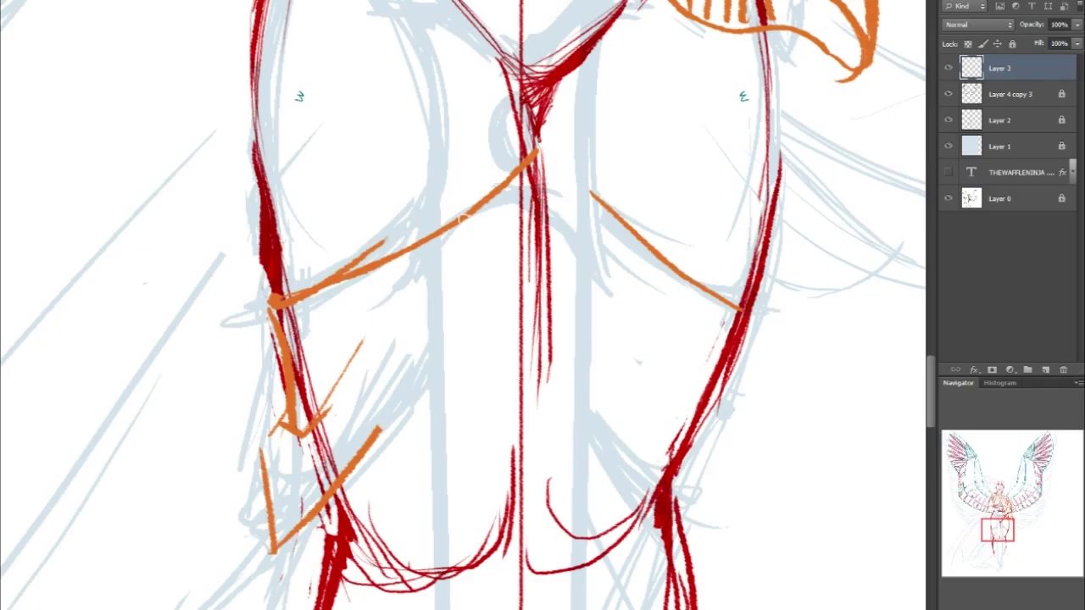
pyautogui.moveTo(292, 303)
pyautogui.mouseDown()
pyautogui.moveTo(423, 246)
pyautogui.moveTo(537, 143)
pyautogui.mouseUp()
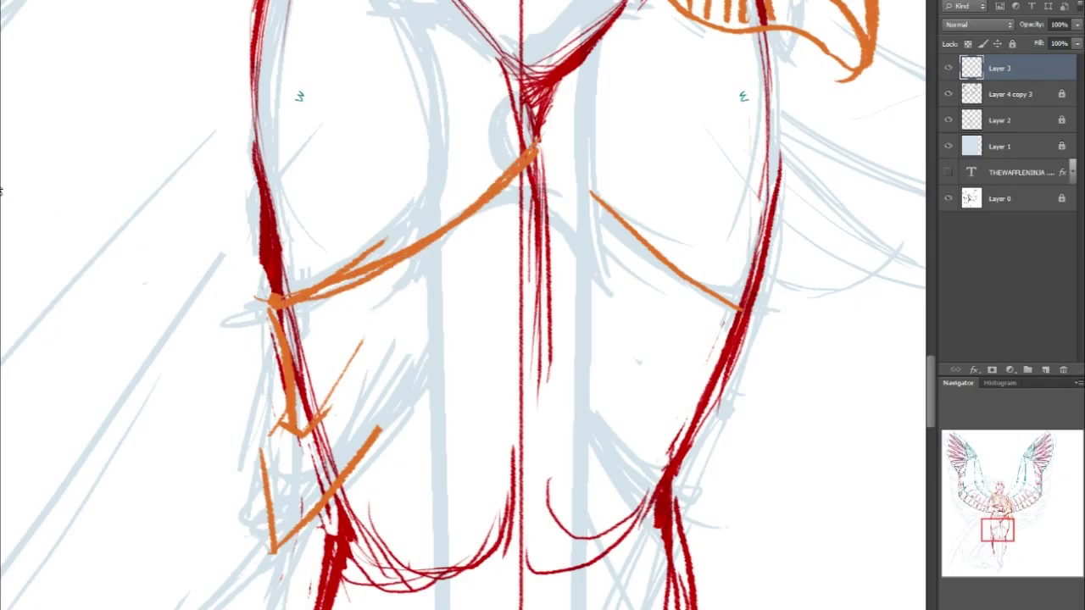
pyautogui.hotkey('ctrl', 'z')
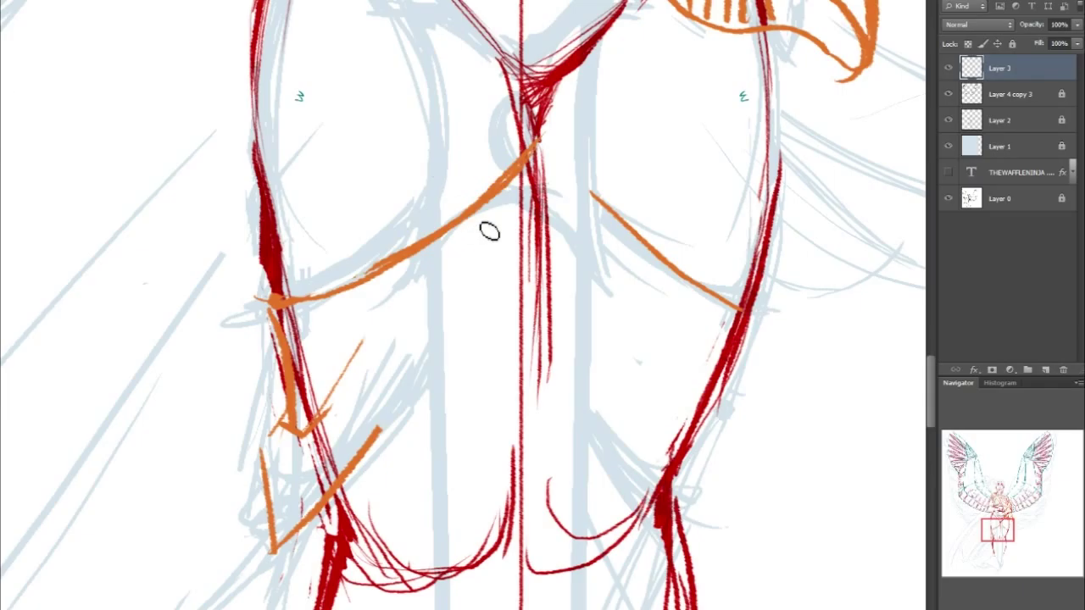
# Draw fold lines fanning out from the crotch down across the left-hand thigh
pyautogui.moveTo(326, 395)
pyautogui.mouseDown()
pyautogui.moveTo(532, 152)
pyautogui.moveTo(449, 361)
pyautogui.mouseUp()
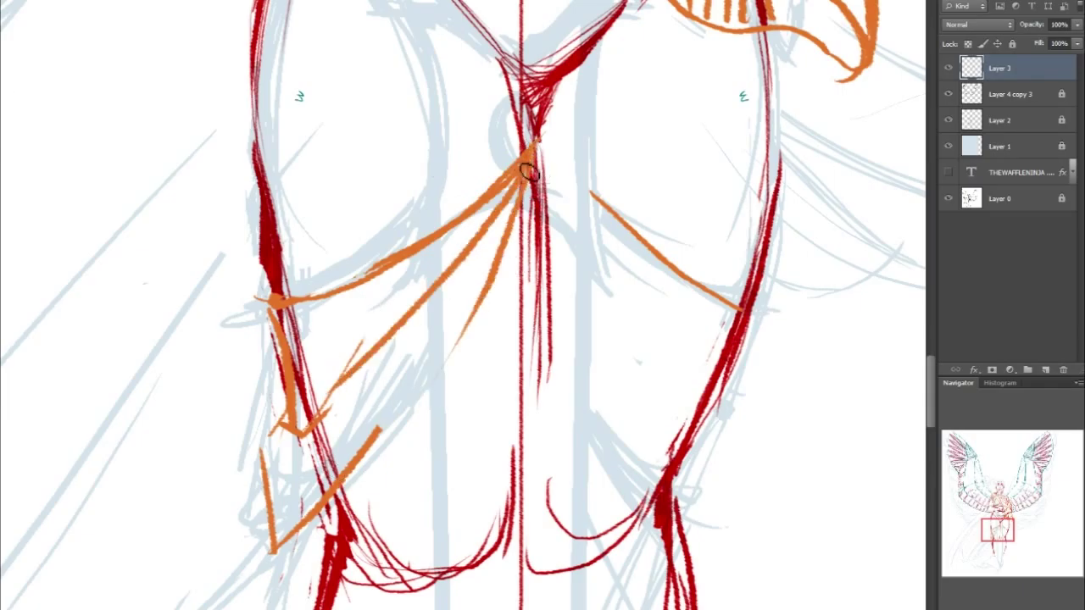
pyautogui.moveTo(530, 172); pyautogui.dragTo(379, 507)
pyautogui.hotkey('ctrl', 'z')
pyautogui.moveTo(530, 174); pyautogui.dragTo(413, 451)
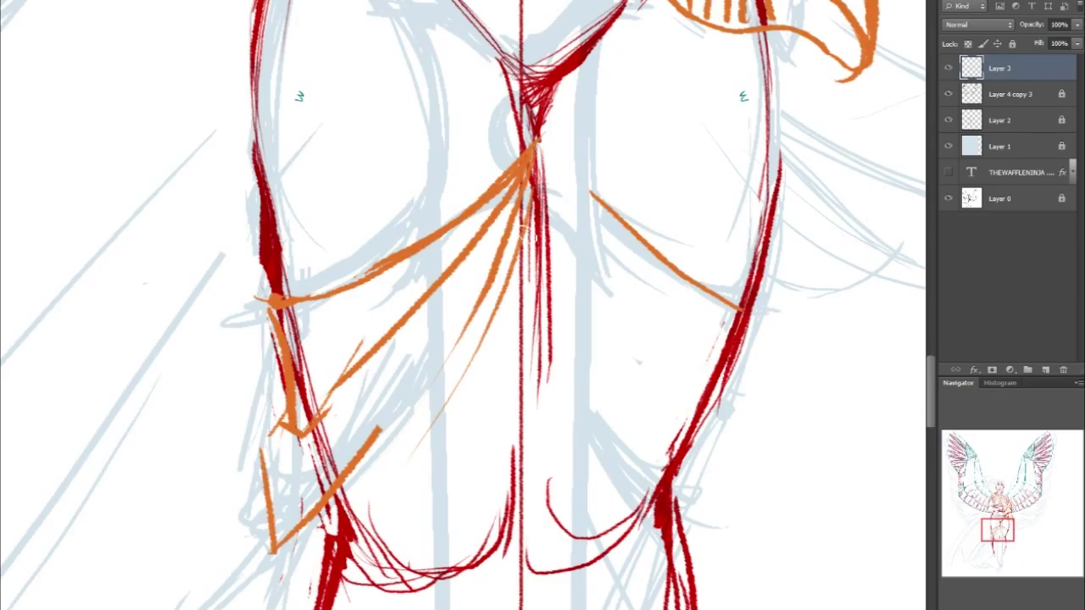
# Join the right-hand thigh's cloth edge to the crotch, add its folds, knee corner and outer side, and extend the left-hand folds and side edge
pyautogui.moveTo(535, 142); pyautogui.dragTo(661, 263)
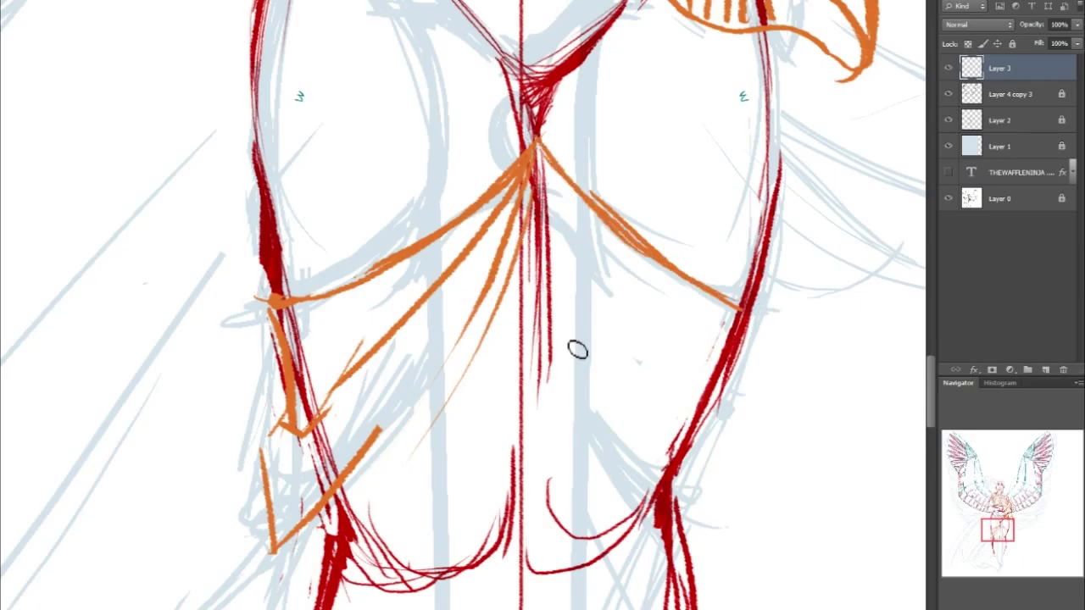
pyautogui.moveTo(532, 176); pyautogui.dragTo(656, 446)
pyautogui.moveTo(542, 297)
pyautogui.mouseDown()
pyautogui.moveTo(637, 480)
pyautogui.moveTo(657, 495)
pyautogui.mouseUp()
pyautogui.moveTo(673, 454)
pyautogui.mouseDown()
pyautogui.moveTo(687, 504)
pyautogui.moveTo(659, 500)
pyautogui.mouseUp()
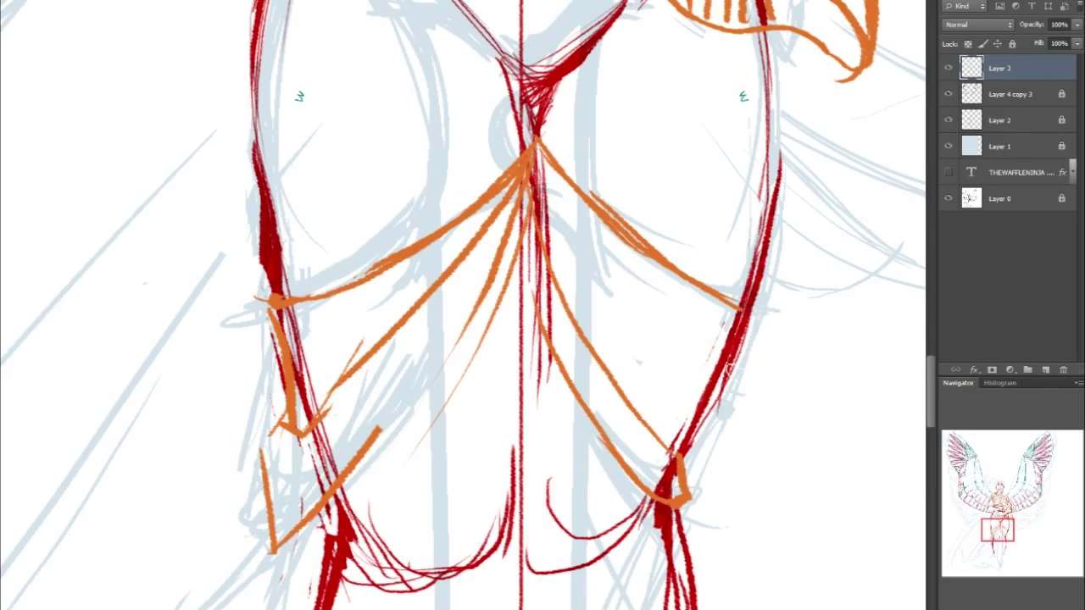
pyautogui.moveTo(742, 308); pyautogui.dragTo(675, 471)
pyautogui.moveTo(537, 155); pyautogui.dragTo(675, 336)
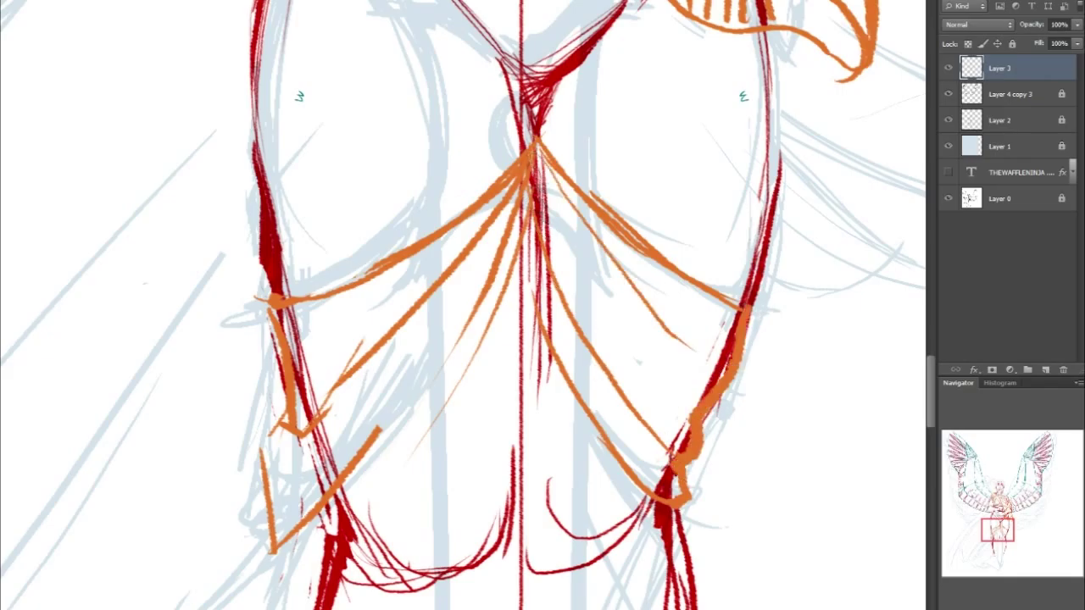
pyautogui.moveTo(500, 332); pyautogui.dragTo(351, 458)
pyautogui.moveTo(275, 413); pyautogui.dragTo(262, 447)
# Try a long cloth edge sweeping down from the right-hand knee, first across the legs and then along the outside of the calf
pyautogui.moveTo(994, 531); pyautogui.dragTo(975, 557)
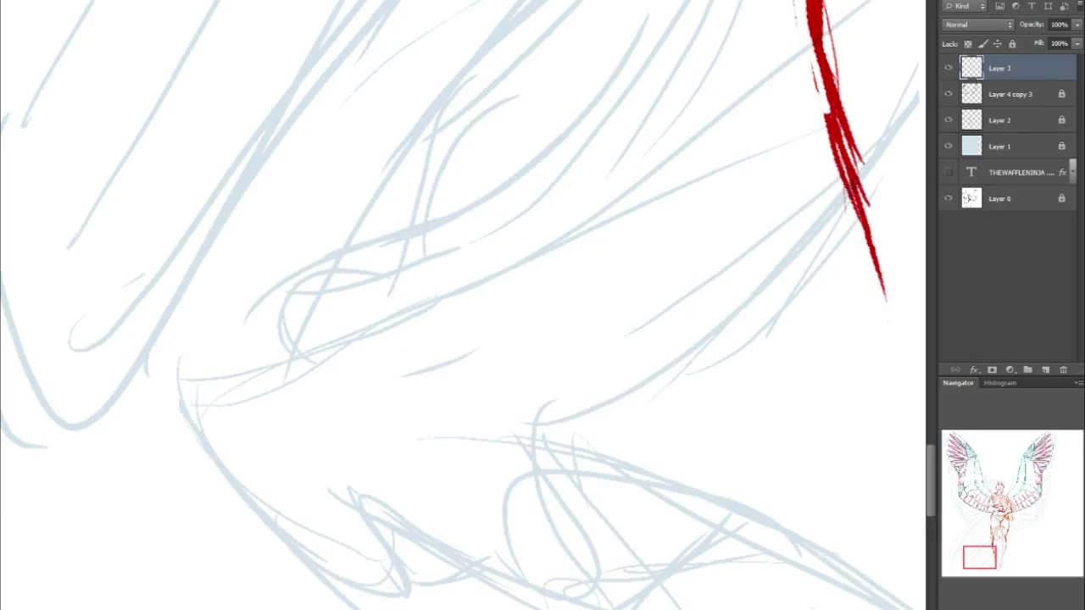
pyautogui.hotkey('ctrl', '-')
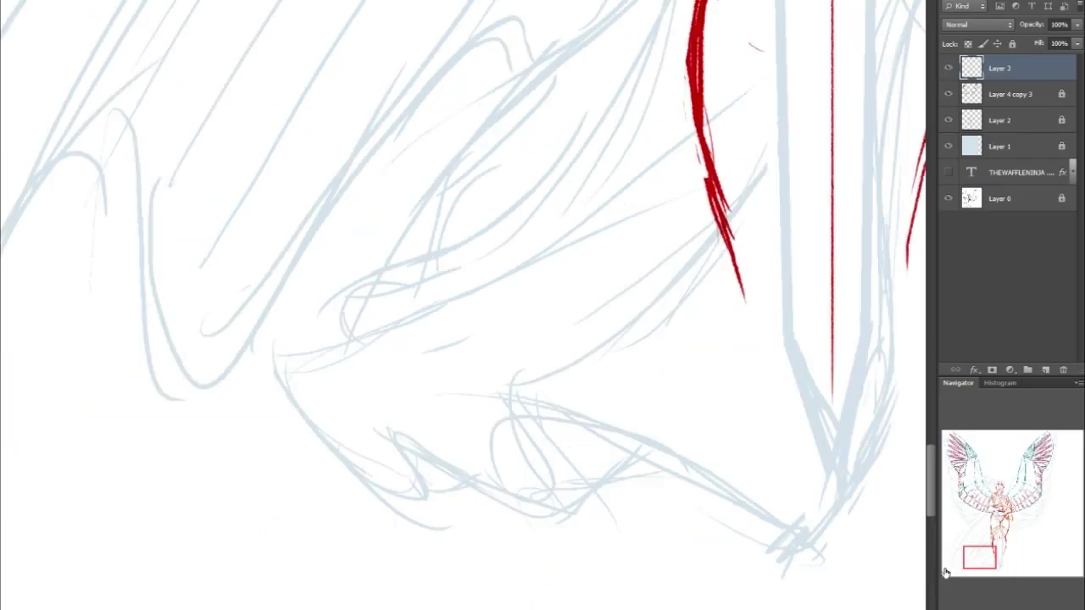
pyautogui.moveTo(993, 551); pyautogui.dragTo(998, 547)
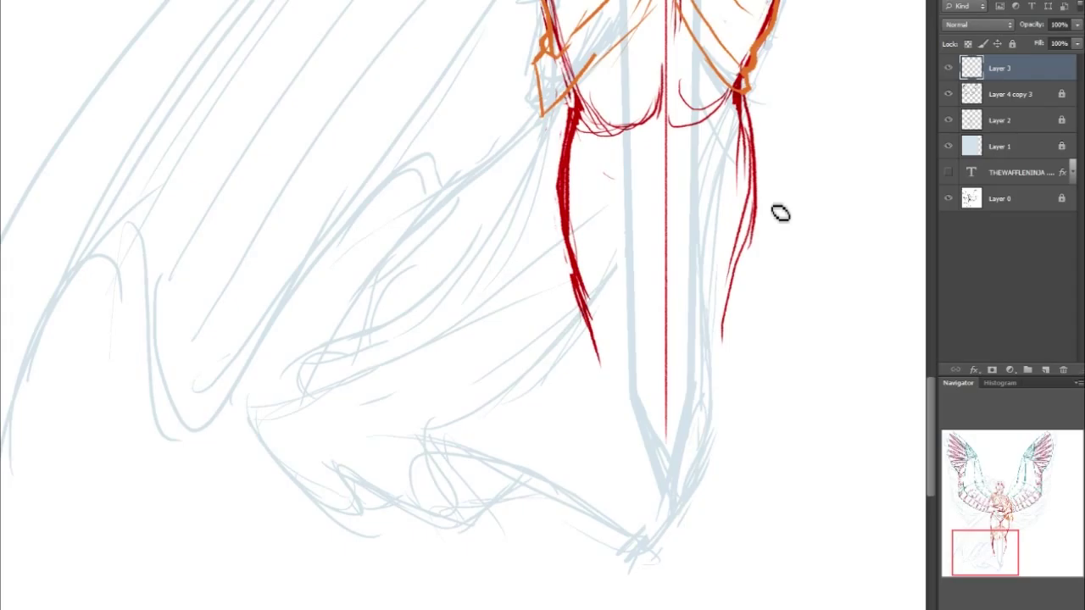
pyautogui.keyDown('shift'); pyautogui.click(532, 369); pyautogui.keyUp('shift')
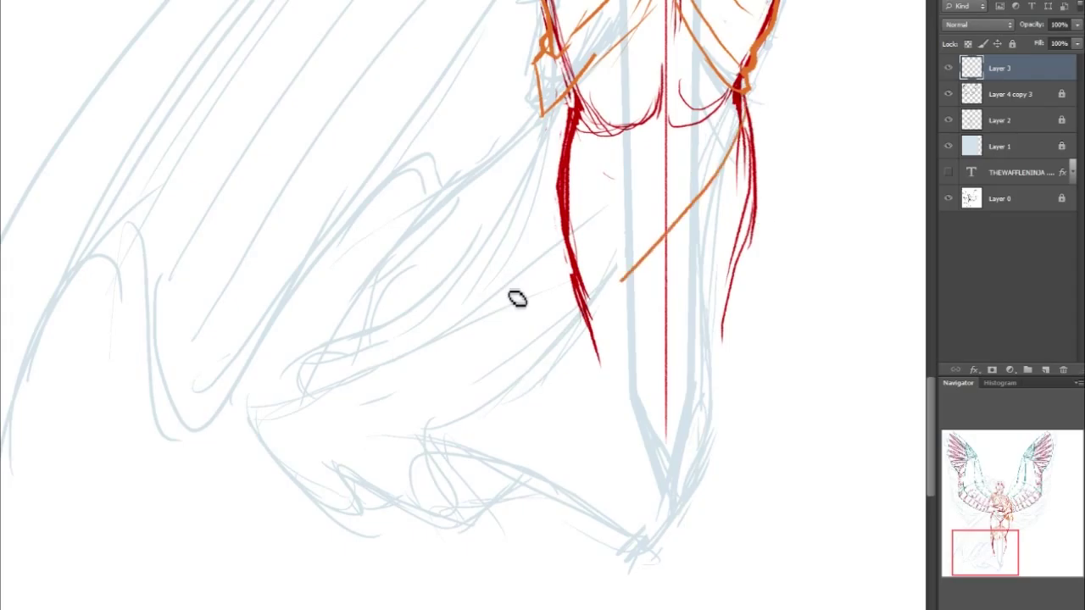
pyautogui.hotkey('ctrl', 'z')
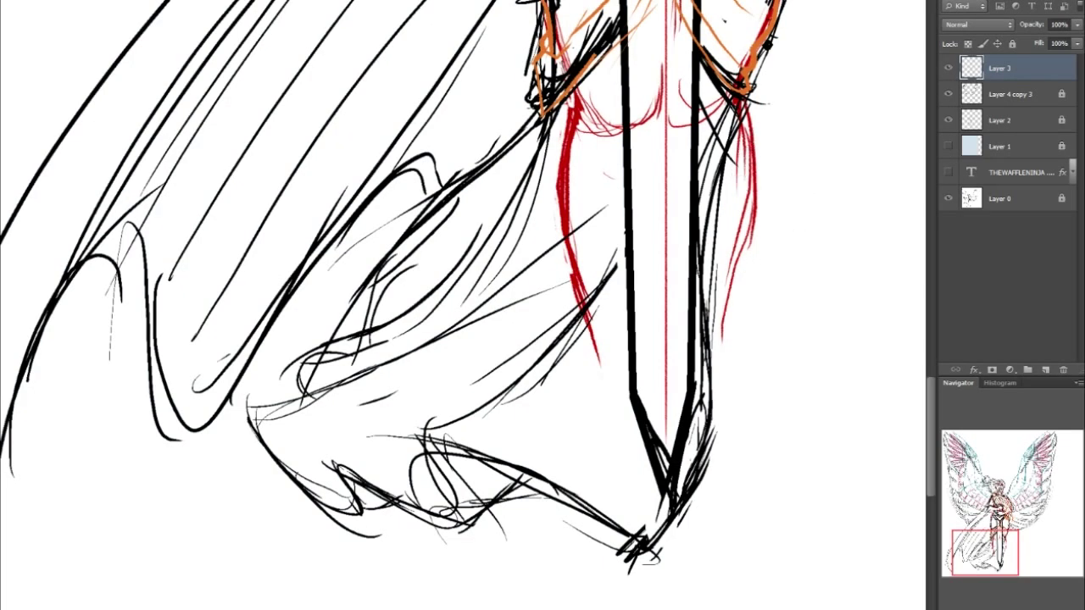
pyautogui.moveTo(741, 136); pyautogui.dragTo(762, 381)
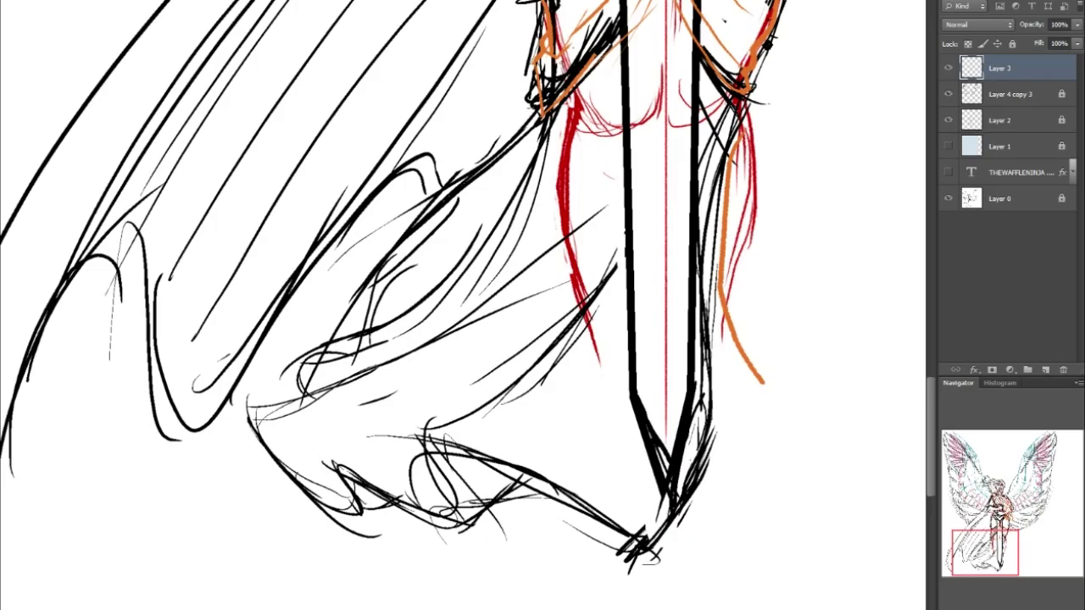
pyautogui.hotkey('ctrl', 'z')
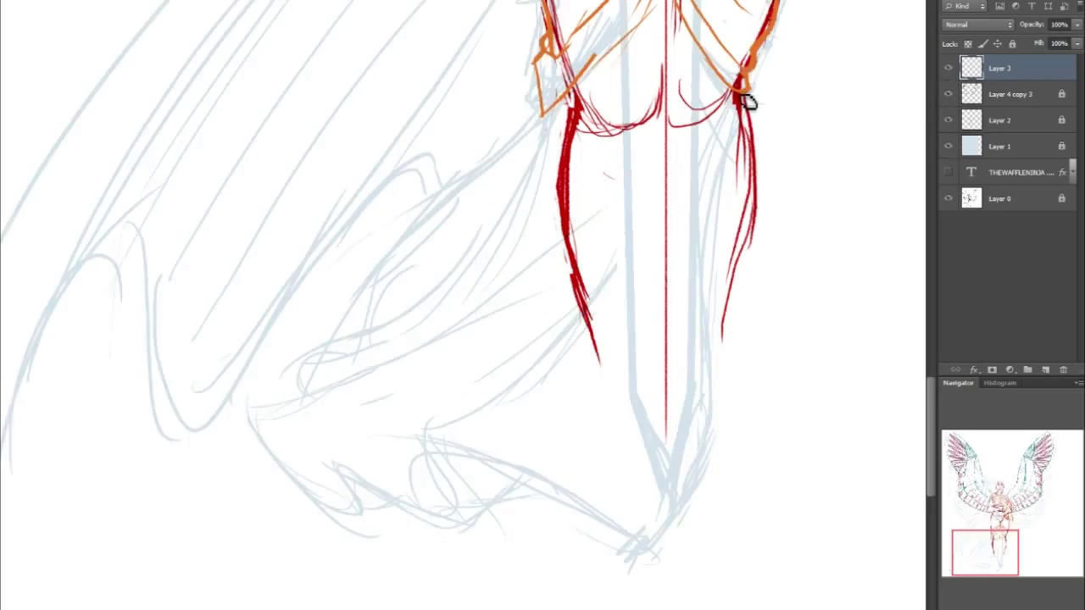
# Draw one long cloth fold curving from the right-hand knee diagonally across both lower legs, replacing the discarded attempts
pyautogui.moveTo(737, 137)
pyautogui.mouseDown()
pyautogui.moveTo(667, 219)
pyautogui.moveTo(315, 459)
pyautogui.mouseUp()
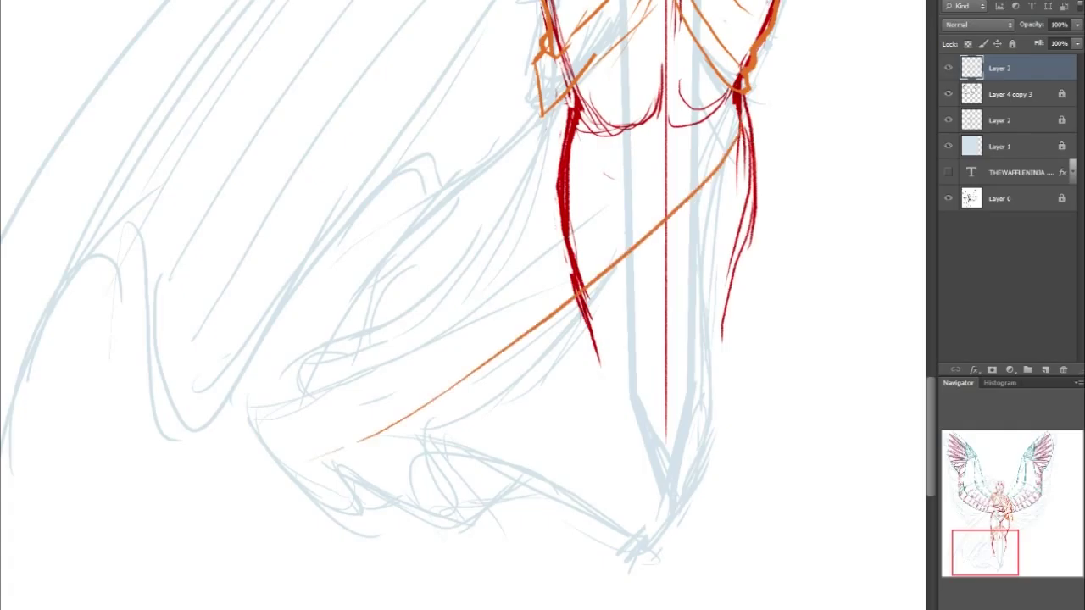
pyautogui.moveTo(743, 103); pyautogui.dragTo(490, 428)
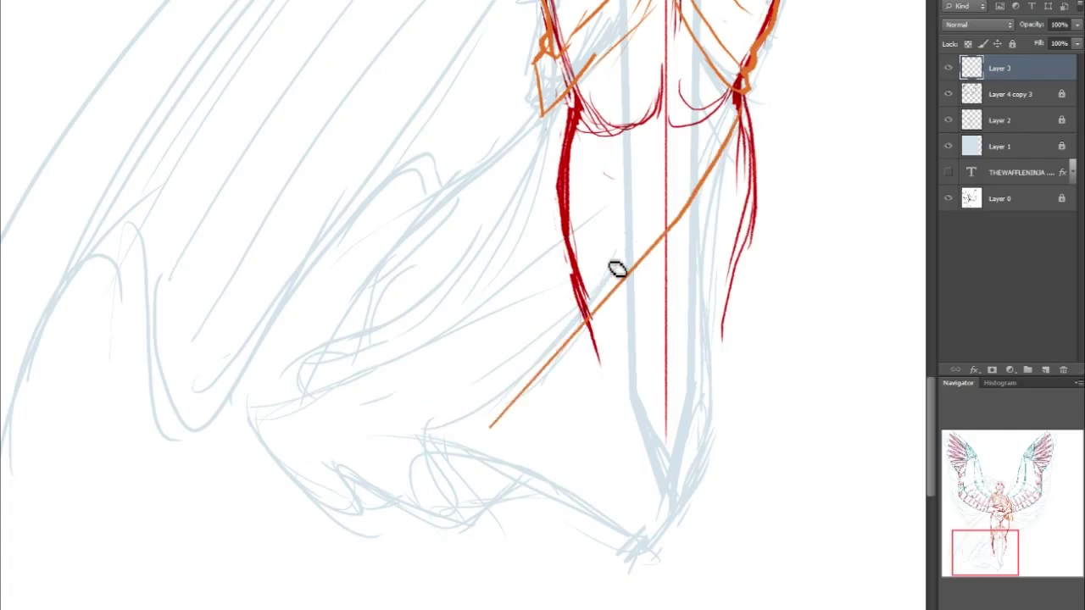
pyautogui.hotkey('ctrl', 'z')
pyautogui.moveTo(743, 119); pyautogui.dragTo(501, 319)
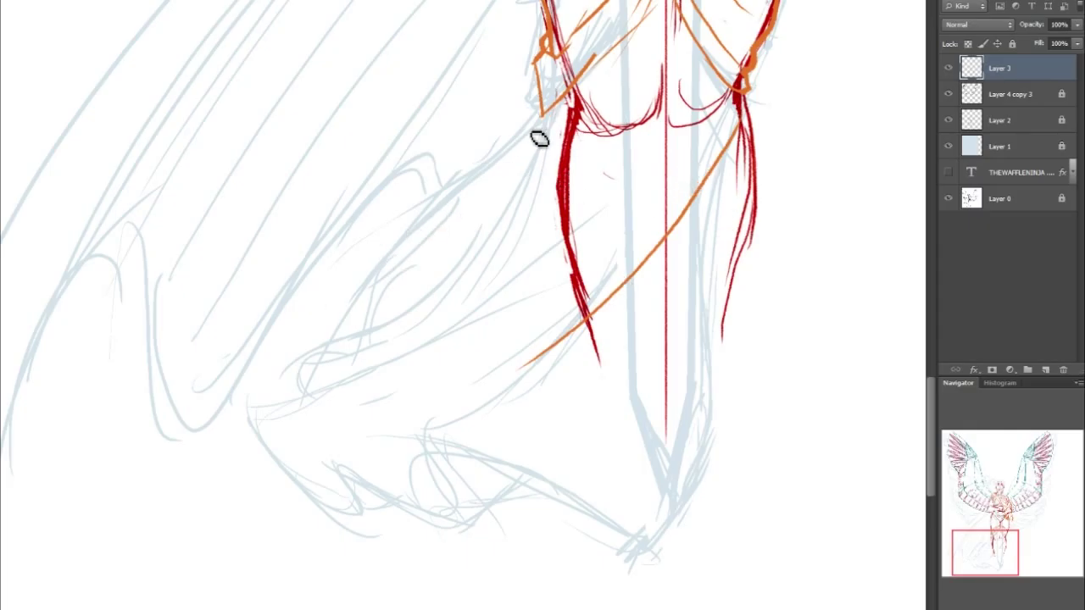
# Draw the skirt's flowing outer edge from the left-hand knee, with its downward turn, lower folded corner and first fold line
pyautogui.moveTo(546, 117); pyautogui.dragTo(342, 237)
pyautogui.moveTo(423, 194); pyautogui.dragTo(335, 368)
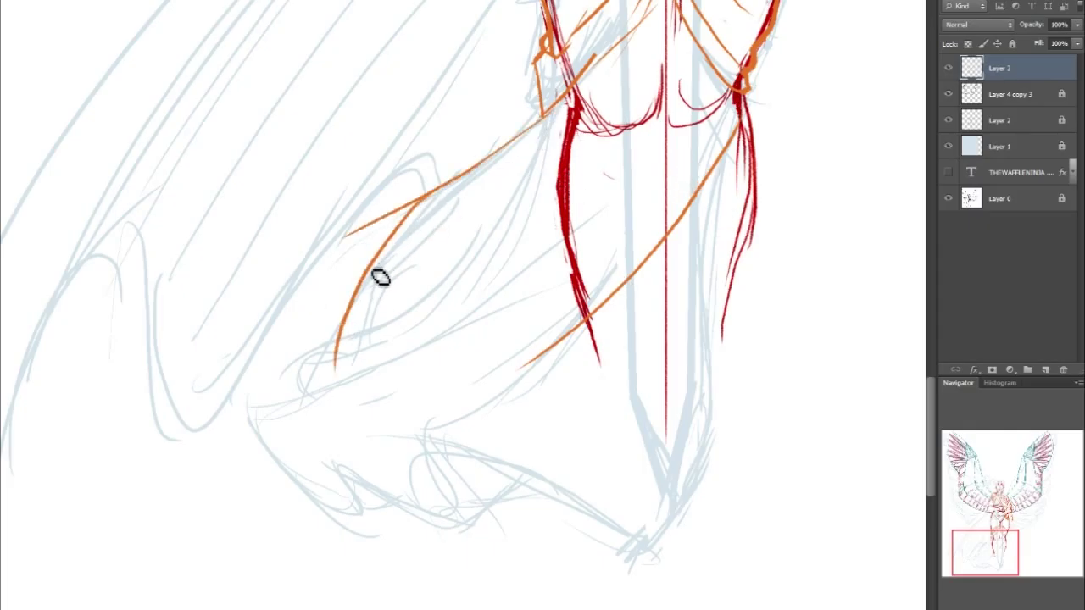
pyautogui.moveTo(301, 400); pyautogui.dragTo(314, 345)
pyautogui.keyDown('shift'); pyautogui.click(604, 138); pyautogui.keyUp('shift')
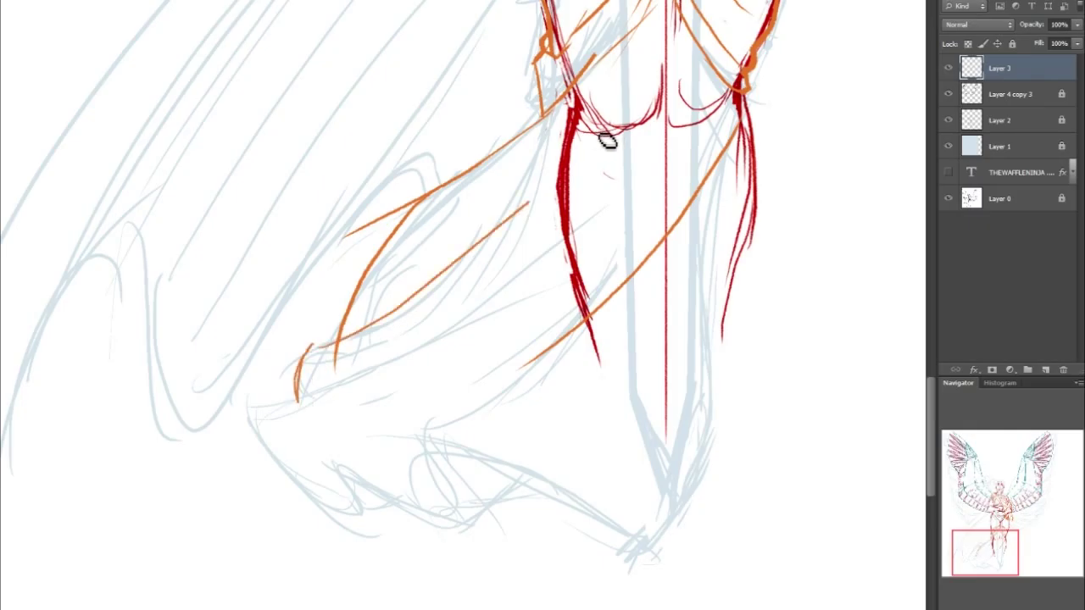
# Build up long folds from between the knees to the skirt's billowing side, and outline the lower outer corner
pyautogui.moveTo(667, 43); pyautogui.dragTo(451, 264)
pyautogui.moveTo(625, 105); pyautogui.dragTo(389, 297)
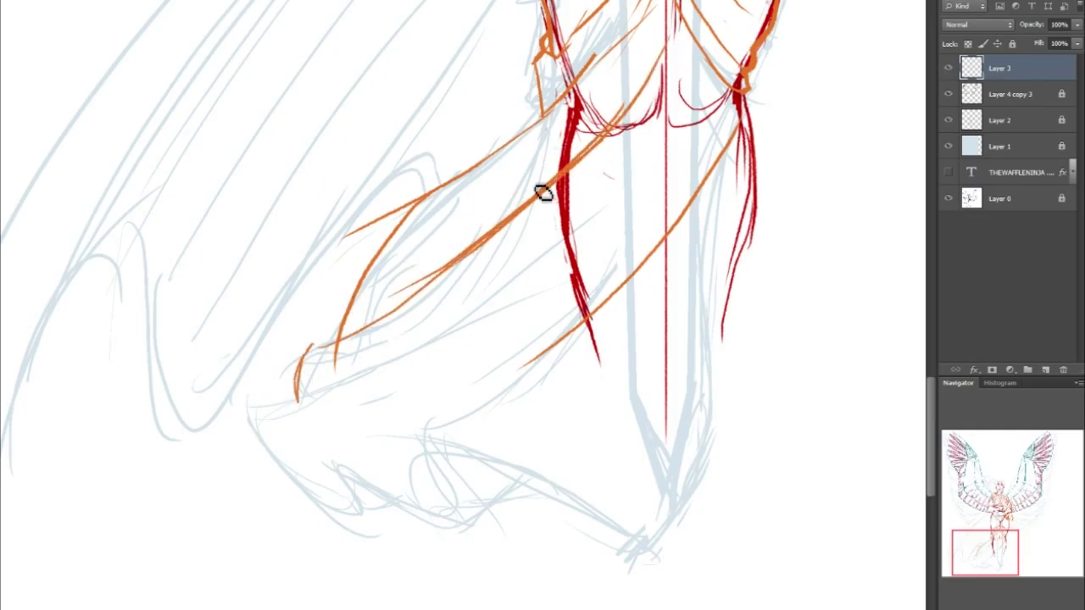
pyautogui.moveTo(512, 223); pyautogui.dragTo(254, 366)
pyautogui.moveTo(259, 413)
pyautogui.mouseDown()
pyautogui.moveTo(282, 465)
pyautogui.moveTo(371, 368)
pyautogui.mouseUp()
pyautogui.moveTo(451, 327); pyautogui.dragTo(298, 399)
pyautogui.moveTo(493, 286); pyautogui.dragTo(362, 371)
# Draw the skirt's wavy hem from the outer corner to the sword tip, and its side edge down from the right-hand calf
pyautogui.moveTo(280, 461)
pyautogui.mouseDown()
pyautogui.moveTo(327, 513)
pyautogui.moveTo(649, 513)
pyautogui.moveTo(680, 525)
pyautogui.mouseUp()
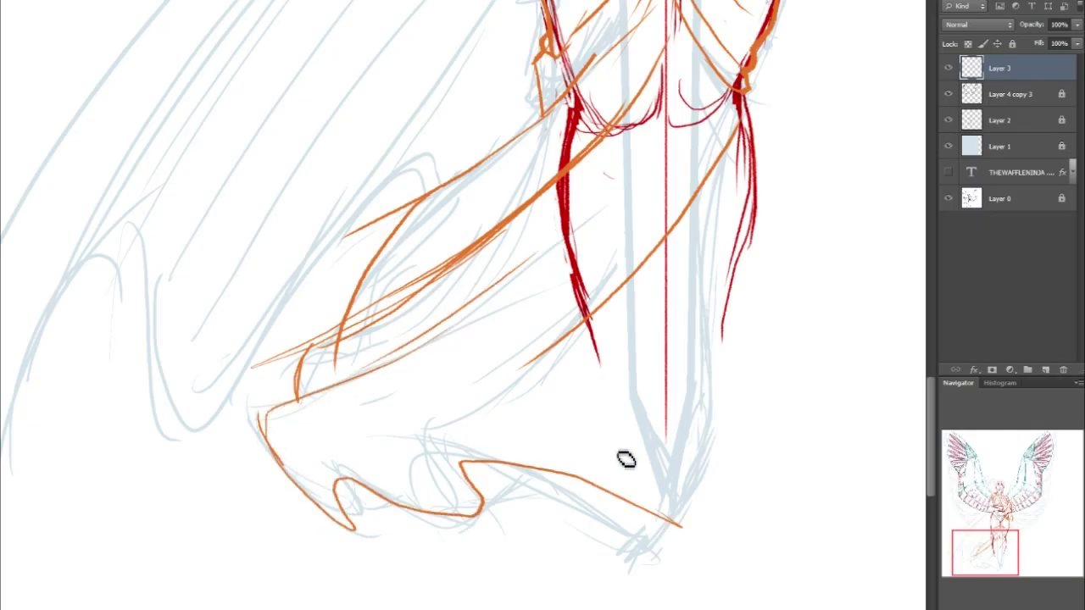
pyautogui.click(467, 461)
pyautogui.keyDown('shift'); pyautogui.click(680, 527); pyautogui.keyUp('shift')
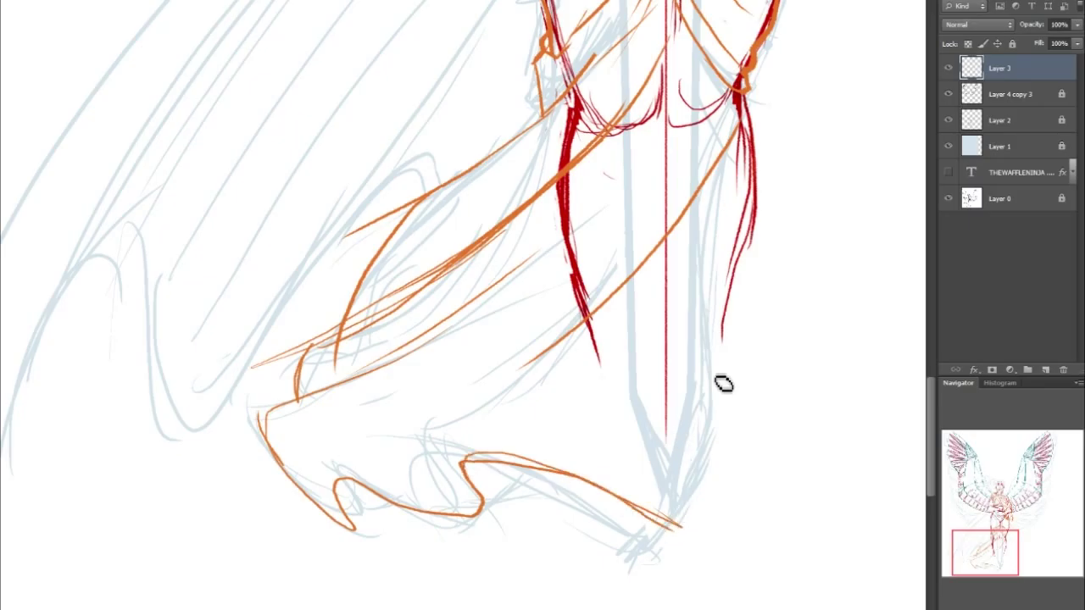
pyautogui.moveTo(741, 265)
pyautogui.mouseDown()
pyautogui.moveTo(687, 503)
pyautogui.moveTo(707, 484)
pyautogui.moveTo(677, 486)
pyautogui.mouseUp()
pyautogui.moveTo(353, 534); pyautogui.dragTo(402, 501)
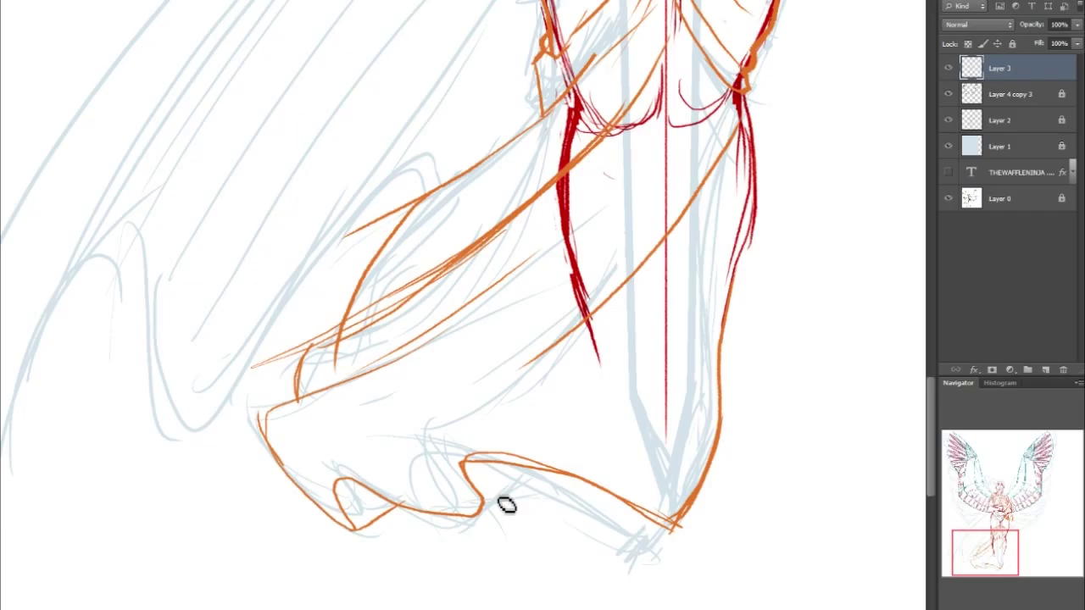
# Run fold lines up from the hem's curls toward the legs and reinforce the hem where it meets the sword tip
pyautogui.moveTo(527, 450); pyautogui.dragTo(481, 508)
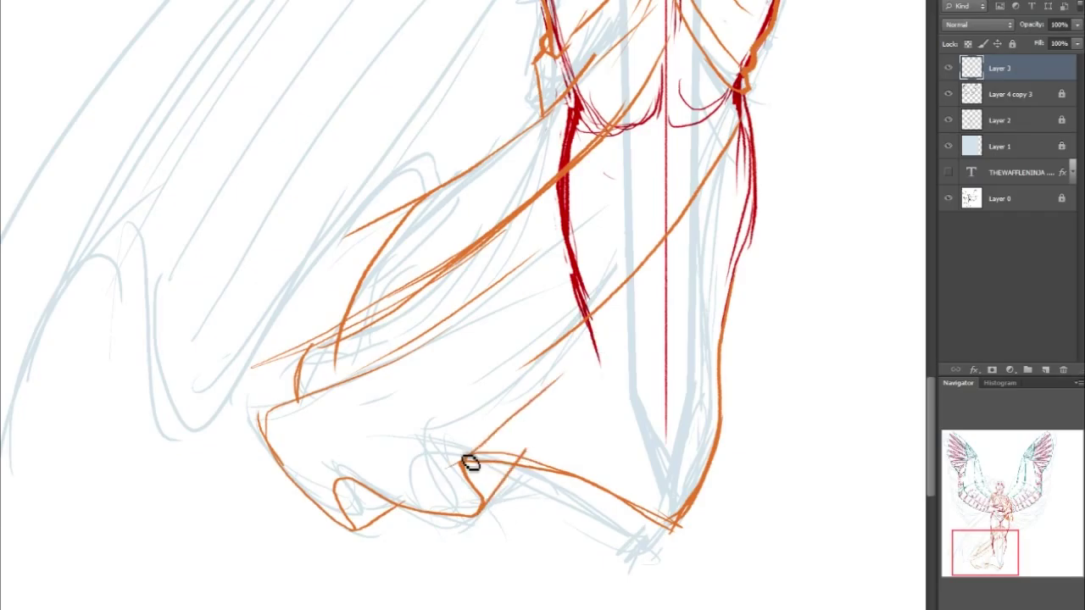
pyautogui.moveTo(461, 462); pyautogui.dragTo(693, 236)
pyautogui.moveTo(340, 488)
pyautogui.mouseDown()
pyautogui.moveTo(550, 345)
pyautogui.moveTo(519, 360)
pyautogui.mouseUp()
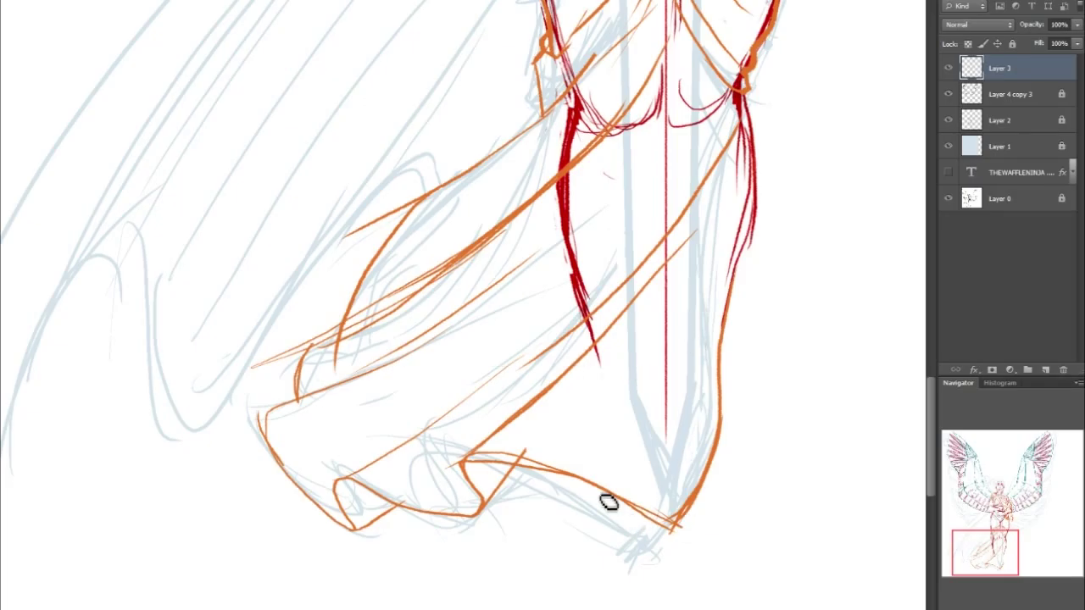
pyautogui.moveTo(564, 478); pyautogui.dragTo(676, 532)
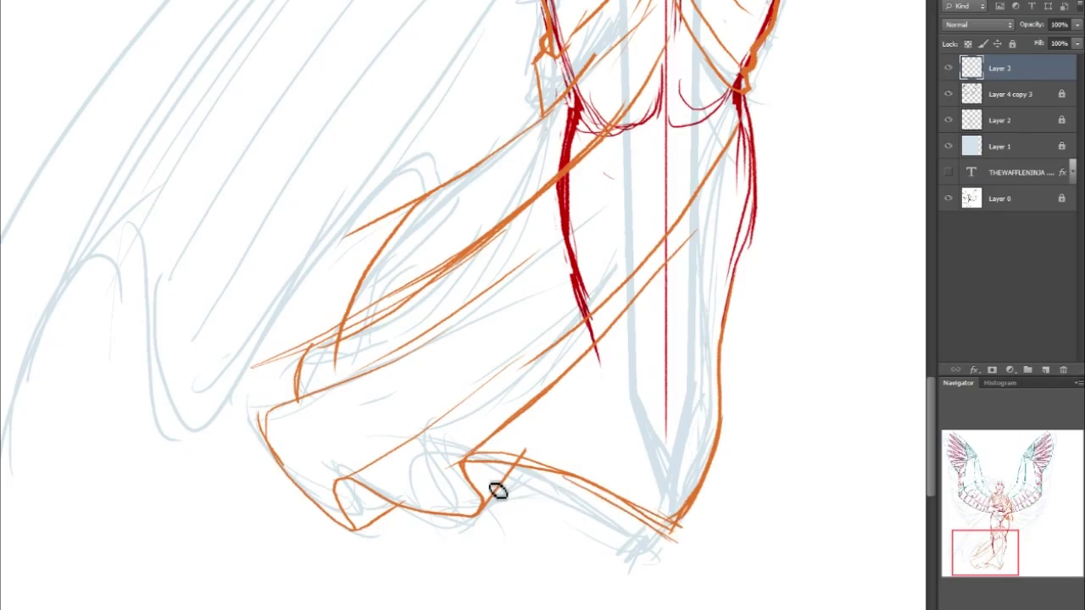
pyautogui.moveTo(514, 467); pyautogui.dragTo(673, 541)
pyautogui.moveTo(694, 495)
pyautogui.mouseDown()
pyautogui.moveTo(658, 531)
pyautogui.moveTo(681, 517)
pyautogui.mouseUp()
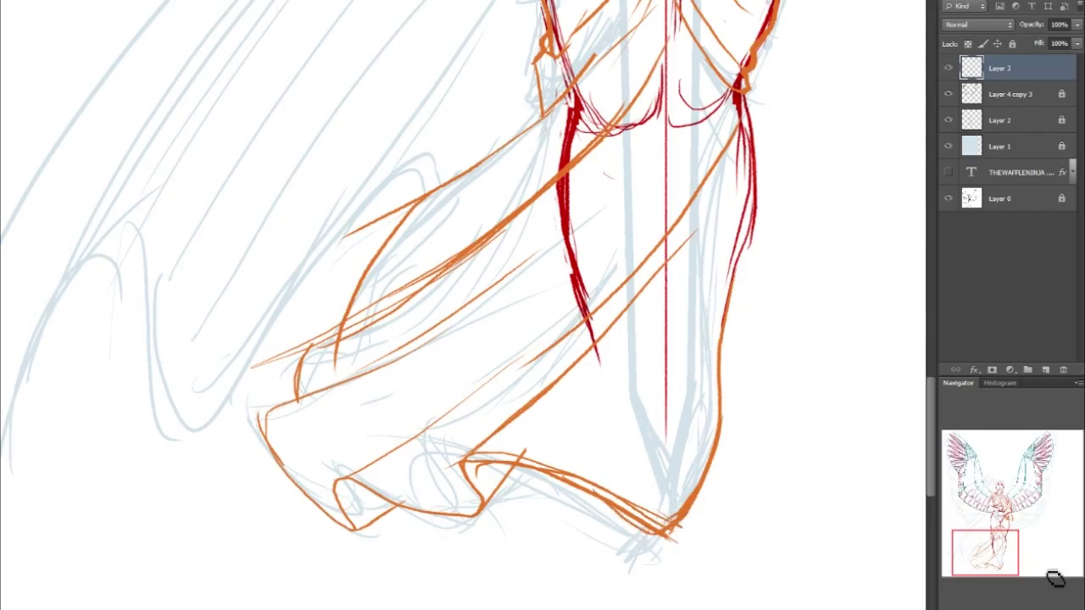
# Erase the overshooting line ends along the skirt's outer edge and the folds beside it
pyautogui.moveTo(993, 552)
pyautogui.mouseDown()
pyautogui.moveTo(988, 512)
pyautogui.moveTo(976, 546)
pyautogui.mouseUp()
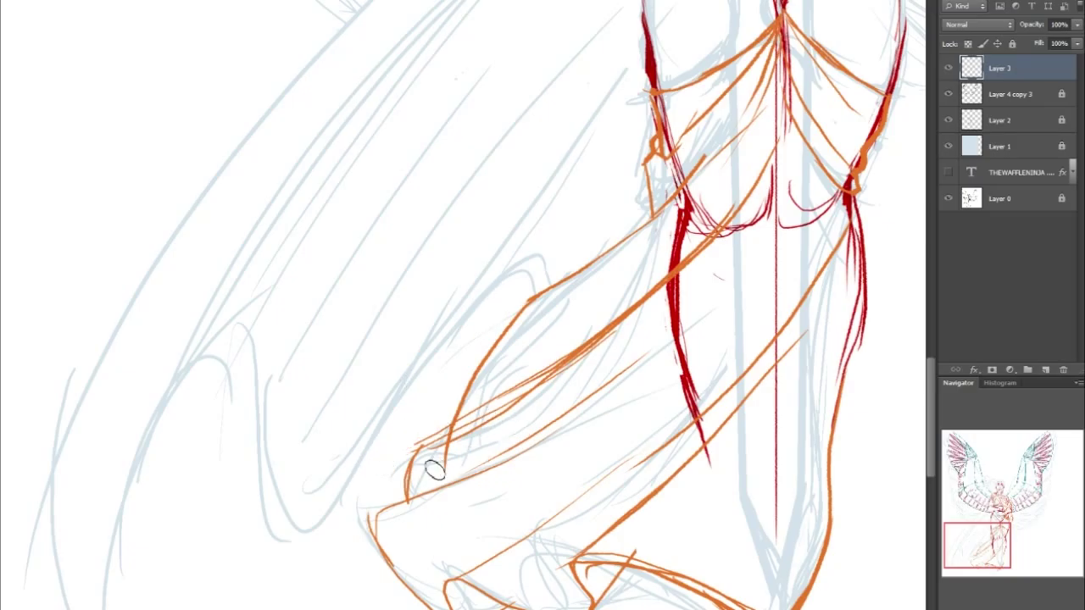
pyautogui.moveTo(519, 404); pyautogui.dragTo(532, 391)
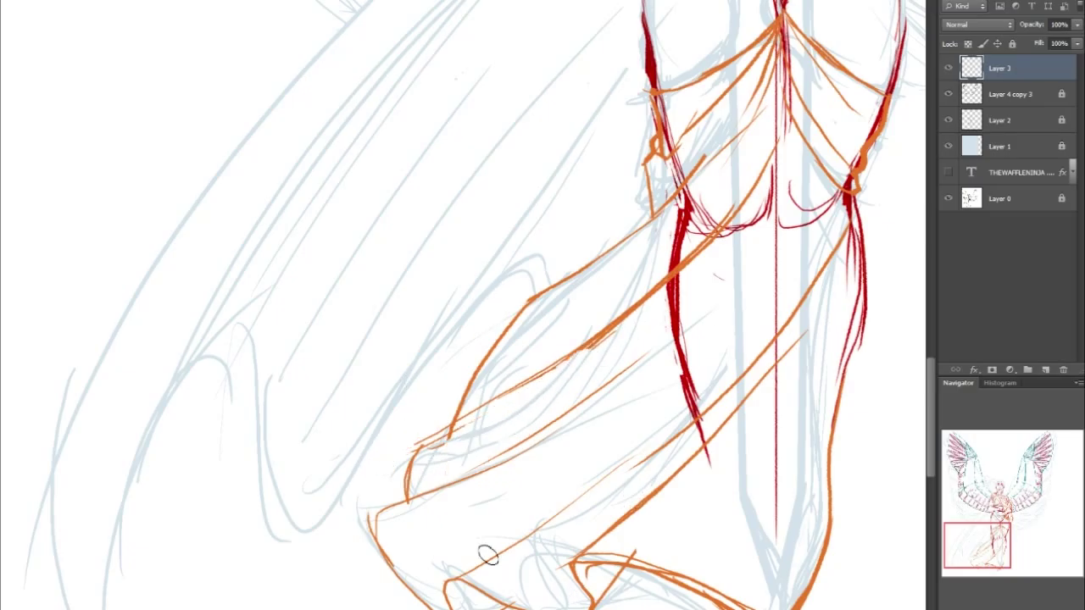
# Compare the whole figure's drapery with the original black sketch by hiding and showing Layer 1
pyautogui.moveTo(998, 519)
pyautogui.mouseDown()
pyautogui.moveTo(1005, 547)
pyautogui.moveTo(1000, 523)
pyautogui.moveTo(1011, 518)
pyautogui.mouseUp()
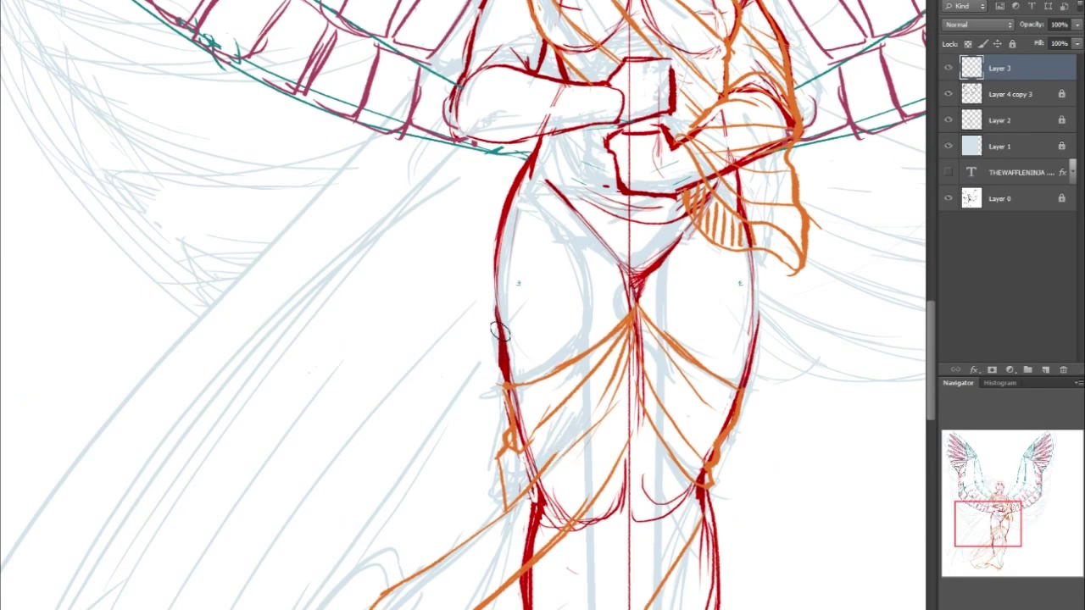
pyautogui.moveTo(990, 511)
pyautogui.mouseDown()
pyautogui.moveTo(961, 550)
pyautogui.moveTo(975, 517)
pyautogui.mouseUp()
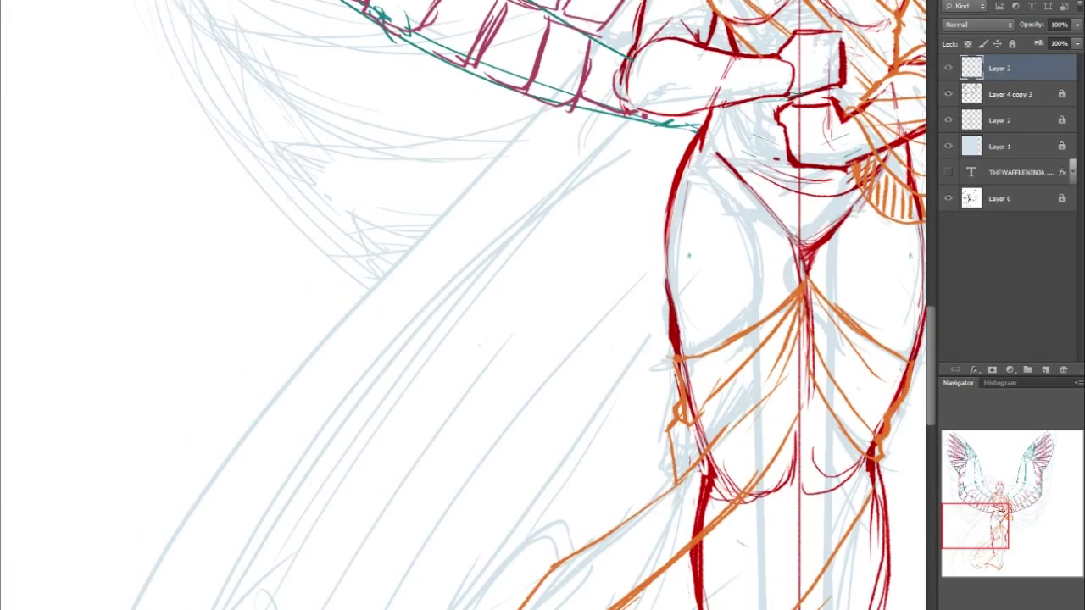
pyautogui.hotkey('ctrl', '-')
pyautogui.hotkey('ctrl', '-')
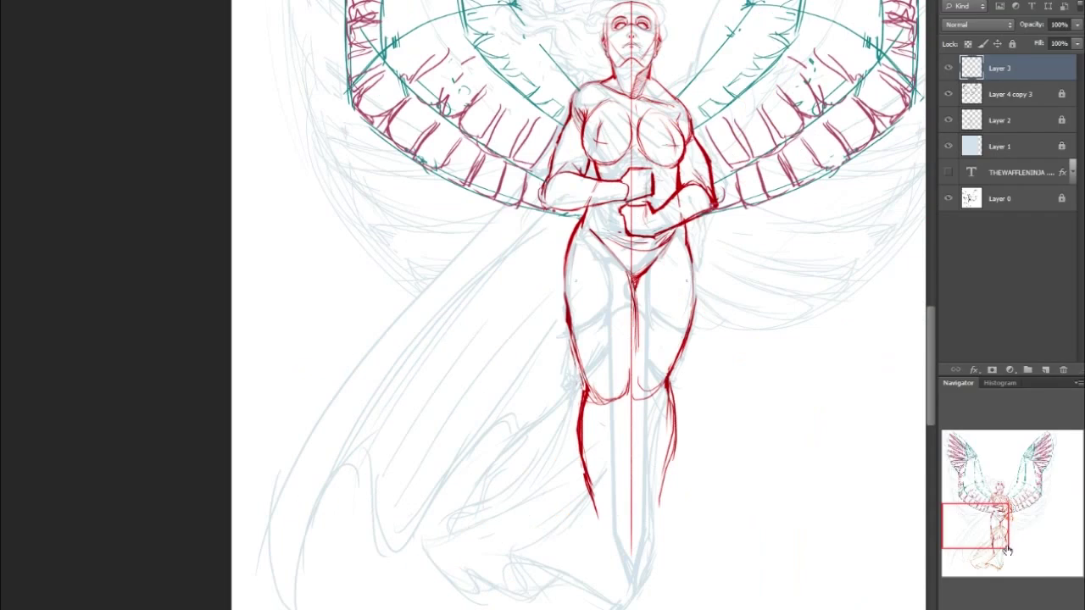
pyautogui.moveTo(1025, 526); pyautogui.dragTo(1031, 536)
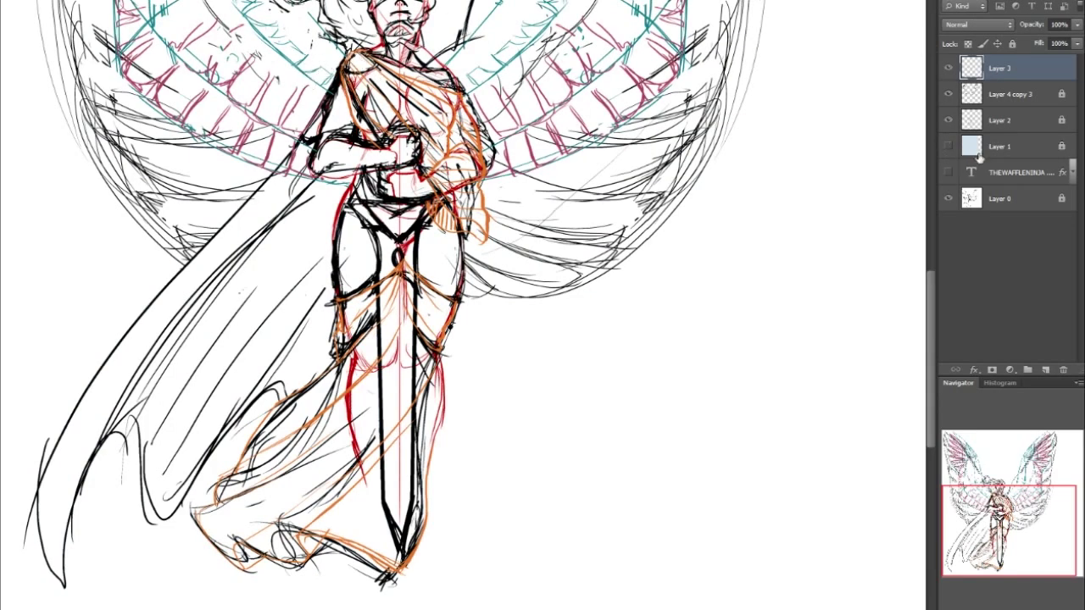
pyautogui.click(948, 147)
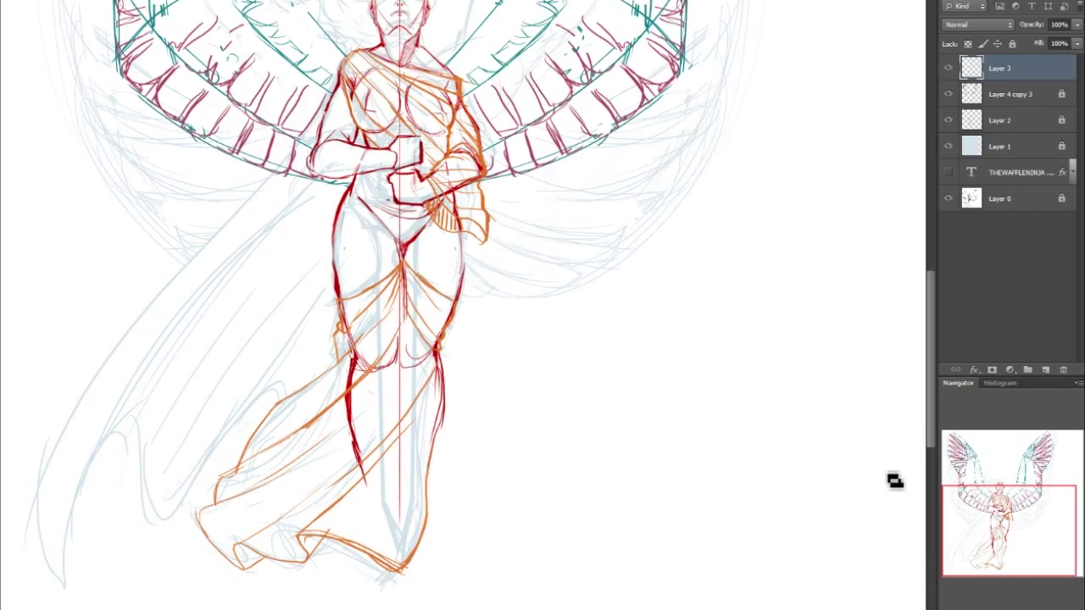
# Draw the cape's long outer edge sweeping from behind the left-hand shoulder down to the sketch's lower corner, replacing the first attempt
pyautogui.moveTo(449, 609); pyautogui.dragTo(414, 609)
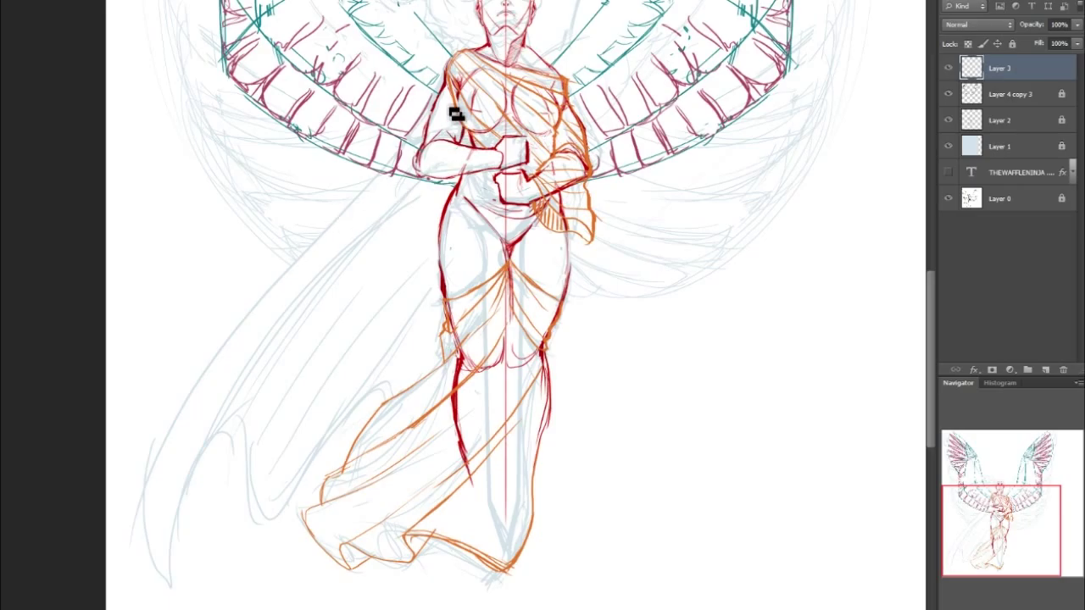
pyautogui.moveTo(449, 75); pyautogui.dragTo(144, 377)
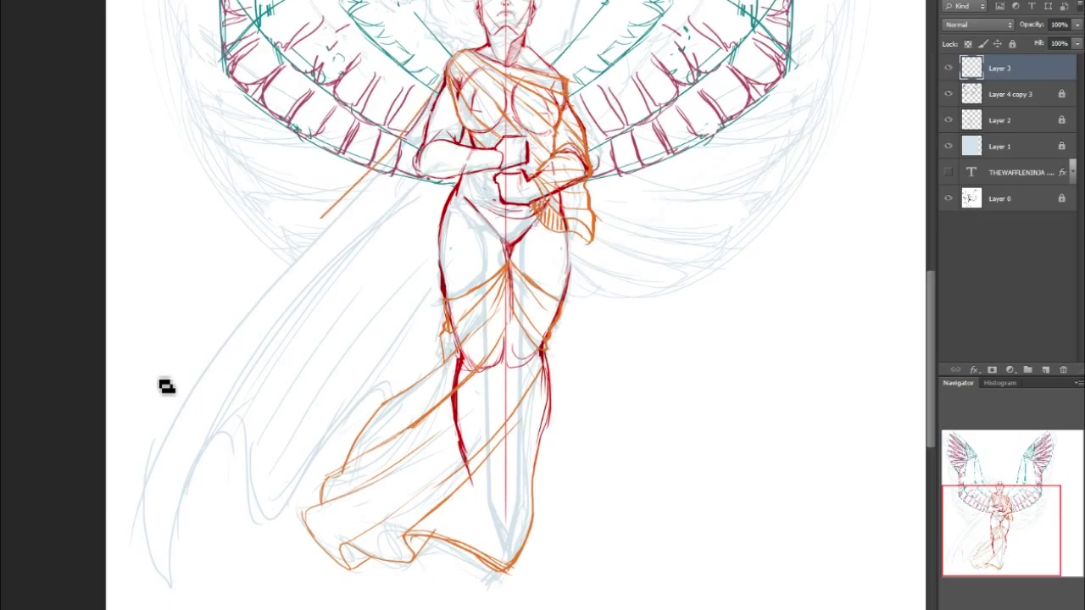
pyautogui.hotkey('ctrl', 'z')
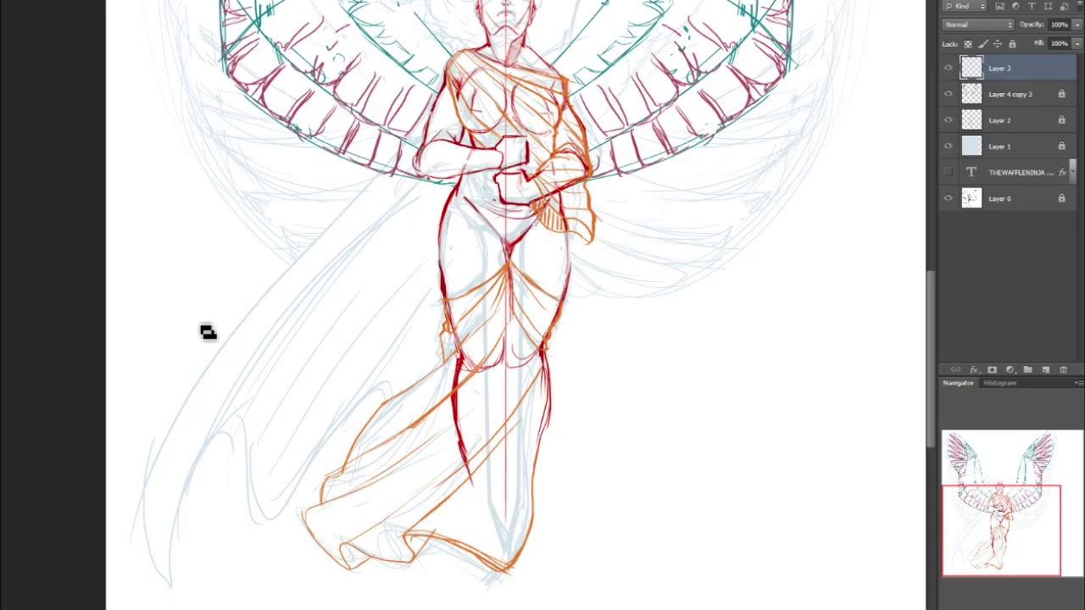
pyautogui.moveTo(420, 102)
pyautogui.mouseDown()
pyautogui.moveTo(213, 286)
pyautogui.moveTo(146, 415)
pyautogui.moveTo(163, 550)
pyautogui.mouseUp()
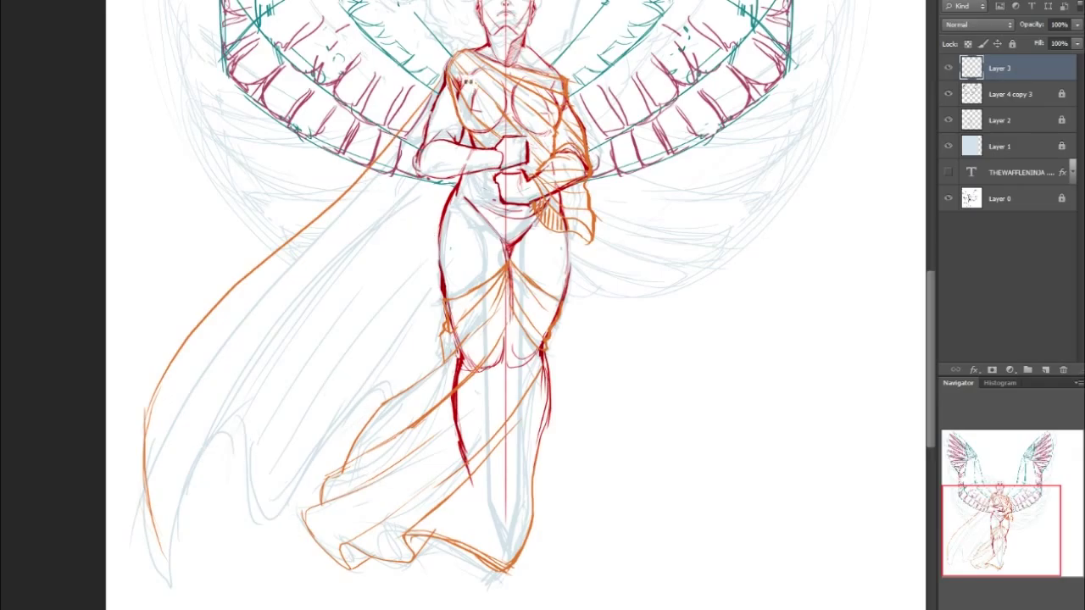
# Draw the cape's inner fold line down to a sharp point, and mark that tip with an underline and the note "No"
pyautogui.moveTo(270, 306)
pyautogui.mouseDown()
pyautogui.moveTo(384, 194)
pyautogui.moveTo(255, 330)
pyautogui.mouseUp()
pyautogui.hotkey('ctrl', 'z')
pyautogui.moveTo(289, 281)
pyautogui.mouseDown()
pyautogui.moveTo(191, 477)
pyautogui.moveTo(212, 391)
pyautogui.mouseUp()
pyautogui.moveTo(197, 428); pyautogui.dragTo(175, 571)
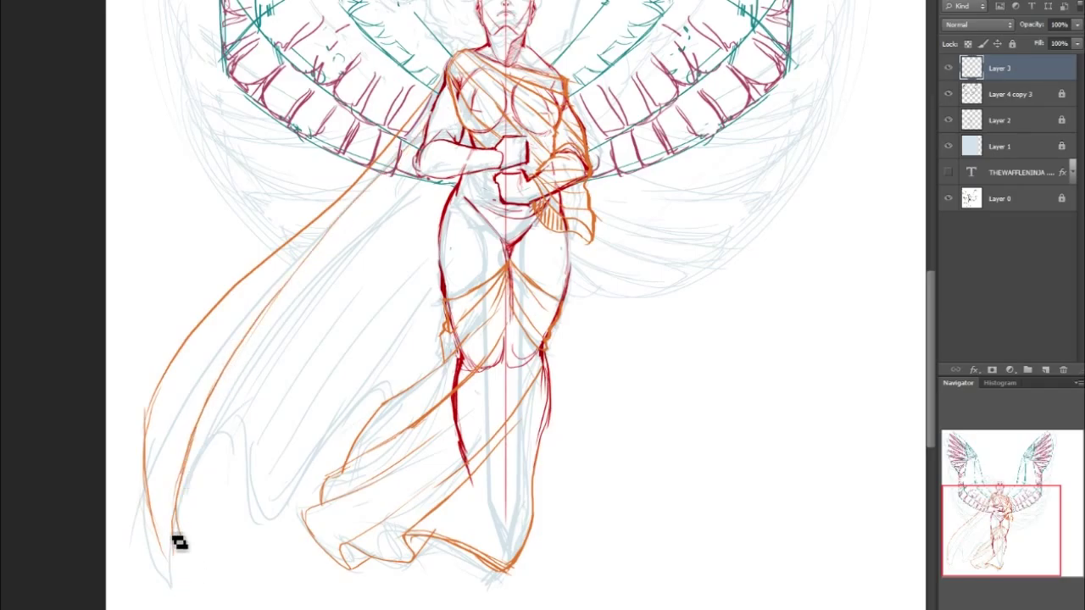
pyautogui.moveTo(179, 464); pyautogui.dragTo(174, 576)
pyautogui.moveTo(198, 422)
pyautogui.mouseDown()
pyautogui.moveTo(169, 543)
pyautogui.moveTo(174, 574)
pyautogui.mouseUp()
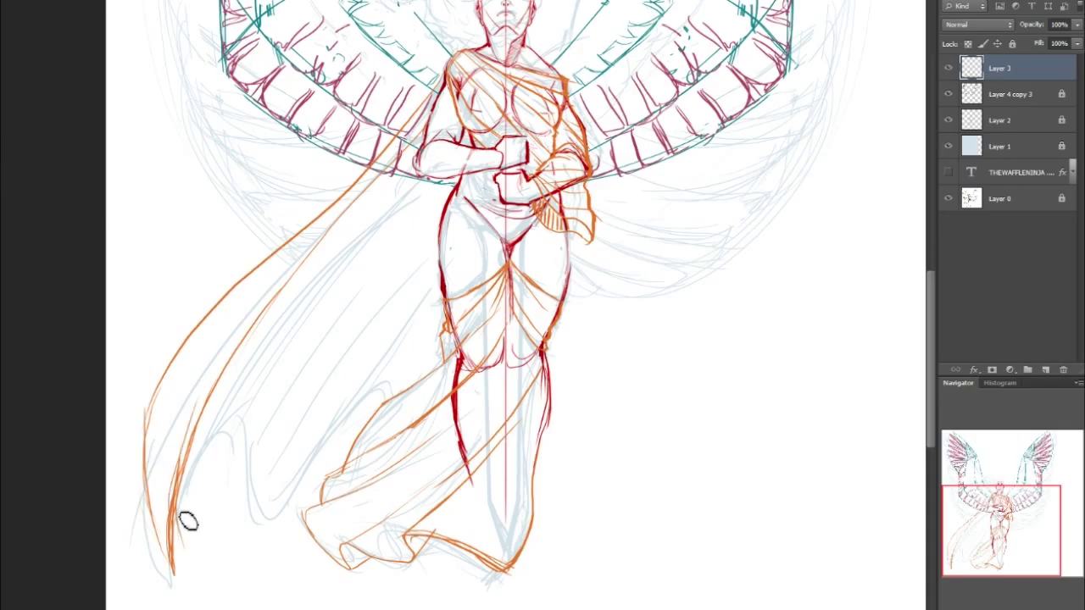
pyautogui.hotkey('ctrl', 'z')
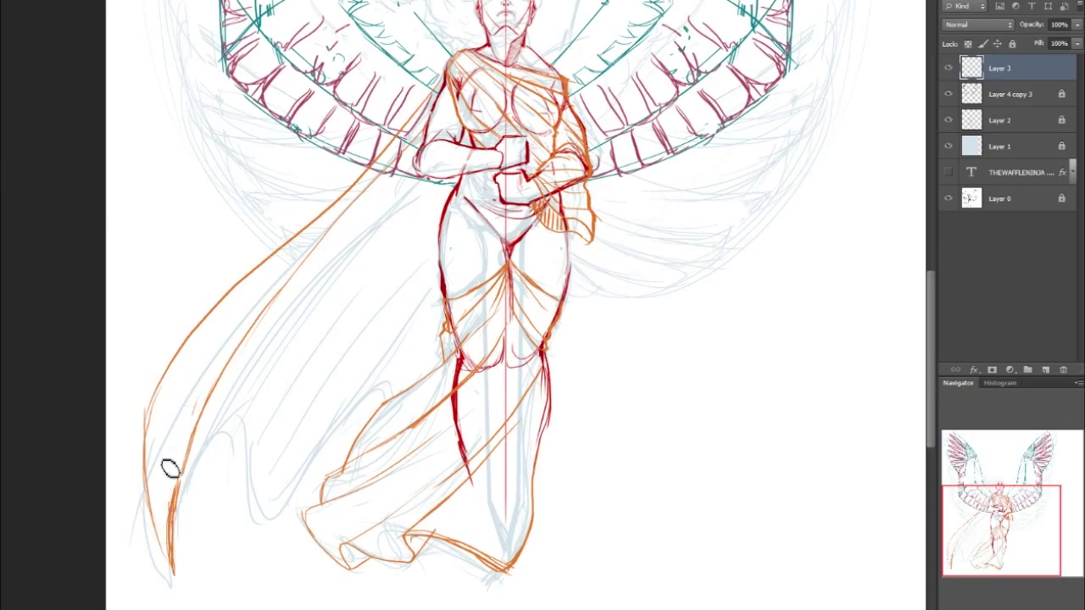
pyautogui.moveTo(166, 556); pyautogui.dragTo(174, 573)
pyautogui.moveTo(160, 529)
pyautogui.mouseDown()
pyautogui.moveTo(173, 573)
pyautogui.moveTo(200, 577)
pyautogui.moveTo(220, 561)
pyautogui.moveTo(232, 571)
pyautogui.mouseUp()
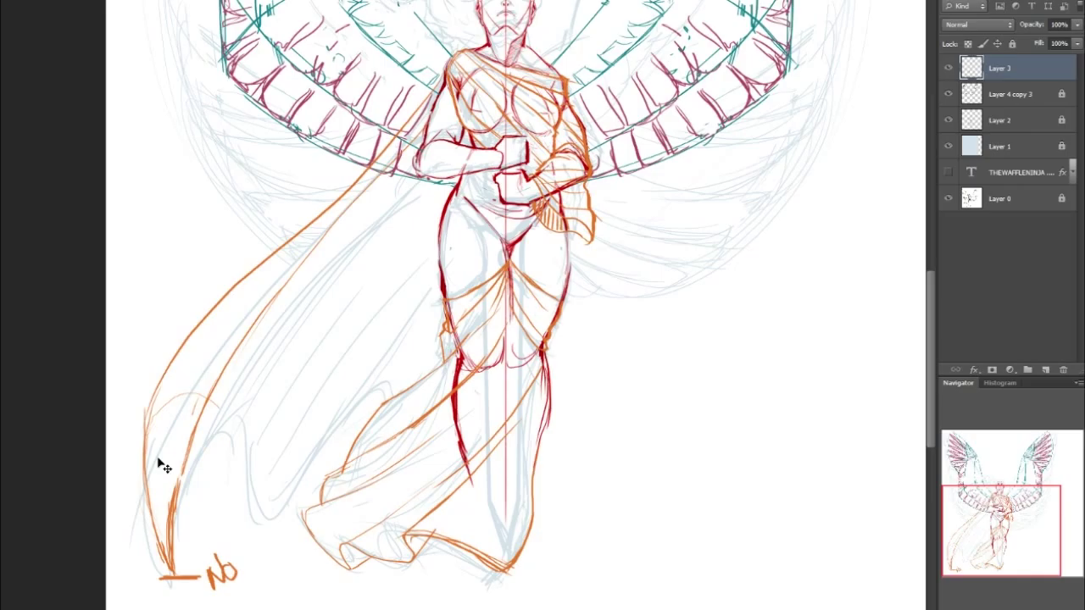
# Draw the cape's wavy hem from its outer edge through a deep trough, and run the near edge up to the left-hand thigh
pyautogui.moveTo(154, 468)
pyautogui.mouseDown()
pyautogui.moveTo(166, 429)
pyautogui.moveTo(193, 405)
pyautogui.moveTo(219, 403)
pyautogui.moveTo(238, 418)
pyautogui.moveTo(262, 494)
pyautogui.moveTo(294, 505)
pyautogui.moveTo(318, 487)
pyautogui.moveTo(368, 398)
pyautogui.moveTo(438, 383)
pyautogui.mouseUp()
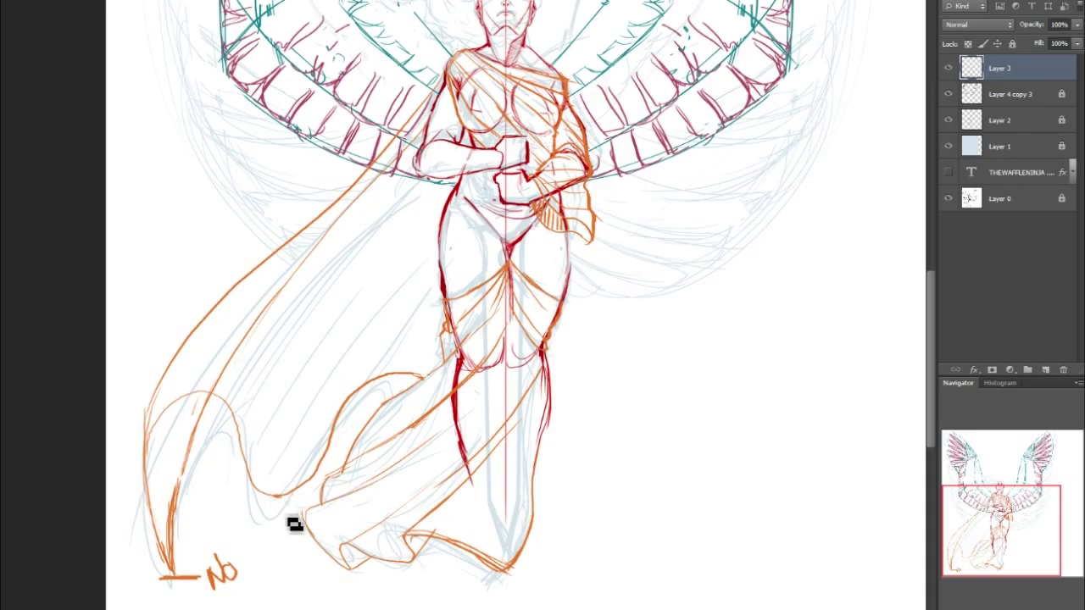
pyautogui.moveTo(278, 489); pyautogui.dragTo(277, 500)
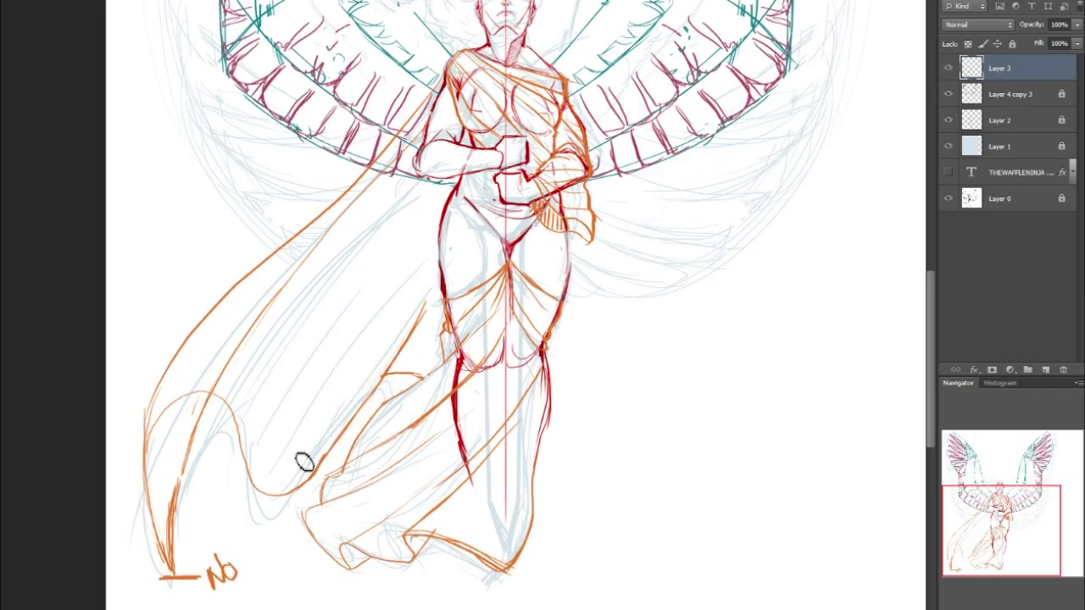
# Erase the "No" note, underline and overlapping hem arc, clean up the pointed tip, and add upper cape folds beside the hip
pyautogui.moveTo(150, 578)
pyautogui.mouseDown()
pyautogui.moveTo(213, 577)
pyautogui.moveTo(222, 552)
pyautogui.moveTo(230, 587)
pyautogui.mouseUp()
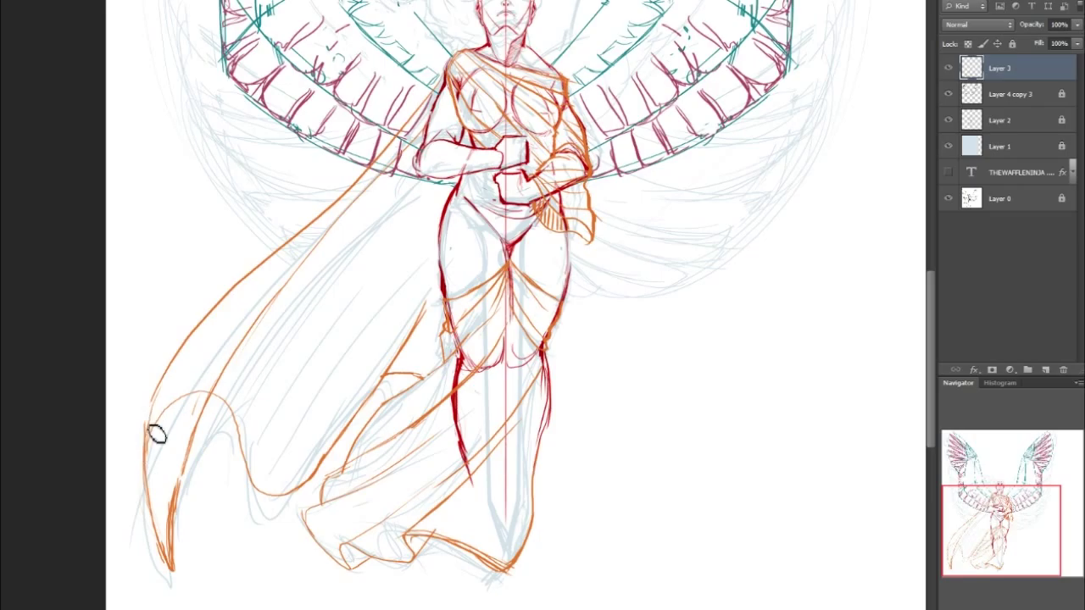
pyautogui.moveTo(152, 451); pyautogui.dragTo(196, 393)
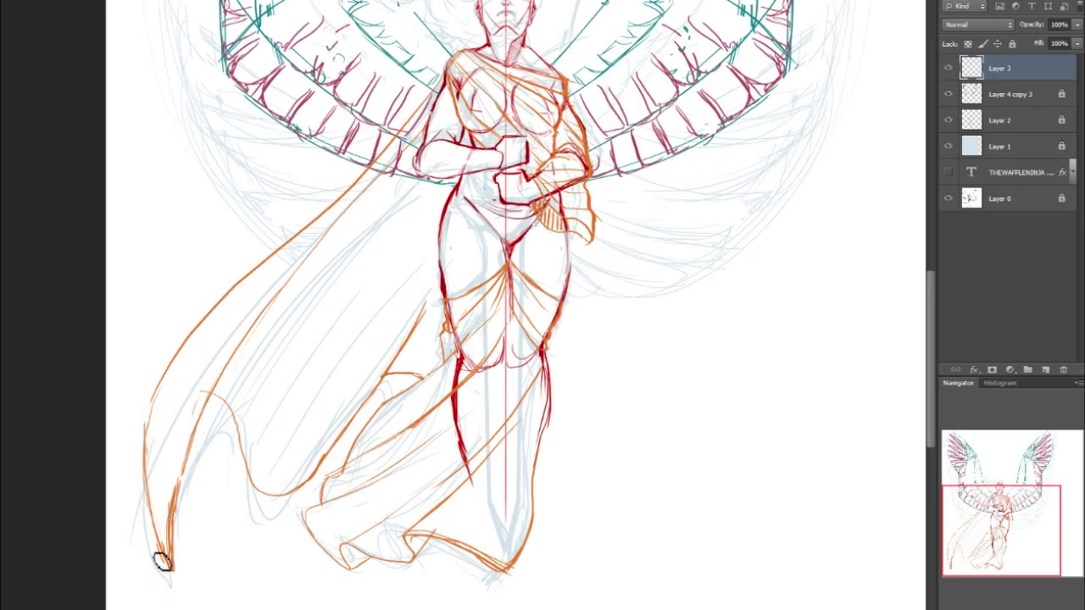
pyautogui.moveTo(168, 555); pyautogui.dragTo(179, 487)
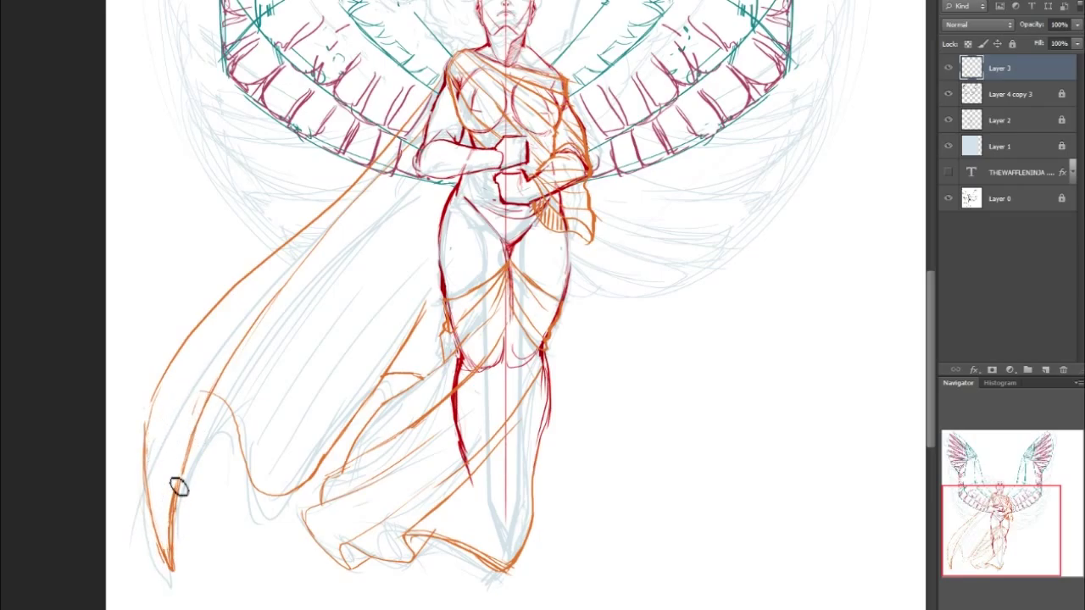
pyautogui.moveTo(170, 571); pyautogui.dragTo(187, 465)
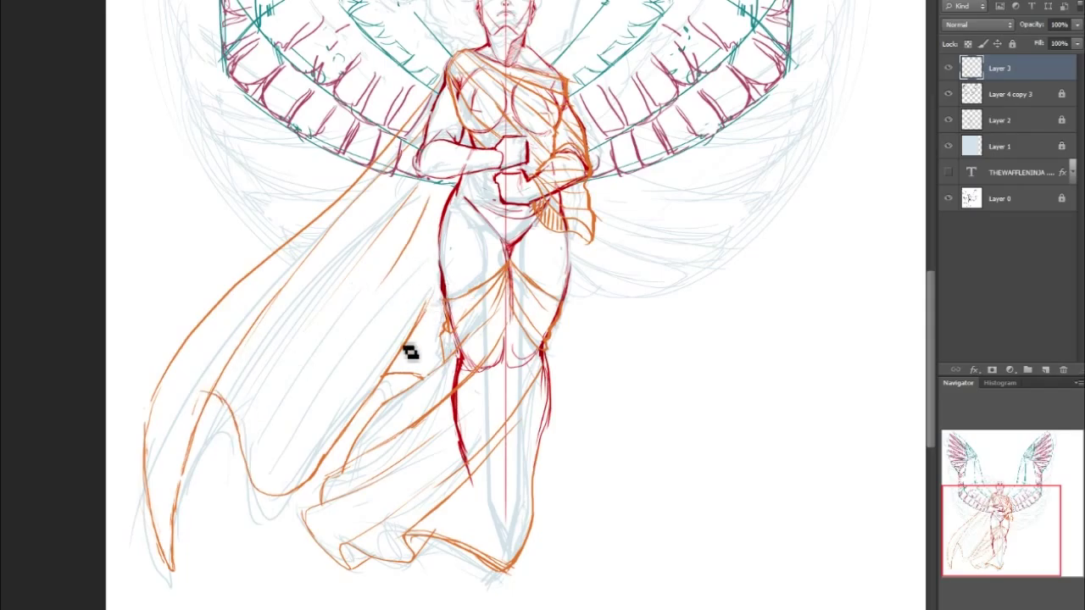
pyautogui.moveTo(997, 547); pyautogui.dragTo(974, 553)
pyautogui.moveTo(489, 245); pyautogui.dragTo(479, 233)
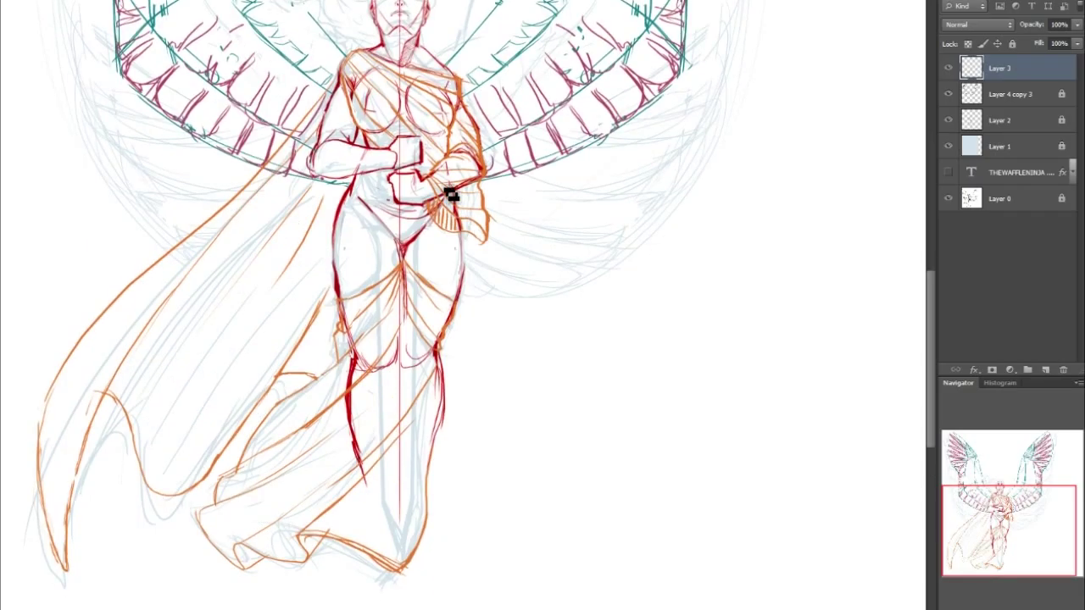
# Erase the drape hanging below the right-hand forearm and crop away the excess blank canvas beside the right-hand wing
pyautogui.moveTo(472, 204)
pyautogui.mouseDown()
pyautogui.moveTo(435, 211)
pyautogui.moveTo(494, 197)
pyautogui.moveTo(472, 226)
pyautogui.mouseUp()
pyautogui.moveTo(1002, 480); pyautogui.dragTo(1026, 423)
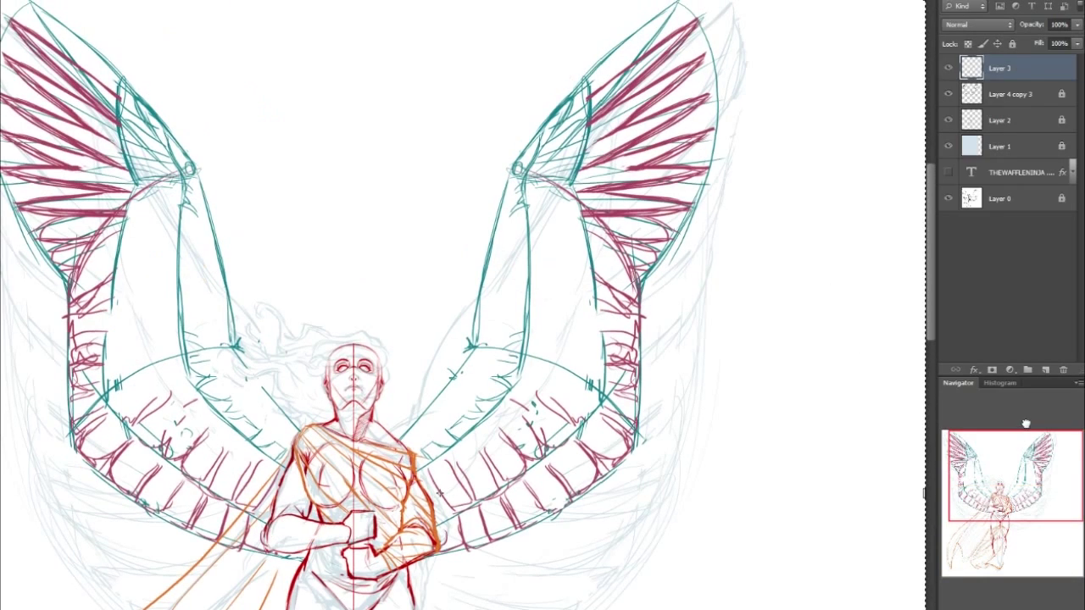
pyautogui.moveTo(889, 492); pyautogui.dragTo(839, 495)
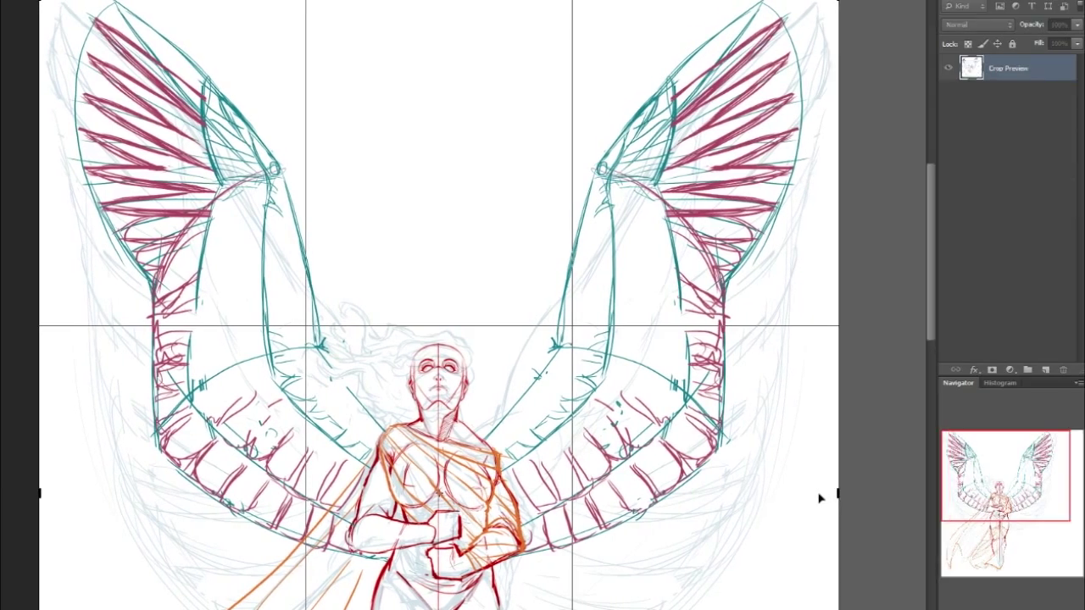
pyautogui.moveTo(958, 496); pyautogui.dragTo(1026, 561)
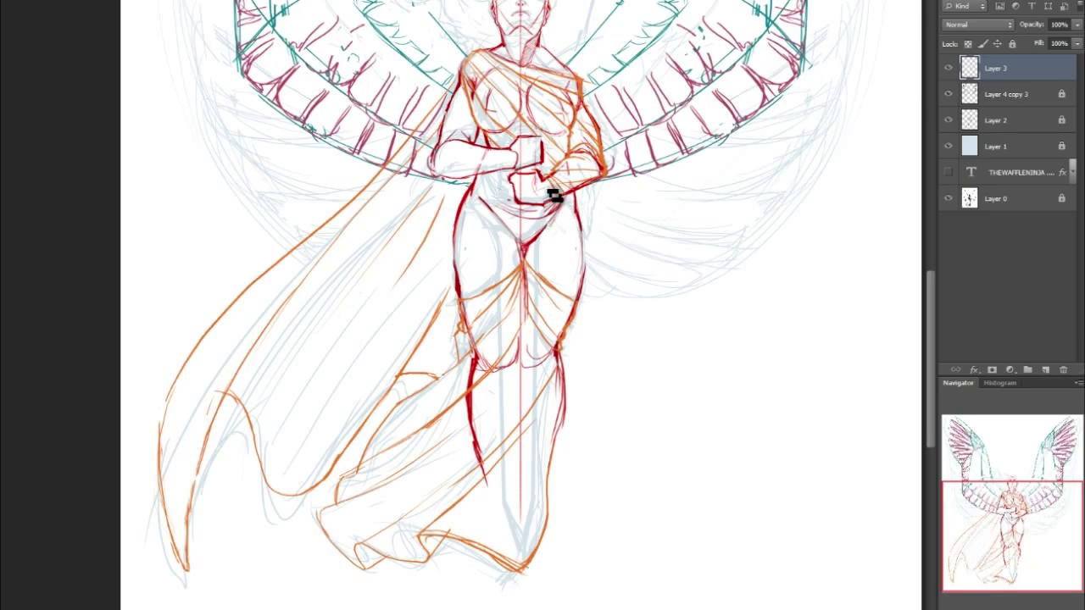
# Redraw a short sleeve drape under the right-hand forearm and draw the cape's outer edge curving from it down to knee level
pyautogui.moveTo(605, 177)
pyautogui.mouseDown()
pyautogui.moveTo(569, 228)
pyautogui.moveTo(579, 200)
pyautogui.mouseUp()
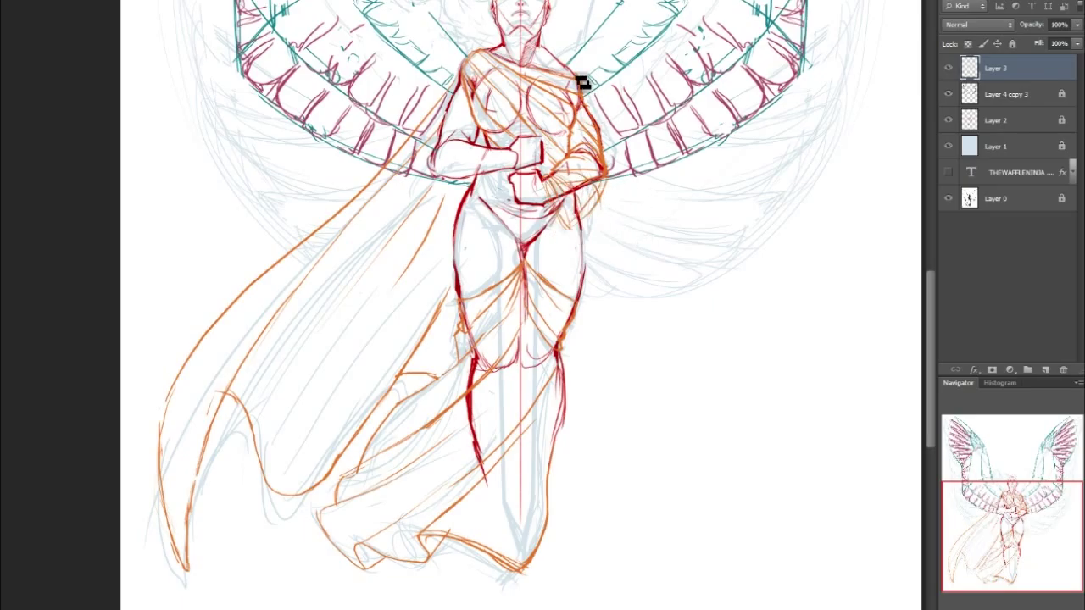
pyautogui.moveTo(600, 217)
pyautogui.mouseDown()
pyautogui.moveTo(650, 324)
pyautogui.moveTo(667, 427)
pyautogui.mouseUp()
pyautogui.hotkey('ctrl', 'z')
pyautogui.moveTo(599, 219); pyautogui.dragTo(656, 461)
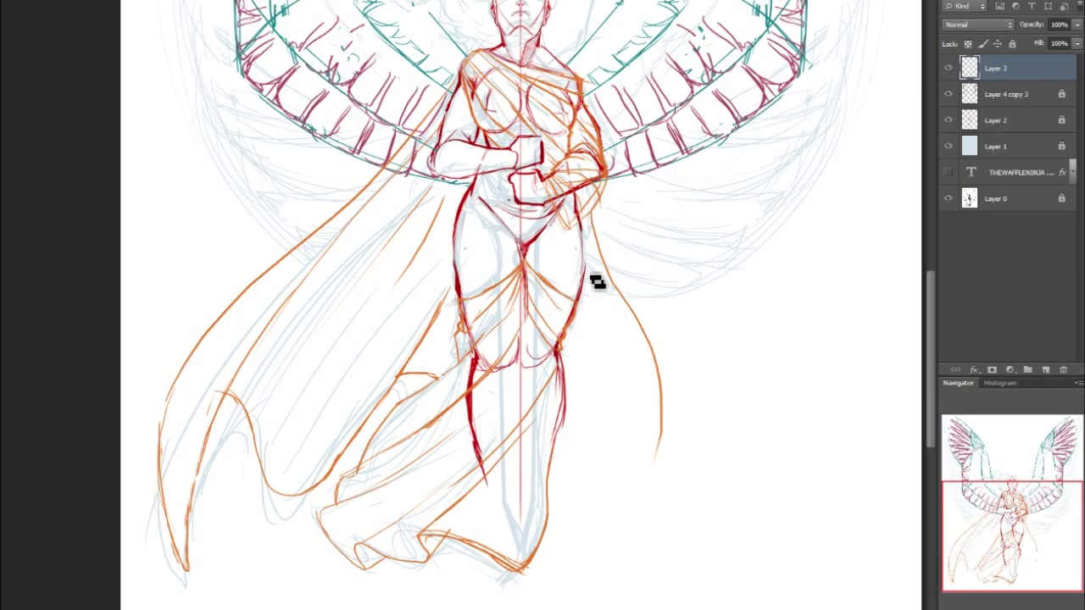
# Draw the right-hand cape's inner fold line and extend its outer edge inward to a pointed lower tip with reinforced strokes
pyautogui.moveTo(596, 289)
pyautogui.mouseDown()
pyautogui.moveTo(618, 344)
pyautogui.moveTo(616, 491)
pyautogui.mouseUp()
pyautogui.moveTo(616, 356); pyautogui.dragTo(617, 489)
pyautogui.moveTo(625, 436); pyautogui.dragTo(600, 520)
pyautogui.moveTo(662, 431); pyautogui.dragTo(586, 540)
pyautogui.moveTo(661, 380); pyautogui.dragTo(612, 502)
pyautogui.moveTo(659, 402); pyautogui.dragTo(632, 471)
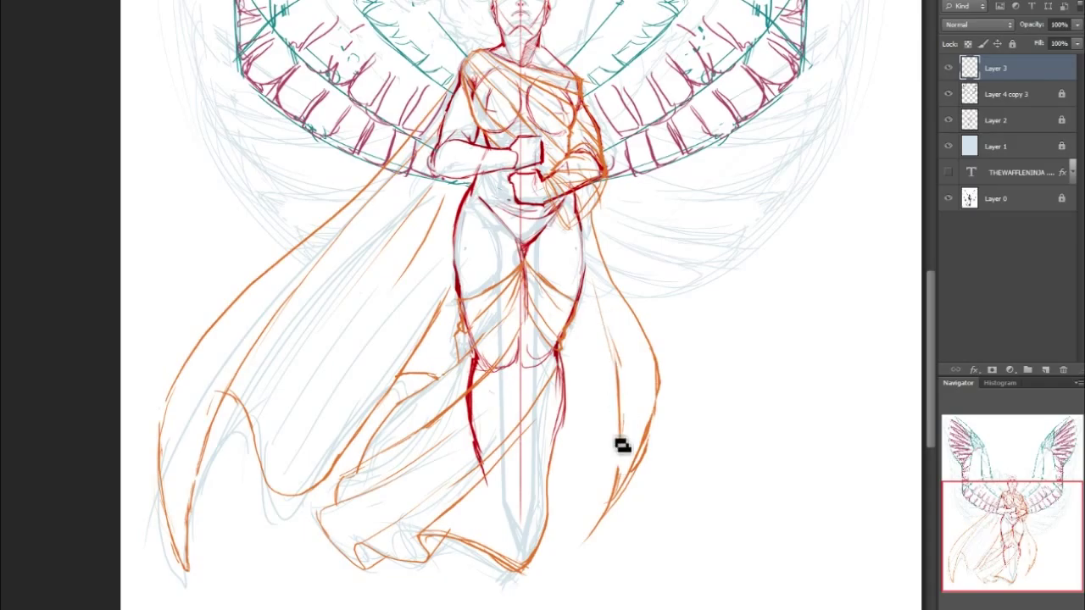
# Draw the right-hand cape's hem from the calf to the inner fold, and erase the loop extending beyond that fold
pyautogui.moveTo(568, 398); pyautogui.dragTo(613, 434)
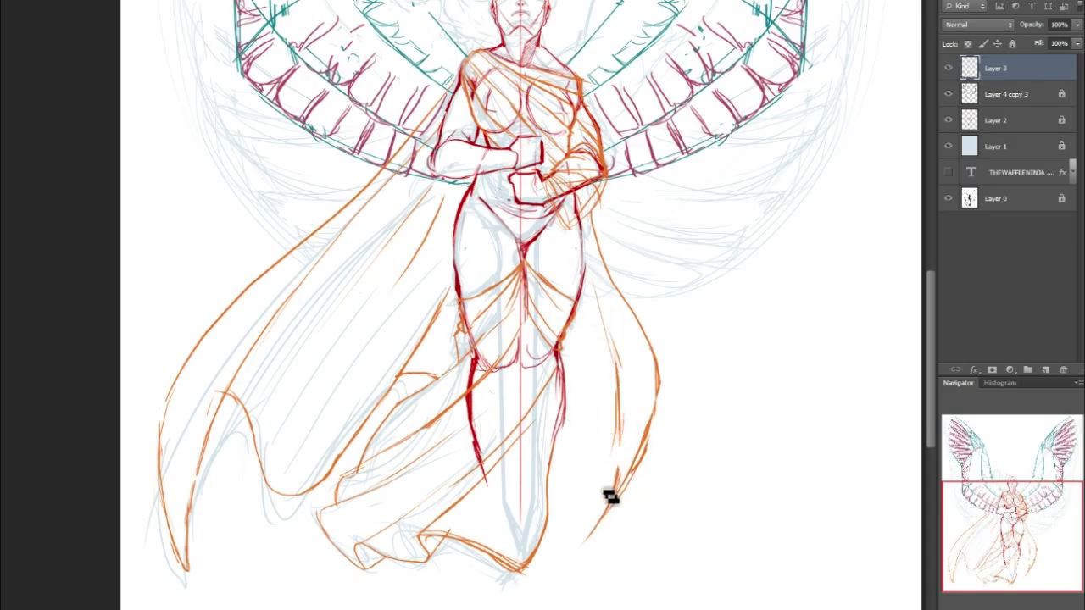
pyautogui.moveTo(578, 430)
pyautogui.mouseDown()
pyautogui.moveTo(644, 420)
pyautogui.moveTo(590, 428)
pyautogui.mouseUp()
pyautogui.moveTo(634, 401); pyautogui.dragTo(650, 439)
pyautogui.moveTo(583, 420); pyautogui.dragTo(640, 405)
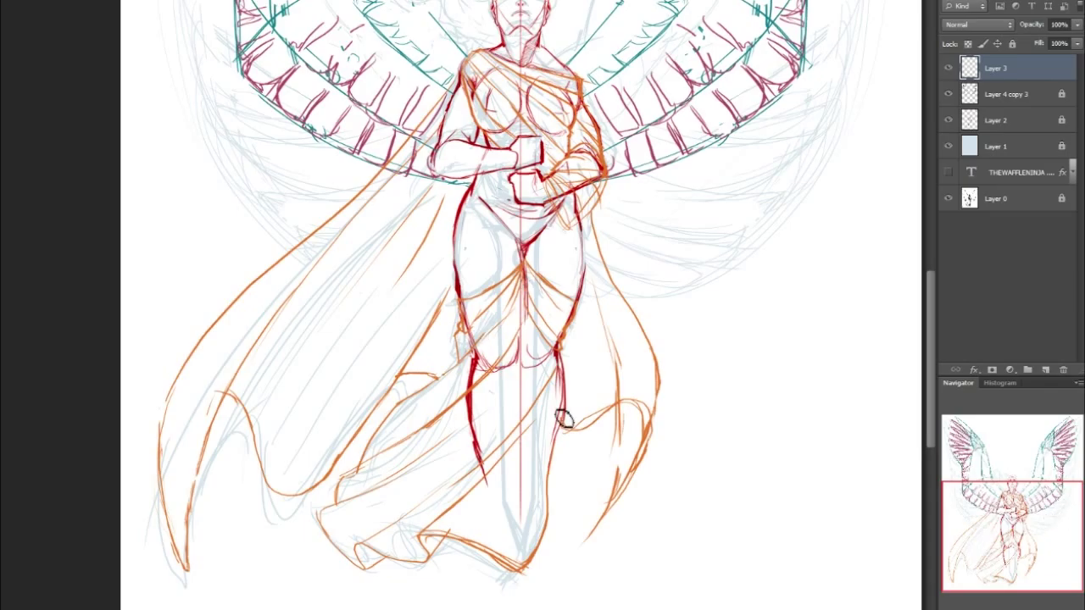
pyautogui.moveTo(629, 410); pyautogui.dragTo(630, 447)
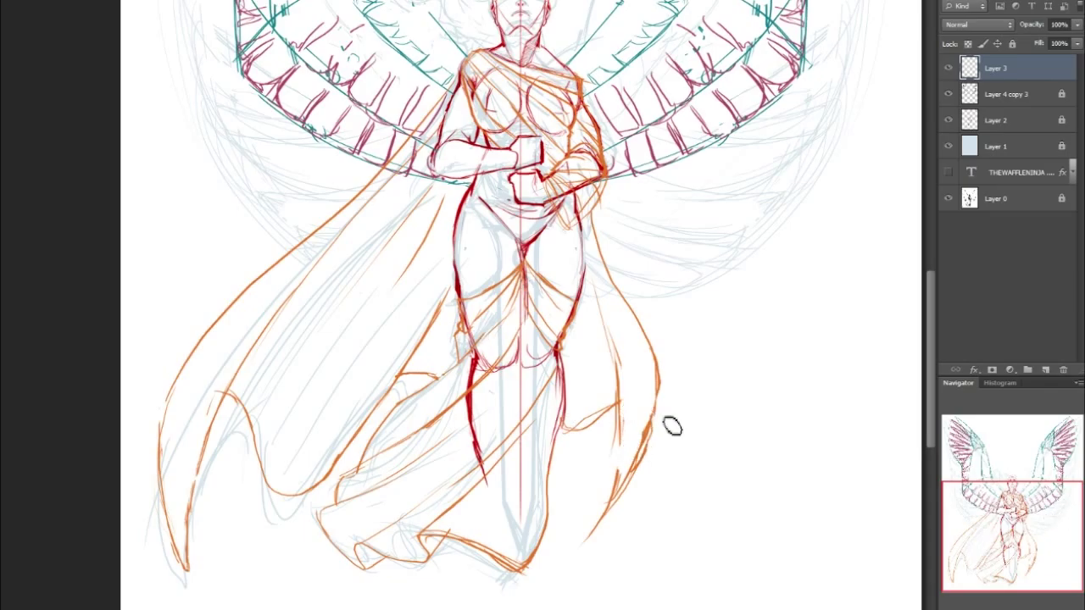
# Draw an orange blindfold across the angel's eyes, with a peaked lower edge at the nose and an arched upper edge
pyautogui.moveTo(993, 499); pyautogui.dragTo(997, 486)
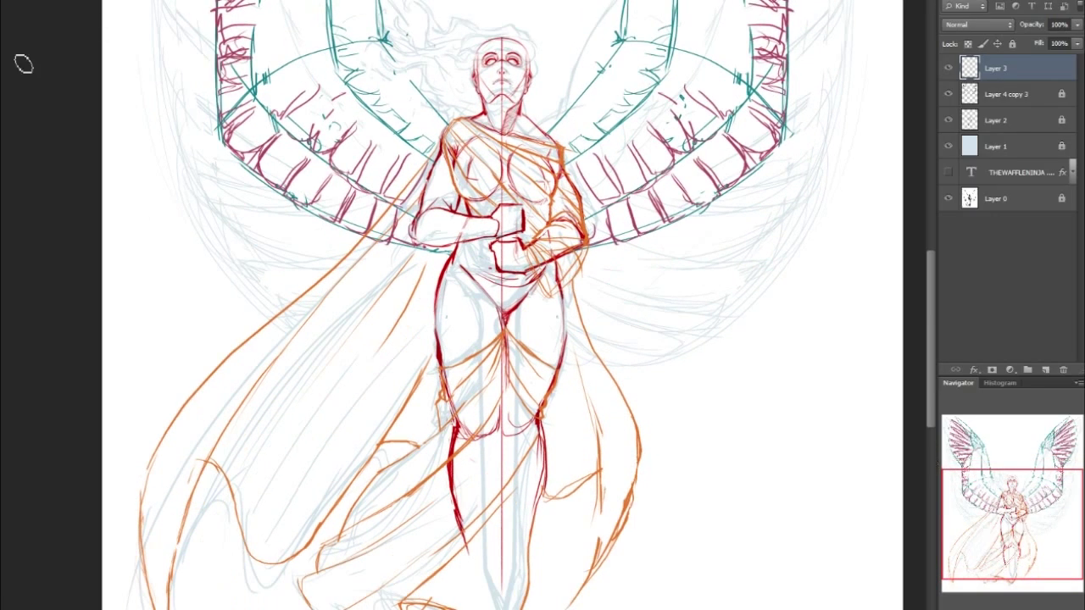
pyautogui.moveTo(1005, 488)
pyautogui.mouseDown()
pyautogui.moveTo(1010, 439)
pyautogui.moveTo(1005, 551)
pyautogui.moveTo(998, 537)
pyautogui.mouseUp()
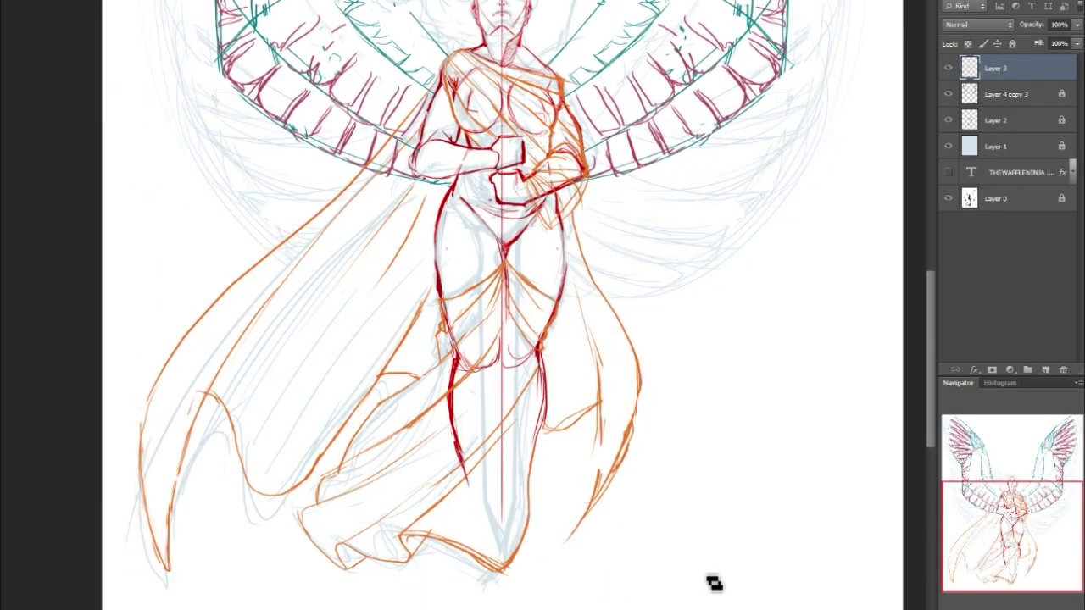
pyautogui.hotkey('ctrl', '+')
pyautogui.hotkey('ctrl', '+')
pyautogui.hotkey('ctrl', '+')
pyautogui.moveTo(989, 532); pyautogui.dragTo(1019, 480)
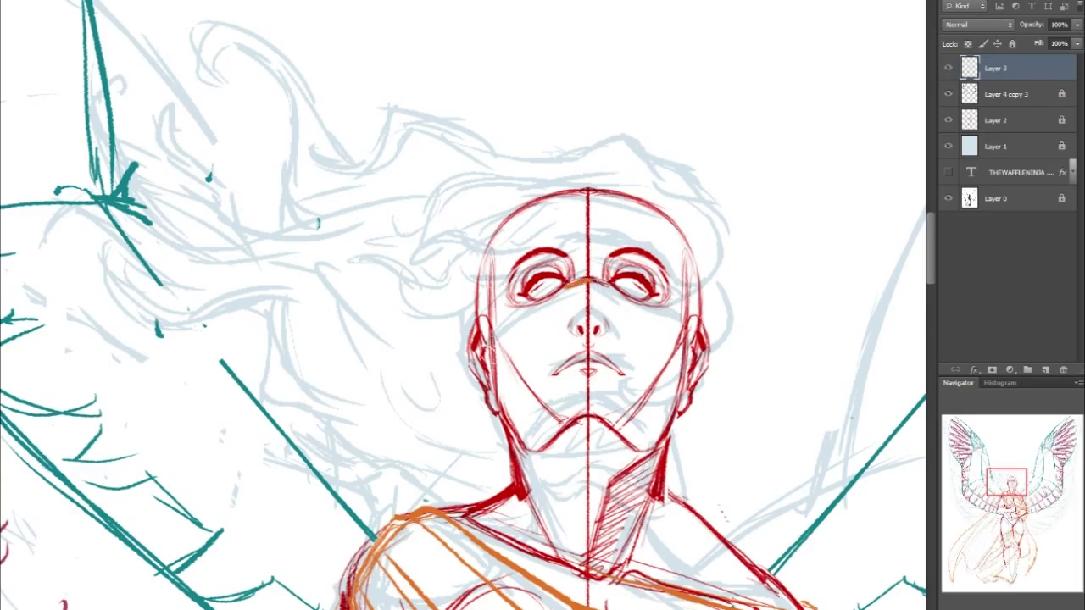
pyautogui.moveTo(492, 344); pyautogui.dragTo(589, 278)
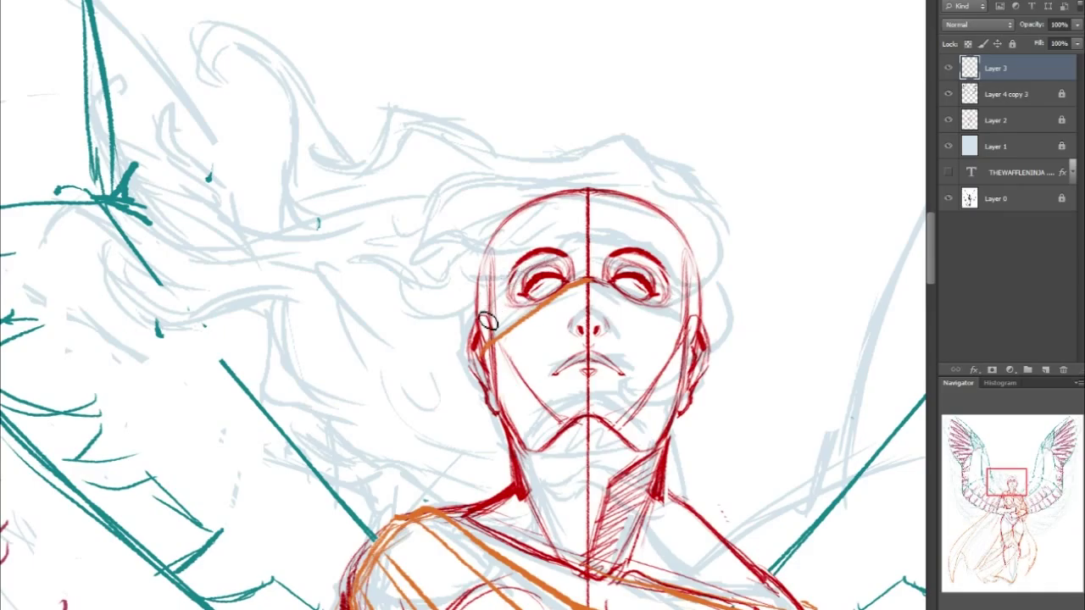
pyautogui.moveTo(483, 335)
pyautogui.mouseDown()
pyautogui.moveTo(513, 264)
pyautogui.moveTo(553, 253)
pyautogui.moveTo(577, 267)
pyautogui.mouseUp()
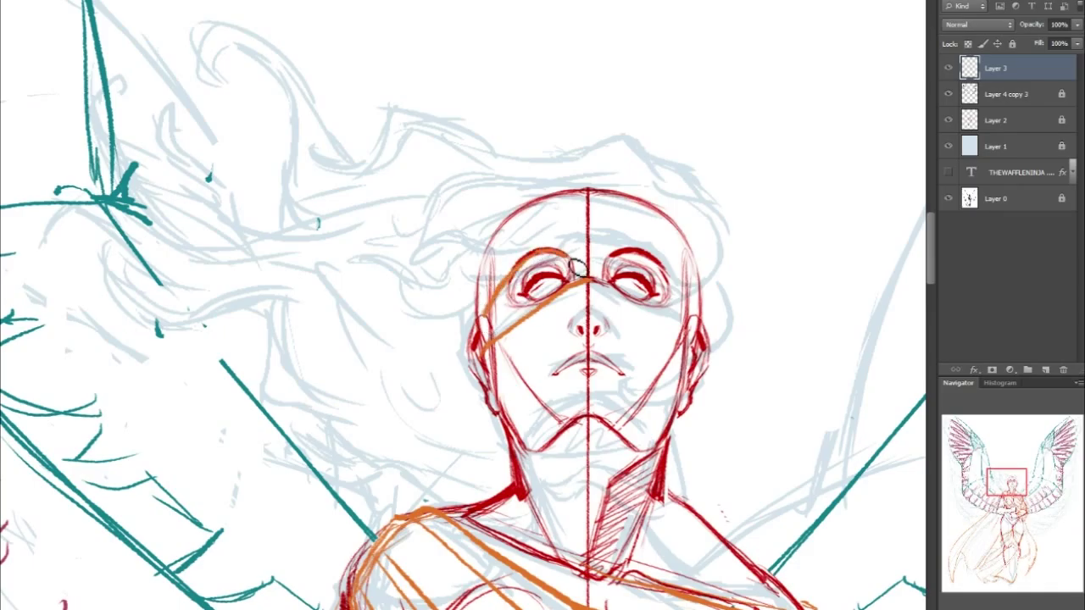
pyautogui.hotkey('ctrl', 'z')
pyautogui.moveTo(534, 263); pyautogui.dragTo(575, 254)
pyautogui.hotkey('ctrl', 'z')
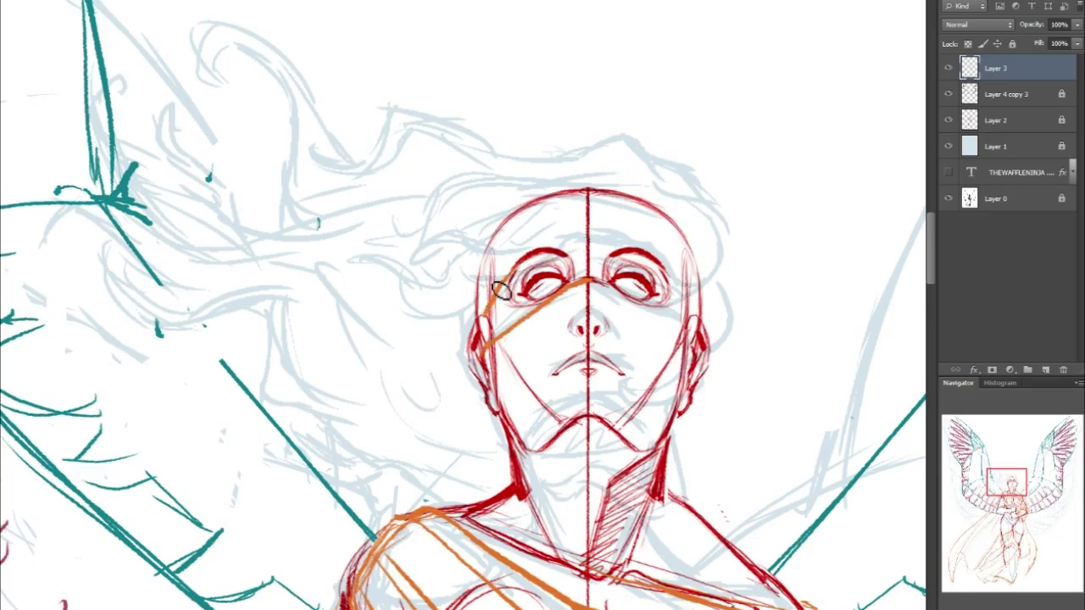
pyautogui.moveTo(542, 253); pyautogui.dragTo(606, 246)
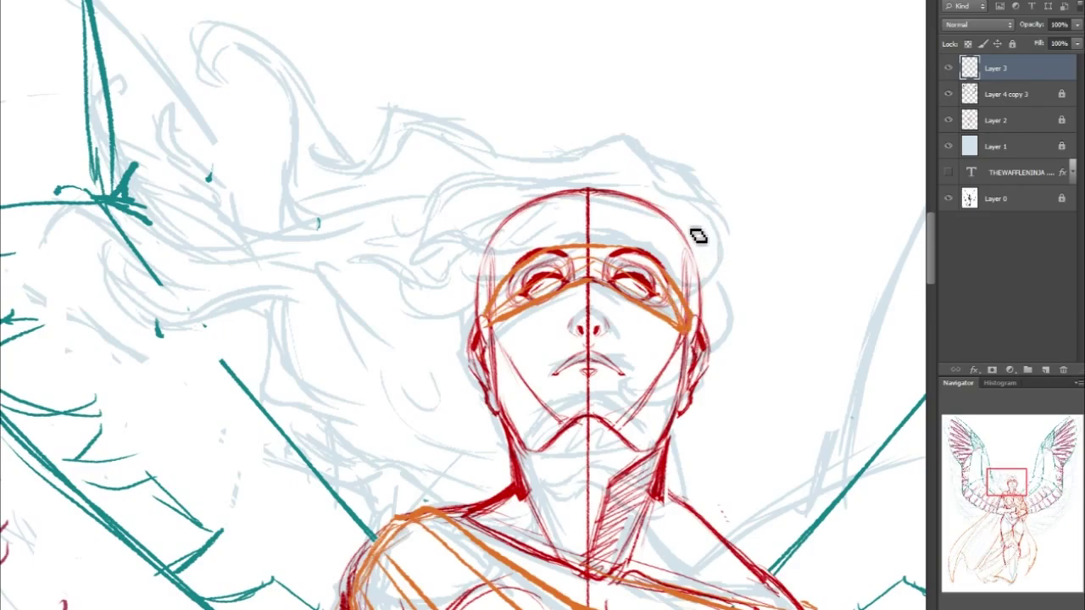
# Add a new layer between Layer 4 copy 3 and Layer 3
pyautogui.click(1029, 120)
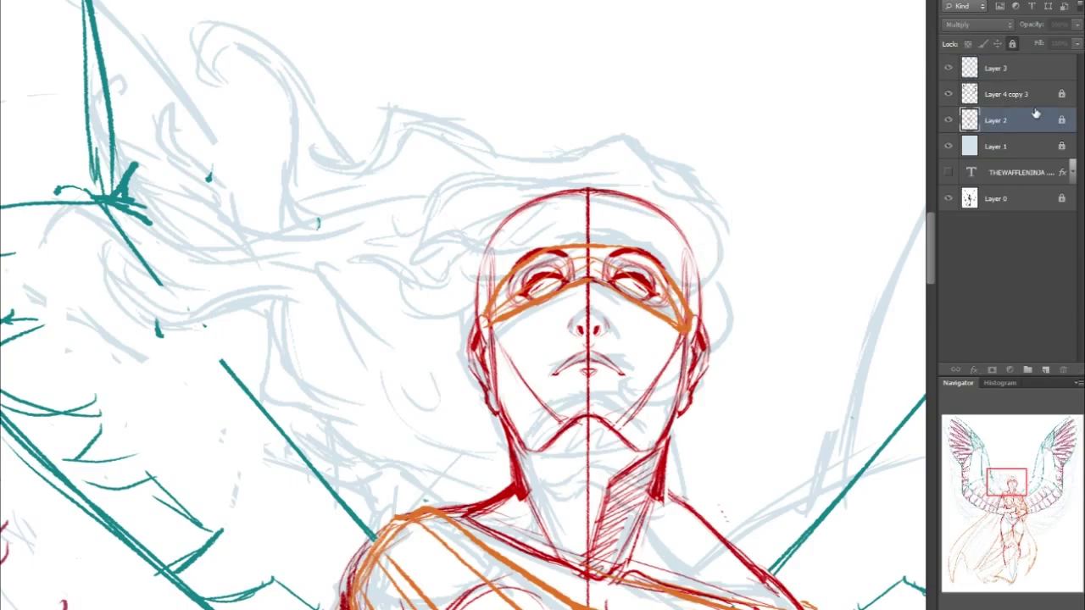
pyautogui.click(1019, 96)
pyautogui.click(1046, 370)
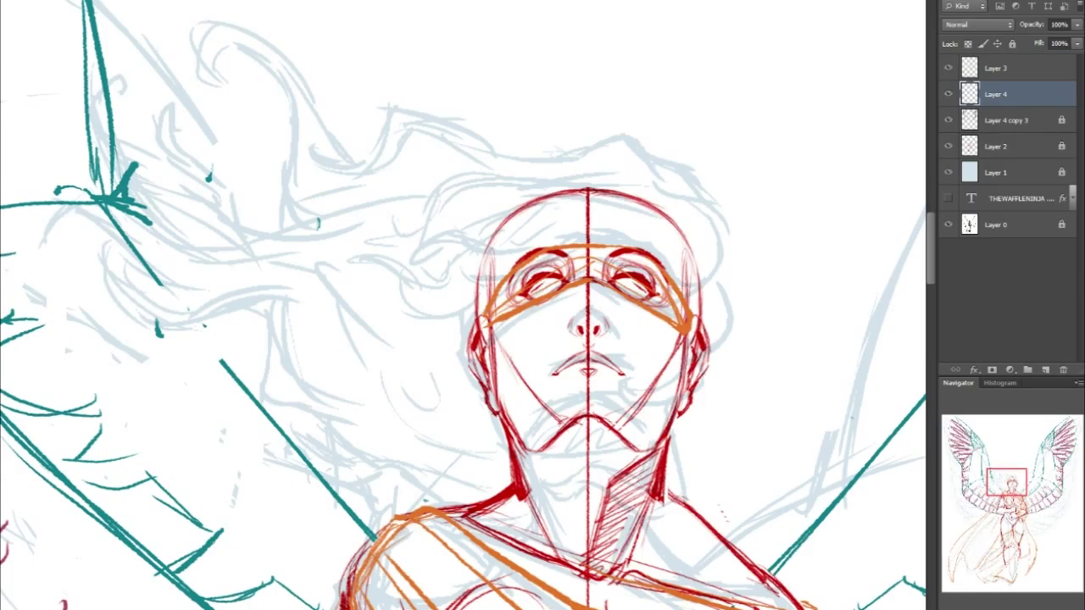
# Select the areas enclosed by the orange clothing lines on Layer 3, fill them with white on Layer 4, and deselect
pyautogui.click(1017, 73)
pyautogui.hotkey('ctrl', 'Up')
pyautogui.hotkey('ctrl', 'Down')
pyautogui.hotkey('ctrl', 'd')
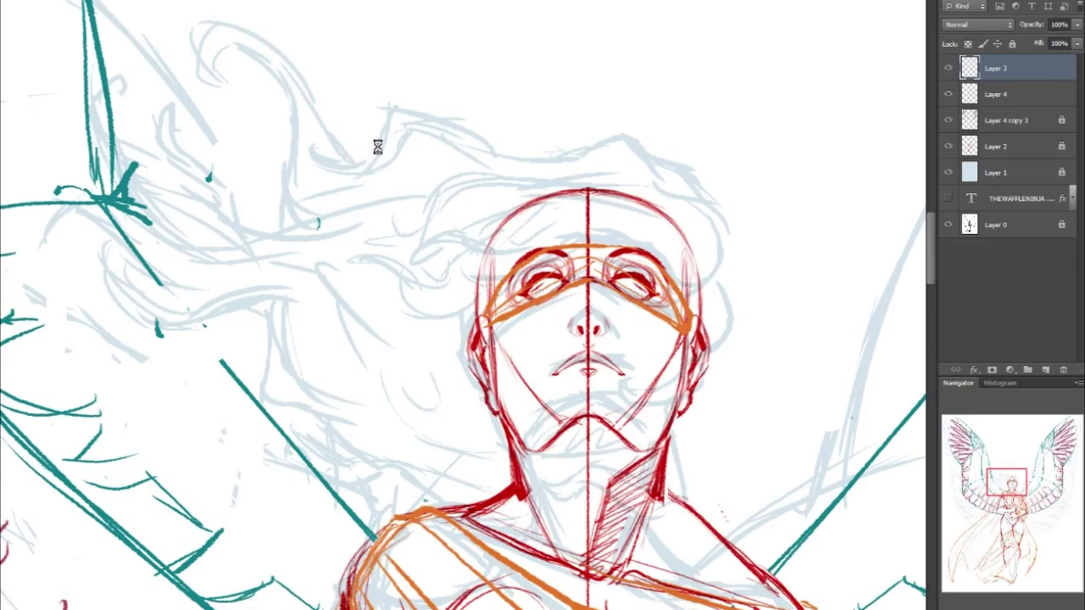
pyautogui.hotkey('ctrl', 'shift', 'd')
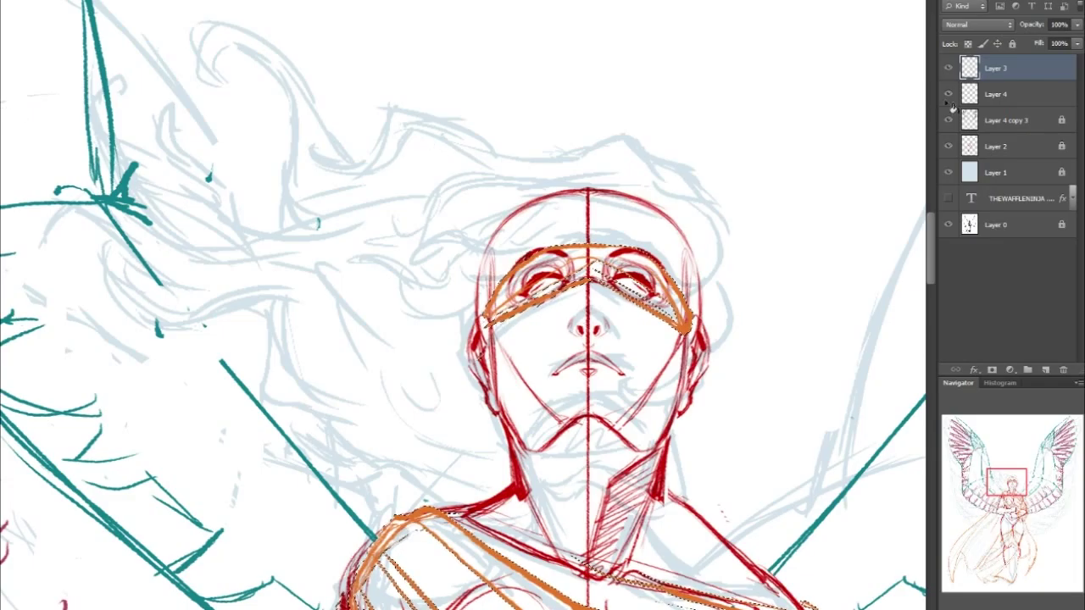
pyautogui.click(996, 94)
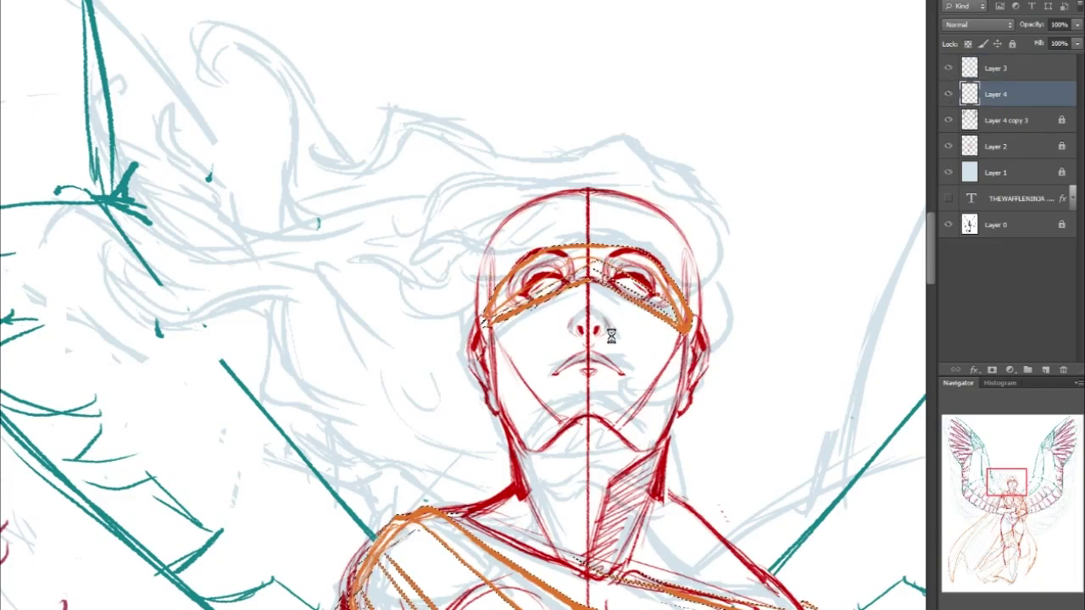
pyautogui.hotkey('ctrl', 'BackSpace')
pyautogui.hotkey('ctrl', 'd')
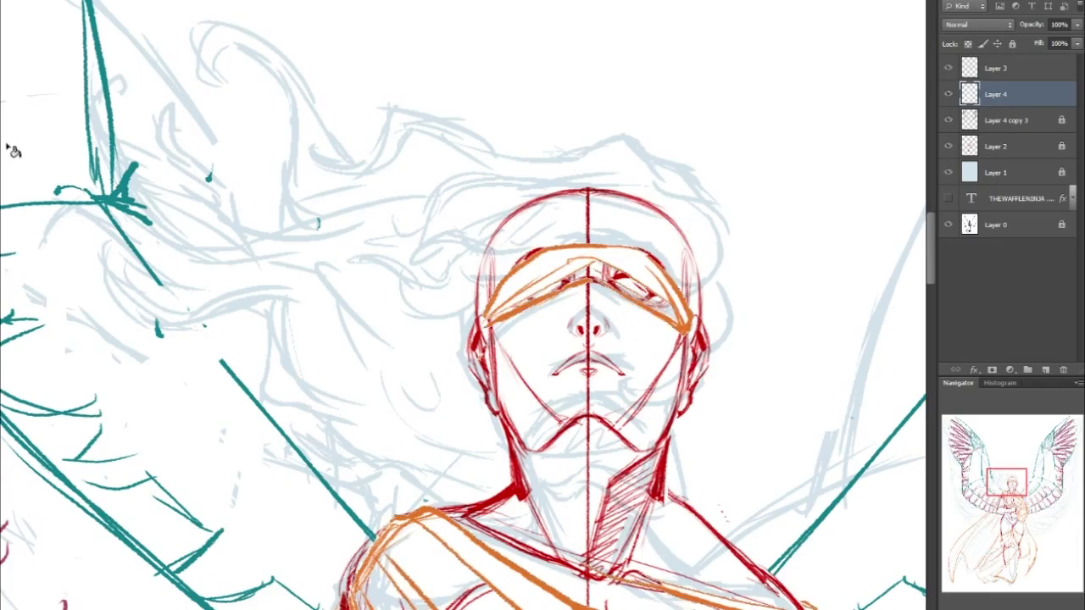
# Paint white with the brush over the remaining red eye lines inside the blindfold
pyautogui.click(13, 1)
pyautogui.click(15, 9)
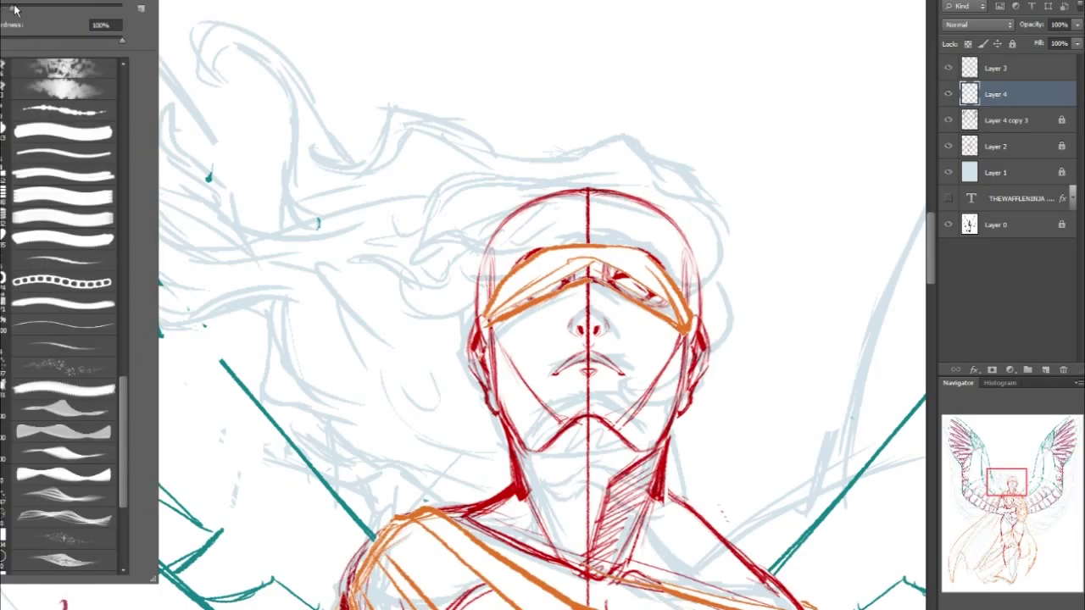
pyautogui.moveTo(503, 310)
pyautogui.mouseDown()
pyautogui.moveTo(592, 270)
pyautogui.moveTo(575, 269)
pyautogui.moveTo(603, 272)
pyautogui.moveTo(591, 265)
pyautogui.moveTo(653, 303)
pyautogui.mouseUp()
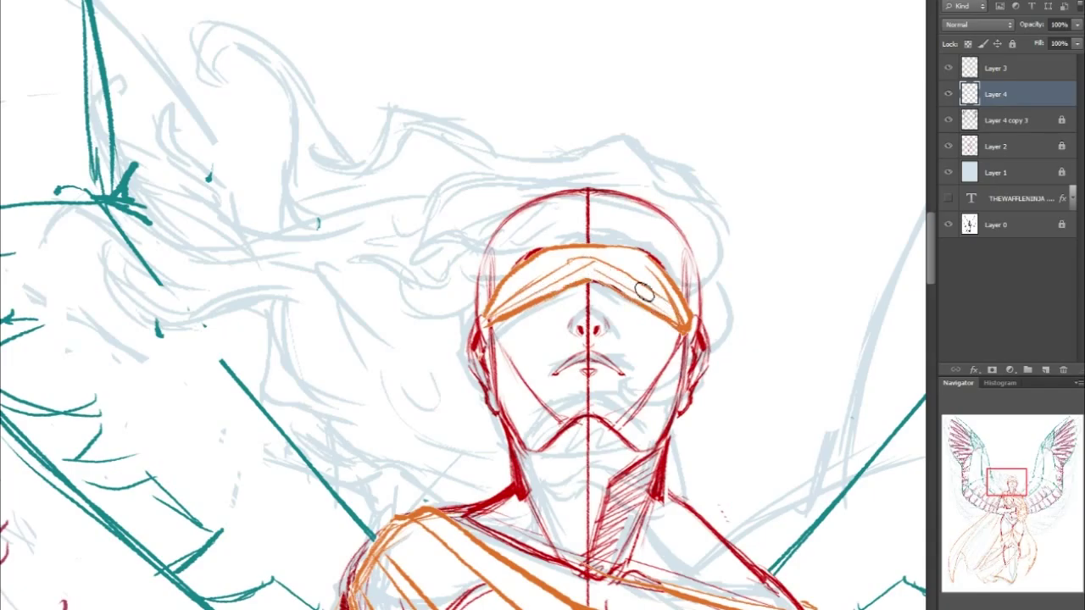
# Paint white on Layer 4 over body lines around the chest drape, fists and sleeve, undoing strokes that cover the hands
pyautogui.moveTo(1015, 485); pyautogui.dragTo(1017, 500)
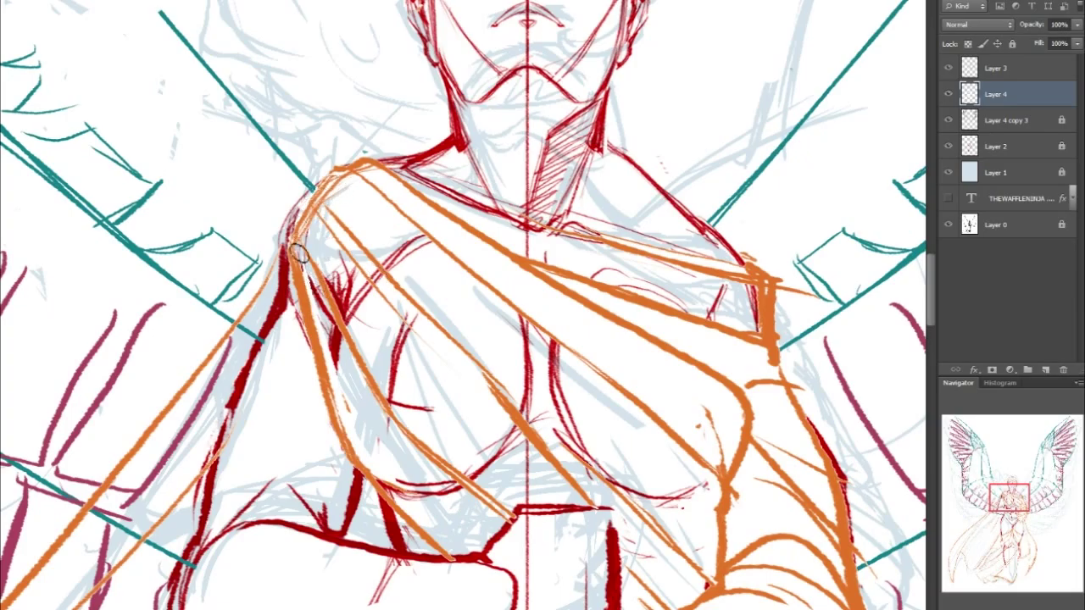
pyautogui.moveTo(455, 549)
pyautogui.mouseDown()
pyautogui.moveTo(510, 502)
pyautogui.moveTo(614, 508)
pyautogui.mouseUp()
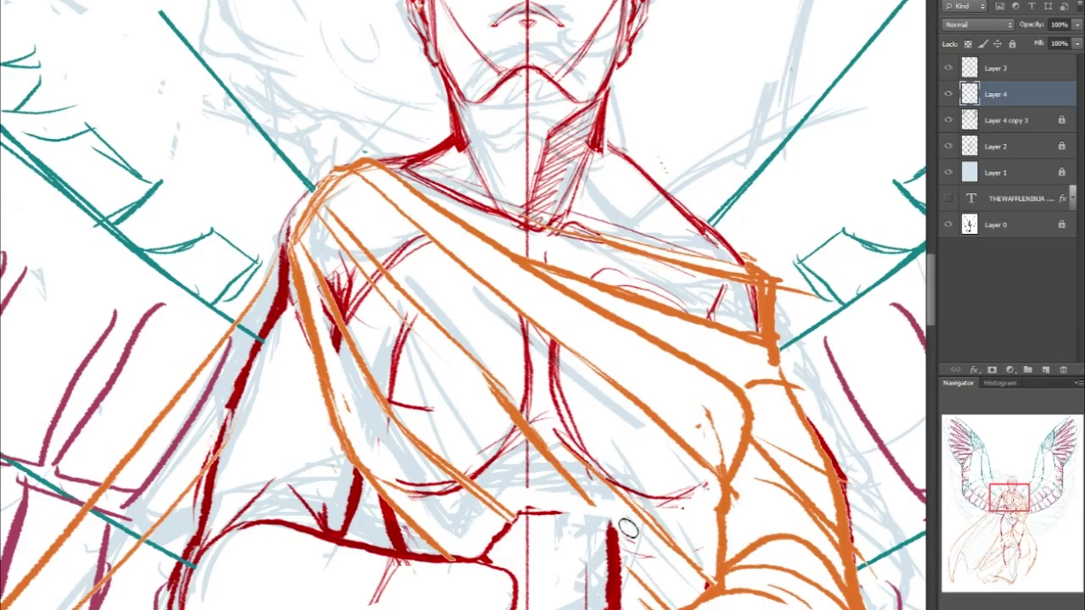
pyautogui.moveTo(637, 478); pyautogui.dragTo(744, 280)
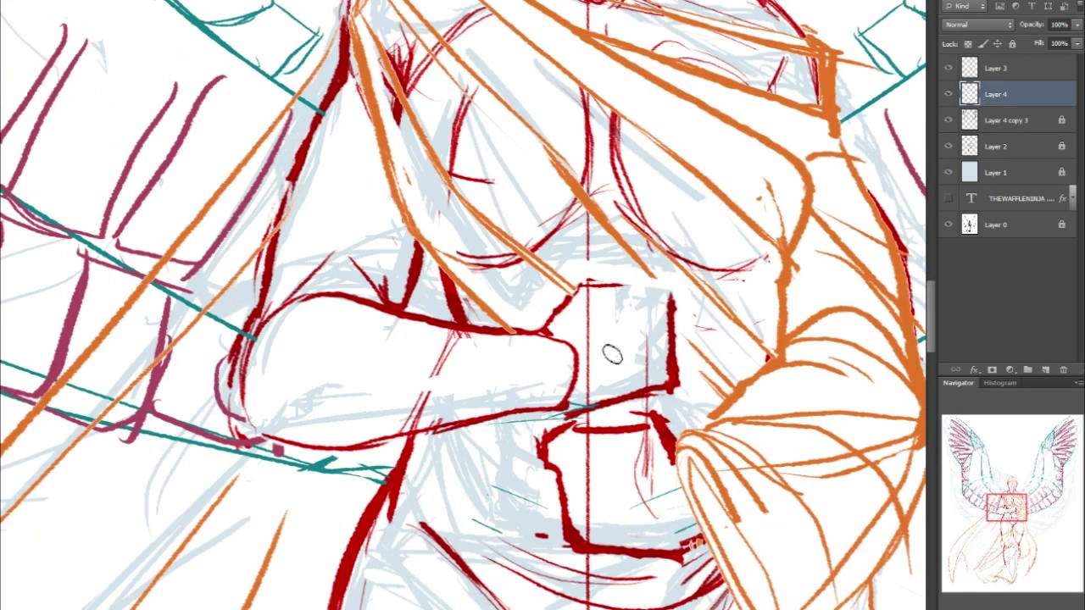
pyautogui.hotkey('ctrl', 'z')
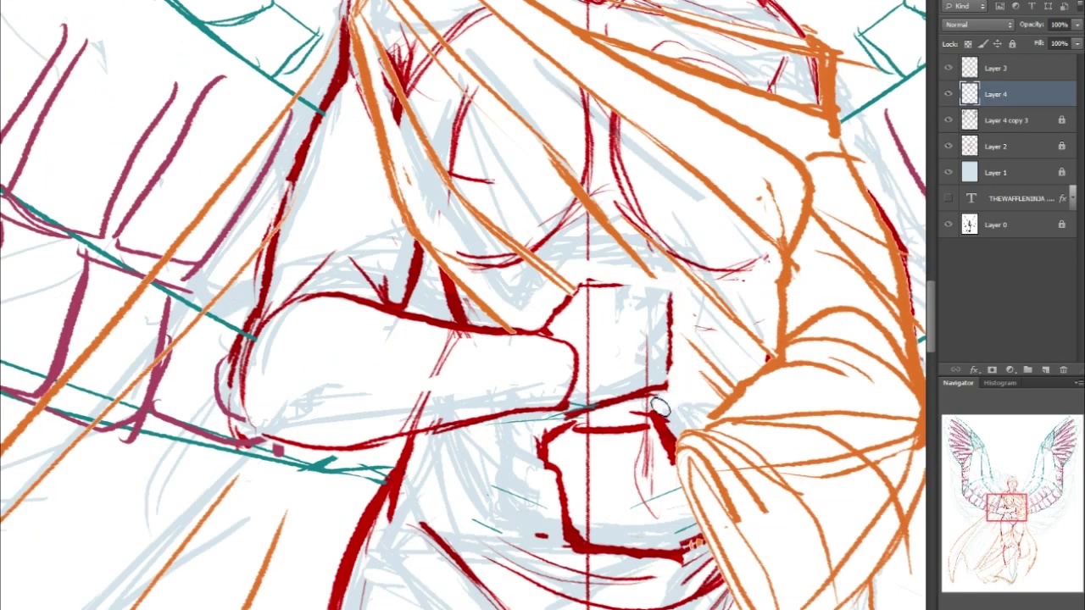
pyautogui.moveTo(303, 306); pyautogui.dragTo(60, 140)
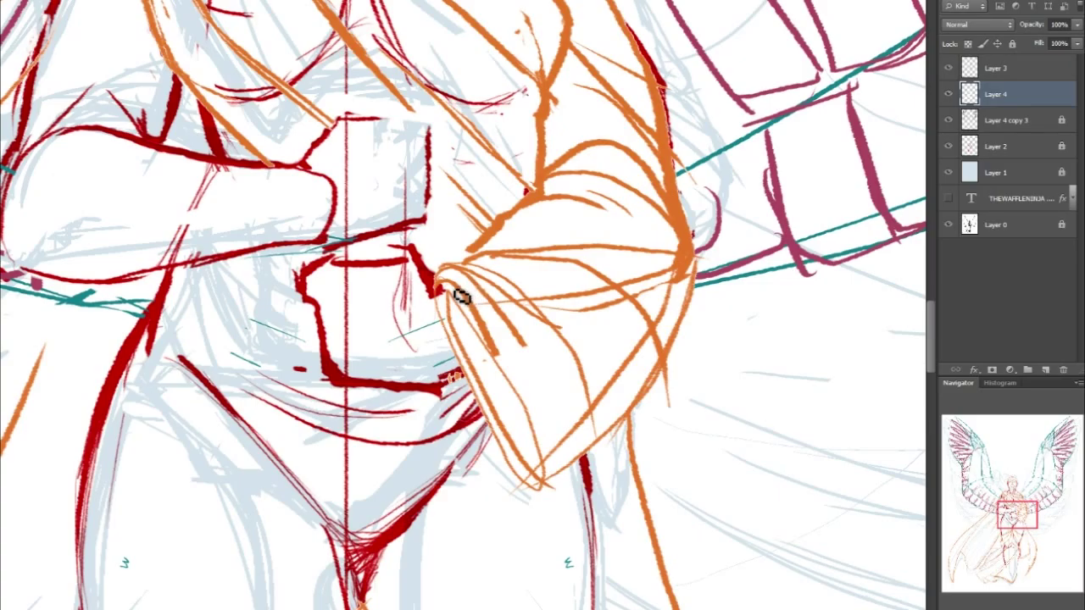
pyautogui.moveTo(461, 354)
pyautogui.mouseDown()
pyautogui.moveTo(453, 370)
pyautogui.moveTo(489, 359)
pyautogui.mouseUp()
pyautogui.moveTo(1031, 511); pyautogui.dragTo(1018, 504)
pyautogui.moveTo(591, 258)
pyautogui.mouseDown()
pyautogui.moveTo(662, 261)
pyautogui.moveTo(652, 350)
pyautogui.mouseUp()
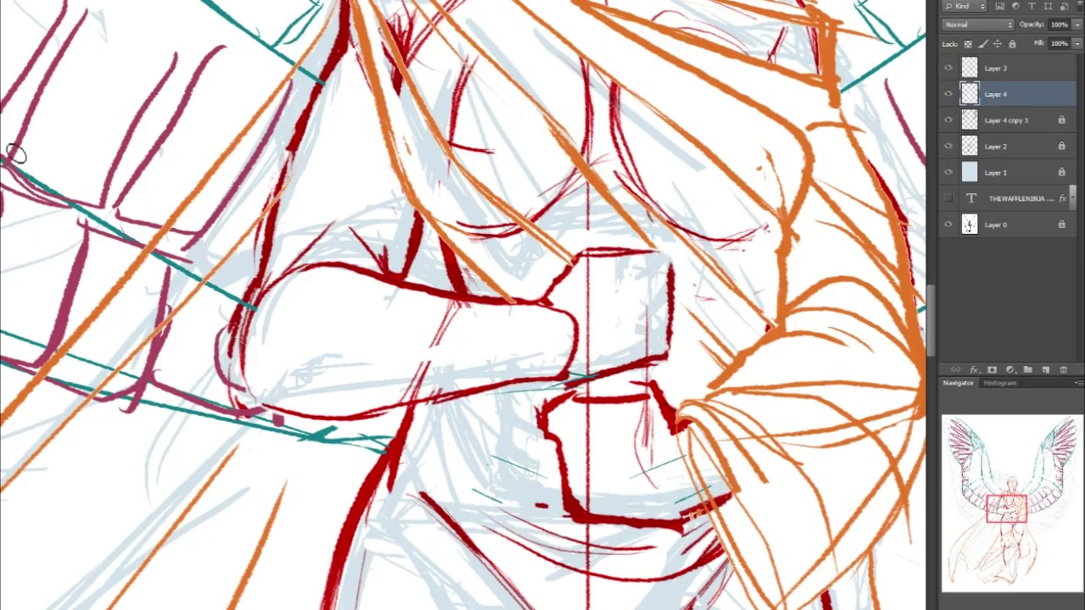
# Fill the torso drape's sections with white to hide the chest lines, and paint out the collarbone lines beneath its upper edge
pyautogui.click(556, 149)
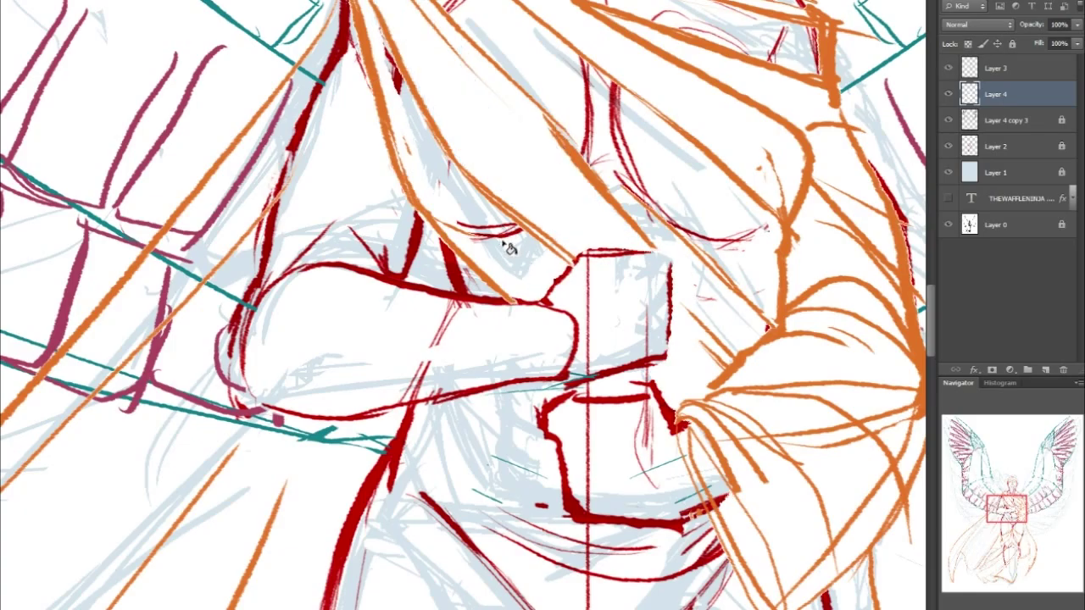
pyautogui.hotkey('ctrl', 'z')
pyautogui.hotkey('ctrl', 'z')
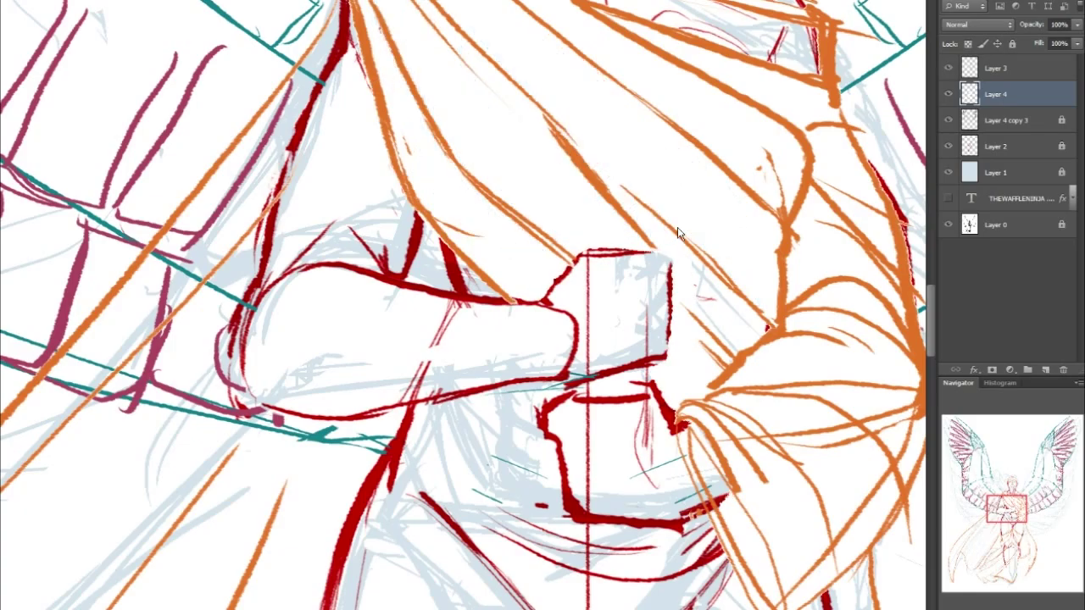
pyautogui.hotkey('ctrl', 'z')
pyautogui.moveTo(696, 6); pyautogui.dragTo(576, 212)
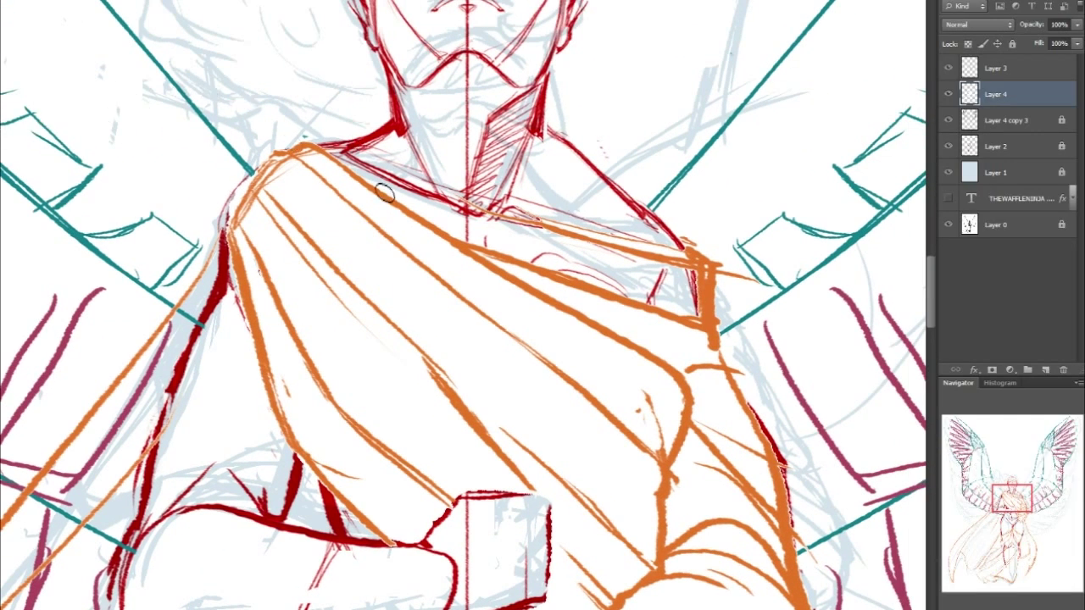
pyautogui.moveTo(443, 208)
pyautogui.mouseDown()
pyautogui.moveTo(685, 285)
pyautogui.moveTo(678, 312)
pyautogui.moveTo(633, 264)
pyautogui.moveTo(580, 281)
pyautogui.moveTo(450, 225)
pyautogui.mouseUp()
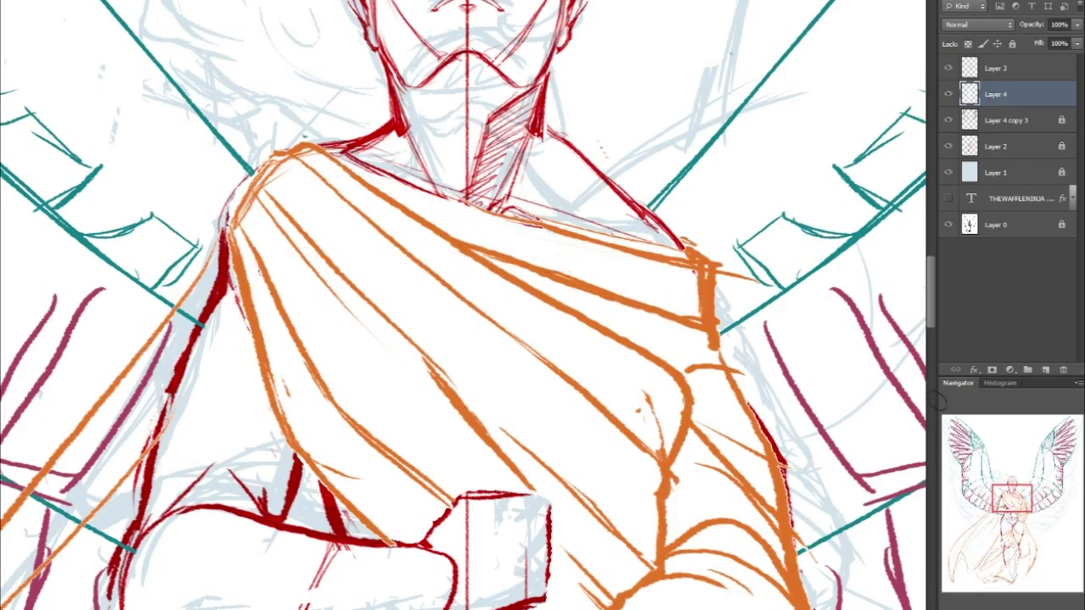
pyautogui.moveTo(1023, 487); pyautogui.dragTo(1021, 542)
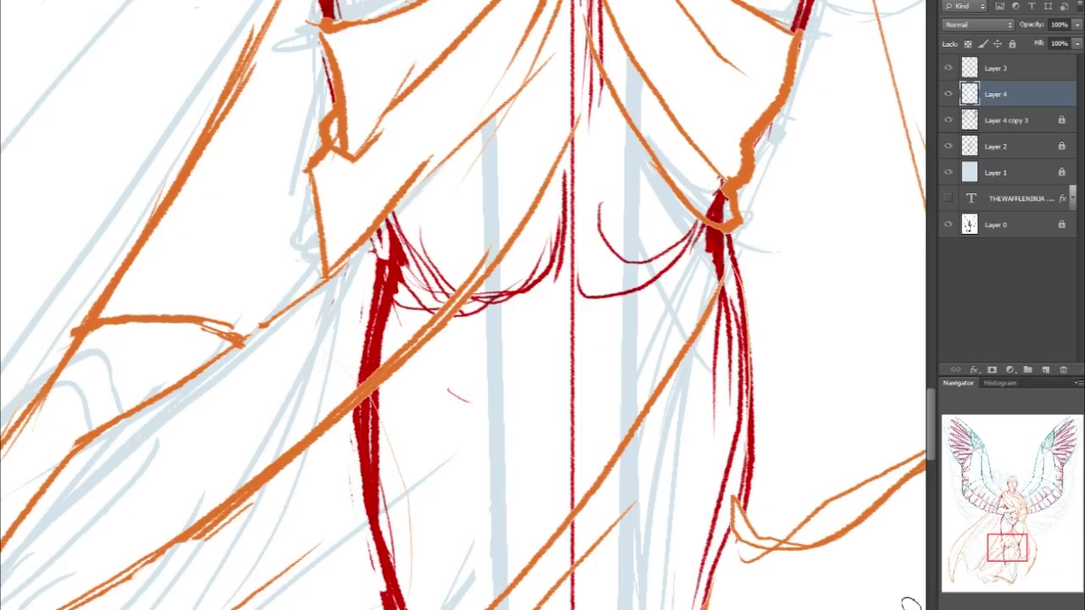
# Paint white on Layer 4 over the red leg lines and the center line beneath the skirt drapery
pyautogui.hotkey('ctrl', '-')
pyautogui.hotkey('ctrl', '-')
pyautogui.hotkey('ctrl', '-')
pyautogui.hotkey('ctrl', '-')
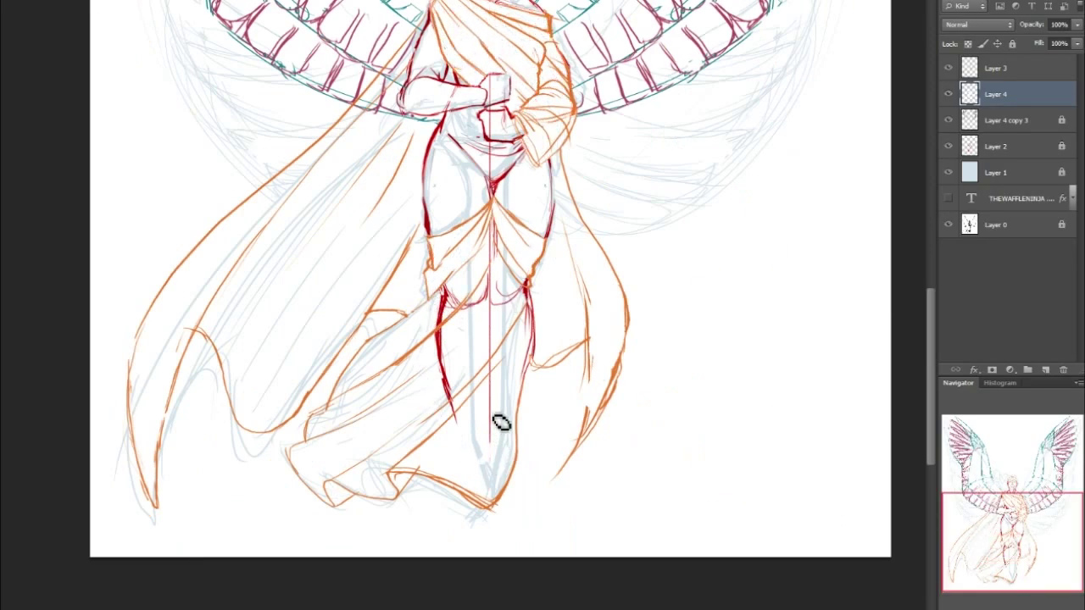
pyautogui.moveTo(526, 382)
pyautogui.mouseDown()
pyautogui.moveTo(537, 351)
pyautogui.moveTo(525, 279)
pyautogui.mouseUp()
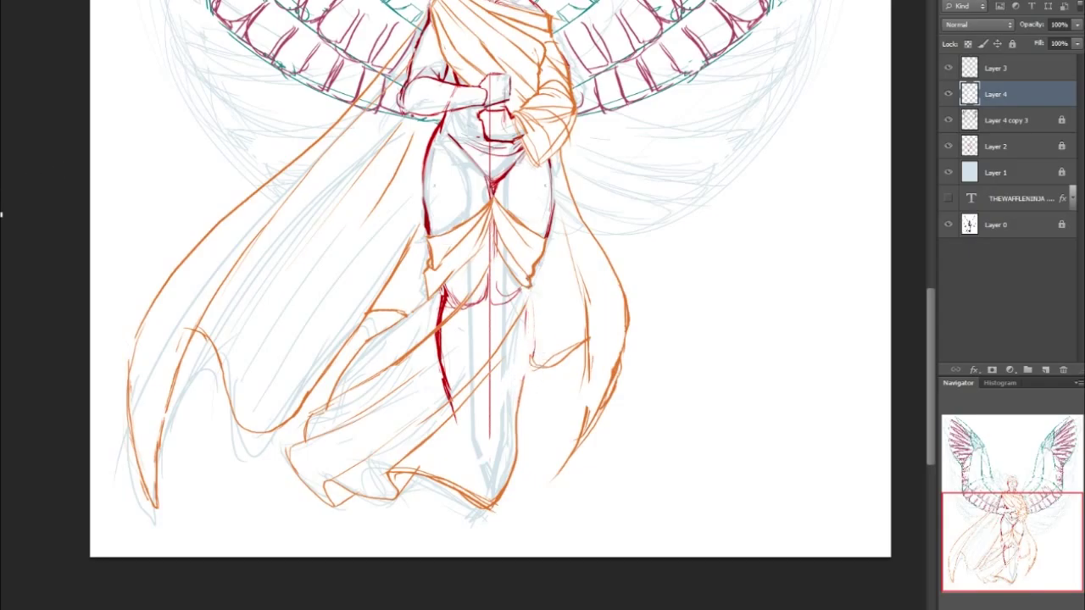
pyautogui.click(479, 329)
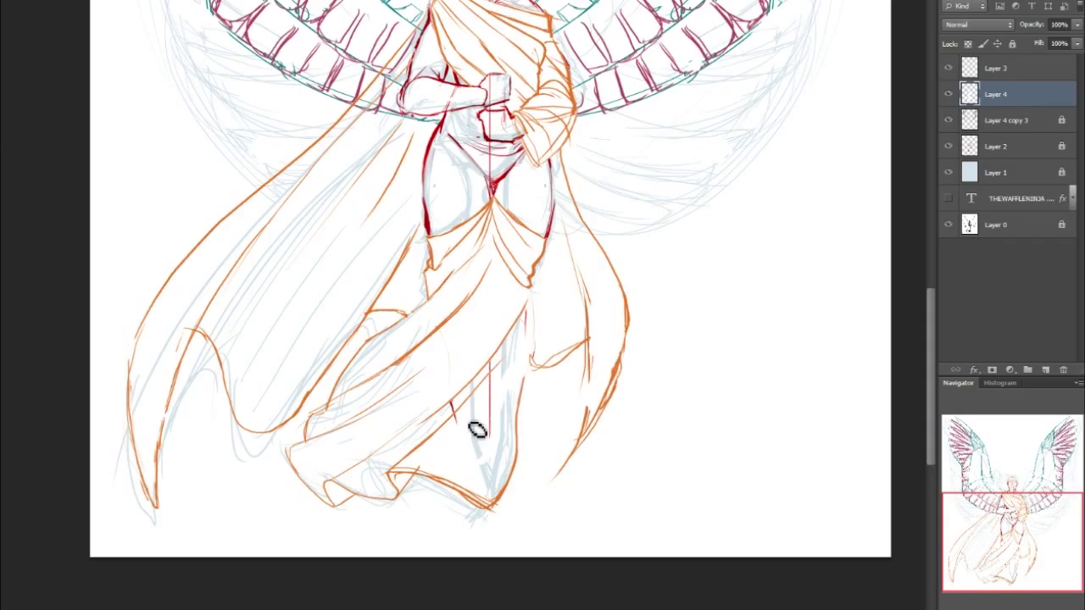
pyautogui.moveTo(491, 429); pyautogui.dragTo(491, 364)
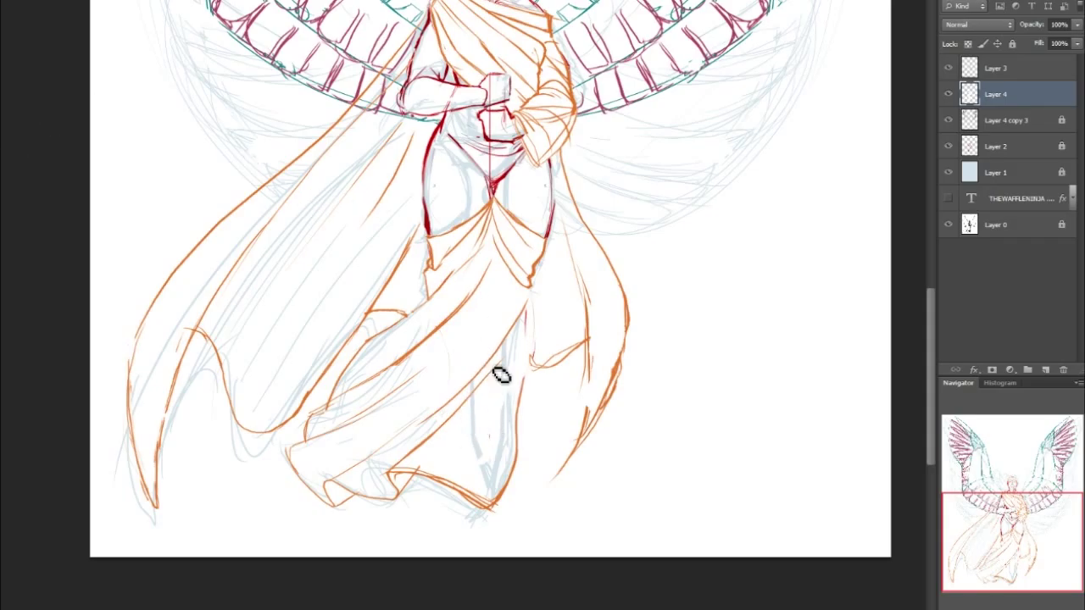
pyautogui.moveTo(527, 312); pyautogui.dragTo(529, 345)
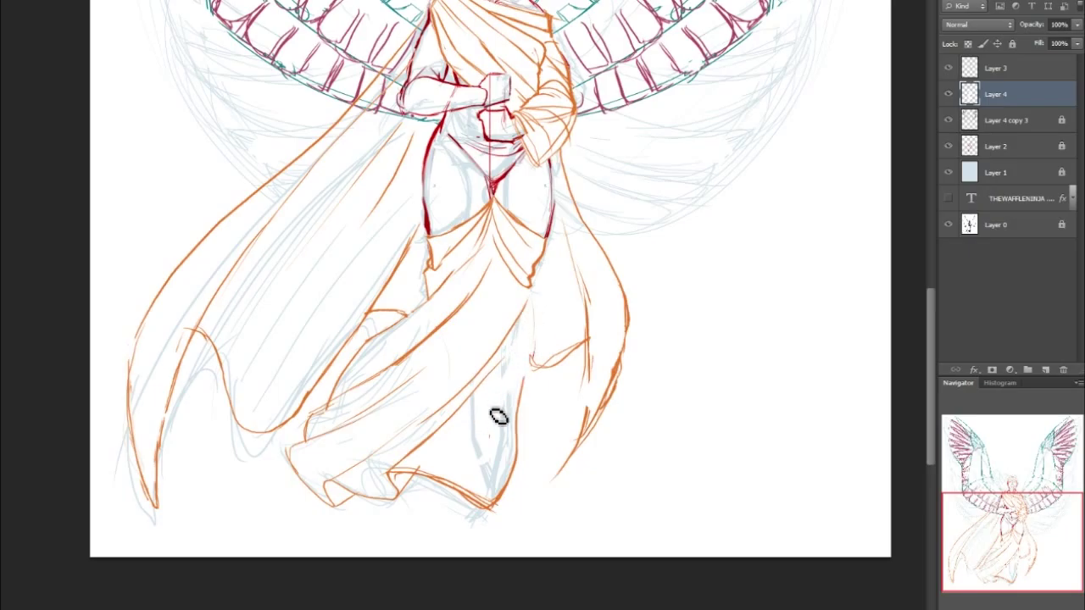
# On Layer 3, draw the missing orange skirt edge below the hip drape, undoing one stray stroke
pyautogui.moveTo(1038, 509); pyautogui.dragTo(1040, 498)
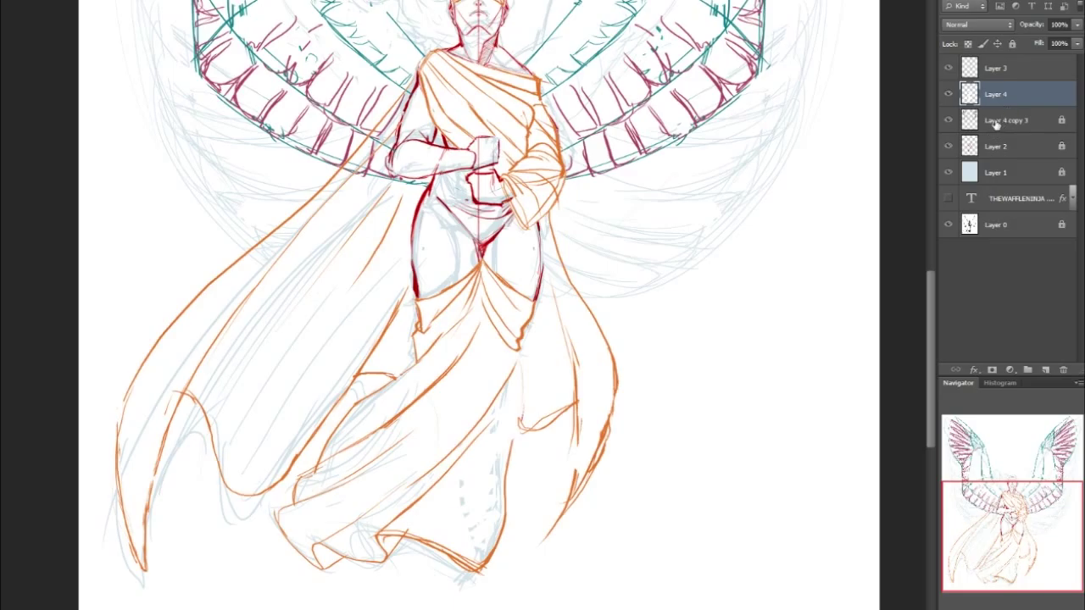
pyautogui.click(974, 69)
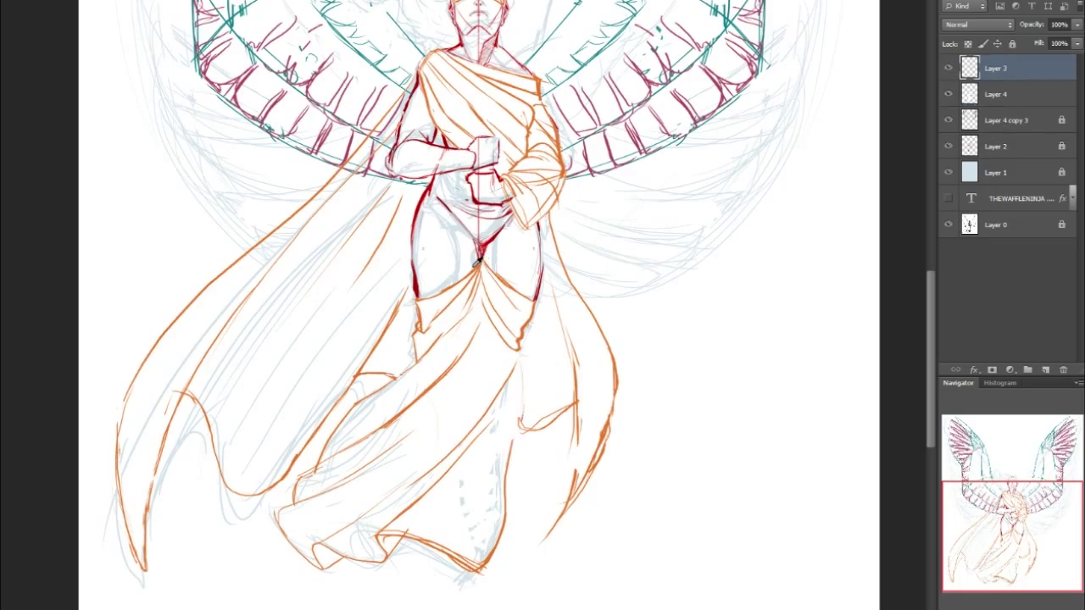
pyautogui.moveTo(522, 363)
pyautogui.mouseDown()
pyautogui.moveTo(522, 422)
pyautogui.moveTo(523, 373)
pyautogui.mouseUp()
pyautogui.moveTo(512, 439); pyautogui.dragTo(521, 383)
pyautogui.hotkey('ctrl', 'z')
pyautogui.moveTo(523, 345); pyautogui.dragTo(528, 379)
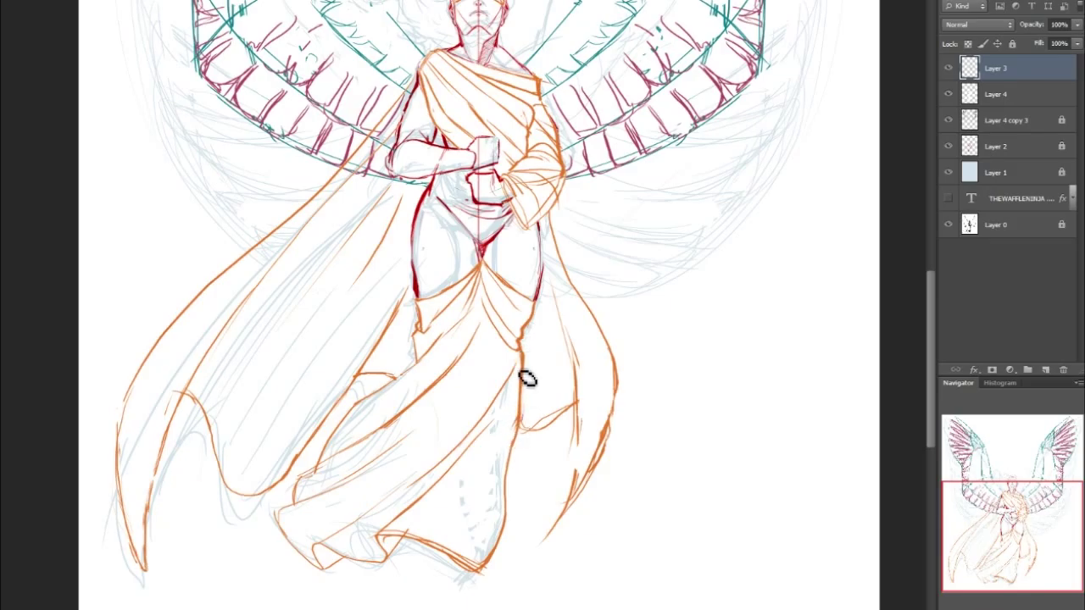
# Set Layer 4's fill to 75% and lock both Layer 4 and Layer 3
pyautogui.moveTo(1037, 523); pyautogui.dragTo(1020, 501)
pyautogui.click(1019, 94)
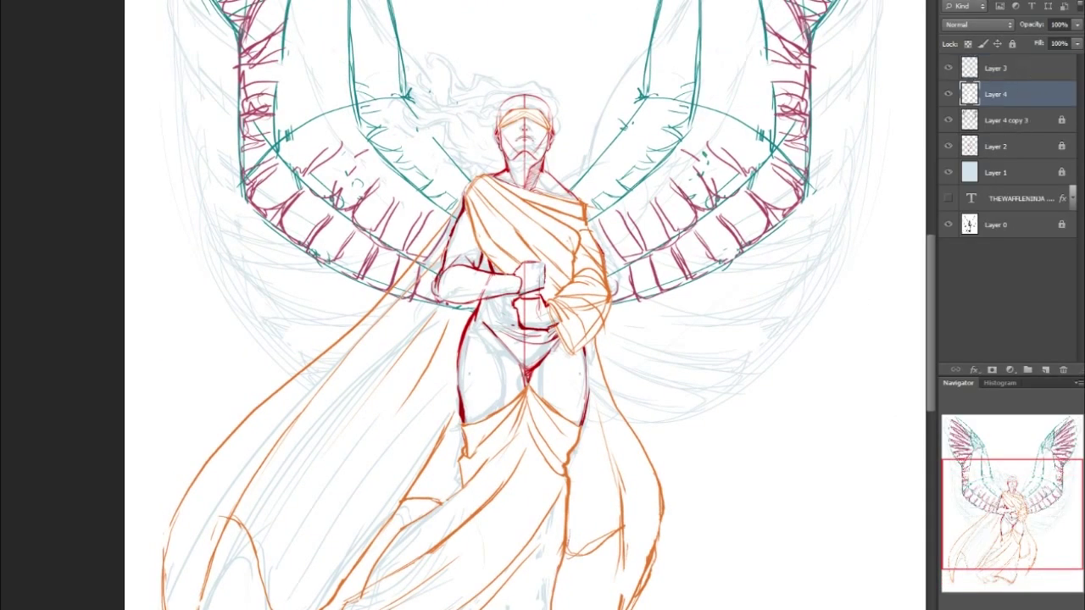
pyautogui.click(1075, 44)
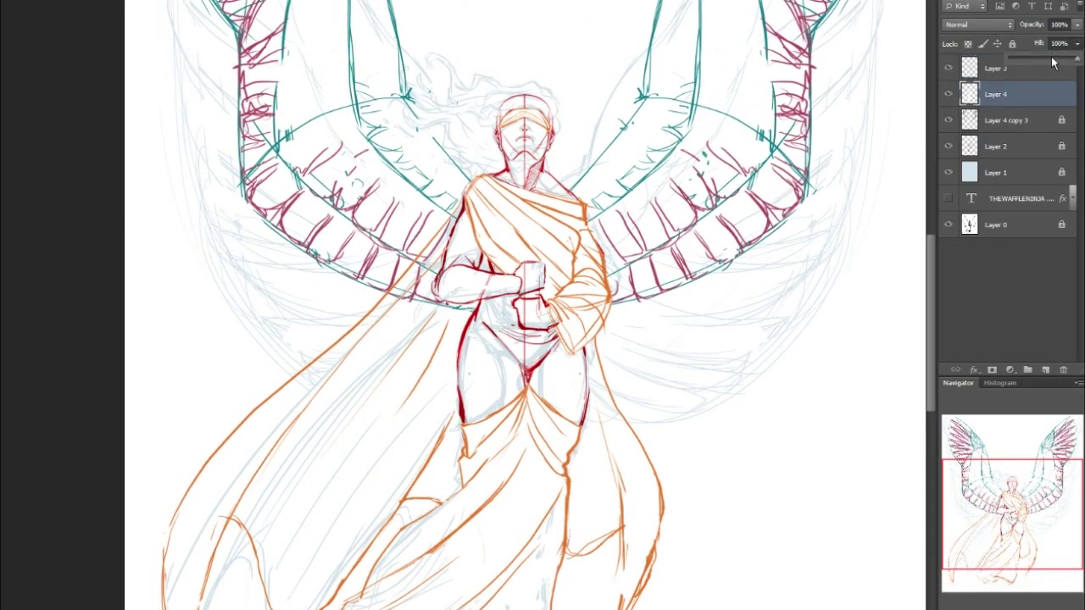
pyautogui.moveTo(1048, 61); pyautogui.dragTo(1061, 57)
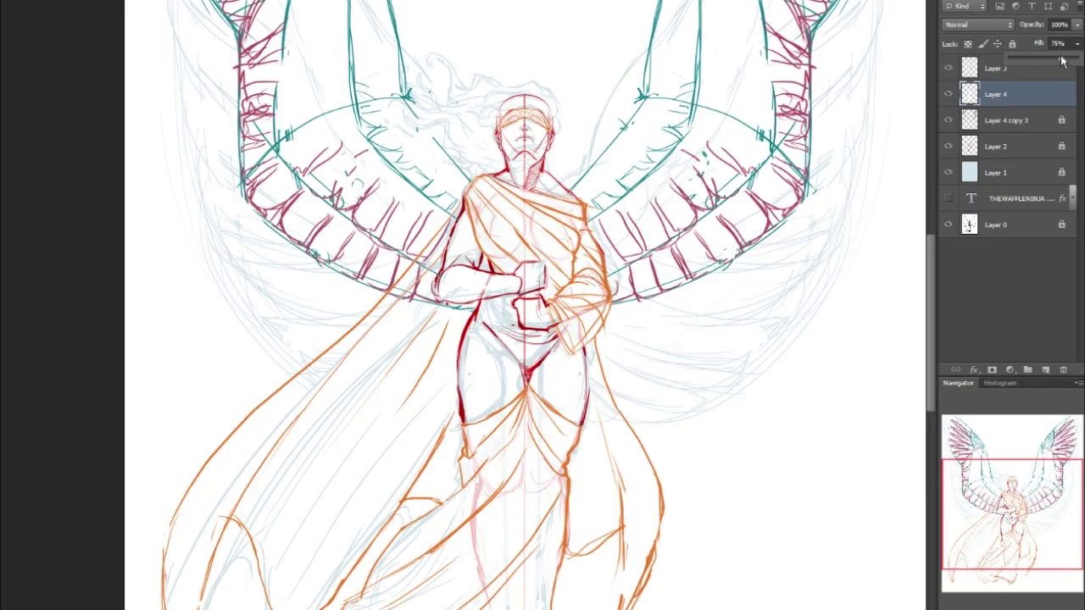
pyautogui.click(1012, 43)
pyautogui.click(1031, 67)
pyautogui.click(1012, 44)
# Add a new layer above Layer 3 and hide Layer 1 to expose the black sketch
pyautogui.moveTo(1036, 521)
pyautogui.mouseDown()
pyautogui.moveTo(1031, 551)
pyautogui.moveTo(1045, 450)
pyautogui.moveTo(1037, 502)
pyautogui.mouseUp()
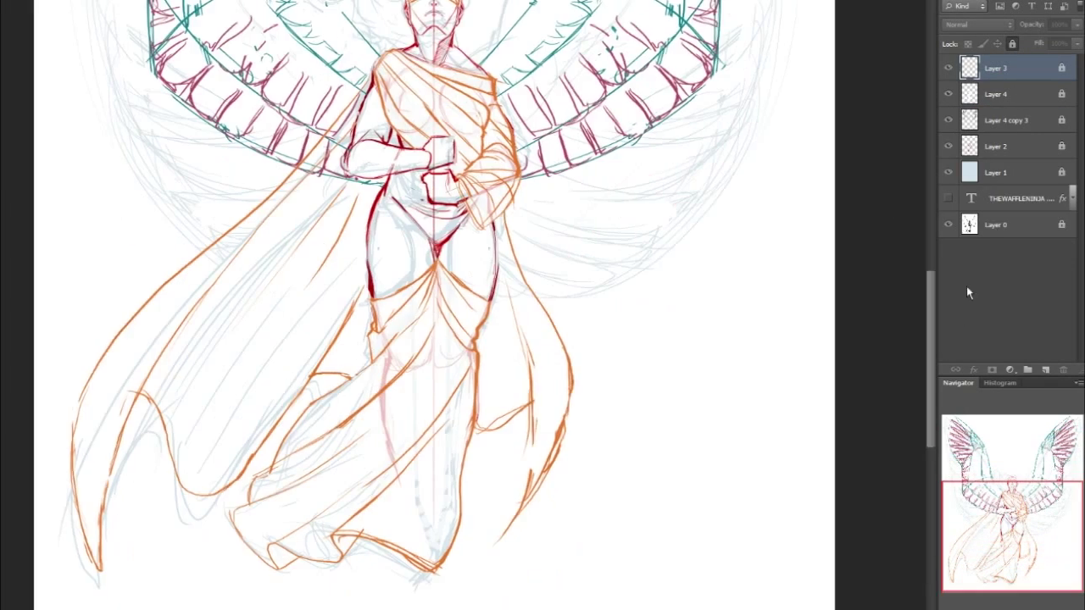
pyautogui.click(1045, 370)
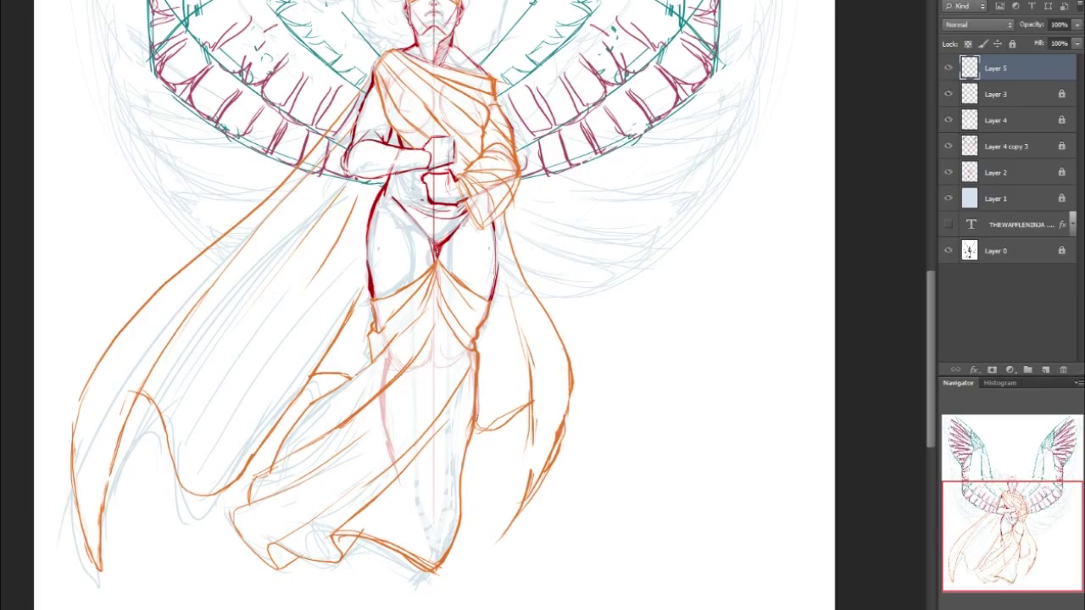
pyautogui.click(950, 200)
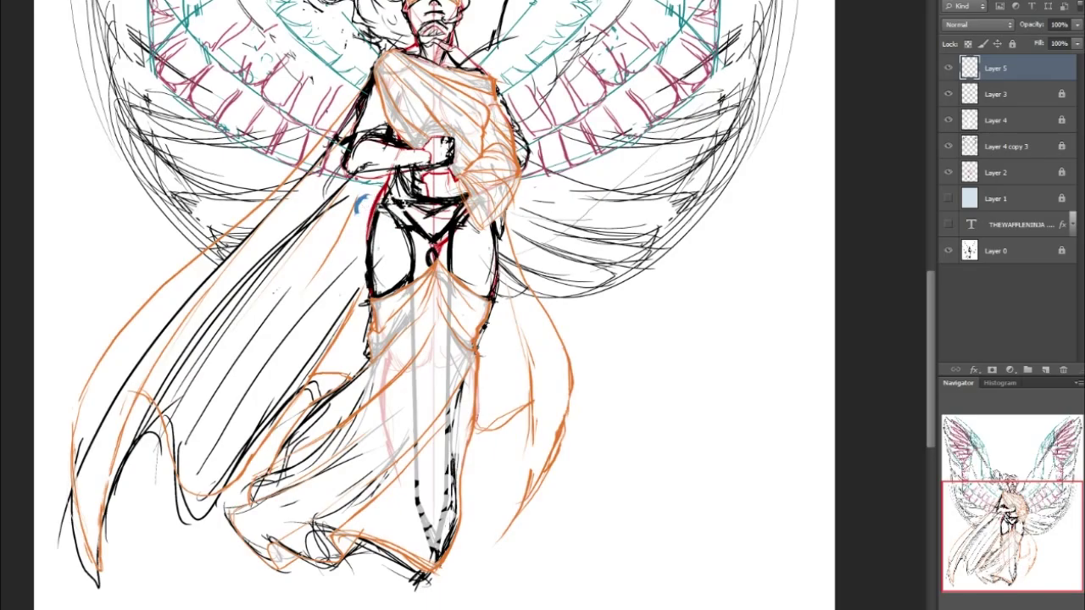
# Sketch one half of the sword's crossguard in blue, along with the two straight lines running down its center
pyautogui.moveTo(359, 204); pyautogui.dragTo(468, 198)
pyautogui.moveTo(360, 210)
pyautogui.mouseDown()
pyautogui.moveTo(393, 202)
pyautogui.moveTo(410, 222)
pyautogui.mouseUp()
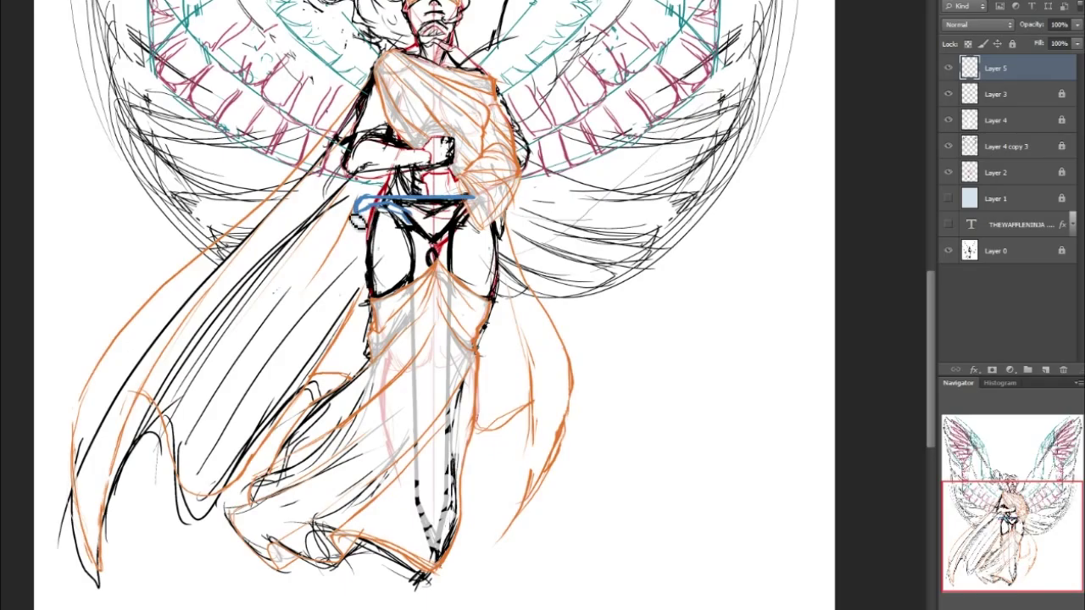
pyautogui.moveTo(408, 217); pyautogui.dragTo(431, 239)
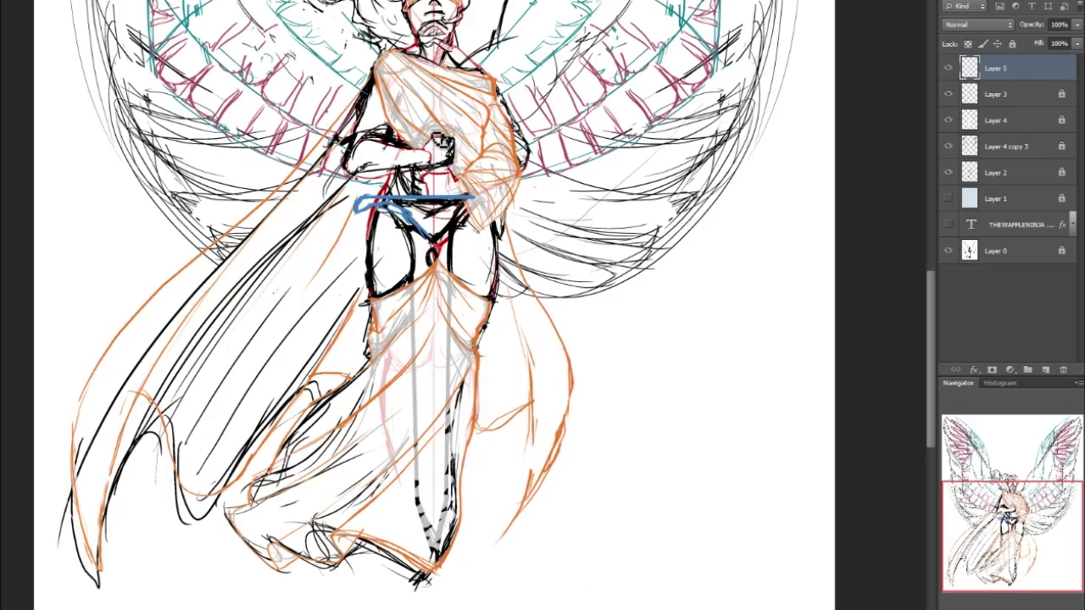
pyautogui.moveTo(432, 125); pyautogui.dragTo(431, 404)
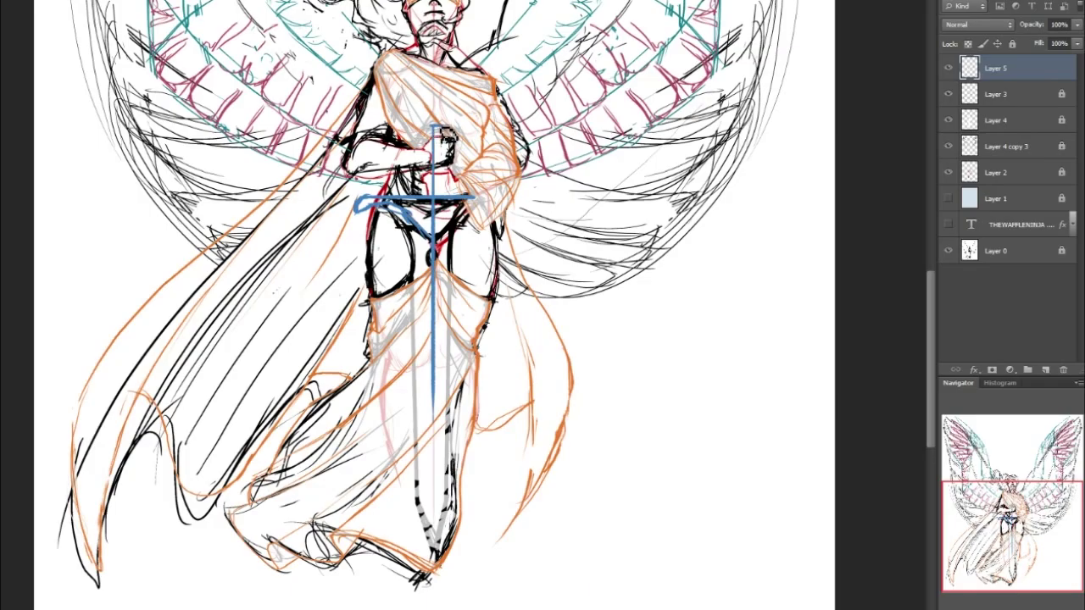
pyautogui.moveTo(441, 127); pyautogui.dragTo(441, 430)
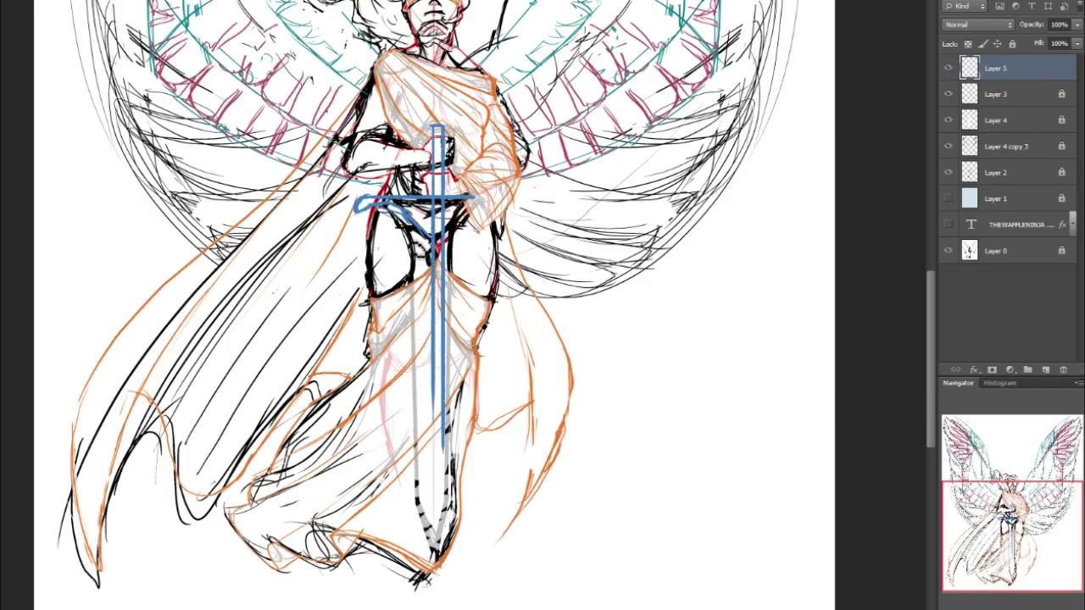
pyautogui.moveTo(405, 217)
pyautogui.mouseDown()
pyautogui.moveTo(415, 276)
pyautogui.moveTo(400, 288)
pyautogui.mouseUp()
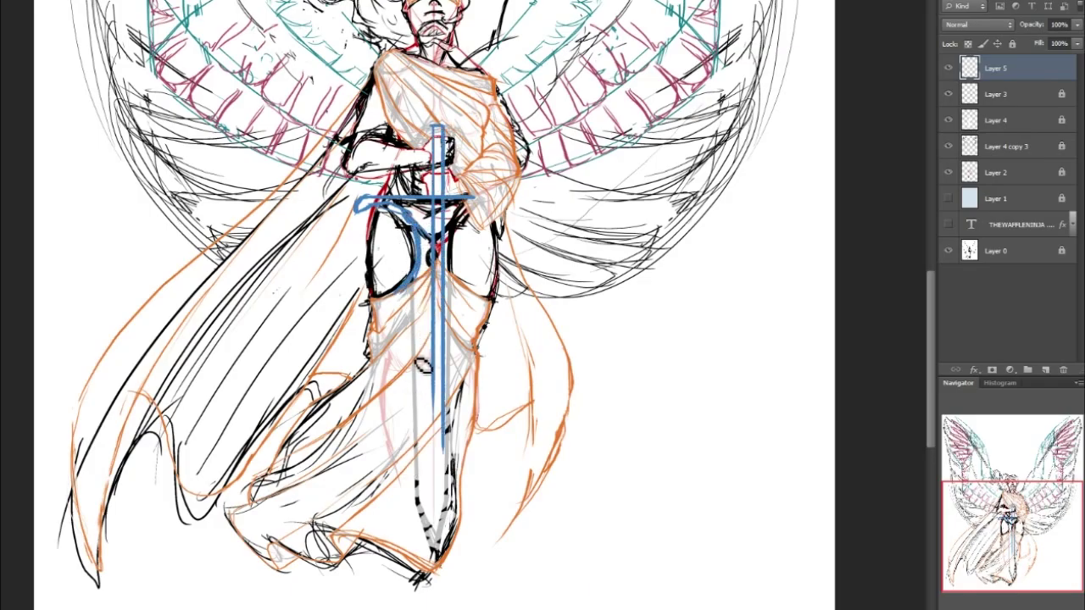
# Extend the sword's central lines toward the tip and draw the blade's outer edge on the same side as the half crossguard
pyautogui.moveTo(434, 424); pyautogui.dragTo(434, 553)
pyautogui.moveTo(441, 406); pyautogui.dragTo(441, 547)
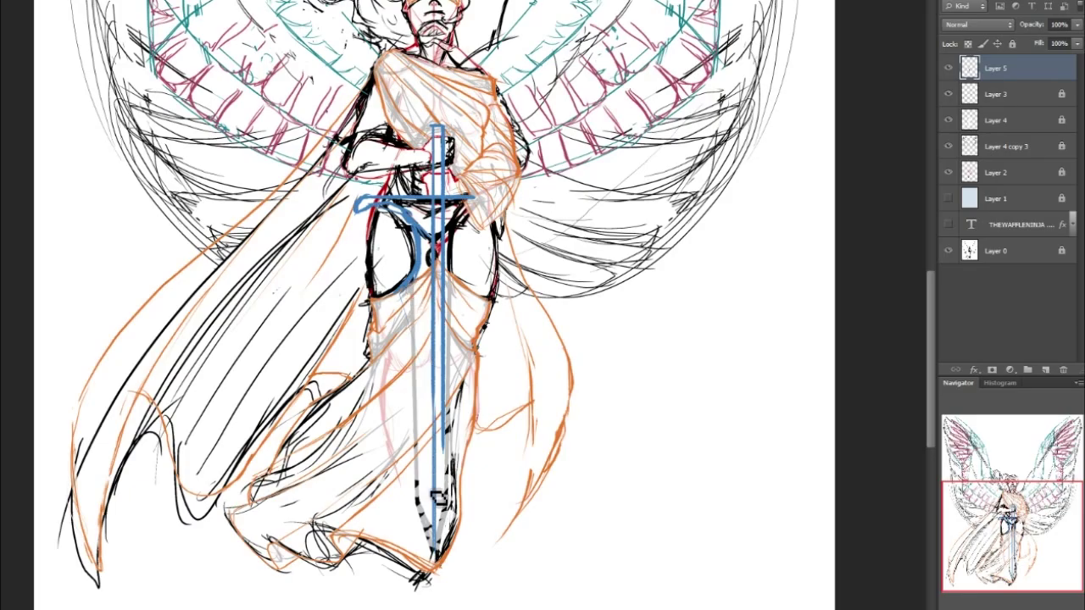
pyautogui.keyDown('shift'); pyautogui.click(417, 502); pyautogui.keyUp('shift')
pyautogui.keyDown('shift'); pyautogui.click(434, 549); pyautogui.keyUp('shift')
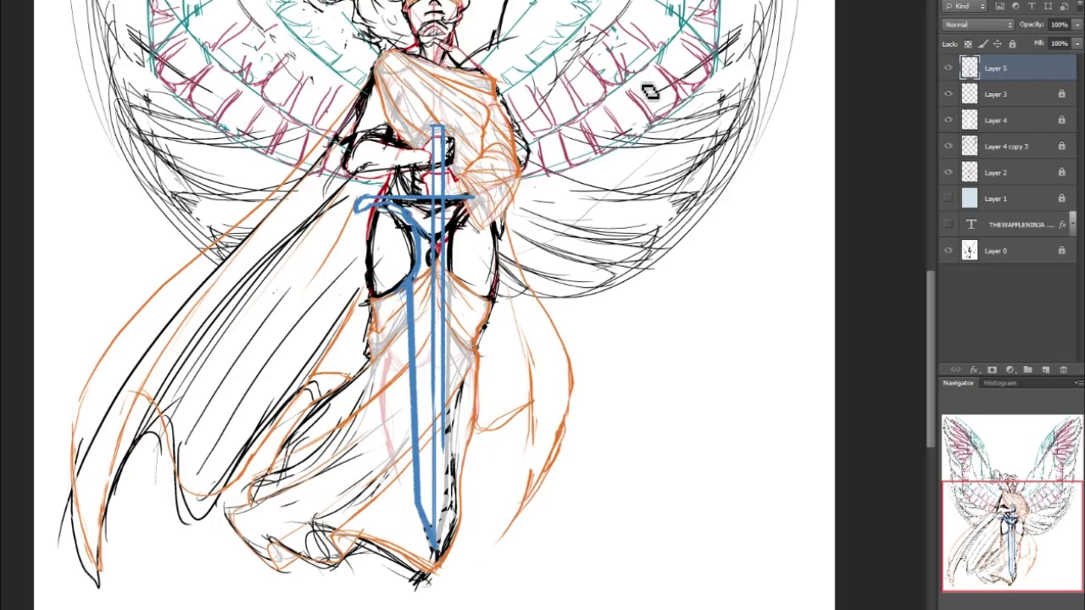
# Duplicate Layer 5, flip the copy horizontally, align it as the sword's other half, and merge it into Layer 5
pyautogui.moveTo(1012, 75); pyautogui.dragTo(1046, 372)
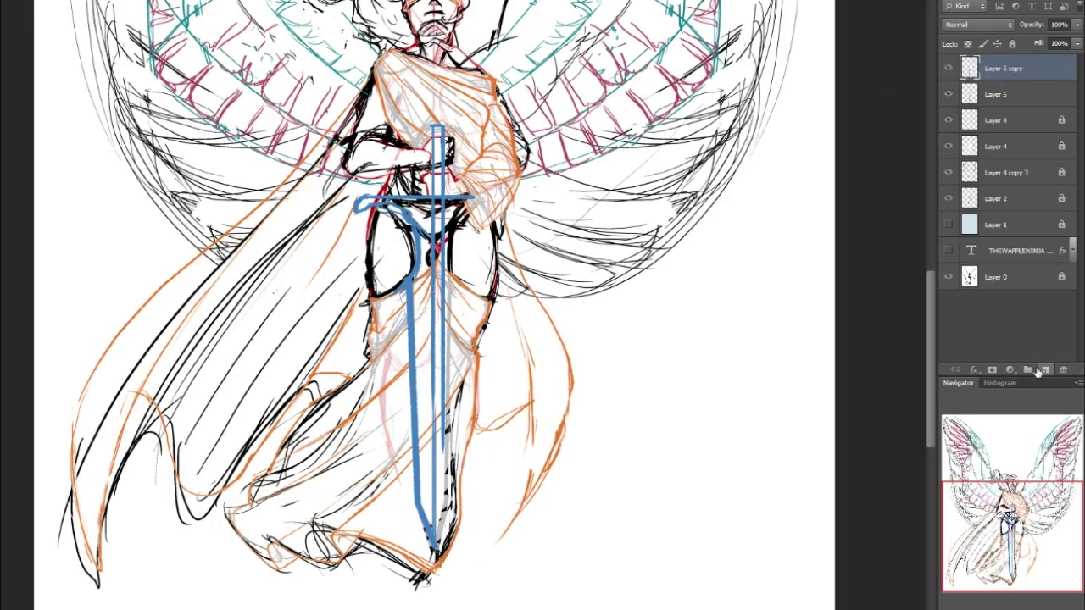
pyautogui.hotkey('ctrl', 't')
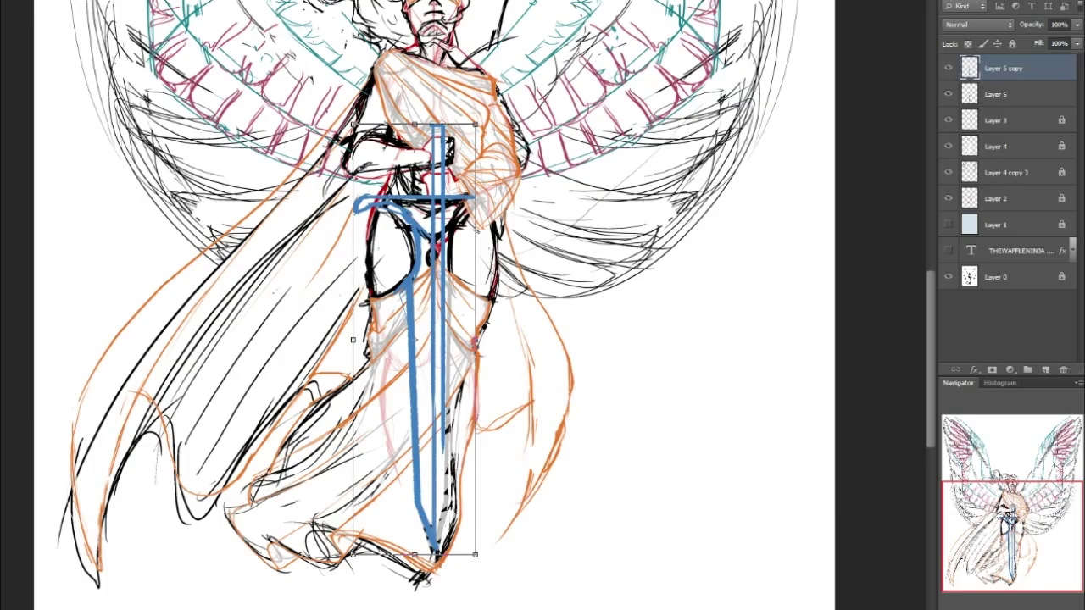
pyautogui.hotkey('ctrl', 'shift', 'h')
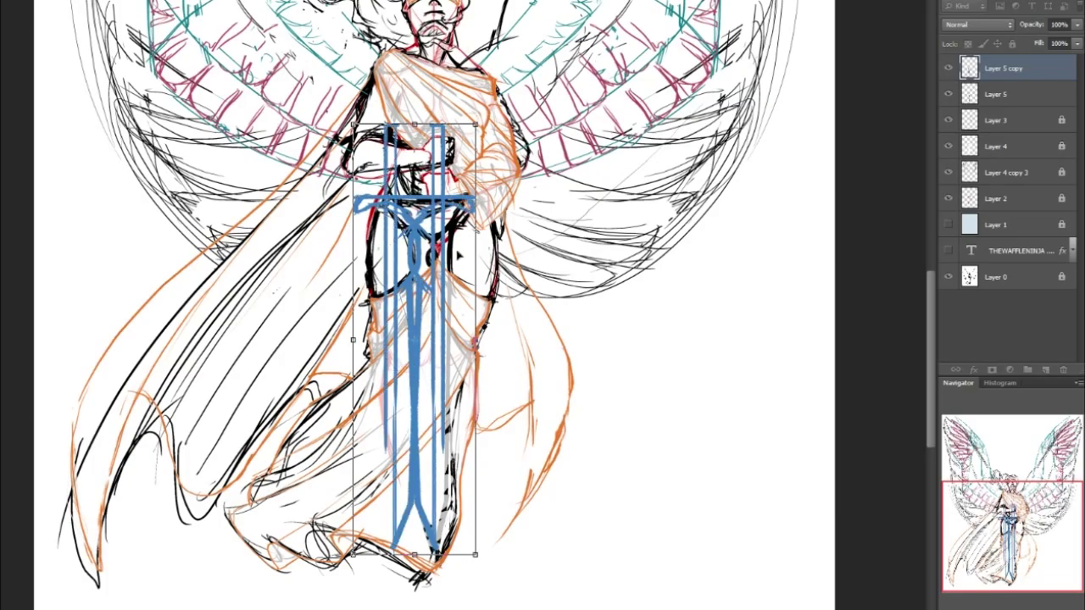
pyautogui.moveTo(413, 235); pyautogui.dragTo(462, 235)
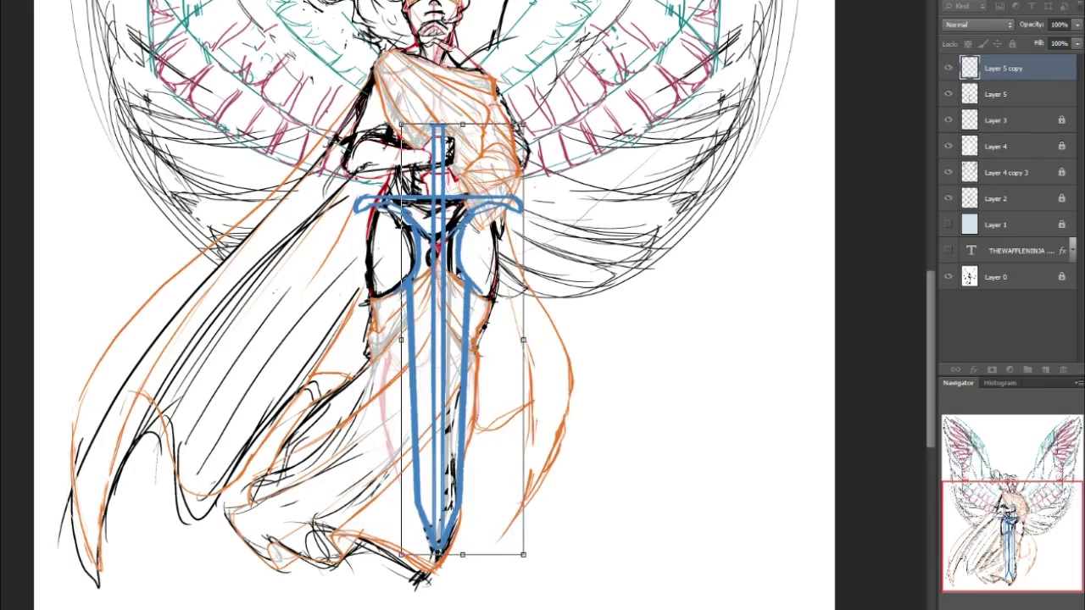
pyautogui.press('Left')
pyautogui.press('Left')
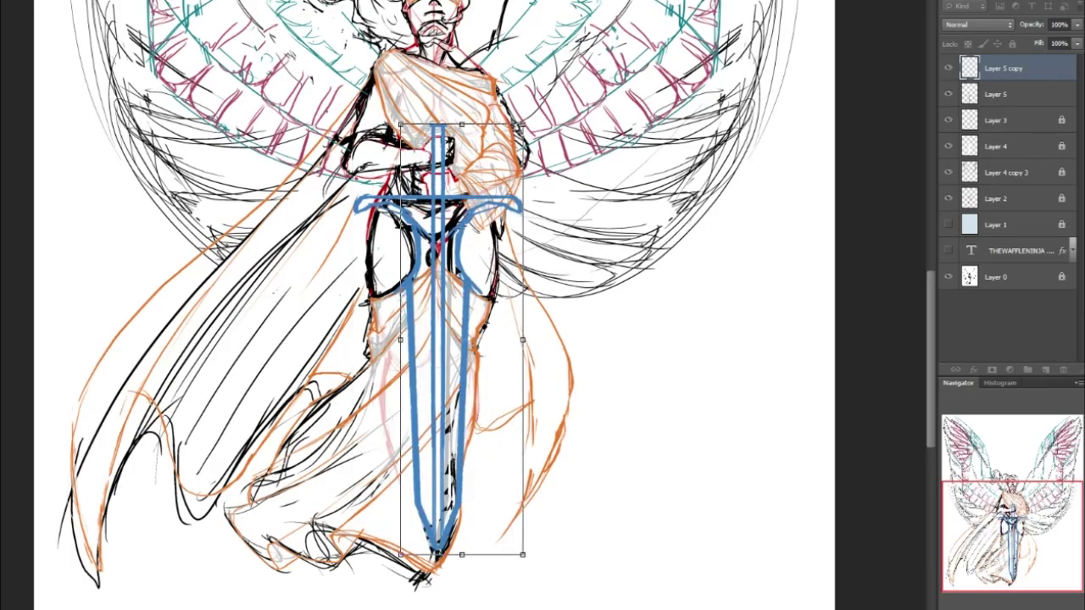
pyautogui.press('Return')
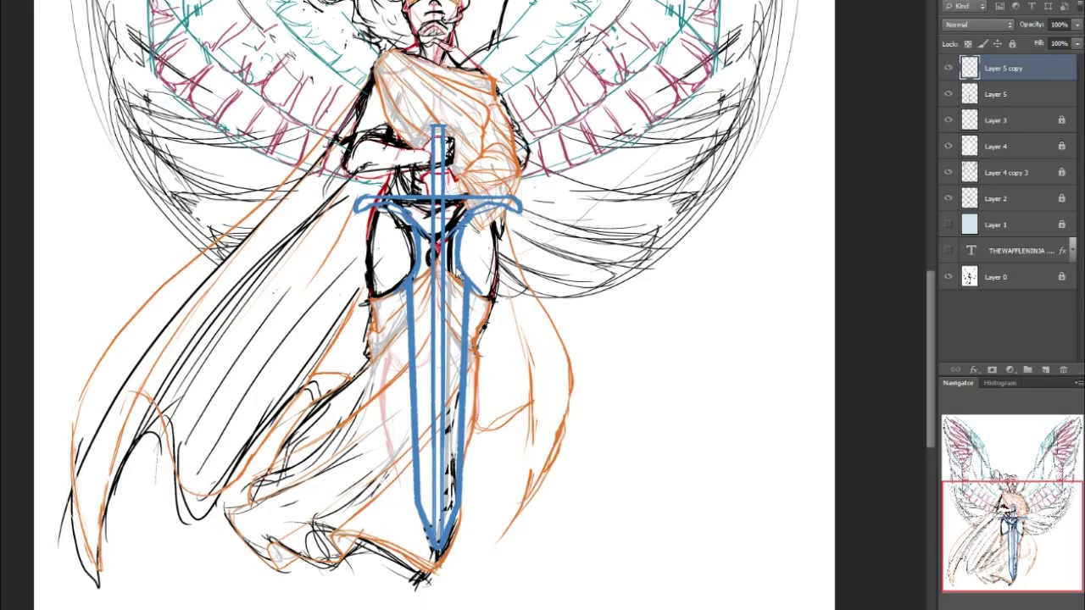
pyautogui.hotkey('ctrl', 'e')
# Narrow the whole sword with Free Transform and nudge it to center it over the sketched sword
pyautogui.hotkey('ctrl', 't')
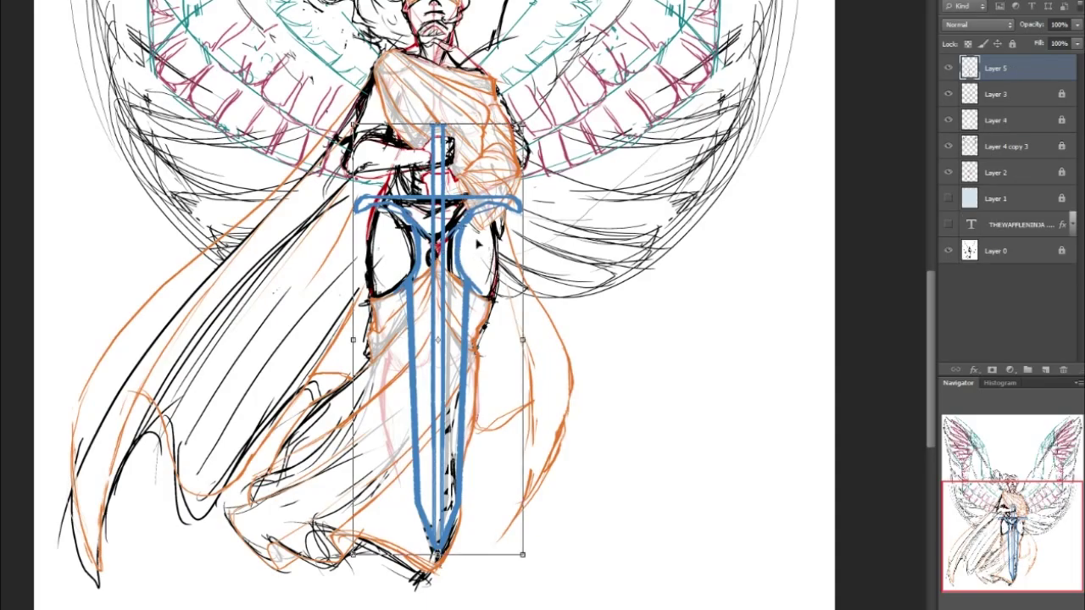
pyautogui.moveTo(519, 342); pyautogui.dragTo(470, 329)
pyautogui.press('Right')
pyautogui.press('Right')
pyautogui.press('Right')
pyautogui.press('Right')
pyautogui.press('Right')
pyautogui.press('Right')
pyautogui.press('Right')
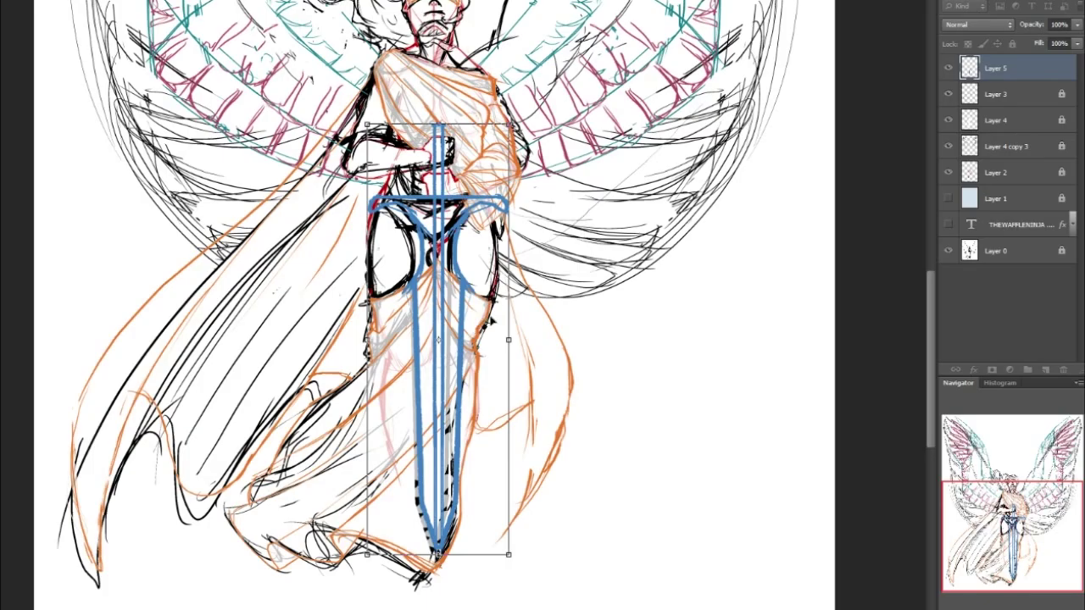
pyautogui.moveTo(363, 303); pyautogui.dragTo(357, 303)
pyautogui.press('Right')
pyautogui.press('Right')
pyautogui.press('Right')
pyautogui.press('Right')
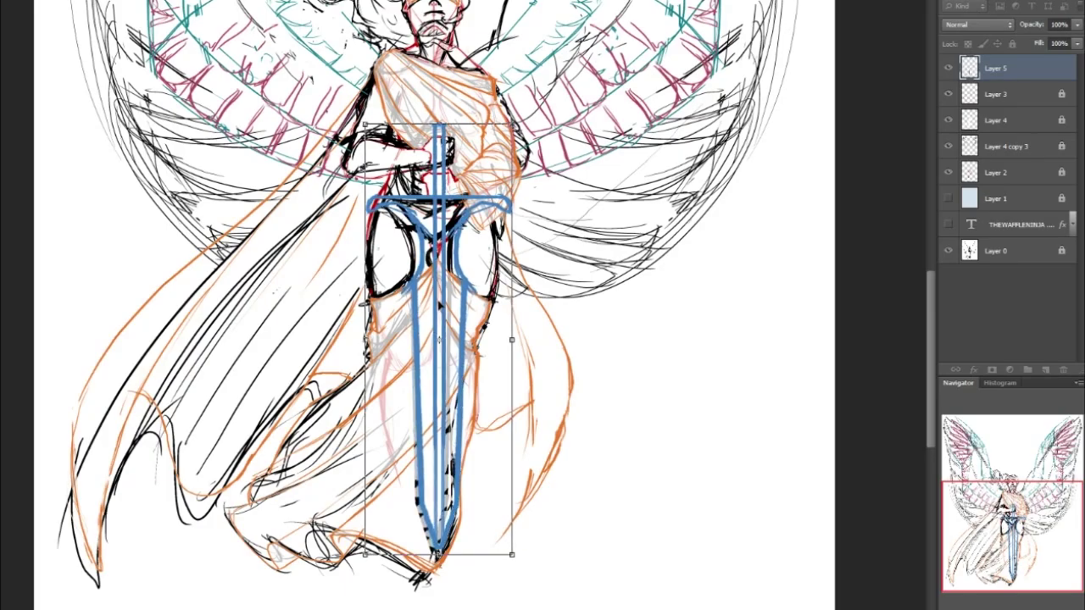
pyautogui.press('Return')
# Taper the sword toward its tip with a perspective transform
pyautogui.click(32, 0)
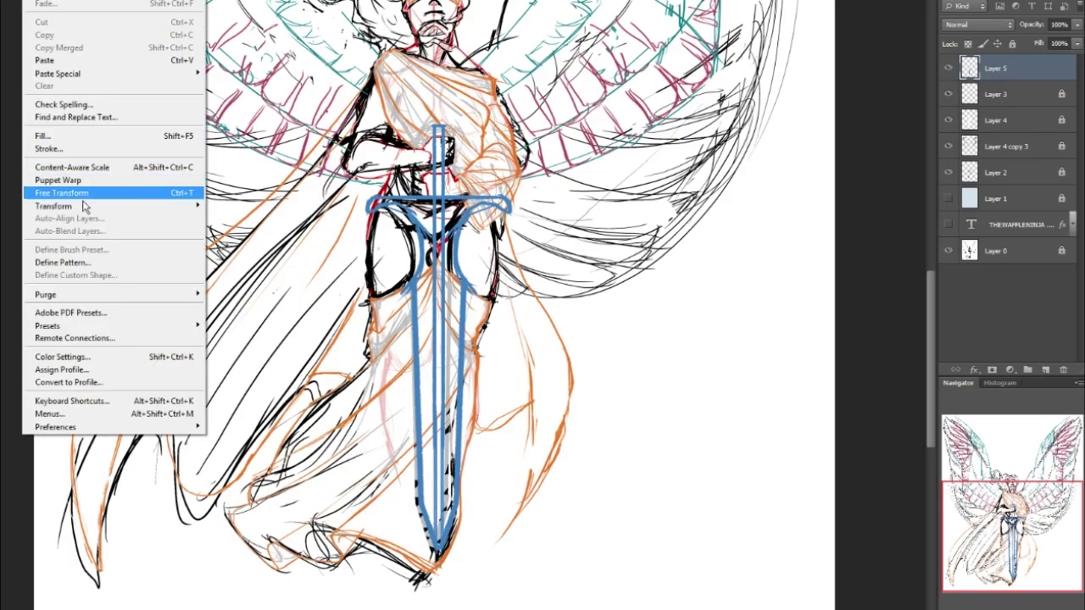
pyautogui.moveTo(84, 206)
pyautogui.click(244, 280)
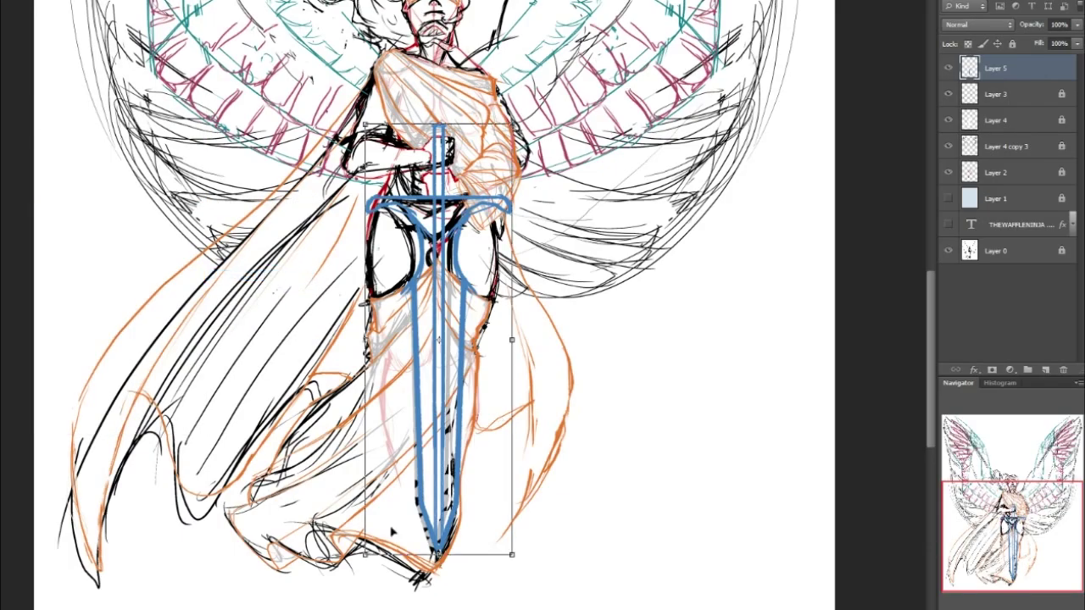
pyautogui.moveTo(365, 563); pyautogui.dragTo(374, 556)
pyautogui.moveTo(499, 559); pyautogui.dragTo(501, 557)
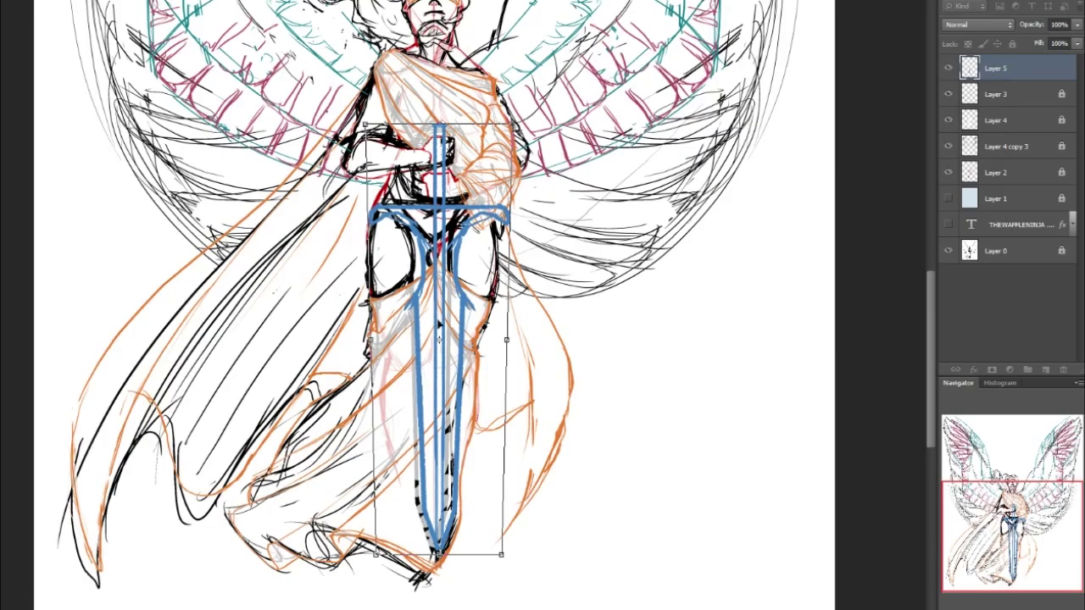
pyautogui.press('Return')
# Widen the whole sword symmetrically with Free Transform so the crossguard reaches slightly past the figure's hips, keeping the sword's height
pyautogui.hotkey('ctrl', 't')
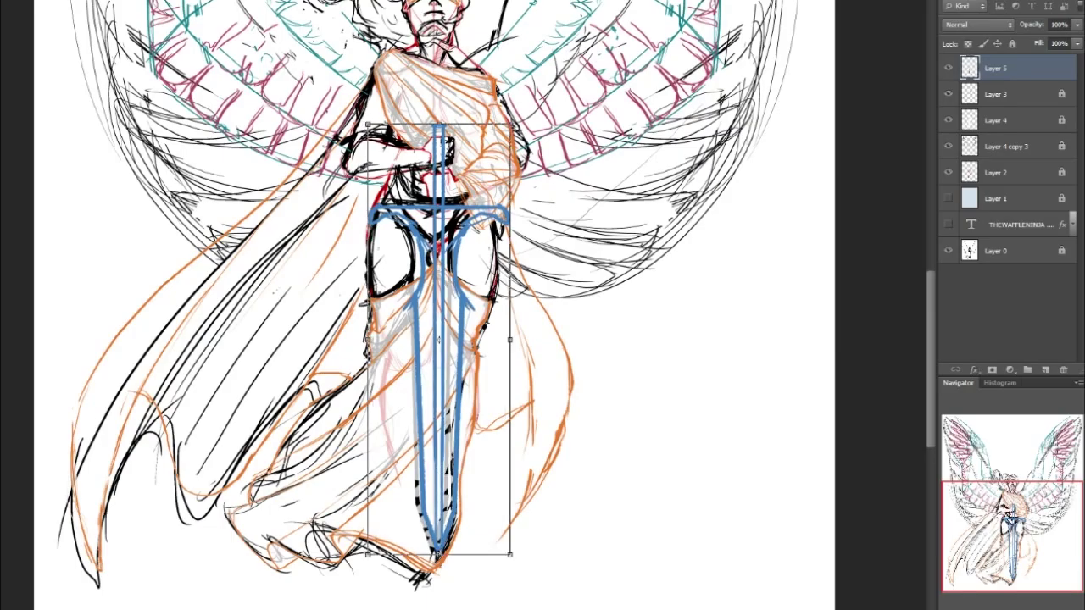
pyautogui.moveTo(438, 126); pyautogui.dragTo(438, 116)
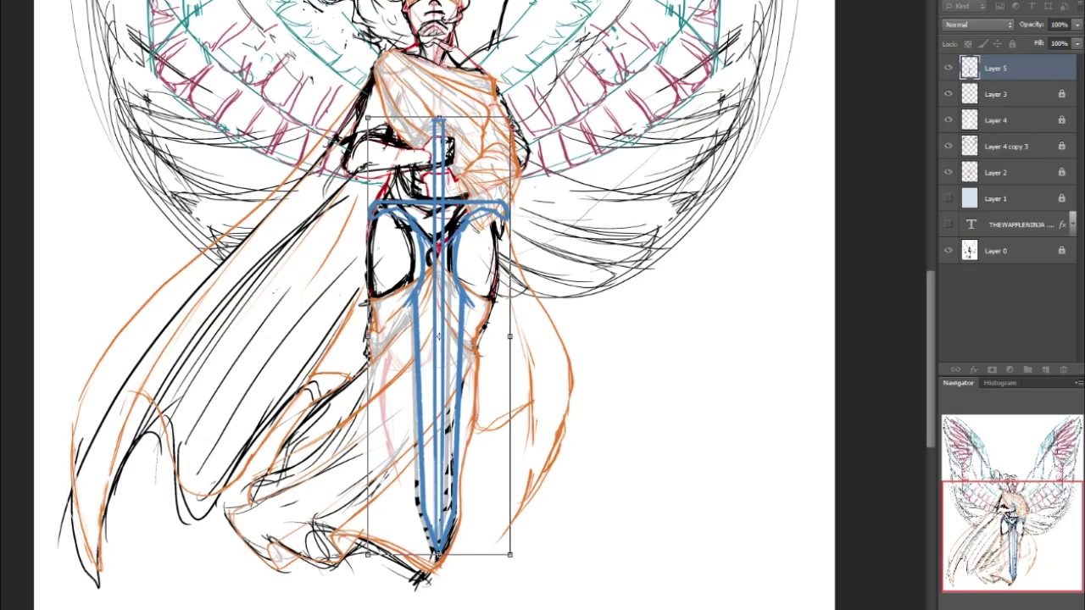
pyautogui.press('Down')
pyautogui.moveTo(511, 120)
pyautogui.mouseDown()
pyautogui.moveTo(513, 112)
pyautogui.moveTo(510, 125)
pyautogui.mouseUp()
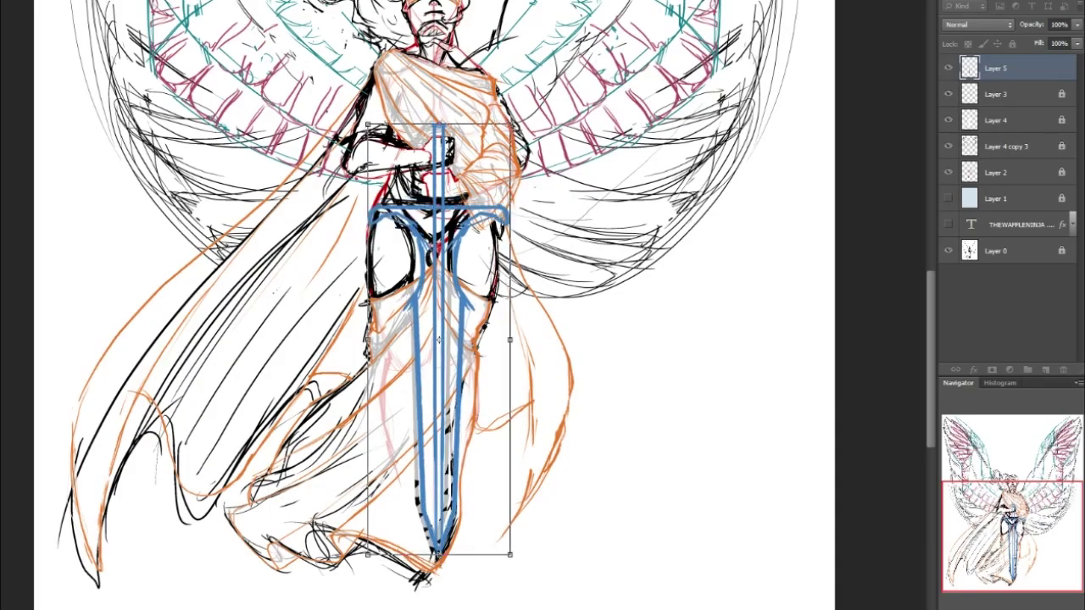
pyautogui.moveTo(510, 339); pyautogui.dragTo(519, 340)
pyautogui.press('Return')
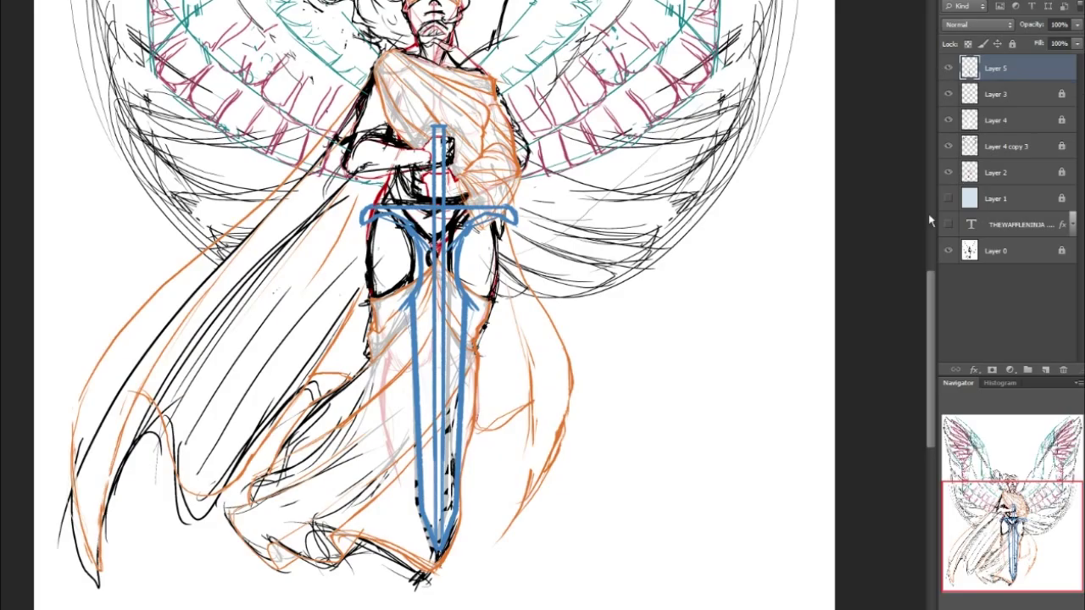
# Show the pale blue Layer 1 to fade the original sketch beneath the colored lines, and review the sword against the figure
pyautogui.click(949, 199)
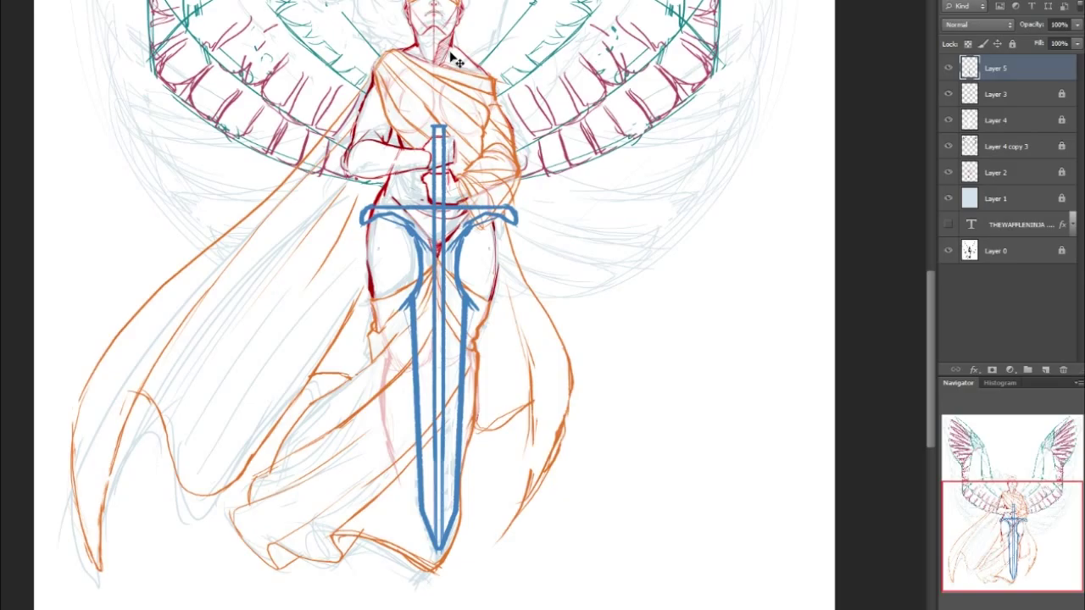
pyautogui.moveTo(1040, 501); pyautogui.dragTo(1016, 501)
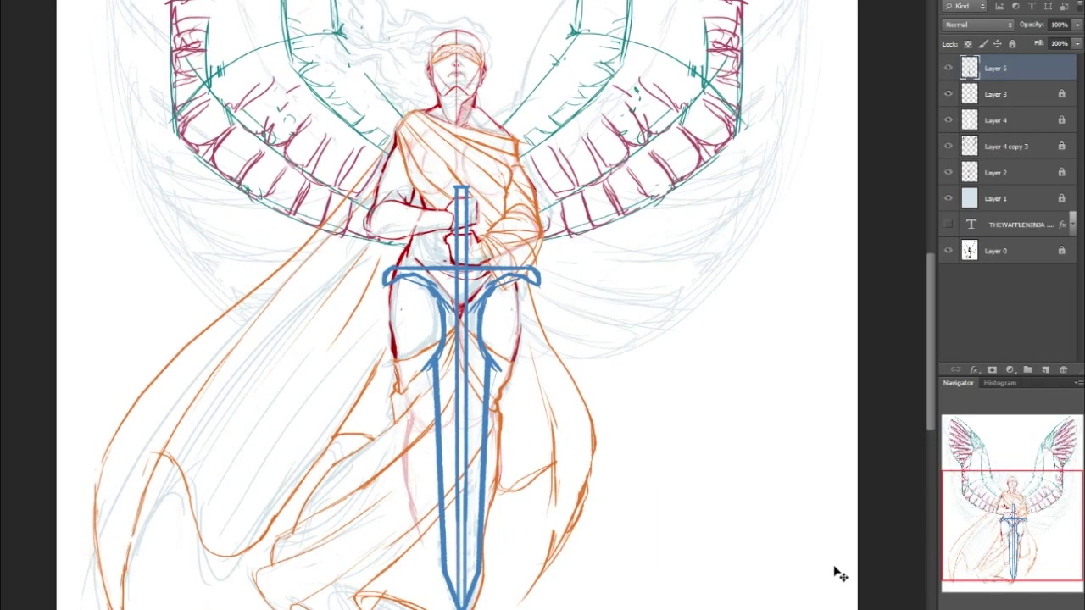
pyautogui.moveTo(1030, 507); pyautogui.dragTo(1031, 532)
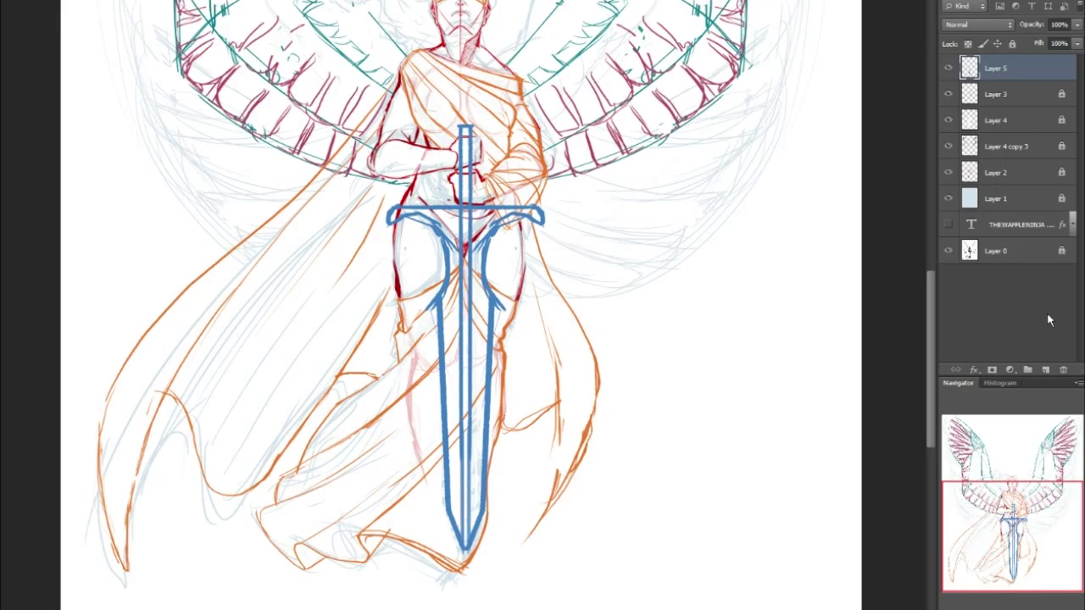
# Create a layer group above Layer 5 and name it MINE
pyautogui.click(1027, 369)
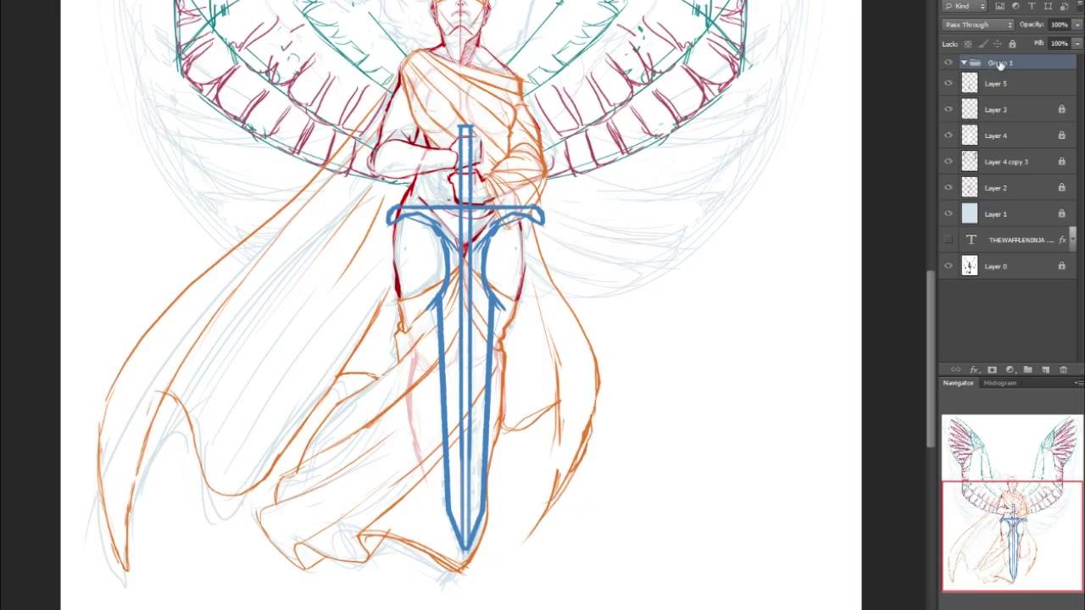
pyautogui.doubleClick(1000, 63)
pyautogui.write('MISC')
pyautogui.press('Return')
# Move all layers from Layer 5 down to Layer 1 into the MINE group and collapse the group
pyautogui.hotkey('alt', '[')
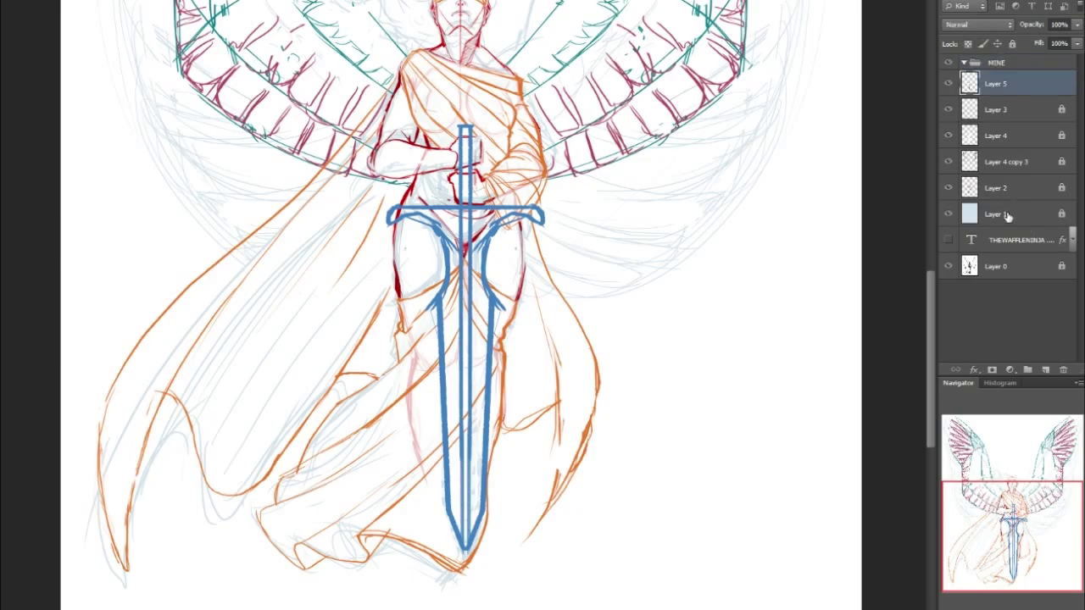
pyautogui.keyDown('shift'); pyautogui.click(1006, 216); pyautogui.keyUp('shift')
pyautogui.moveTo(1006, 216); pyautogui.dragTo(962, 67)
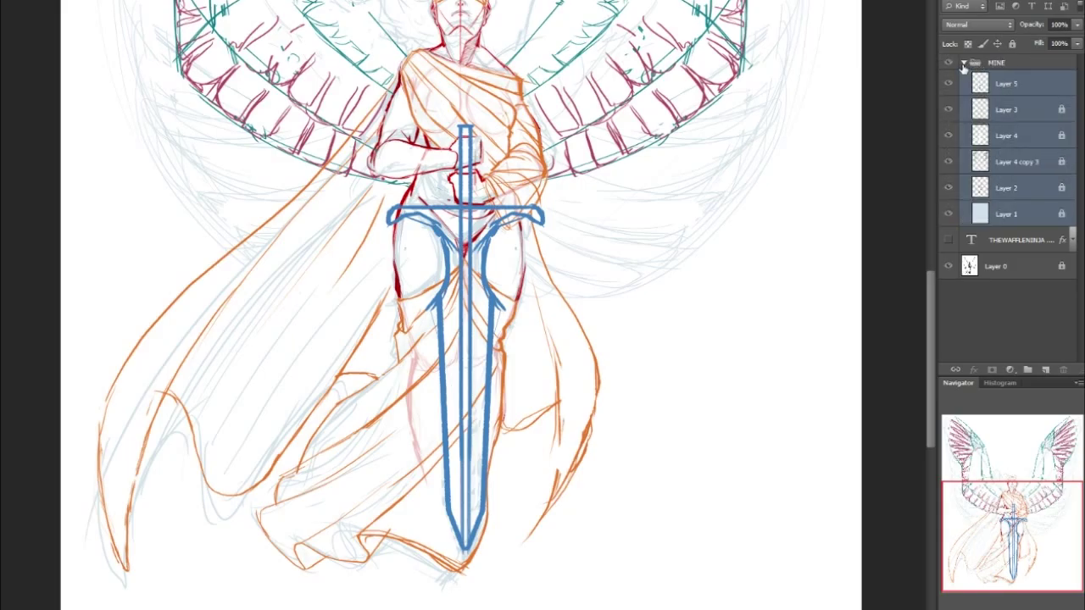
pyautogui.click(963, 64)
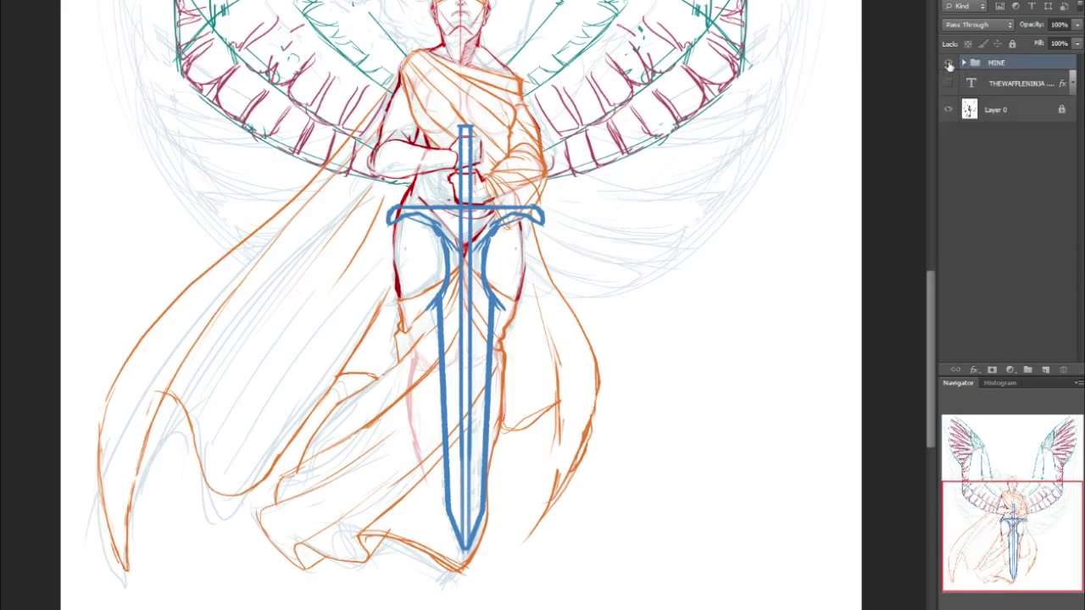
# Toggle the MINE group's visibility repeatedly to compare the color-coded redraw with the original black sketch
pyautogui.moveTo(1052, 525); pyautogui.dragTo(1048, 502)
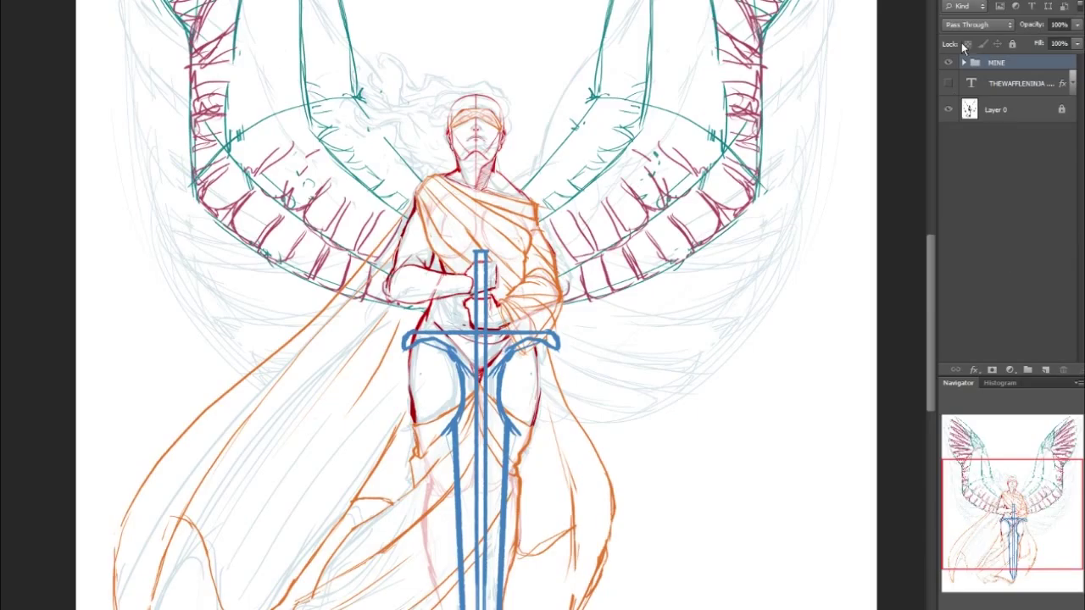
pyautogui.click(948, 63)
pyautogui.click(948, 63)
pyautogui.click(948, 63)
pyautogui.click(948, 62)
pyautogui.click(948, 63)
pyautogui.click(948, 63)
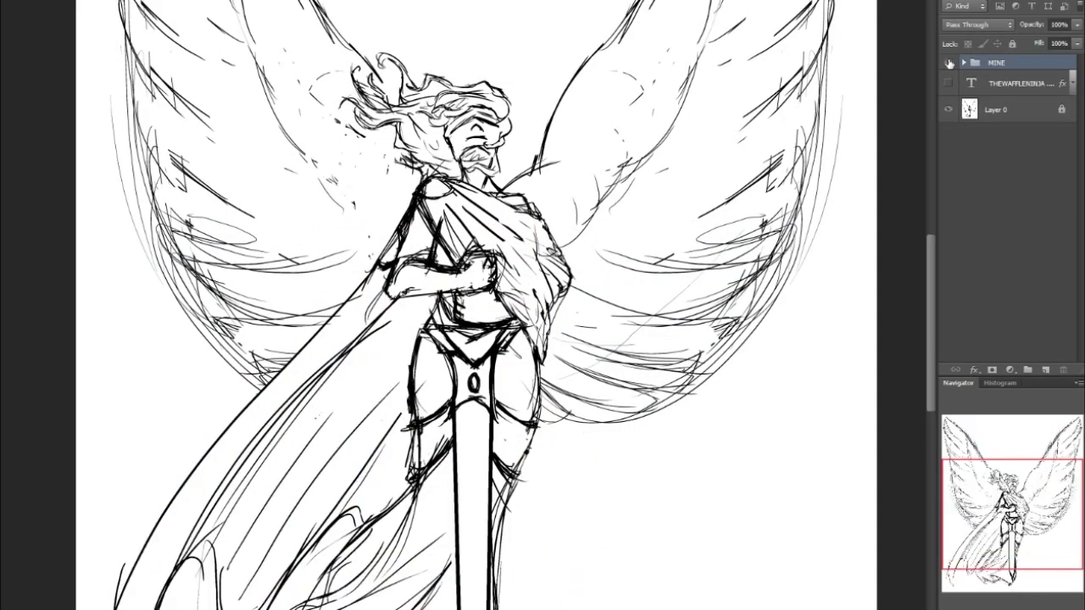
pyautogui.click(948, 63)
pyautogui.click(948, 63)
# Hide the MINE group and show the credit text layer over the original sketch, framing the wings and upper body
pyautogui.moveTo(1067, 489); pyautogui.dragTo(1003, 508)
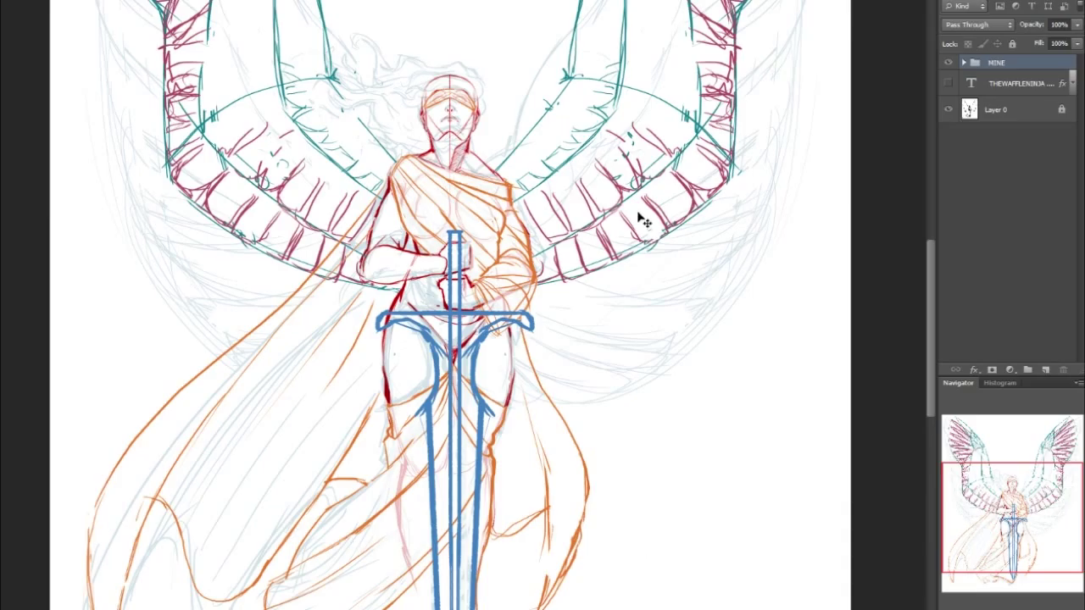
pyautogui.moveTo(1013, 472); pyautogui.dragTo(1015, 433)
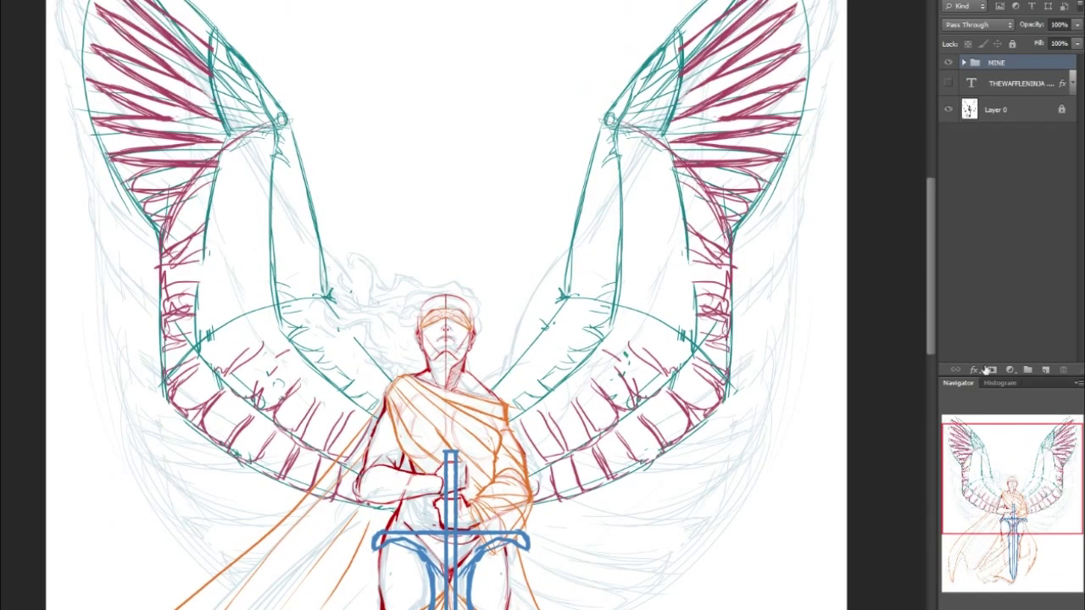
pyautogui.click(949, 63)
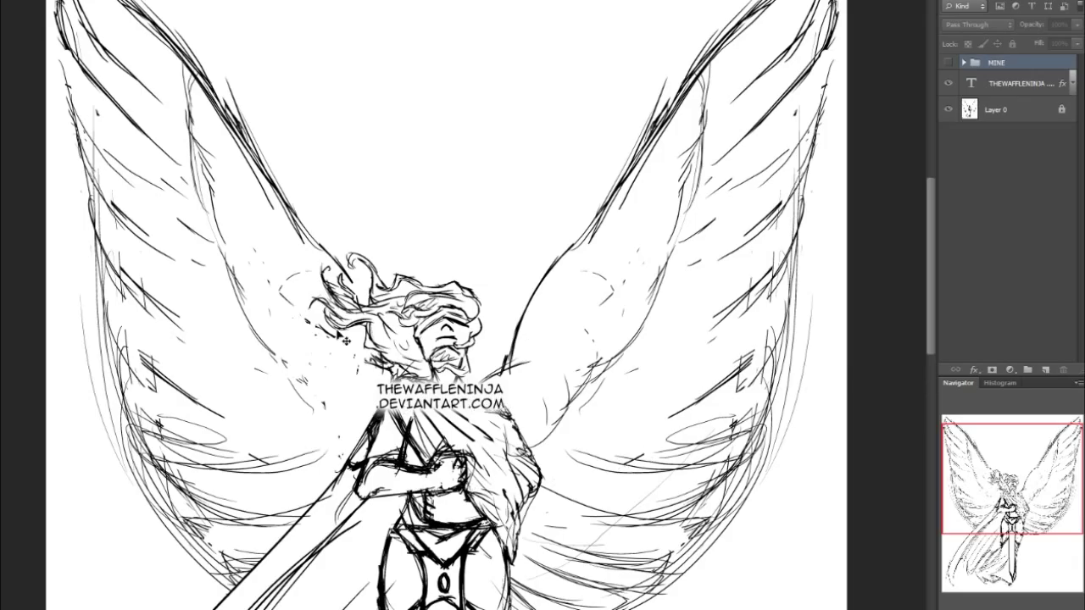
pyautogui.click(1002, 571)
pyautogui.moveTo(1009, 538); pyautogui.dragTo(1006, 487)
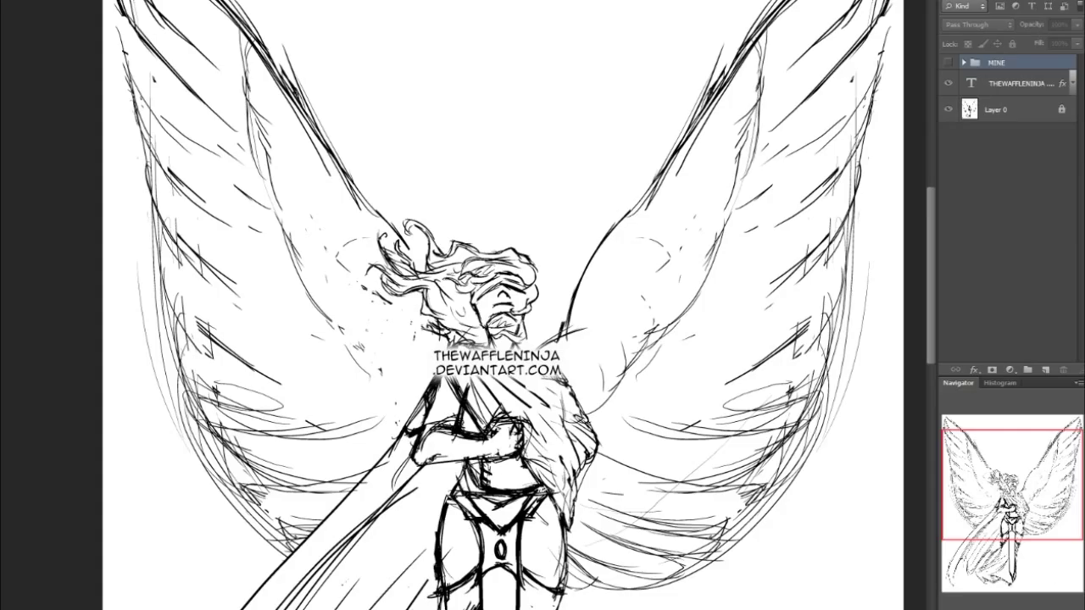